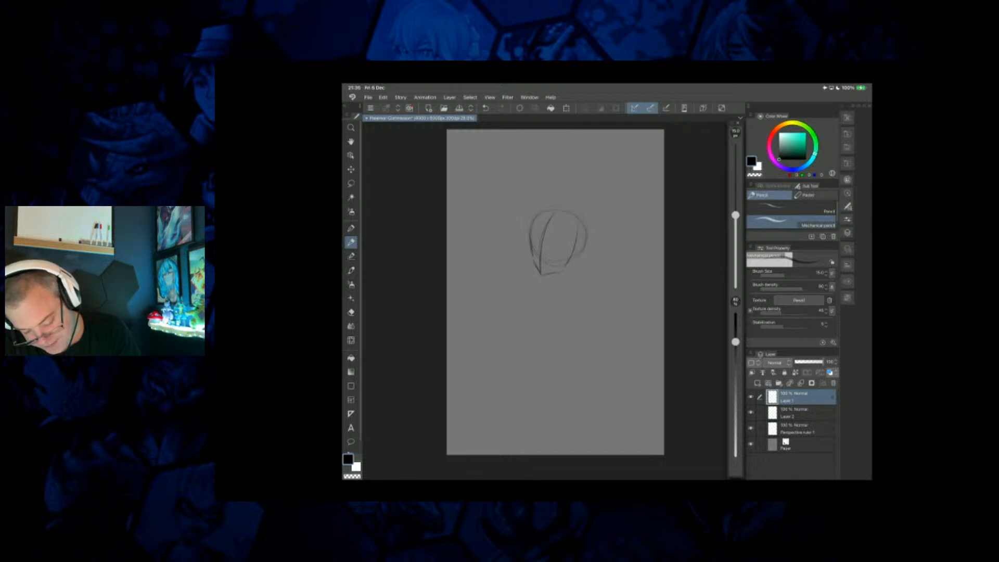
# Sketch the figure's torso, arms and legs below the head, with two long guide lines converging toward the feet.
pyautogui.moveTo(567, 264)
pyautogui.mouseDown()
pyautogui.moveTo(560, 279)
pyautogui.moveTo(540, 284)
pyautogui.moveTo(523, 341)
pyautogui.mouseUp()
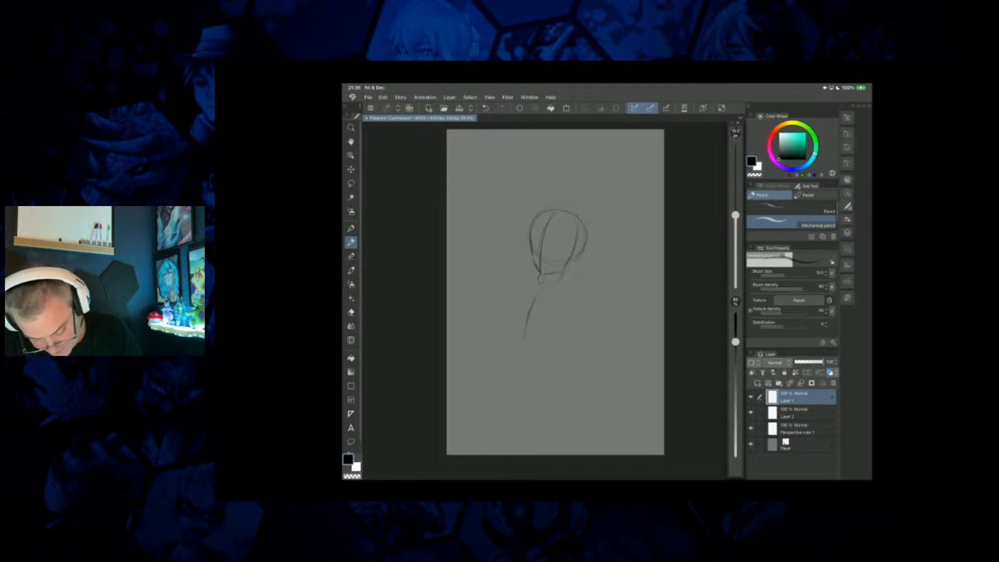
pyautogui.moveTo(540, 290); pyautogui.dragTo(522, 349)
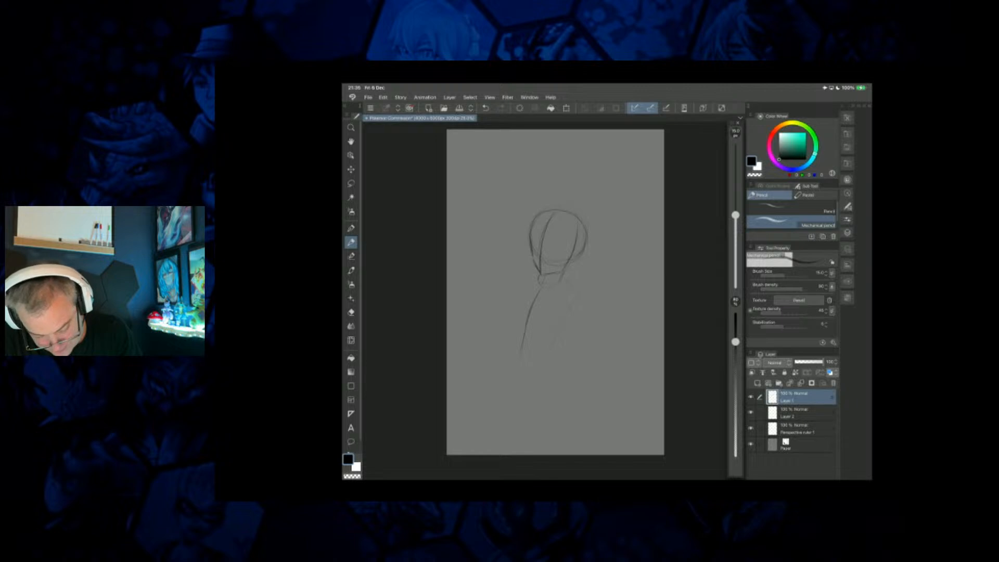
pyautogui.moveTo(655, 221); pyautogui.dragTo(575, 357)
pyautogui.moveTo(534, 134); pyautogui.dragTo(489, 411)
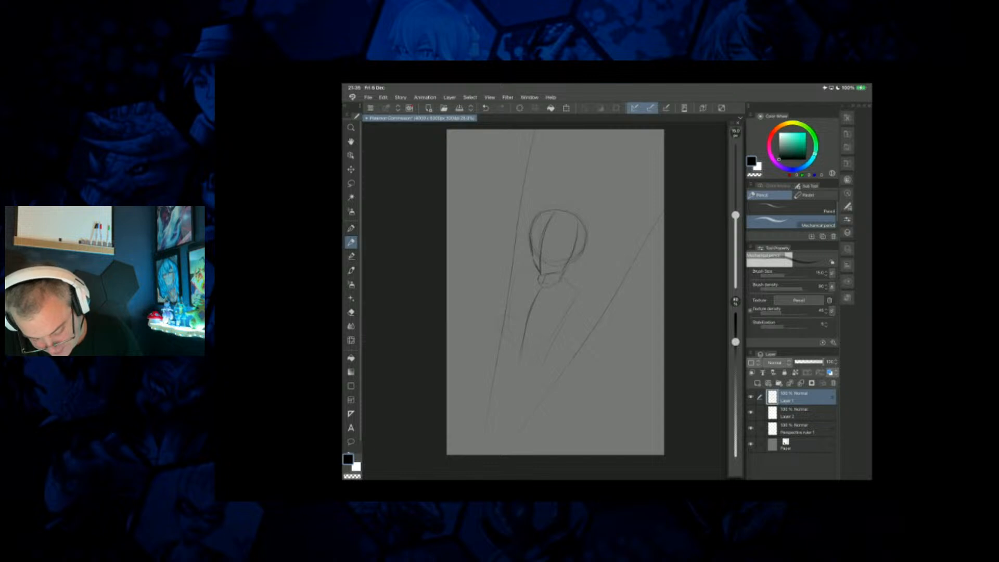
pyautogui.moveTo(572, 293); pyautogui.dragTo(589, 315)
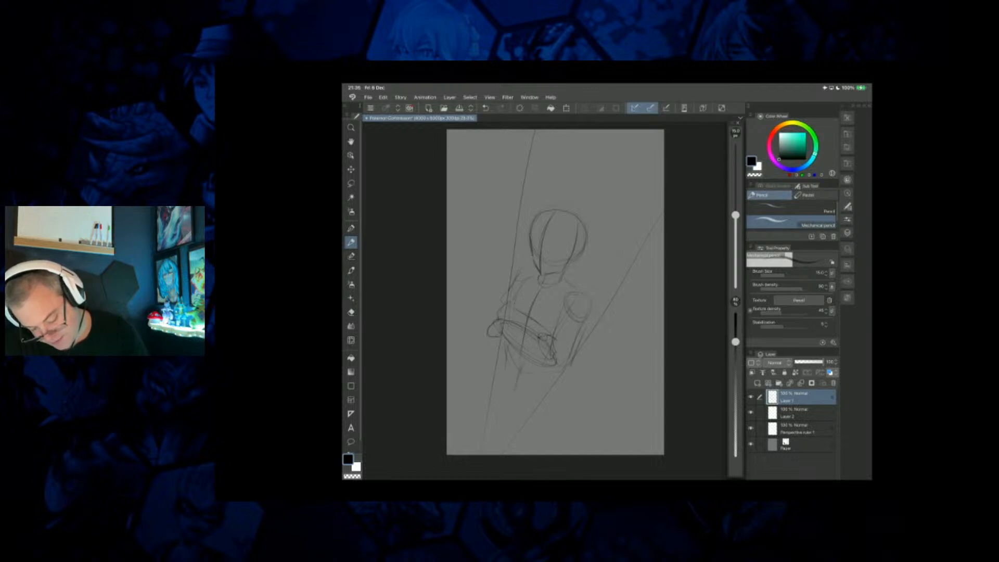
pyautogui.moveTo(509, 405); pyautogui.dragTo(501, 428)
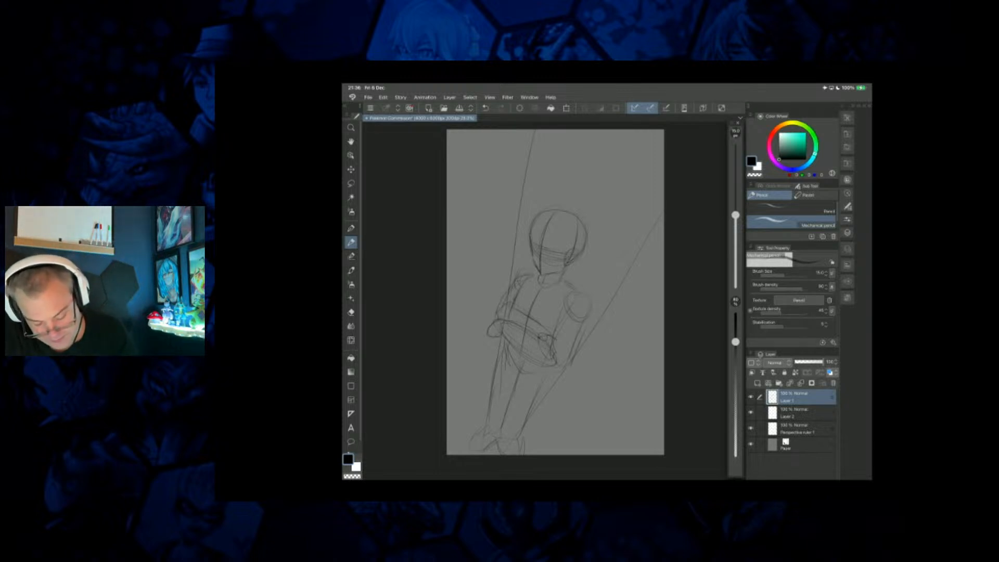
# Liquify the figure sketch with a slightly larger brush to reshape the side of the face and the arm beside the torso.
pyautogui.click(351, 340)
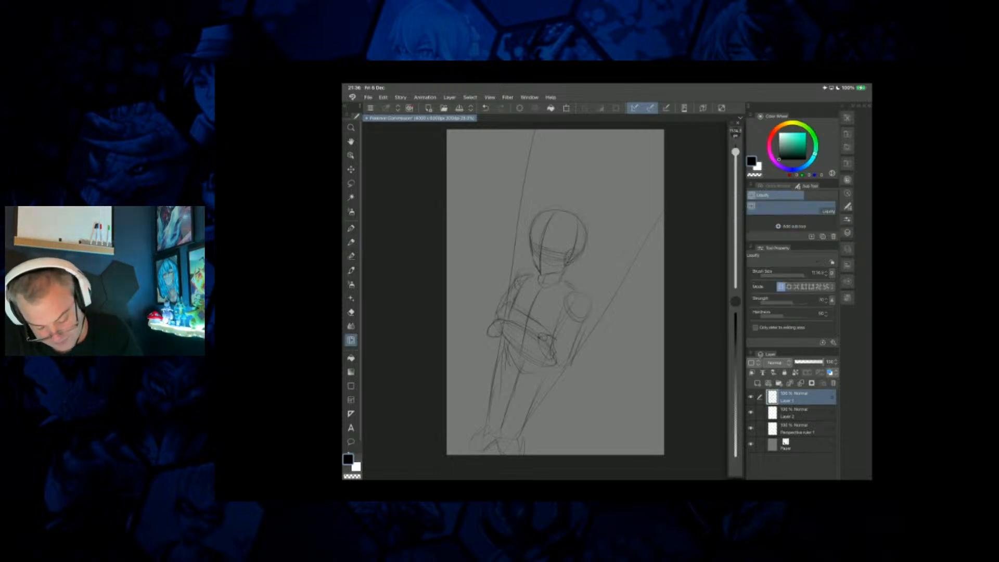
pyautogui.moveTo(735, 151); pyautogui.dragTo(735, 151)
pyautogui.moveTo(538, 267)
pyautogui.mouseDown()
pyautogui.moveTo(535, 241)
pyautogui.moveTo(544, 270)
pyautogui.mouseUp()
pyautogui.moveTo(574, 309)
pyautogui.mouseDown()
pyautogui.moveTo(575, 341)
pyautogui.moveTo(557, 338)
pyautogui.mouseUp()
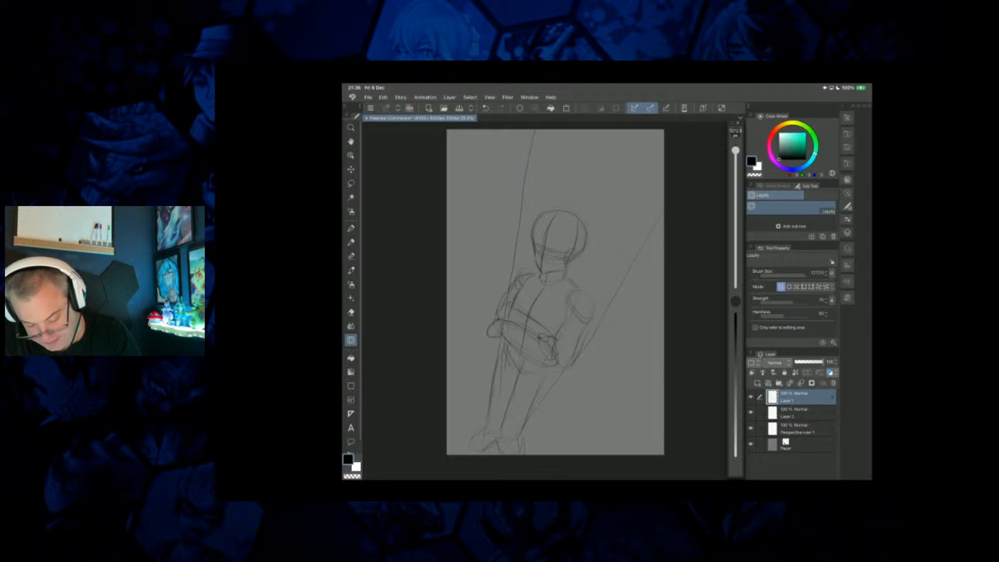
# Add a new layer and pencil the large creature's round head behind the figure, with a slit eye, horn lines and a dark lower edge.
pyautogui.press('p')
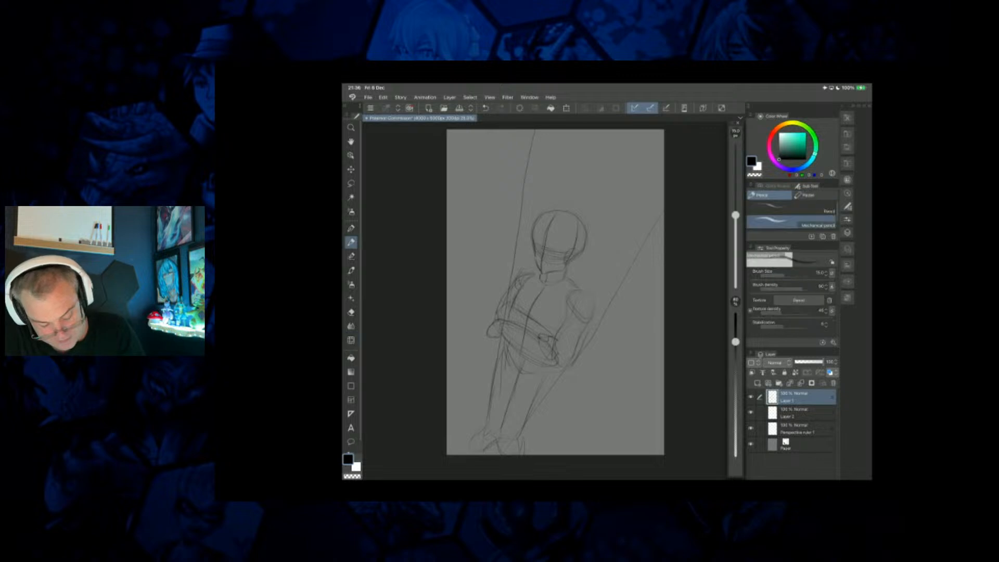
pyautogui.click(757, 383)
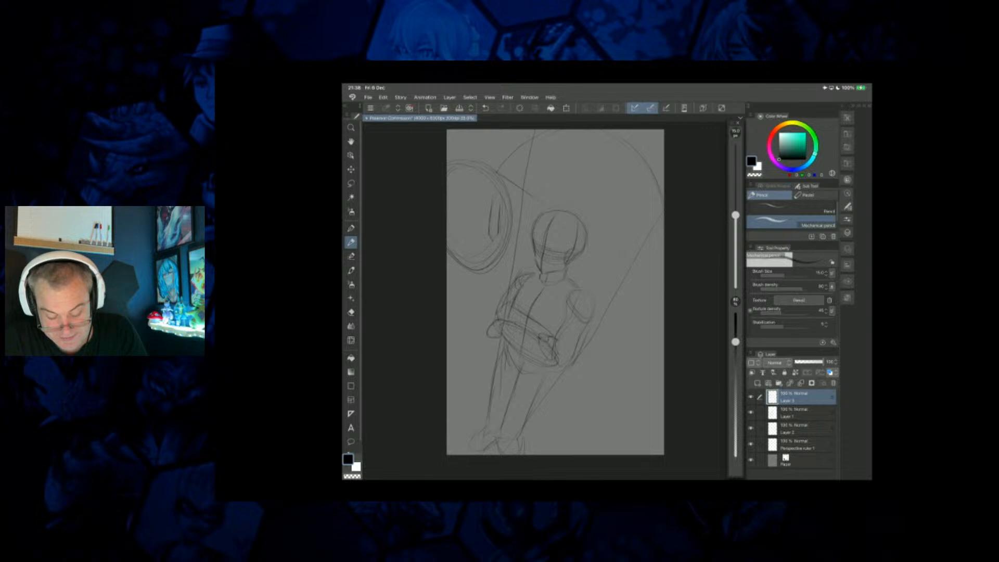
pyautogui.moveTo(501, 205); pyautogui.dragTo(504, 220)
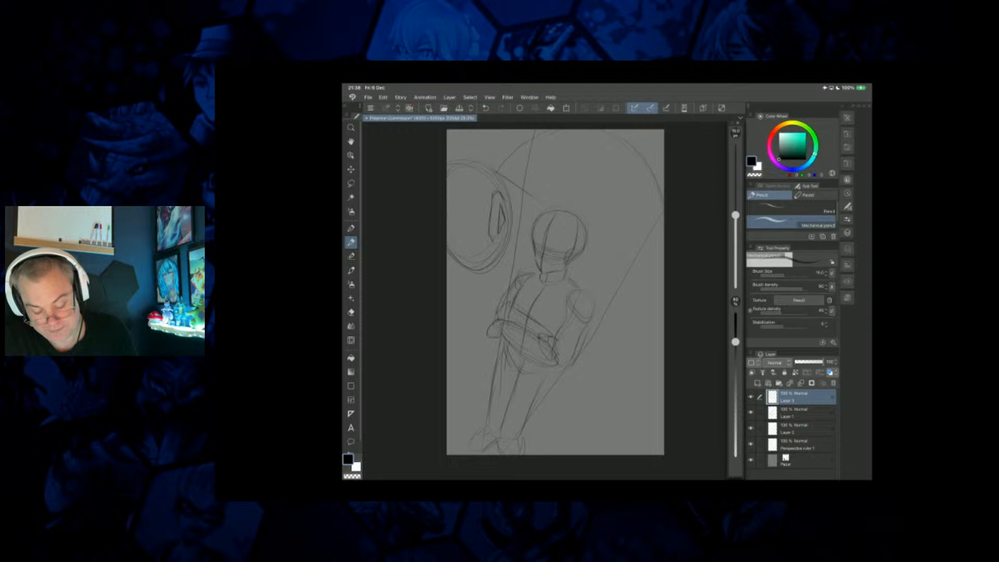
pyautogui.moveTo(497, 187)
pyautogui.mouseDown()
pyautogui.moveTo(516, 135)
pyautogui.moveTo(498, 187)
pyautogui.mouseUp()
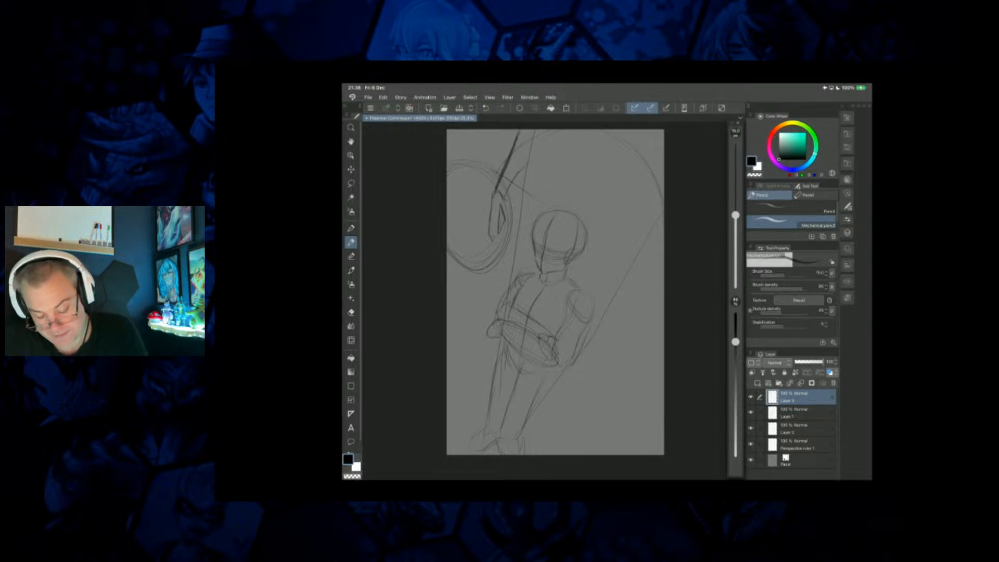
pyautogui.moveTo(559, 131); pyautogui.dragTo(540, 152)
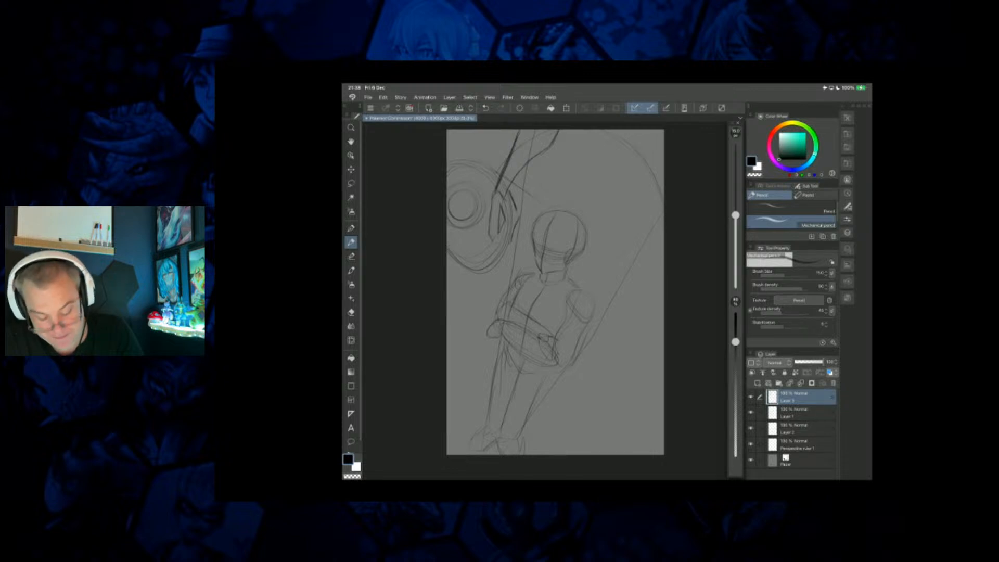
pyautogui.moveTo(505, 247)
pyautogui.mouseDown()
pyautogui.moveTo(480, 278)
pyautogui.moveTo(467, 275)
pyautogui.mouseUp()
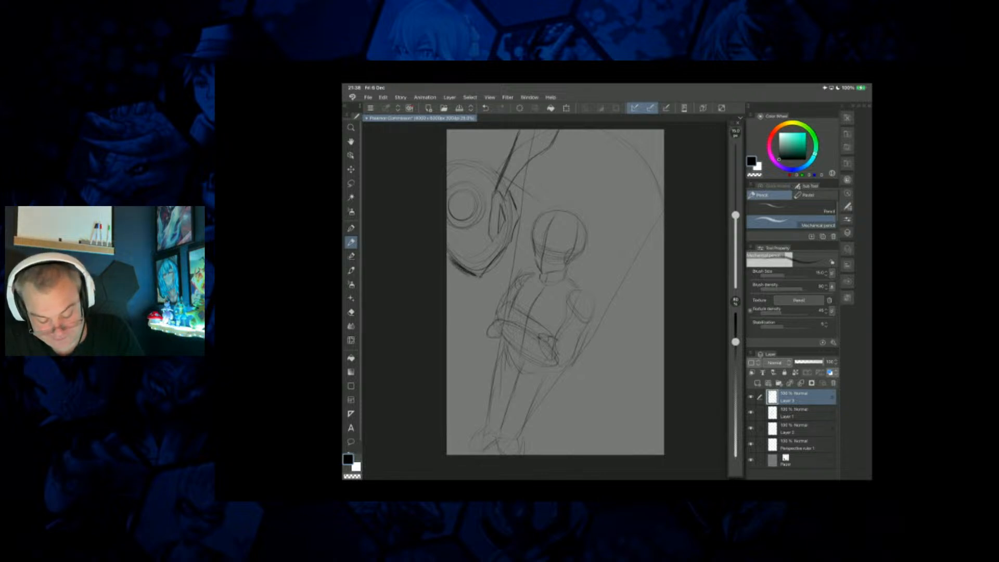
pyautogui.moveTo(450, 242)
pyautogui.mouseDown()
pyautogui.moveTo(463, 257)
pyautogui.moveTo(455, 261)
pyautogui.mouseUp()
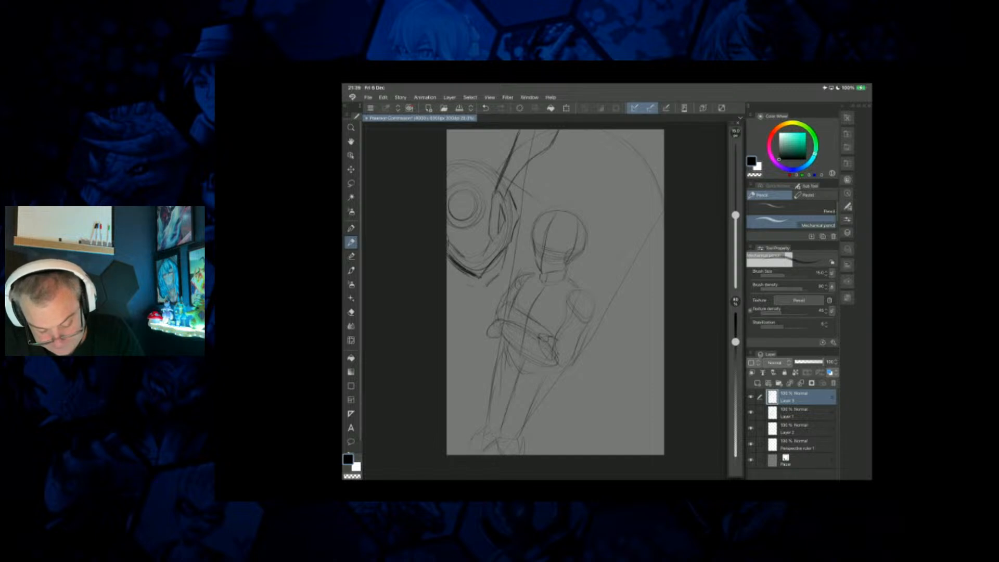
# Draw a thick V-shaped jaw beneath the creature's head, continuing its edge up toward the cheek.
pyautogui.moveTo(454, 267); pyautogui.dragTo(480, 287)
pyautogui.moveTo(464, 277); pyautogui.dragTo(482, 288)
pyautogui.moveTo(447, 260)
pyautogui.mouseDown()
pyautogui.moveTo(474, 291)
pyautogui.moveTo(498, 281)
pyautogui.mouseUp()
pyautogui.moveTo(487, 291); pyautogui.dragTo(507, 271)
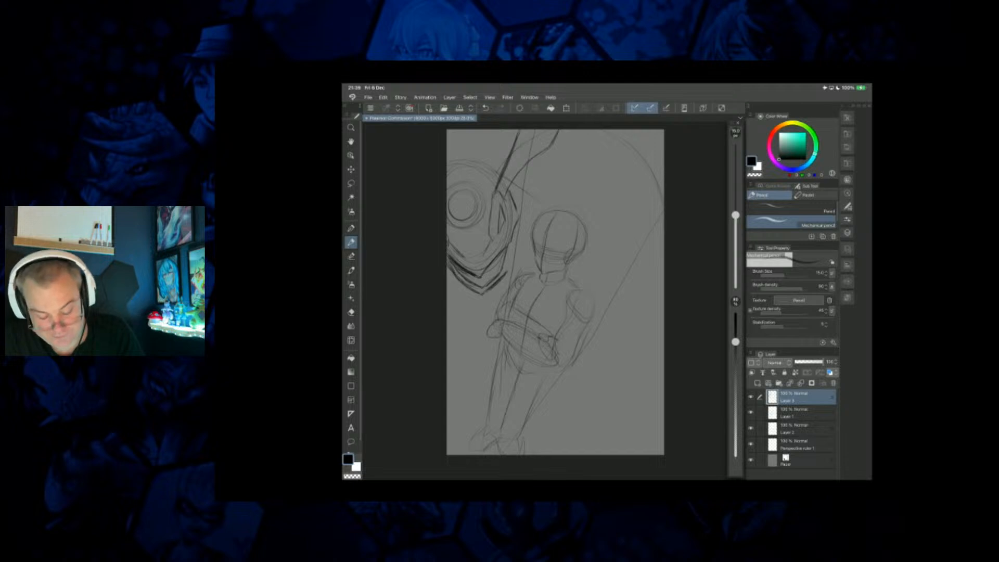
pyautogui.moveTo(507, 270); pyautogui.dragTo(512, 243)
pyautogui.moveTo(509, 262); pyautogui.dragTo(513, 245)
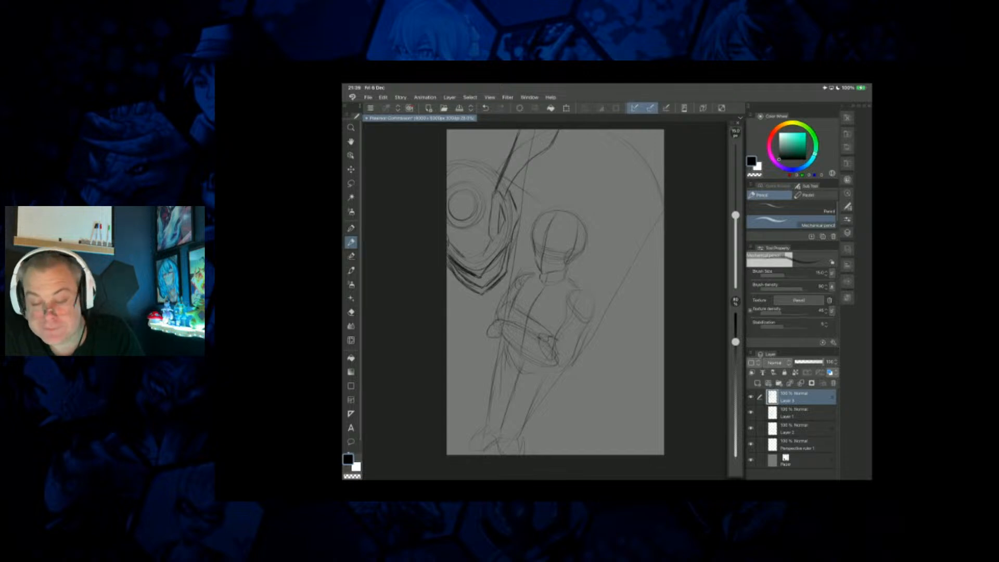
# Draw parallel diagonal lines from the creature's cheek across the figure's face, and outline the top of the creature's head with an angular crest.
pyautogui.moveTo(520, 243); pyautogui.dragTo(544, 264)
pyautogui.moveTo(519, 221); pyautogui.dragTo(564, 283)
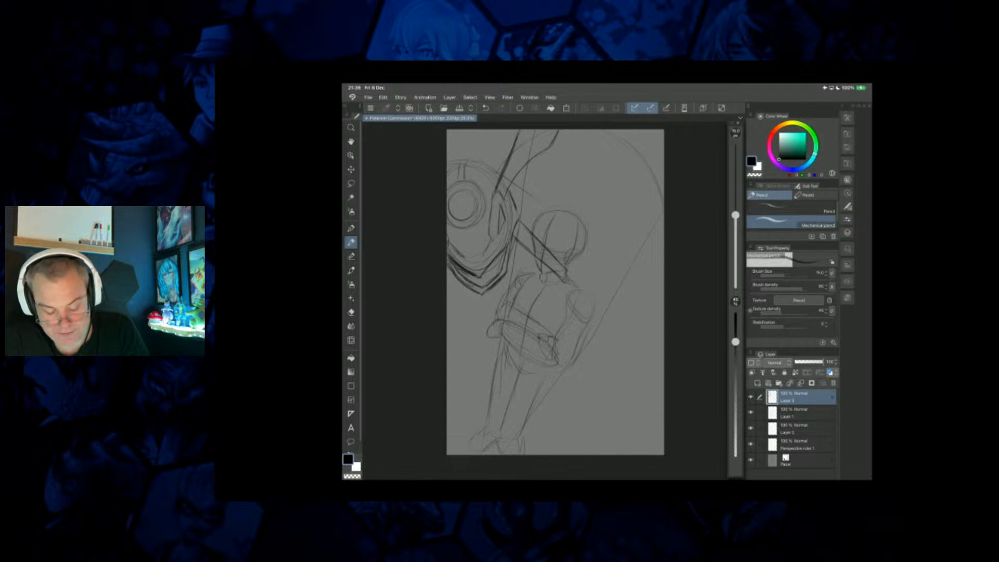
pyautogui.moveTo(463, 160); pyautogui.dragTo(493, 170)
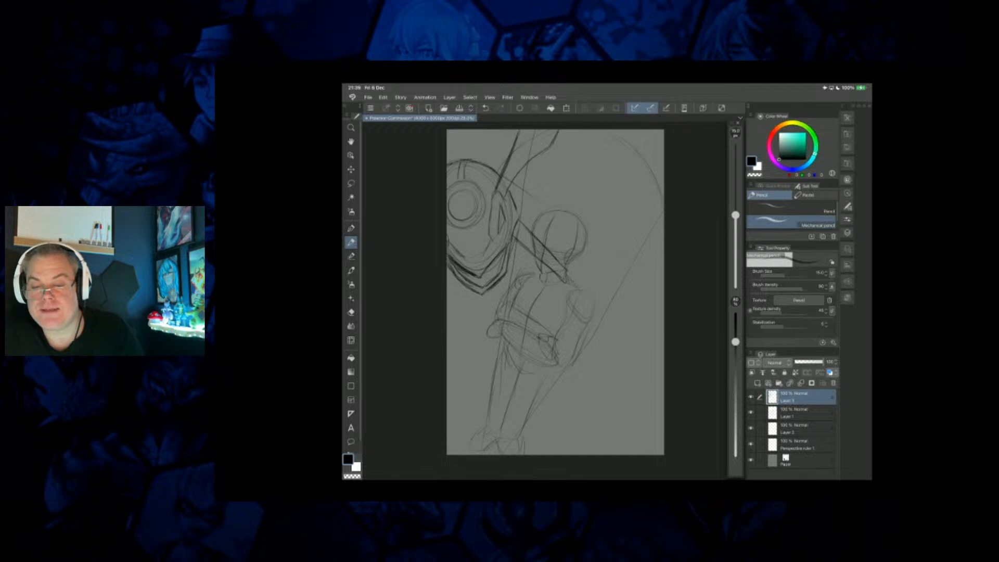
pyautogui.moveTo(472, 159); pyautogui.dragTo(486, 143)
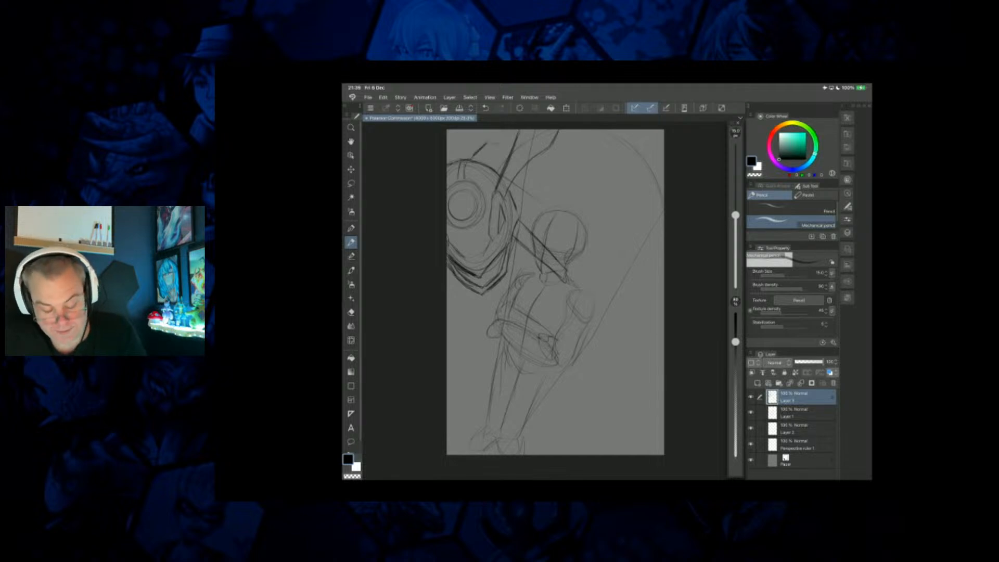
pyautogui.moveTo(465, 157)
pyautogui.mouseDown()
pyautogui.moveTo(476, 141)
pyautogui.moveTo(514, 138)
pyautogui.mouseUp()
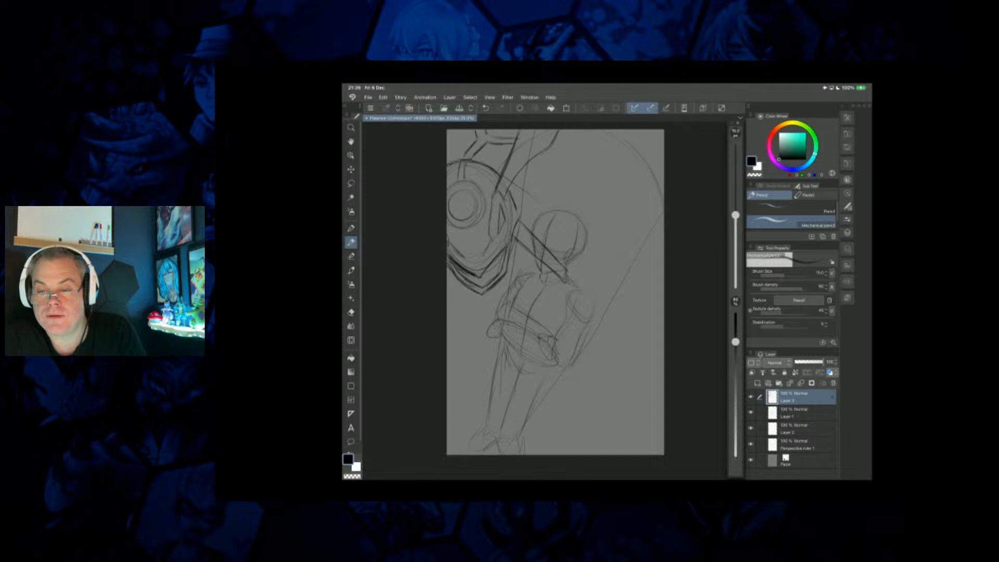
# Sketch the creature's arched upper body contour from behind its head across to the canvas's far edge.
pyautogui.moveTo(514, 188); pyautogui.dragTo(550, 159)
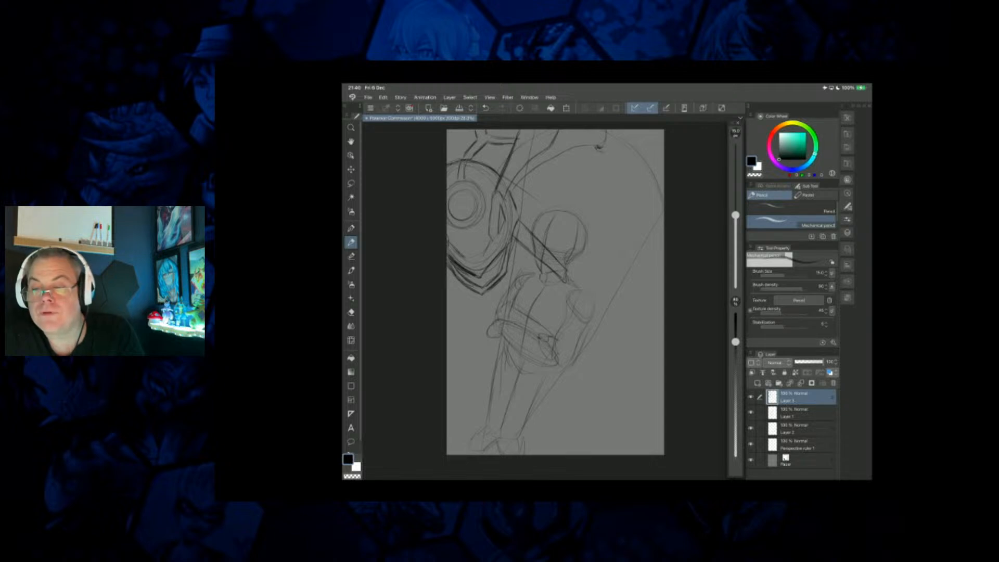
pyautogui.moveTo(642, 132); pyautogui.dragTo(661, 144)
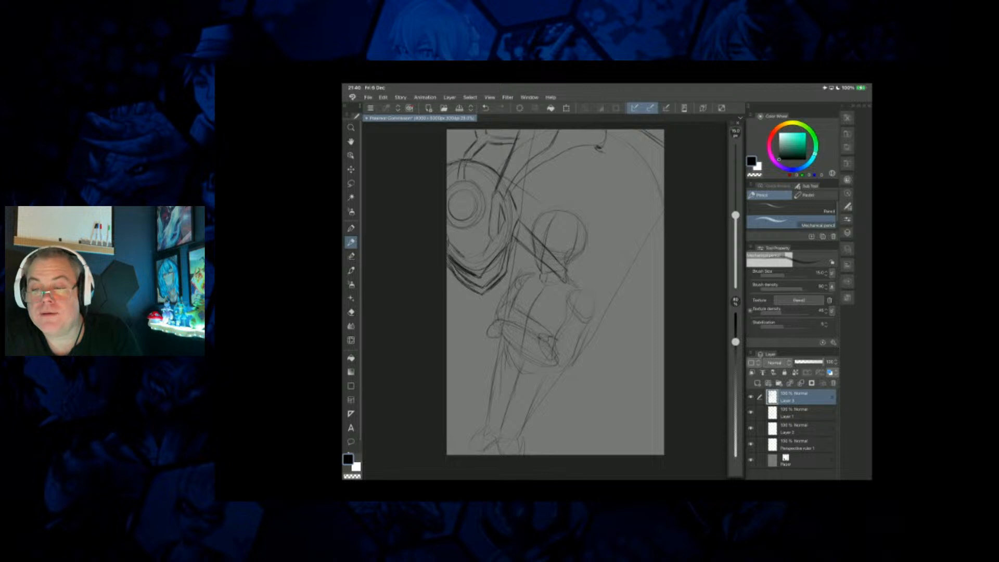
pyautogui.moveTo(612, 155); pyautogui.dragTo(658, 190)
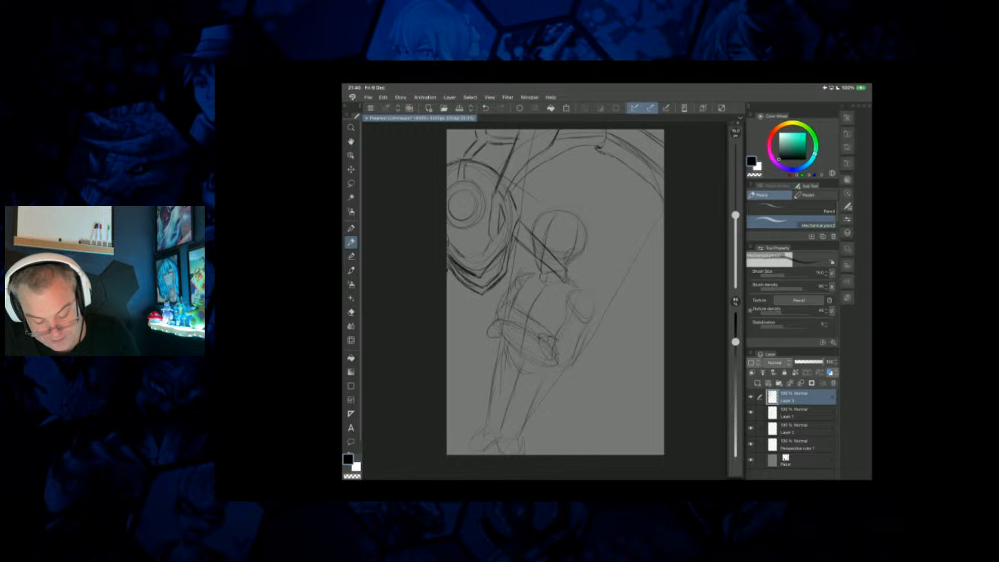
# Redraw the creature's slit eye as a sharp triangular shape and darken its inside.
pyautogui.scroll(1, 555, 291)
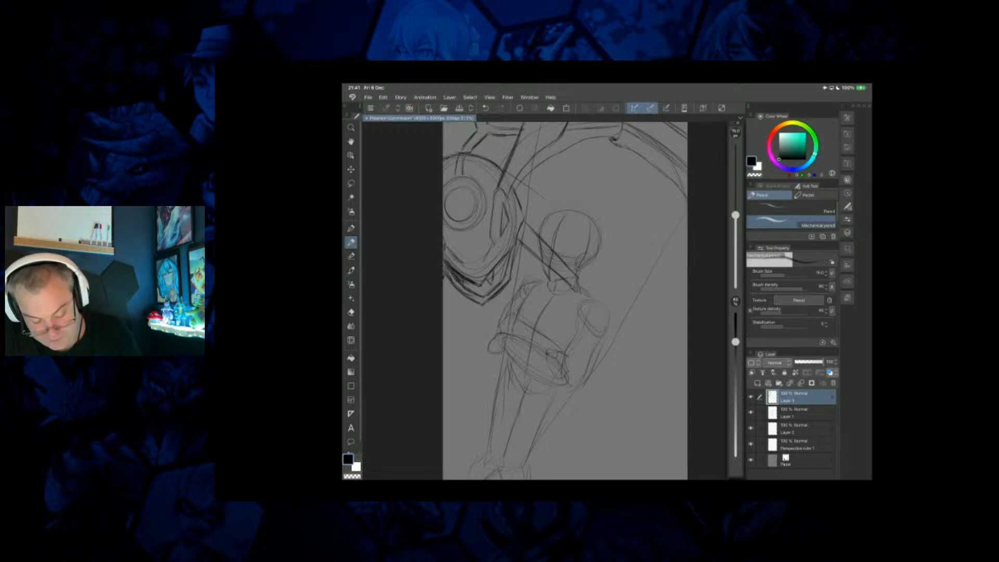
pyautogui.moveTo(508, 229); pyautogui.dragTo(500, 239)
pyautogui.moveTo(505, 202); pyautogui.dragTo(509, 223)
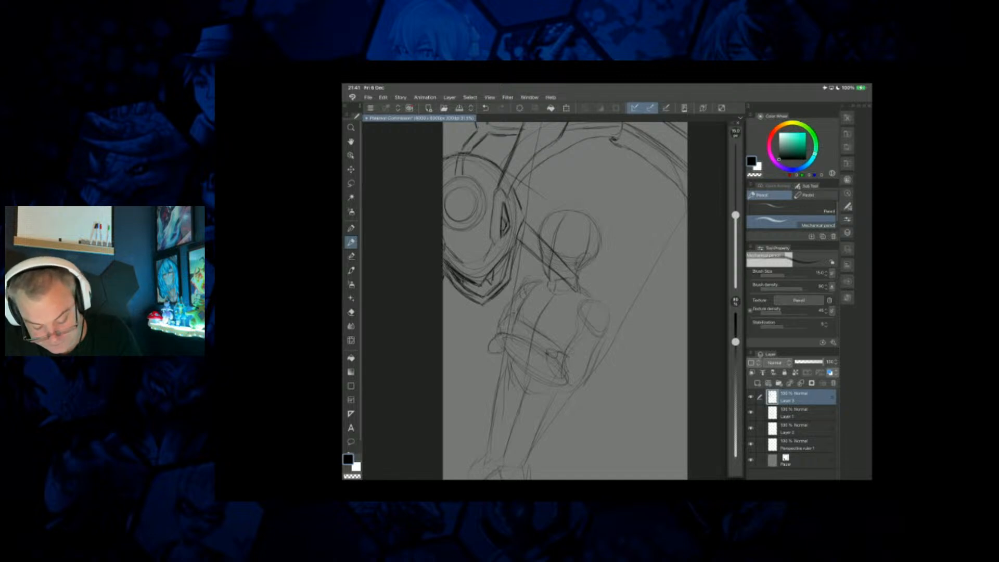
pyautogui.moveTo(504, 207); pyautogui.dragTo(505, 219)
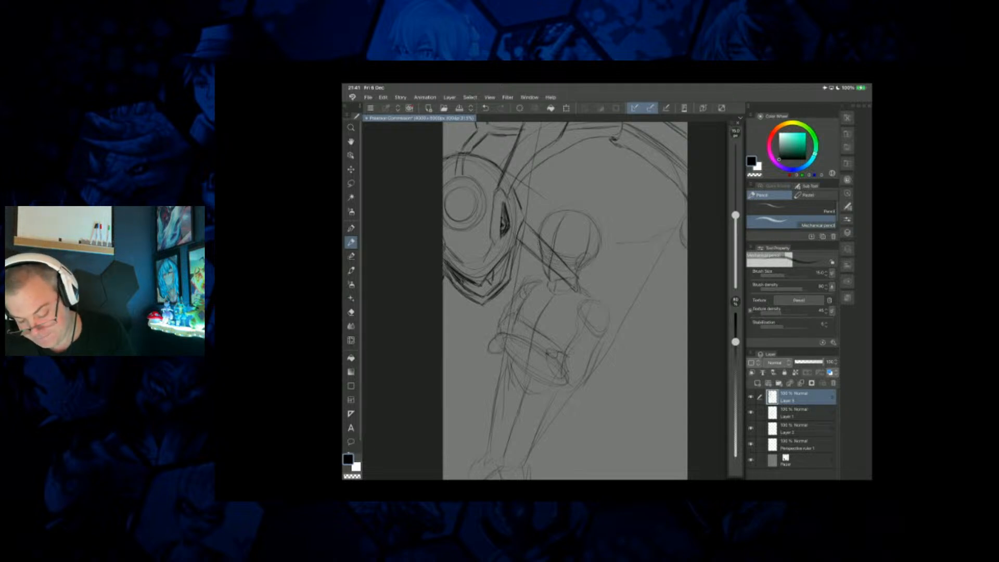
# Sketch the creature's bent arm reaching in from the canvas edge, with a clawed hand above the figure's head.
pyautogui.moveTo(623, 256)
pyautogui.mouseDown()
pyautogui.moveTo(666, 252)
pyautogui.moveTo(644, 238)
pyautogui.mouseUp()
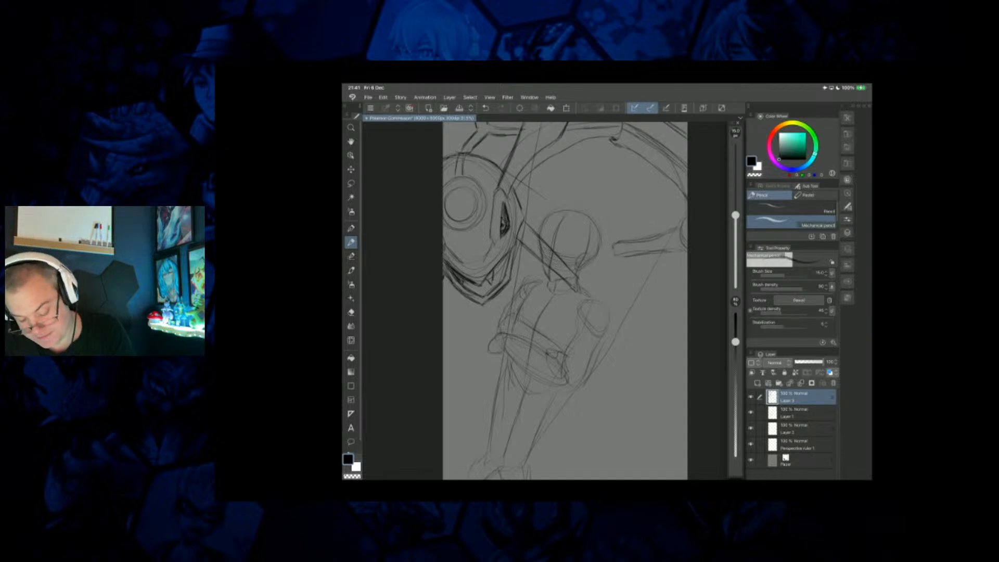
pyautogui.moveTo(612, 211)
pyautogui.mouseDown()
pyautogui.moveTo(614, 252)
pyautogui.moveTo(608, 232)
pyautogui.moveTo(678, 227)
pyautogui.moveTo(618, 252)
pyautogui.mouseUp()
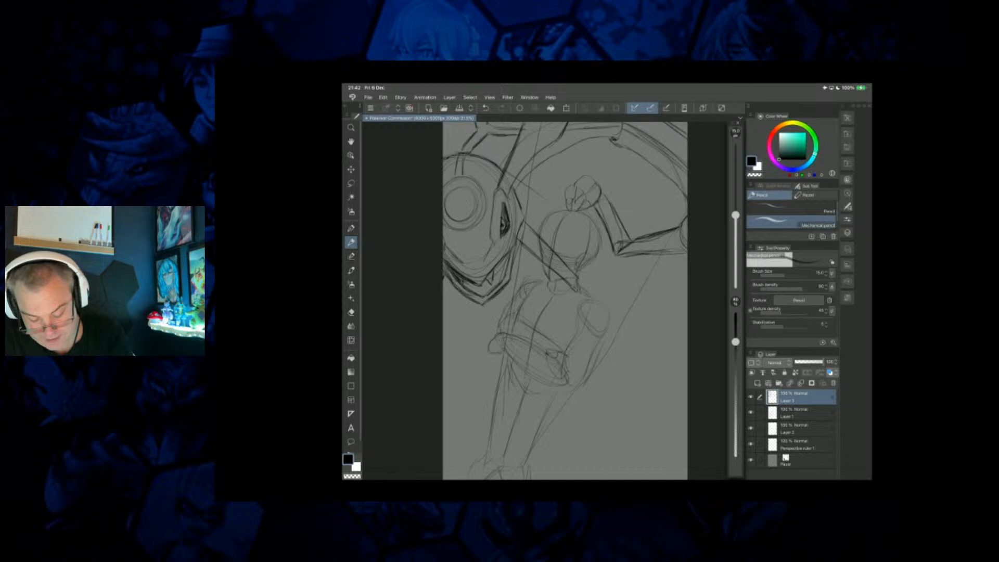
pyautogui.moveTo(580, 197); pyautogui.dragTo(574, 208)
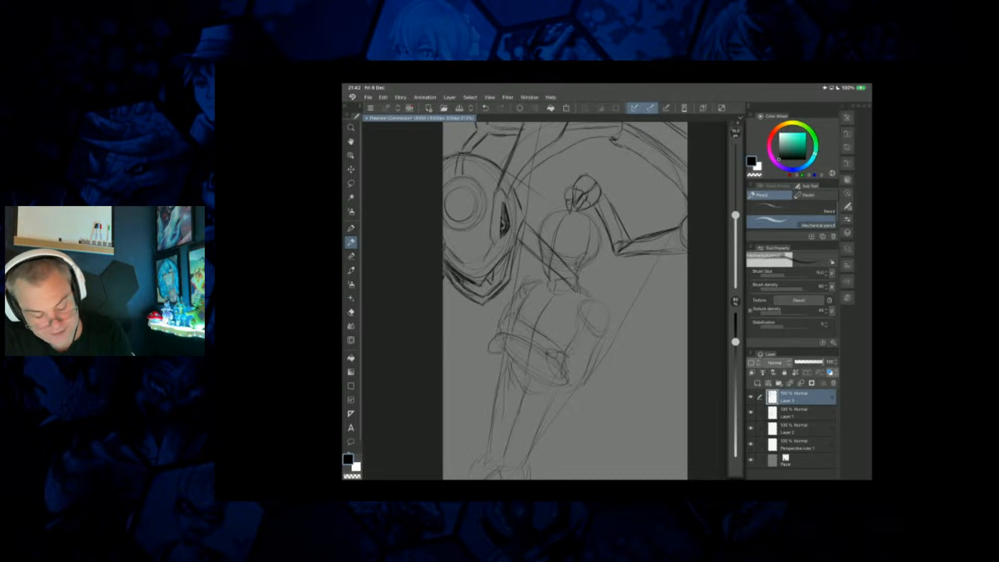
# Select the creature's clawed hand with the Selection pen, enlarge it above the figure's head and deselect.
pyautogui.click(351, 256)
pyautogui.moveTo(584, 181)
pyautogui.mouseDown()
pyautogui.moveTo(570, 194)
pyautogui.moveTo(592, 194)
pyautogui.moveTo(582, 209)
pyautogui.moveTo(540, 147)
pyautogui.moveTo(578, 186)
pyautogui.mouseUp()
pyautogui.click(566, 108)
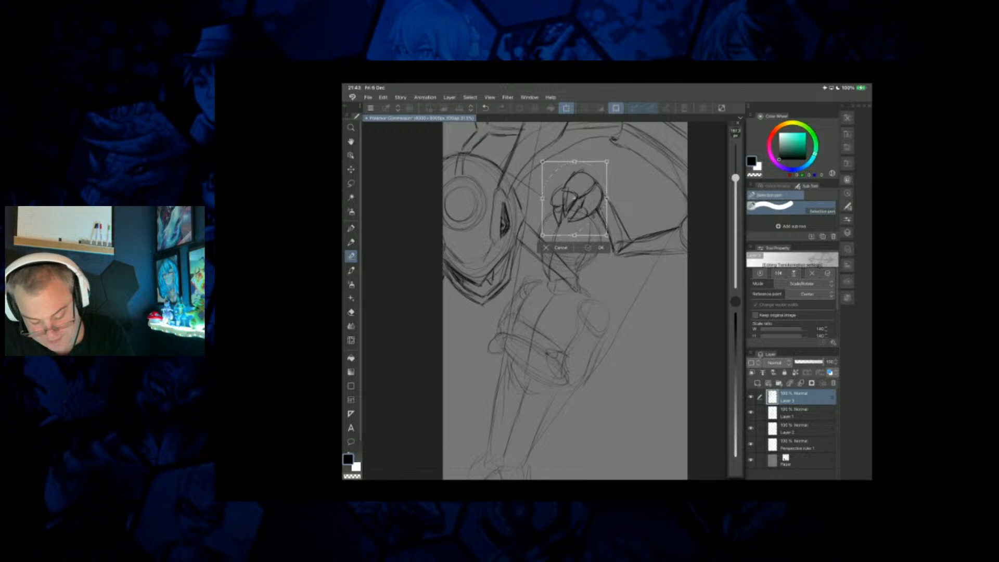
pyautogui.click(596, 247)
pyautogui.click(508, 247)
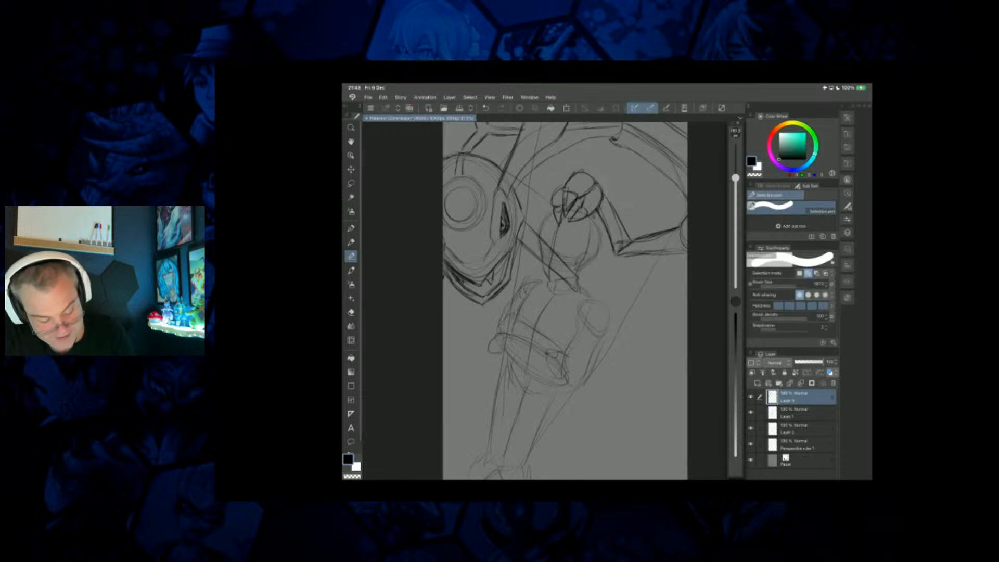
# Select the creature's forearm beside the clawed hand with the Selection pen, scale and rotate it upward, and deselect.
pyautogui.click(351, 243)
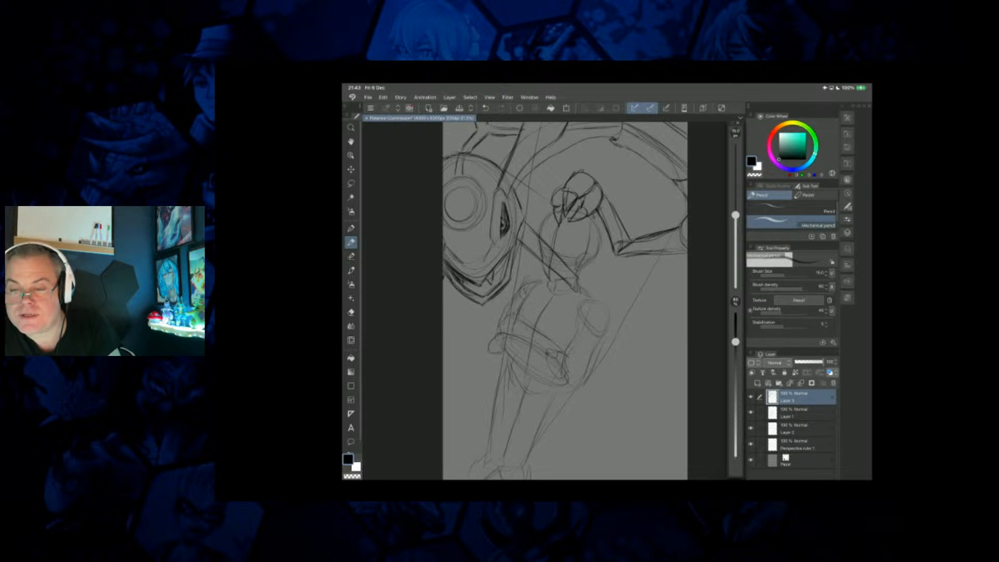
pyautogui.click(351, 257)
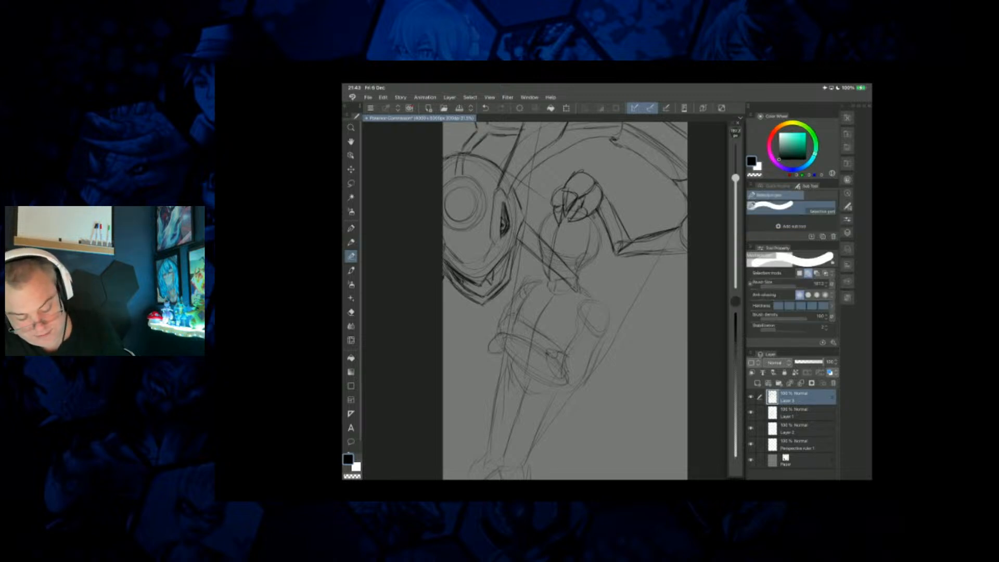
pyautogui.moveTo(606, 206)
pyautogui.mouseDown()
pyautogui.moveTo(620, 247)
pyautogui.moveTo(676, 245)
pyautogui.moveTo(684, 221)
pyautogui.moveTo(651, 229)
pyautogui.moveTo(609, 197)
pyautogui.mouseUp()
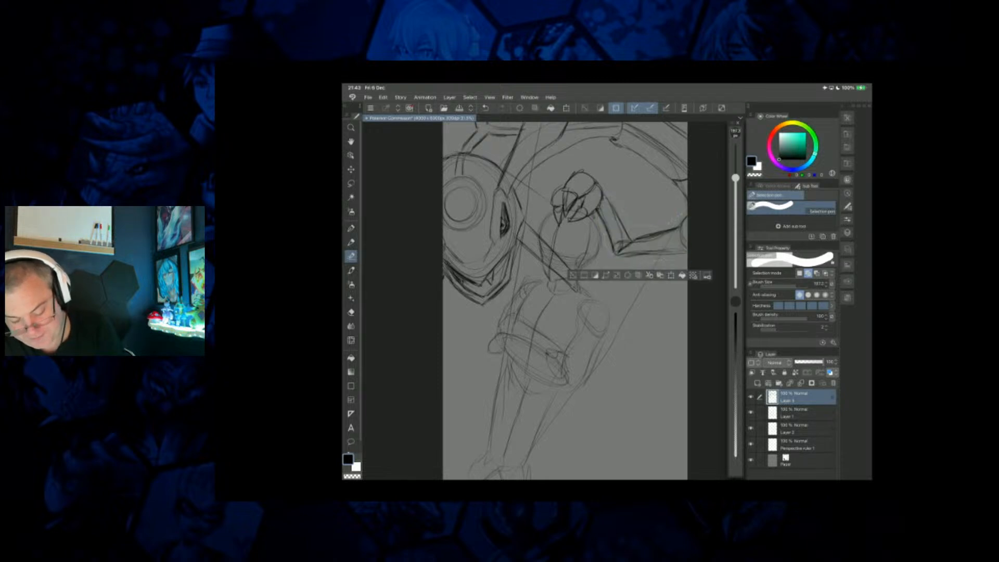
pyautogui.click(671, 275)
pyautogui.moveTo(699, 264); pyautogui.dragTo(710, 230)
pyautogui.moveTo(644, 214); pyautogui.dragTo(637, 194)
pyautogui.moveTo(693, 215); pyautogui.dragTo(693, 205)
pyautogui.moveTo(638, 189); pyautogui.dragTo(633, 168)
pyautogui.moveTo(643, 134)
pyautogui.mouseDown()
pyautogui.moveTo(641, 146)
pyautogui.moveTo(654, 140)
pyautogui.mouseUp()
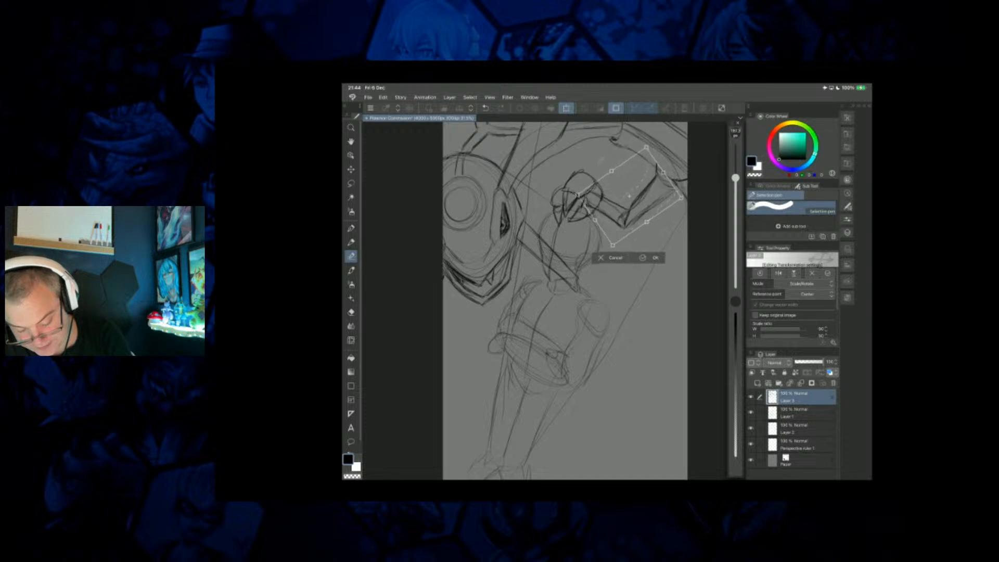
pyautogui.click(649, 257)
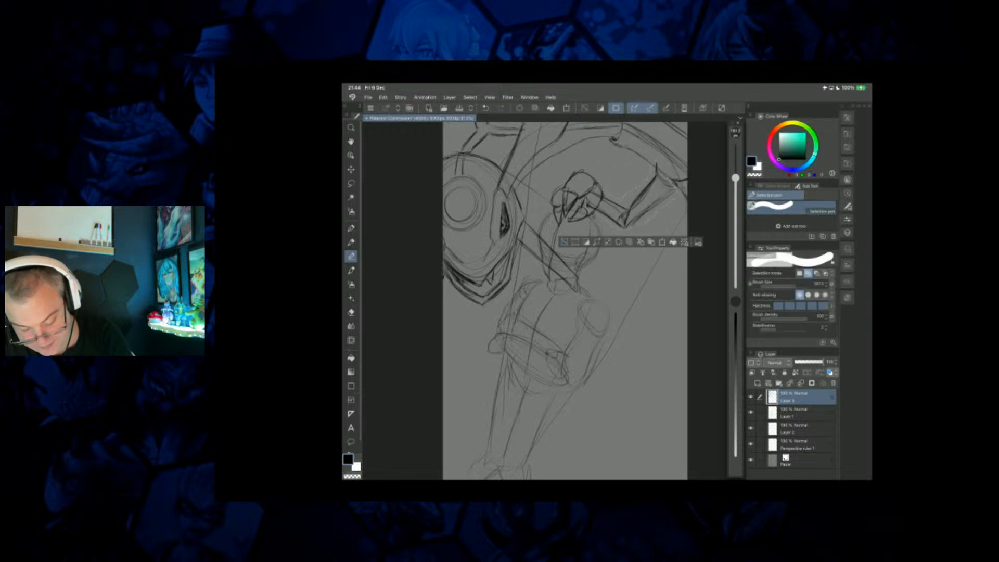
pyautogui.hotkey('ctrl', 'd')
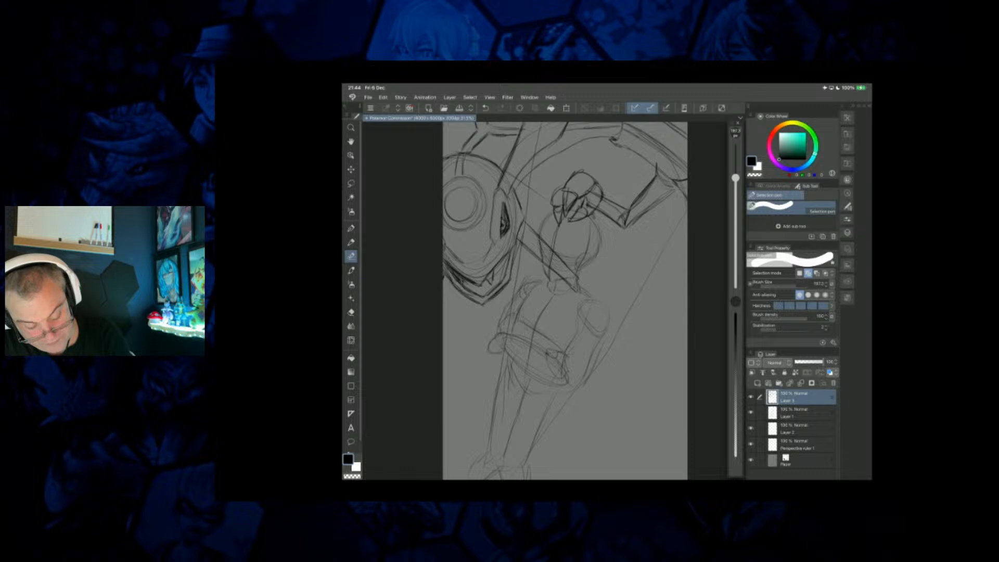
# Erase the stray lines inside the creature's clawed hand with the Hard eraser.
pyautogui.press('e')
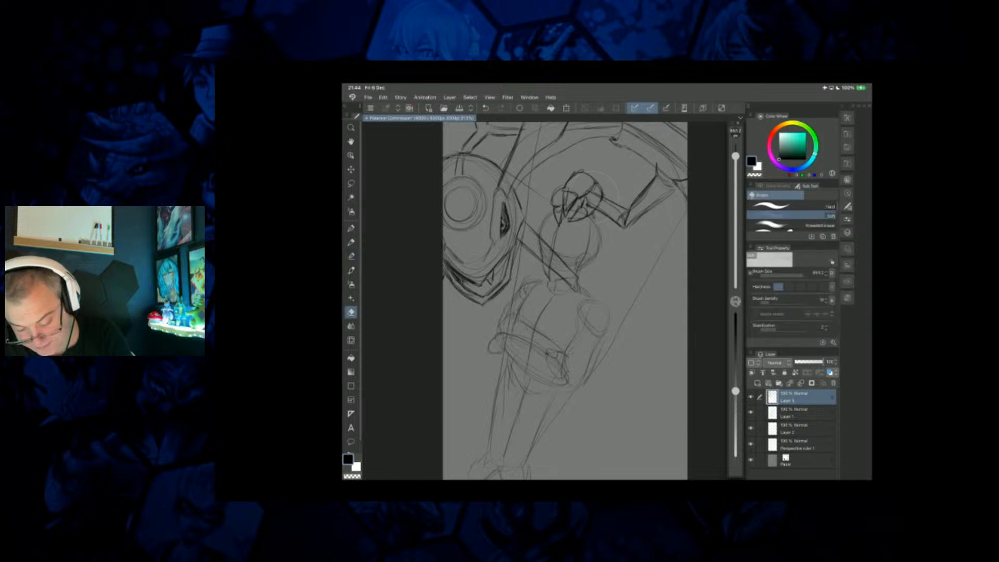
pyautogui.click(790, 206)
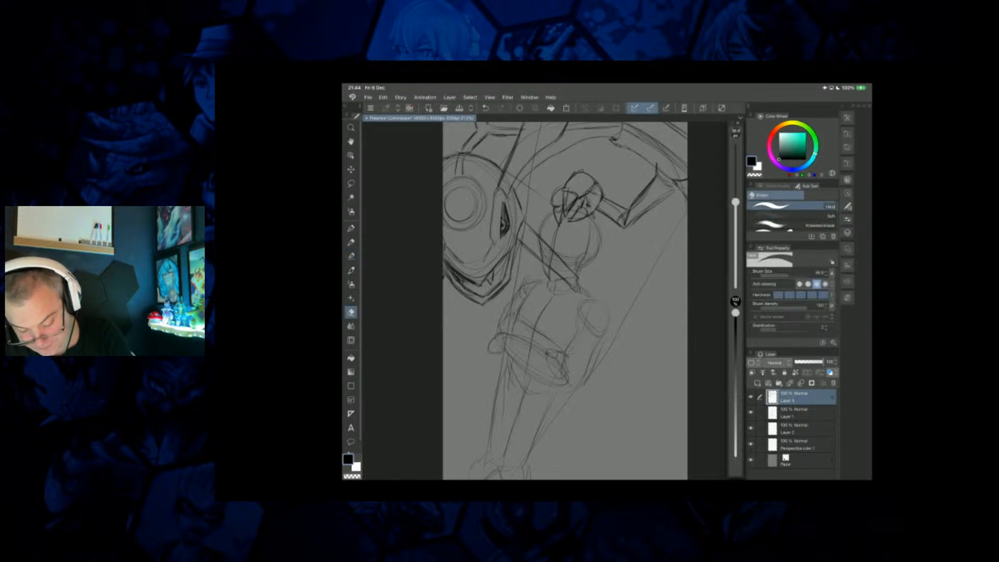
pyautogui.moveTo(586, 201); pyautogui.dragTo(590, 206)
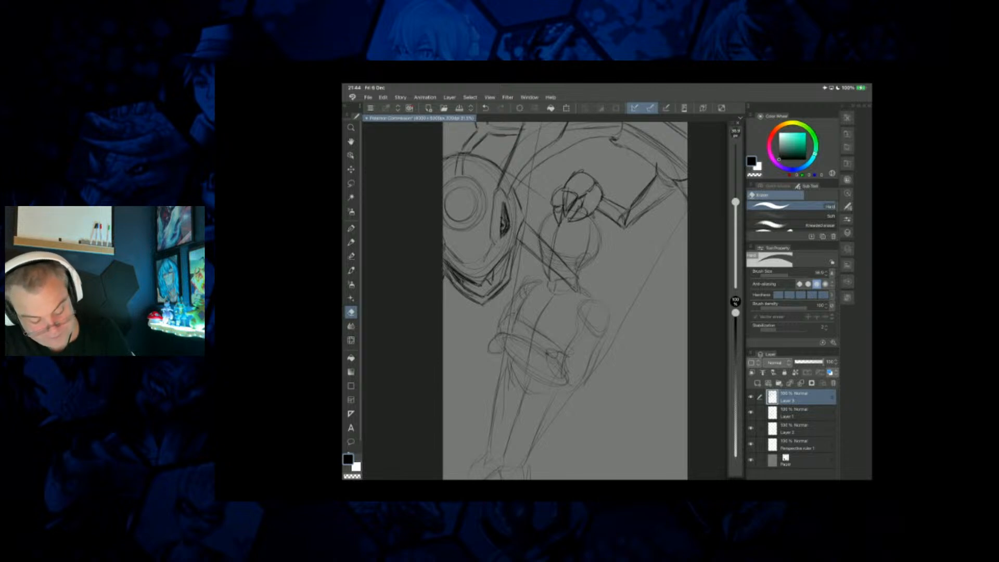
# Firm up the forearm's edge with the Mechanical pencil and sketch the creature's wide rounded underside behind the figure's hips.
pyautogui.press('p')
pyautogui.press('p')
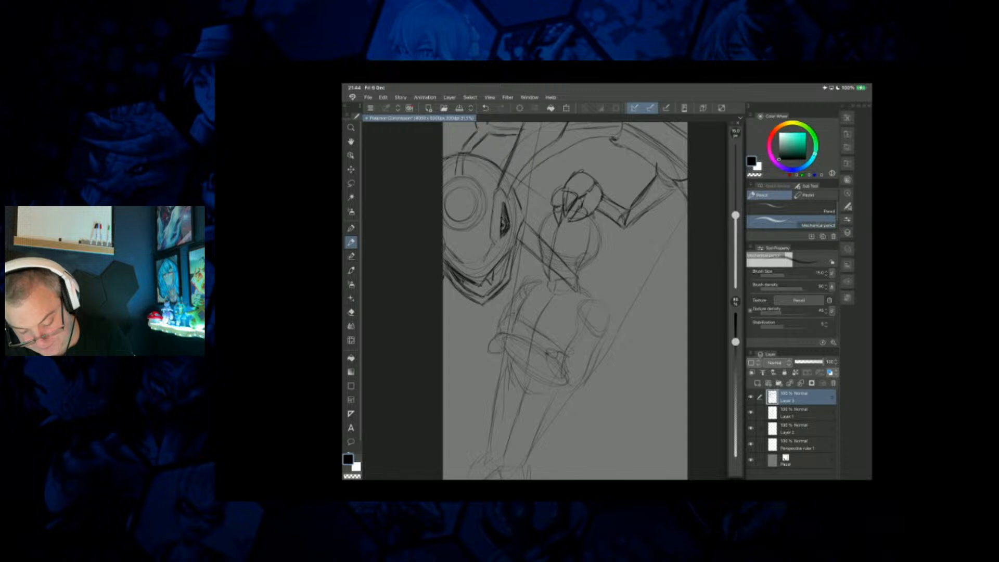
pyautogui.moveTo(637, 217); pyautogui.dragTo(656, 203)
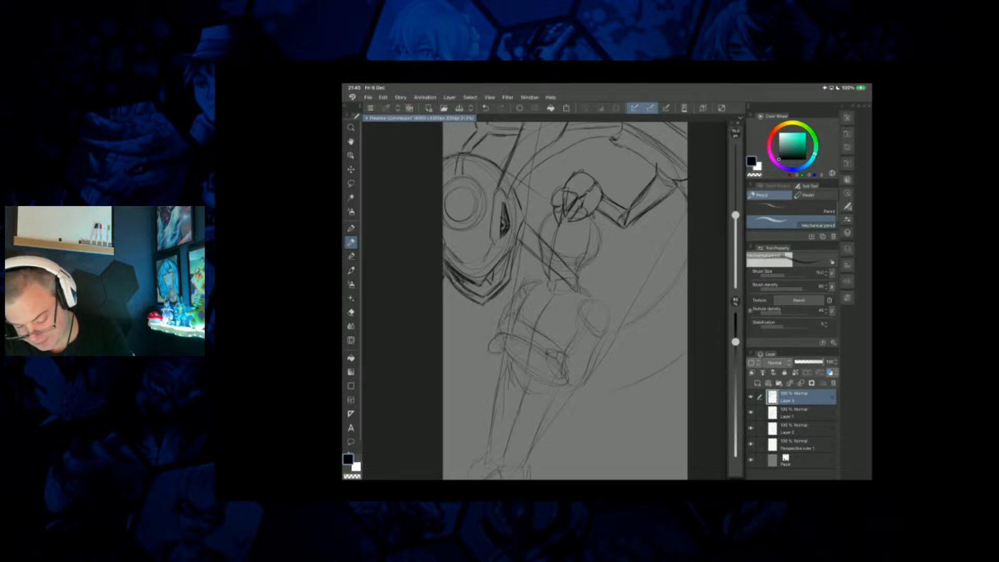
pyautogui.moveTo(587, 367); pyautogui.dragTo(583, 393)
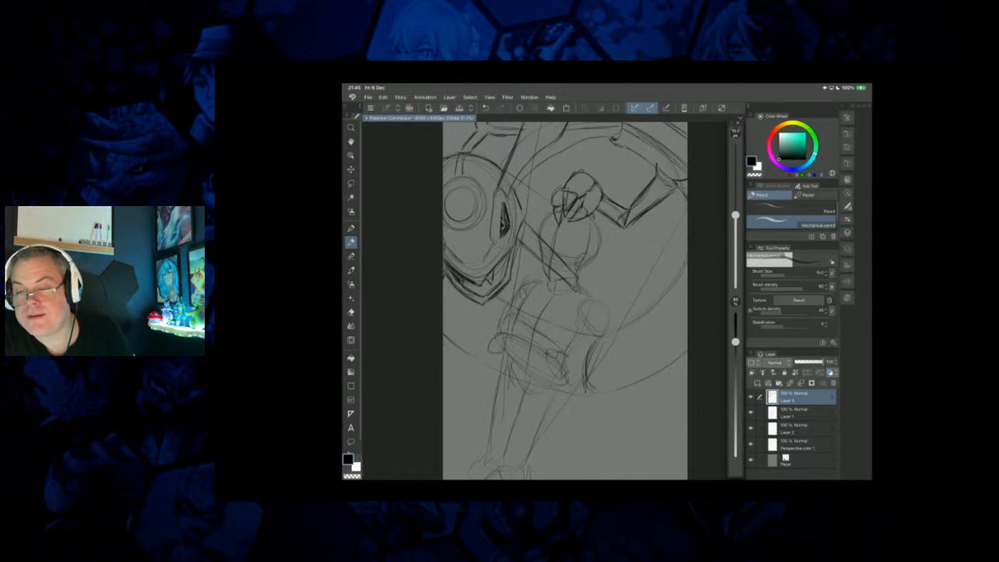
# Sketch and darken a pointed claw-like shape where the creature's round body meets the canvas's right edge.
pyautogui.moveTo(679, 281)
pyautogui.mouseDown()
pyautogui.moveTo(676, 304)
pyautogui.moveTo(685, 312)
pyautogui.mouseUp()
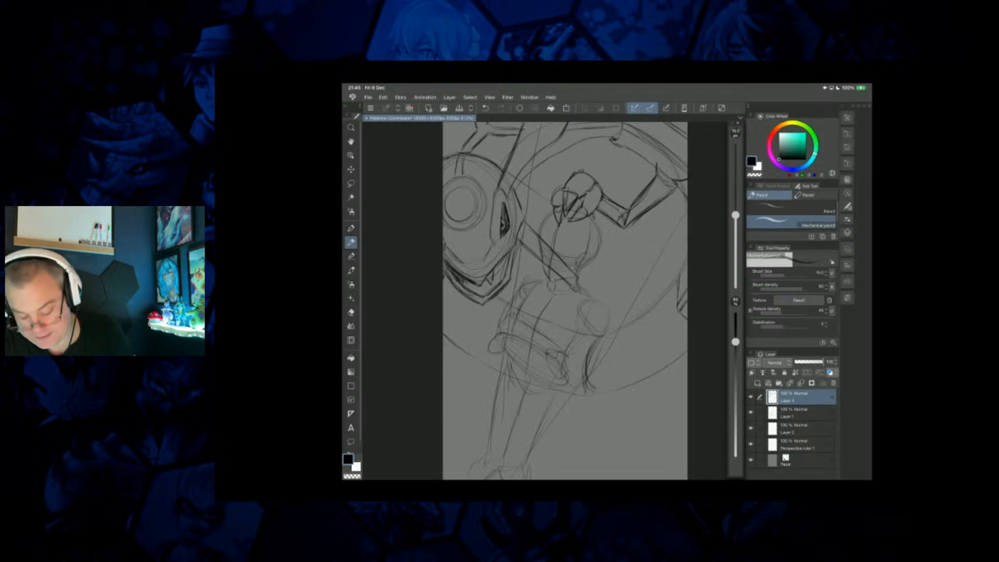
pyautogui.moveTo(683, 309)
pyautogui.mouseDown()
pyautogui.moveTo(674, 328)
pyautogui.moveTo(672, 284)
pyautogui.moveTo(670, 296)
pyautogui.mouseUp()
pyautogui.moveTo(675, 286); pyautogui.dragTo(675, 312)
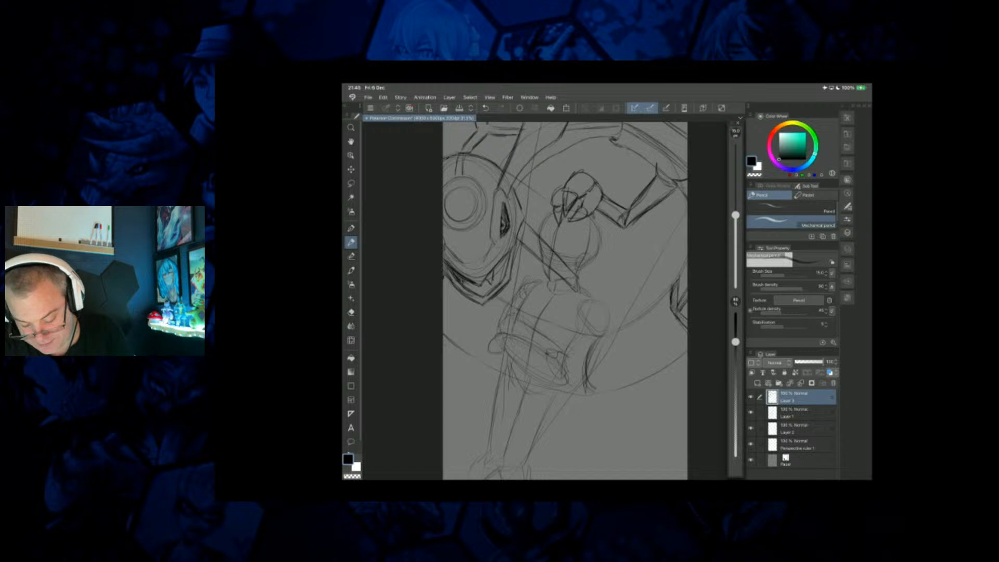
pyautogui.moveTo(686, 293)
pyautogui.mouseDown()
pyautogui.moveTo(671, 310)
pyautogui.moveTo(677, 326)
pyautogui.mouseUp()
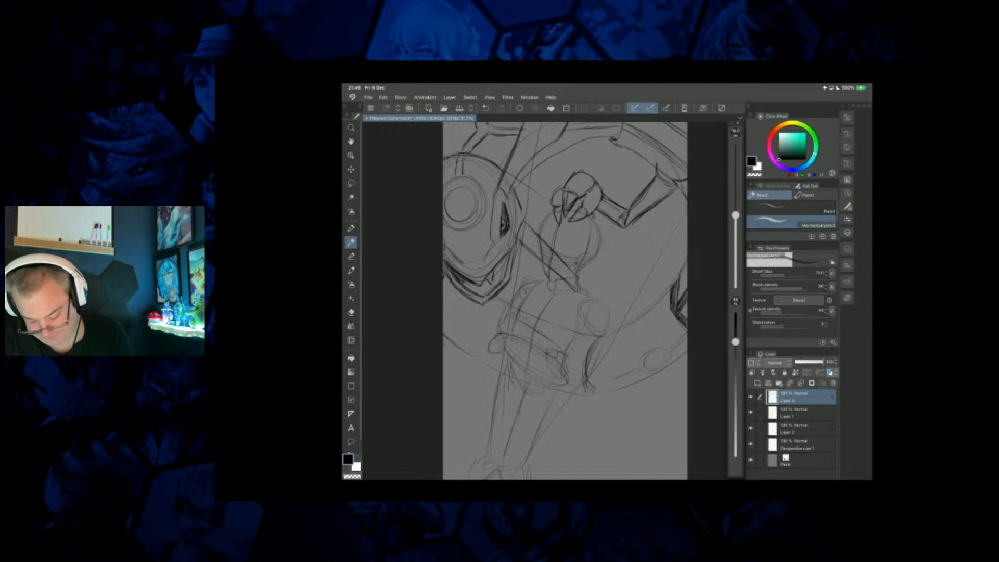
# Sketch ovals and angular contours along the creature's lower curve, plus curved segment lines across the body beside the figure's shoulder.
pyautogui.moveTo(596, 387)
pyautogui.mouseDown()
pyautogui.moveTo(645, 367)
pyautogui.moveTo(619, 380)
pyautogui.mouseUp()
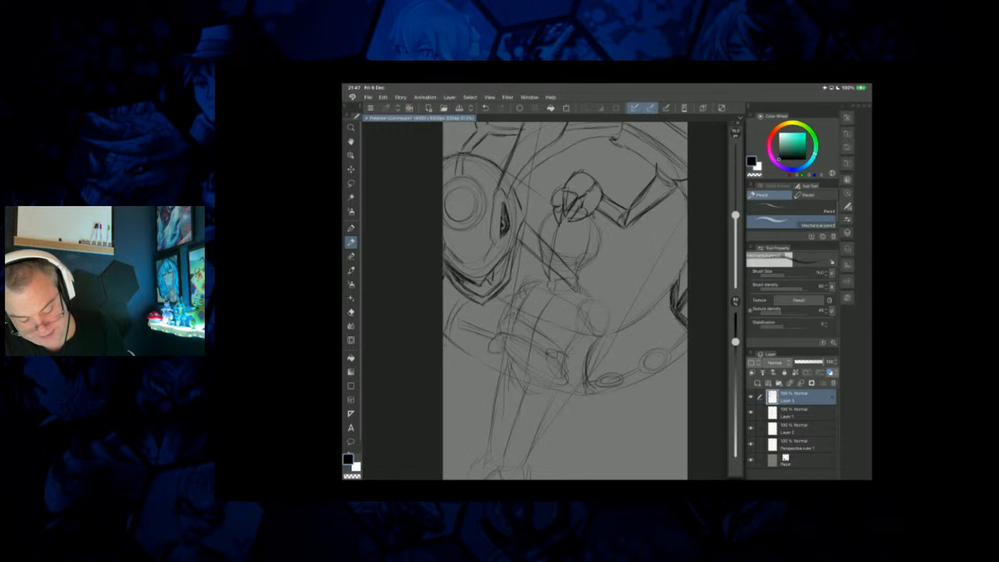
pyautogui.moveTo(477, 371); pyautogui.dragTo(552, 402)
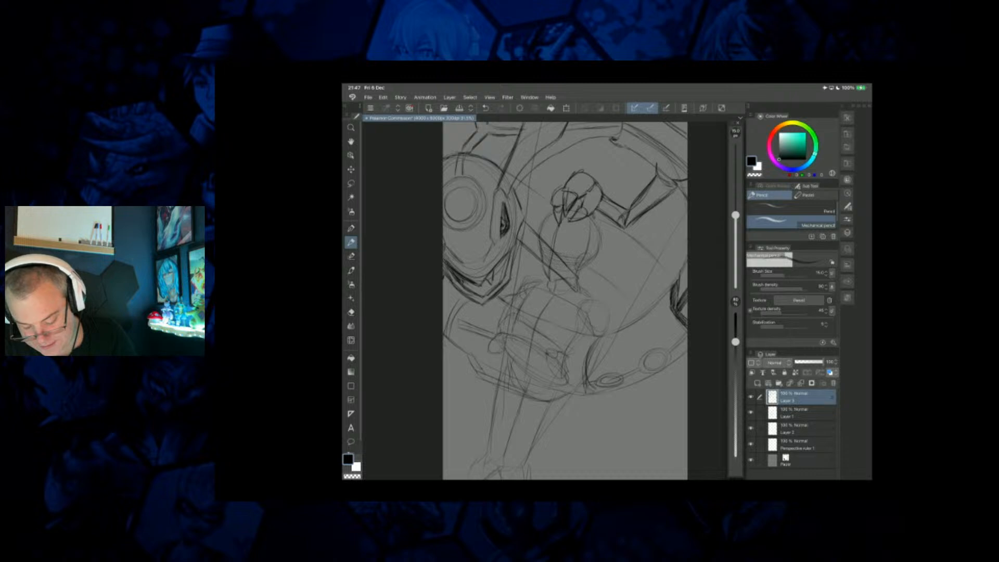
pyautogui.moveTo(612, 280); pyautogui.dragTo(638, 308)
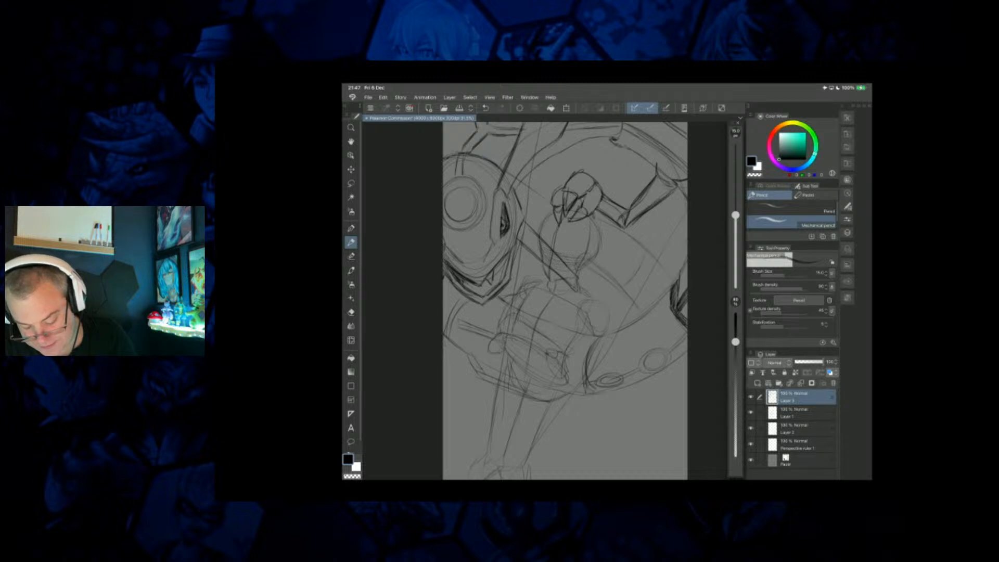
pyautogui.moveTo(602, 243); pyautogui.dragTo(622, 255)
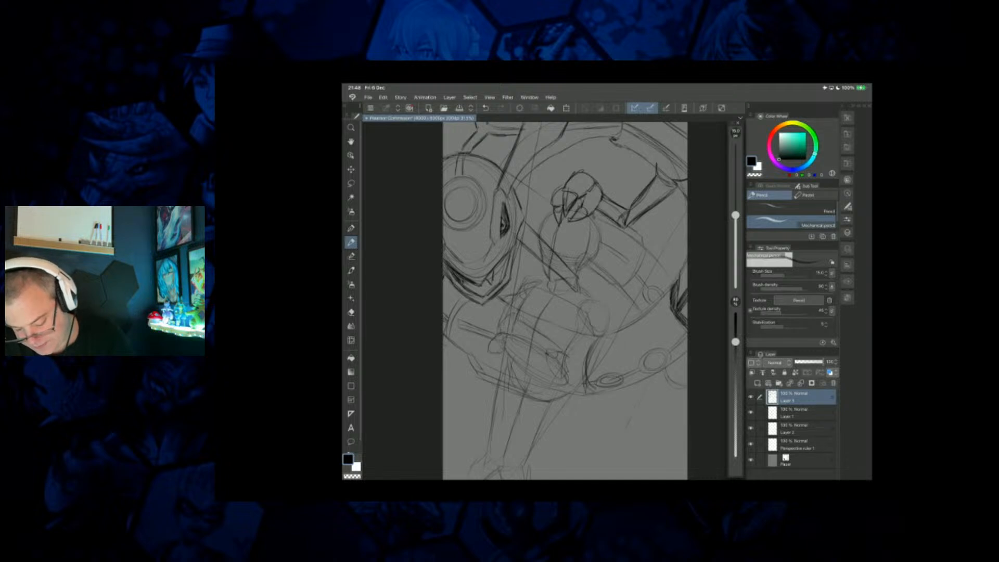
# Sketch a hatched block form beneath the creature's body and a long tapering limb with an oval end across the figure's thighs.
pyautogui.moveTo(671, 399)
pyautogui.mouseDown()
pyautogui.moveTo(633, 428)
pyautogui.moveTo(659, 425)
pyautogui.mouseUp()
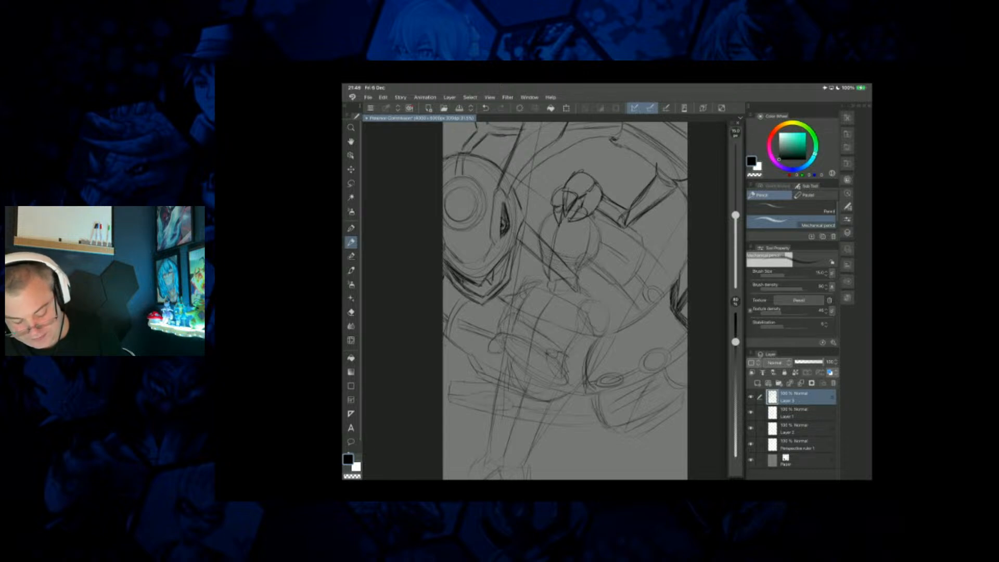
pyautogui.moveTo(555, 408); pyautogui.dragTo(557, 421)
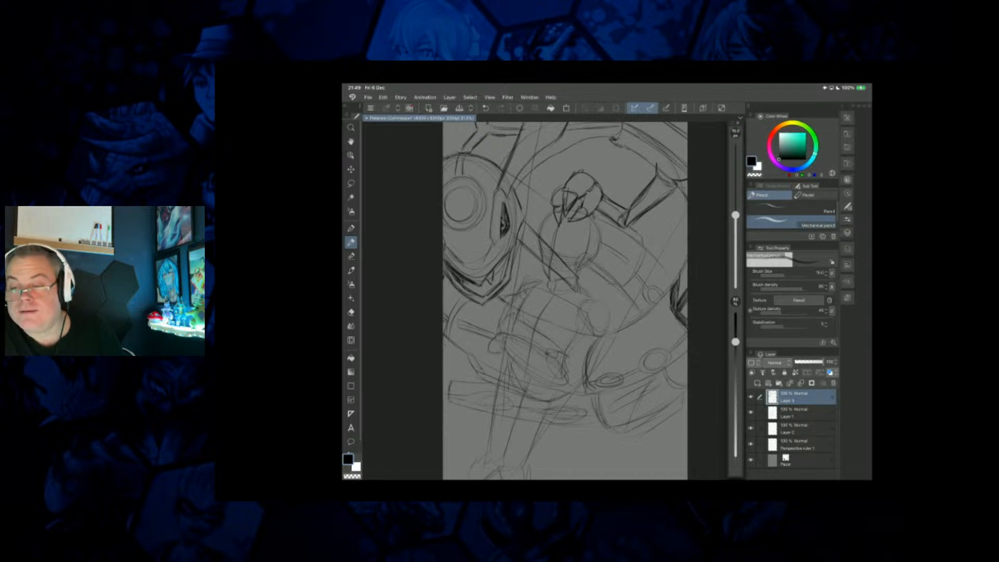
pyautogui.moveTo(450, 387); pyautogui.dragTo(445, 403)
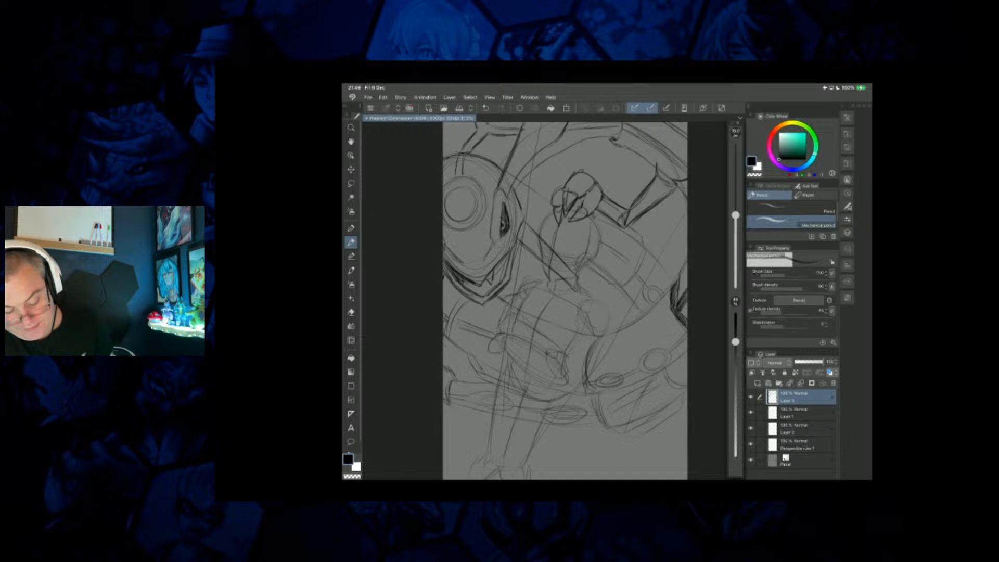
# Check which lines sit on Layer 3 and Layer 1 by briefly toggling the layer colour and Layer 1's visibility.
pyautogui.click(829, 372)
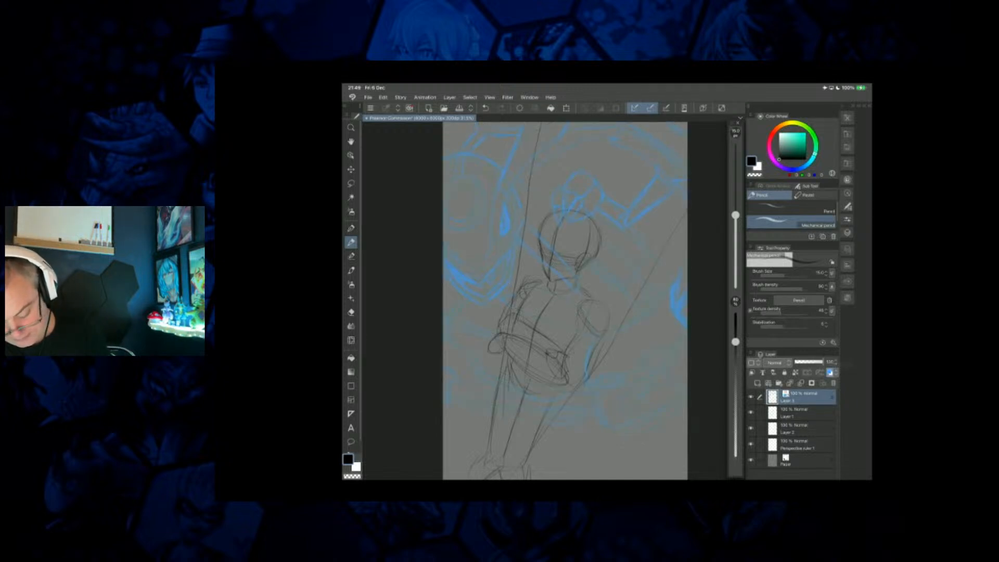
pyautogui.click(829, 372)
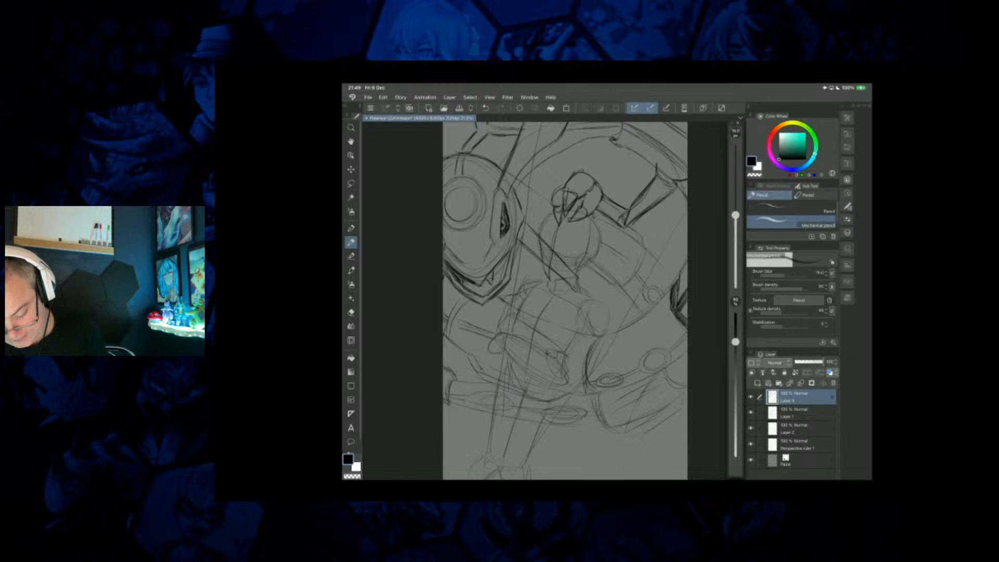
pyautogui.click(751, 412)
pyautogui.click(751, 413)
# Lock Layer 1 and Layer 3, and mark Layer 3 with the Green palette colour.
pyautogui.click(796, 412)
pyautogui.click(784, 373)
pyautogui.click(801, 397)
pyautogui.click(754, 363)
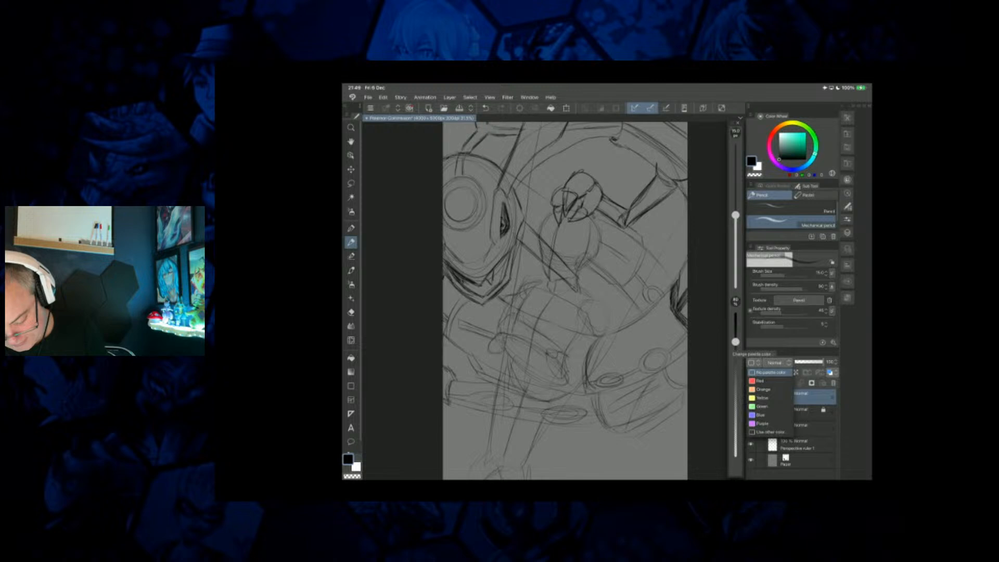
pyautogui.click(761, 407)
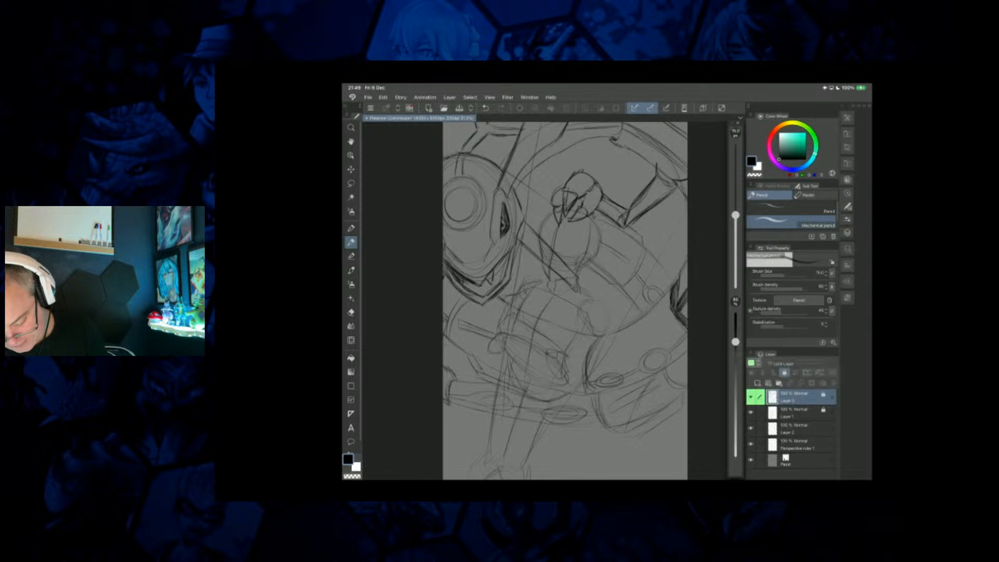
# Add a new raster layer above Layer 3 and mark it with the Orange palette colour.
pyautogui.click(757, 383)
pyautogui.click(752, 362)
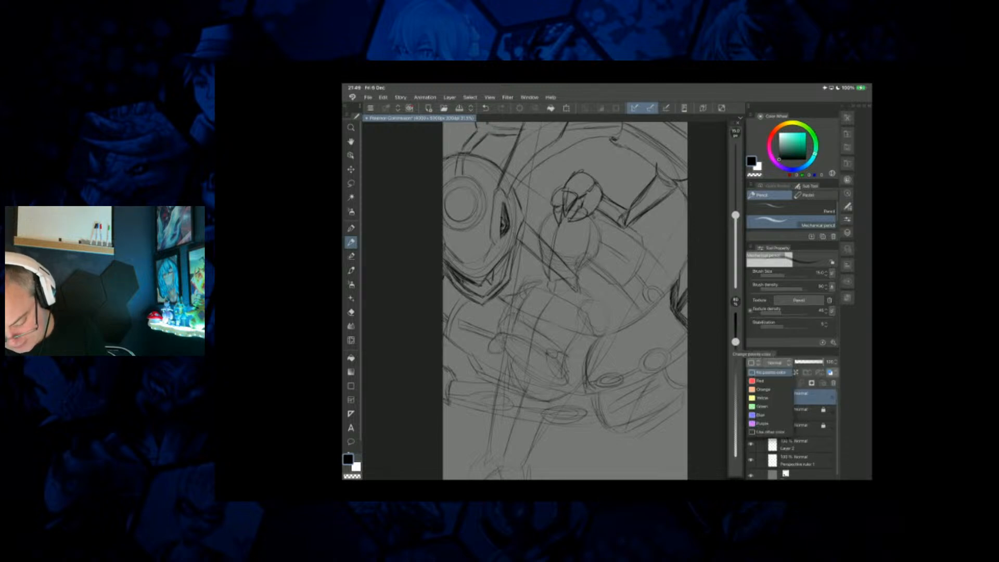
pyautogui.click(763, 389)
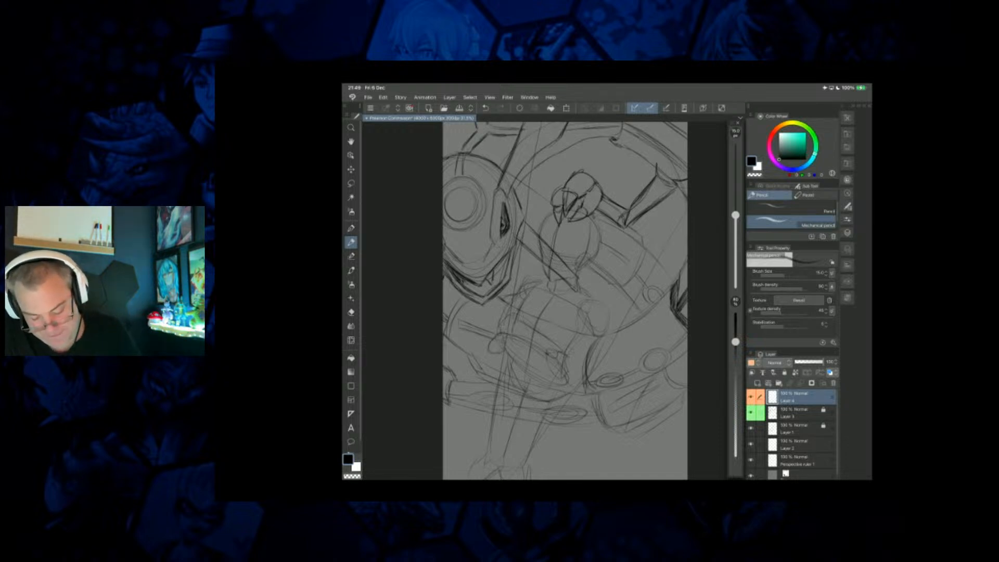
# Sketch a smaller creature's oval head with a slit eye and a long pointed ear across the figure's legs on Layer 4.
pyautogui.scroll(-1, 565, 300)
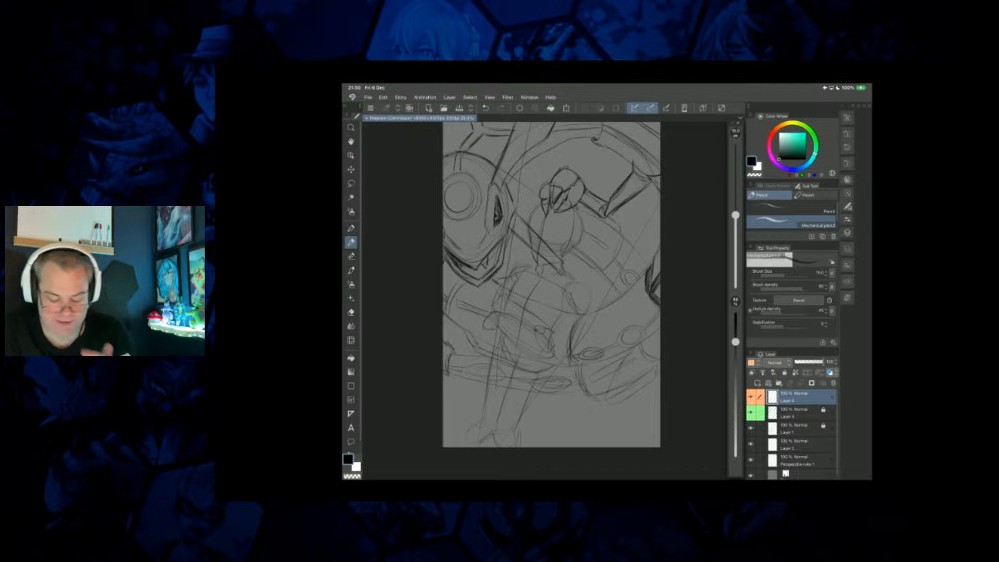
pyautogui.scroll(-2, 551, 284)
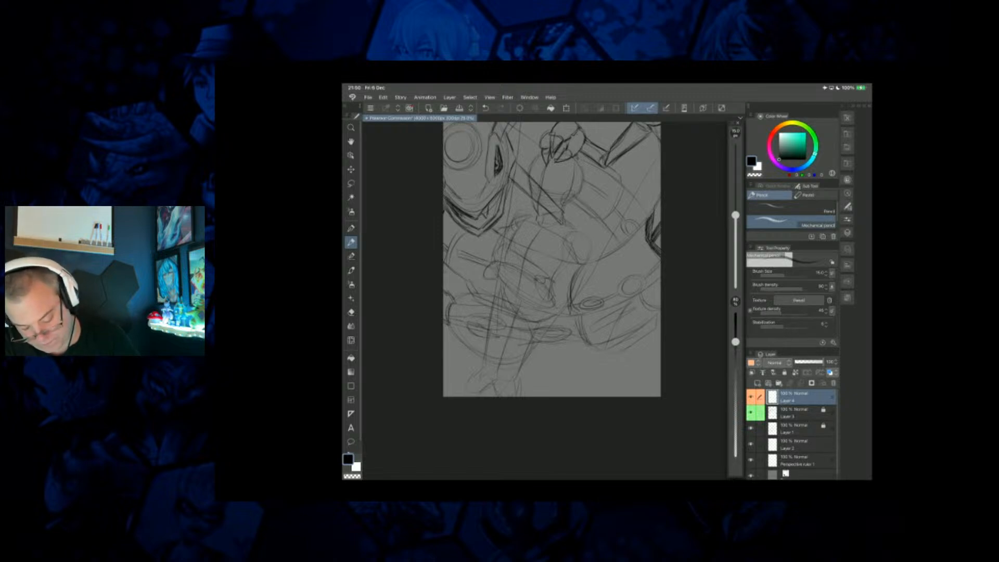
pyautogui.scroll(3, 544, 271)
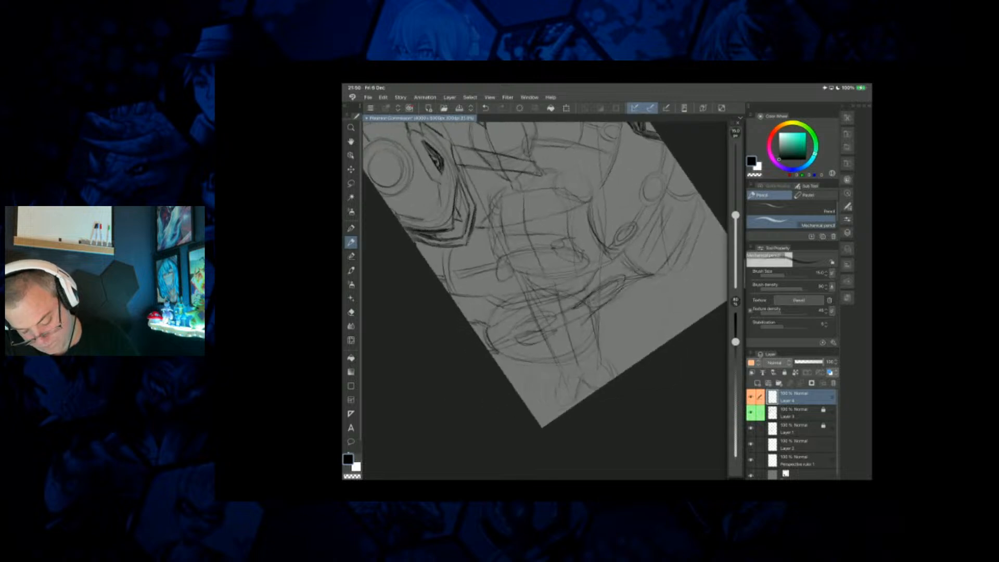
pyautogui.moveTo(621, 176); pyautogui.dragTo(606, 225)
# Unlock Layer 3, lower its opacity to fade the large creature's sketch, and lock it again.
pyautogui.click(796, 413)
pyautogui.click(784, 373)
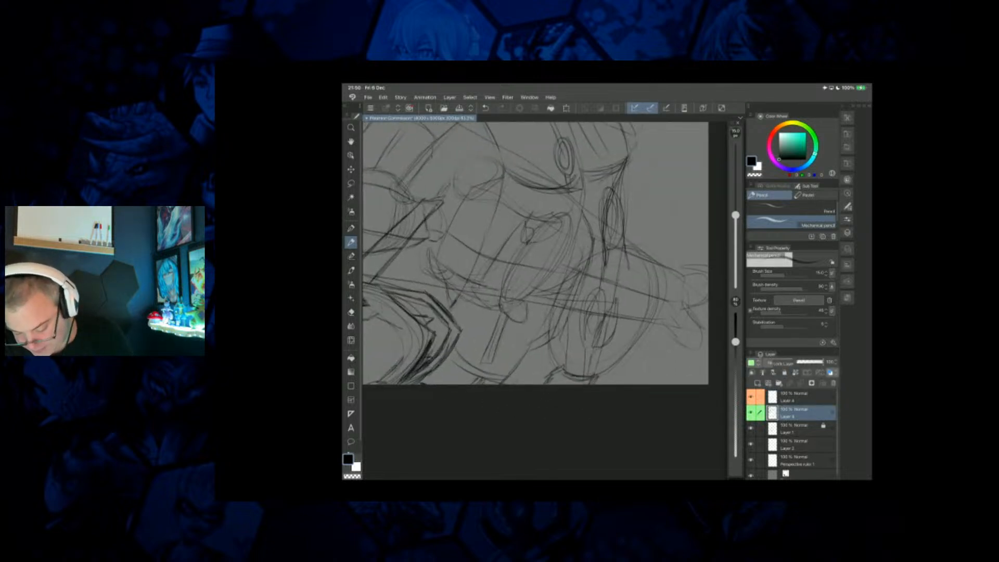
pyautogui.click(801, 362)
pyautogui.click(784, 372)
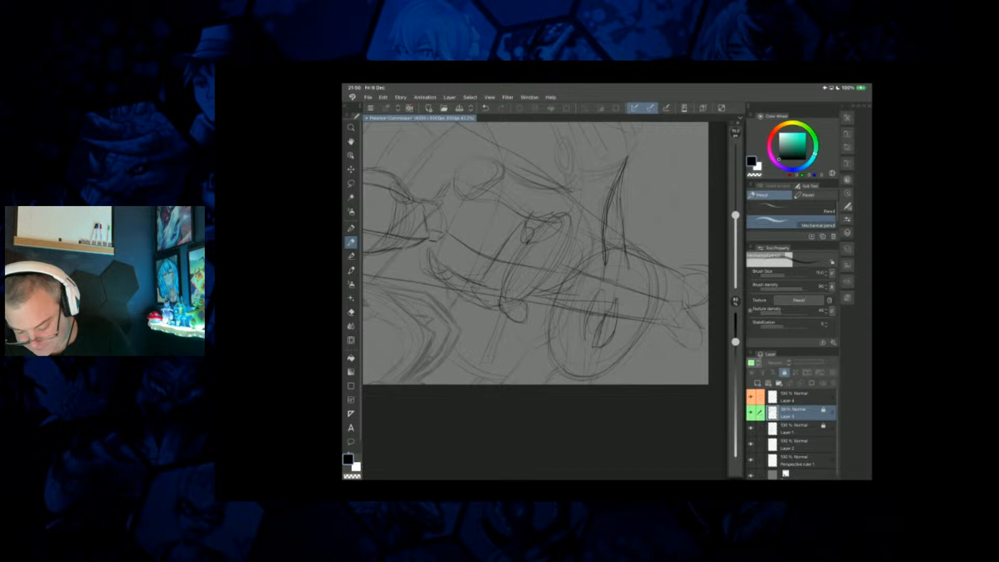
# Unlock Layer 1, lower its opacity to fade the standing figure's sketch, and lock it again.
pyautogui.click(796, 428)
pyautogui.click(785, 373)
pyautogui.click(802, 362)
pyautogui.click(784, 373)
# Sketch a second pointed ear on the smaller creature's head on Layer 4.
pyautogui.click(796, 396)
pyautogui.scroll(-3, 566, 236)
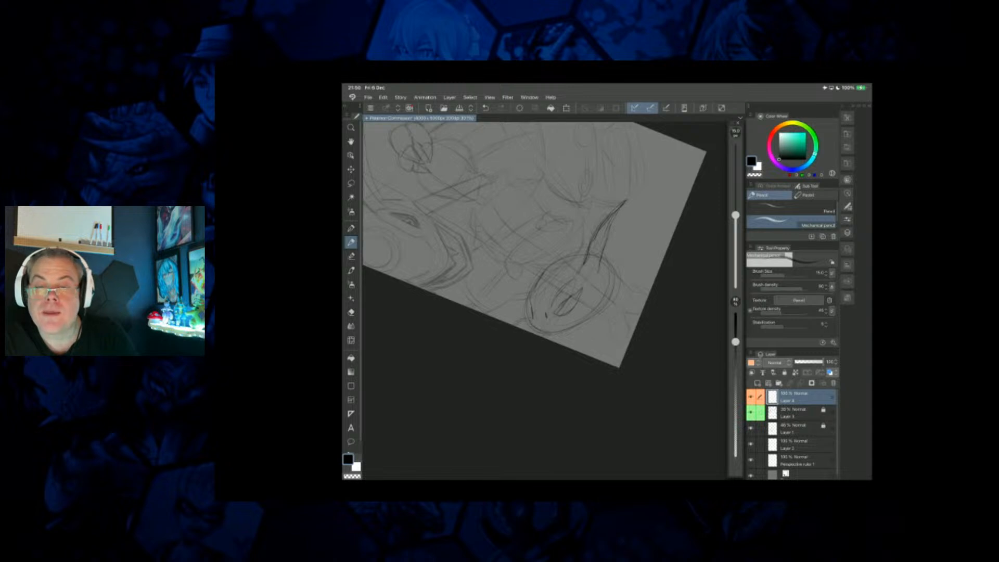
pyautogui.moveTo(562, 223); pyautogui.dragTo(553, 253)
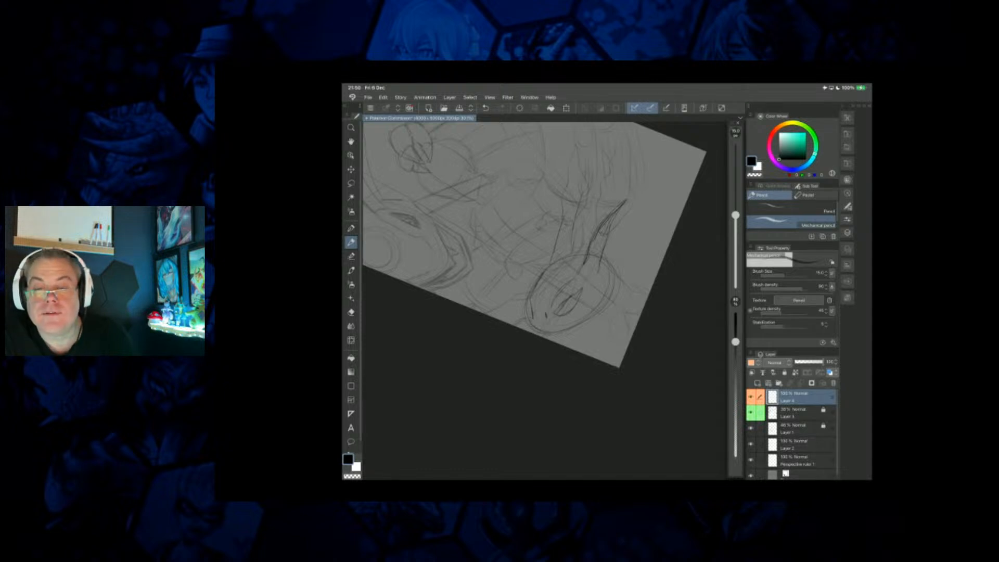
# Darken the smaller creature's slit eye and pupil and strengthen the outline at the tip of its snout.
pyautogui.moveTo(570, 299); pyautogui.dragTo(569, 312)
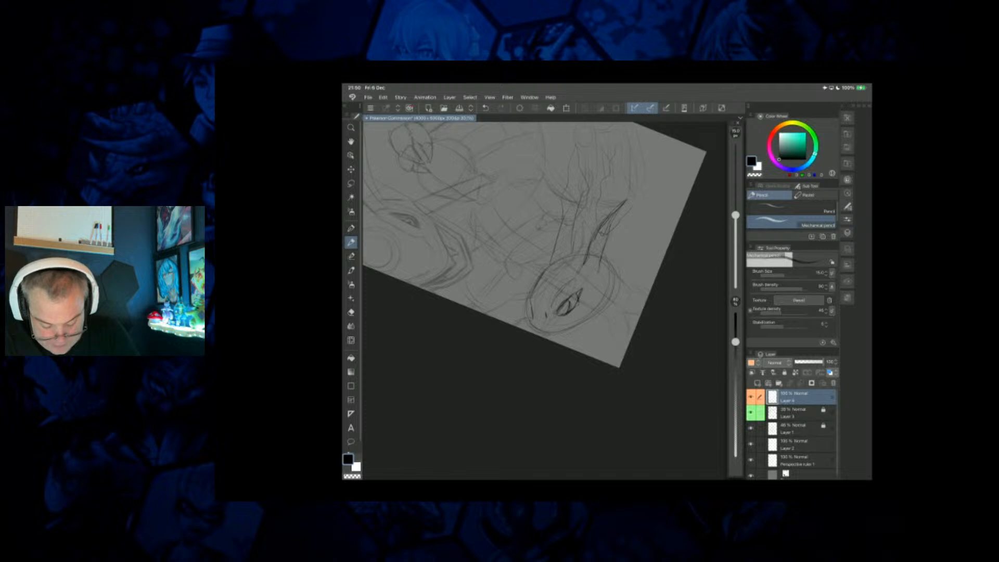
pyautogui.moveTo(568, 299); pyautogui.dragTo(557, 314)
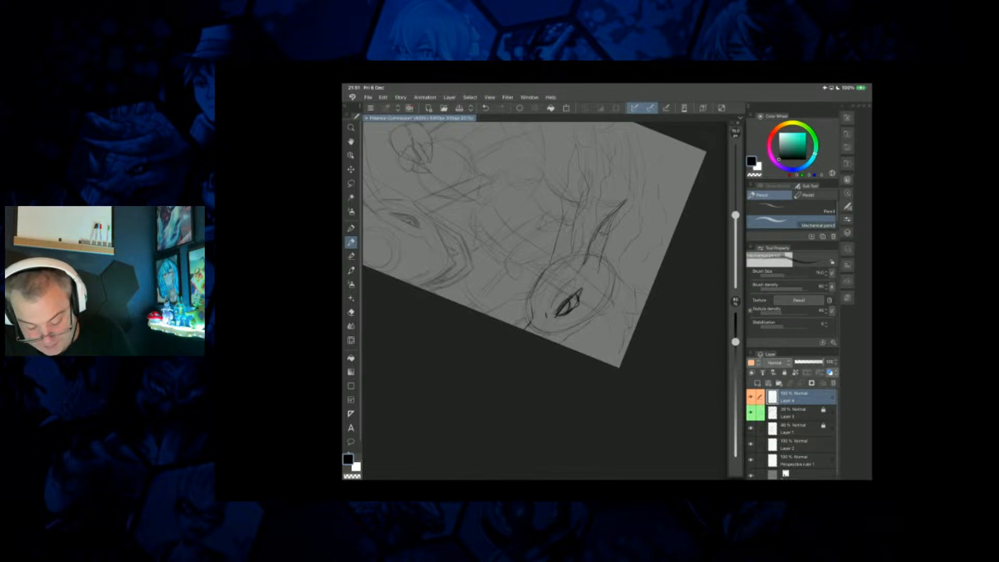
pyautogui.scroll(-2, 546, 300)
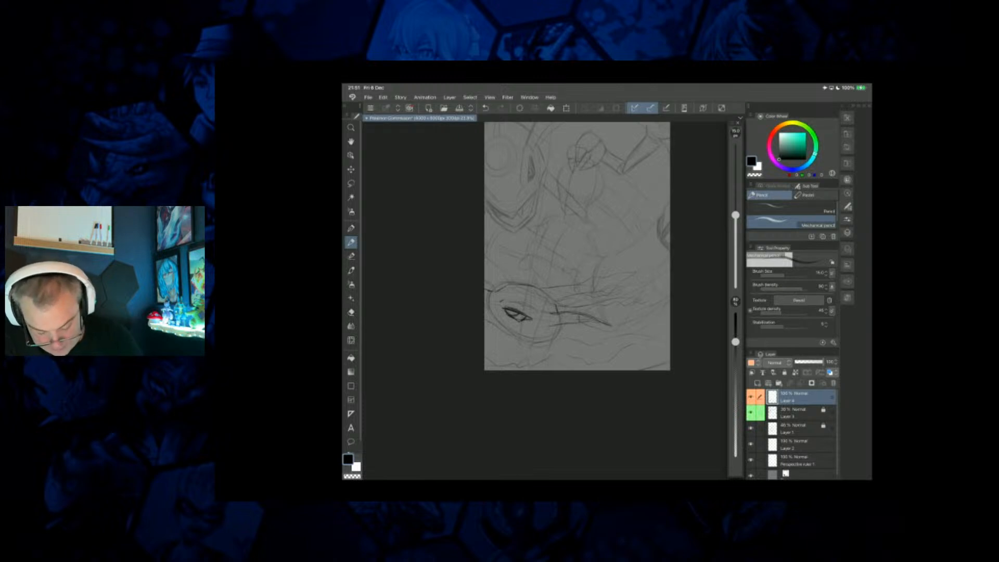
pyautogui.scroll(2, 553, 292)
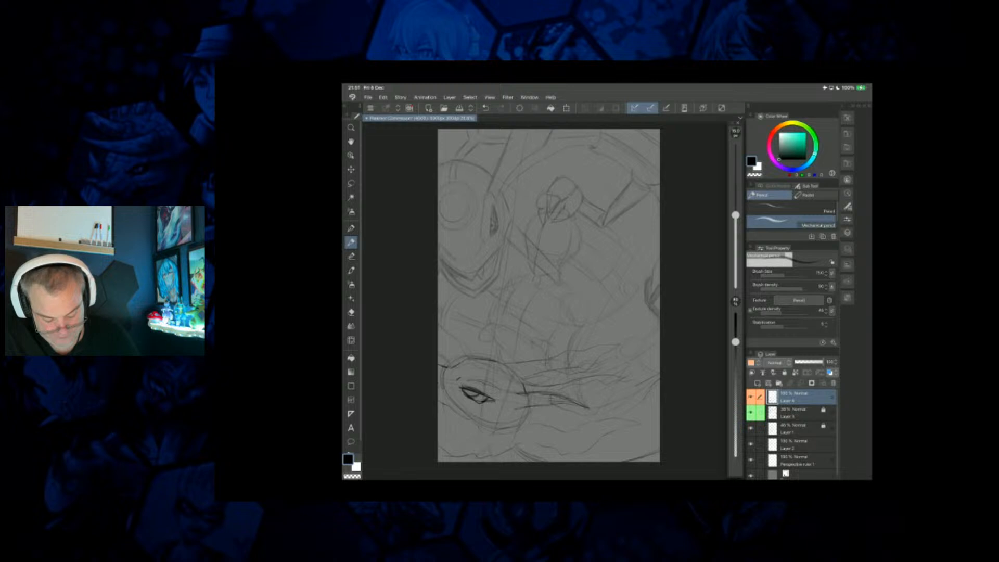
# Sketch mouth marks below the smaller creature's snout and reinforce the tip of its farther ear.
pyautogui.moveTo(440, 423); pyautogui.dragTo(449, 428)
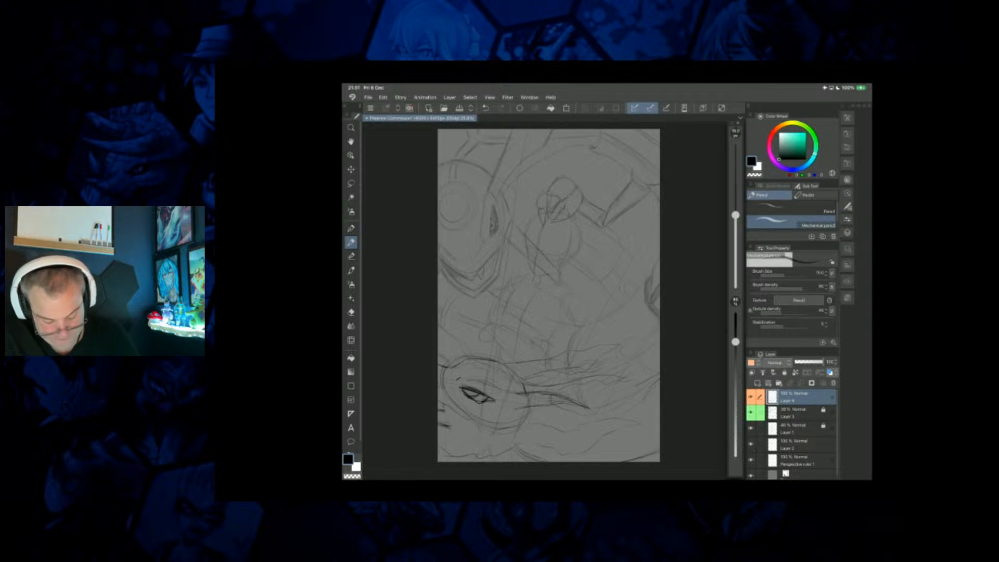
pyautogui.moveTo(574, 381); pyautogui.dragTo(605, 376)
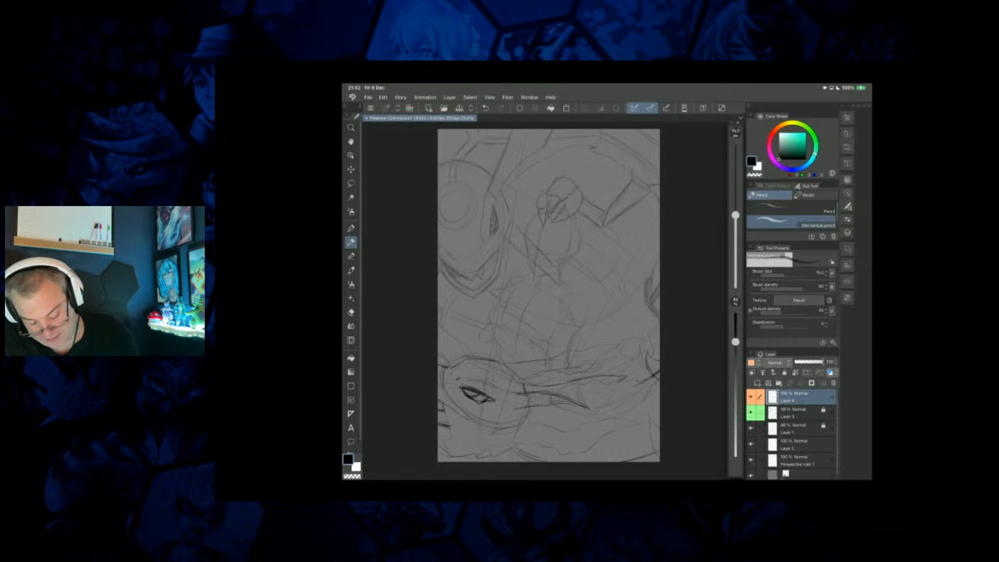
# Sketch jagged pointed claws along the canvas's right edge, beside the large creature's raised arm.
pyautogui.scroll(-1, 548, 295)
pyautogui.scroll(-1, 543, 295)
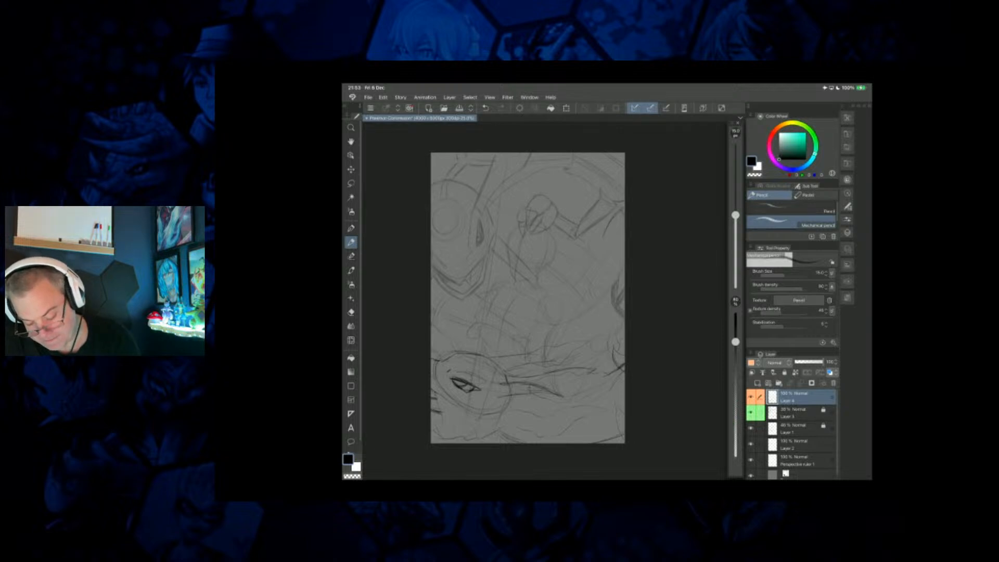
pyautogui.moveTo(604, 239); pyautogui.dragTo(622, 232)
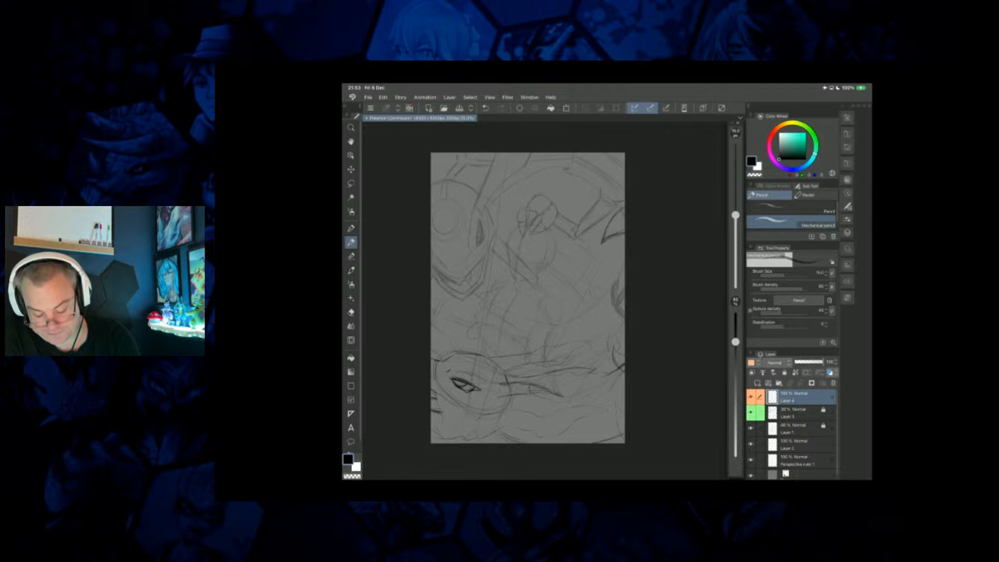
pyautogui.moveTo(620, 238); pyautogui.dragTo(624, 250)
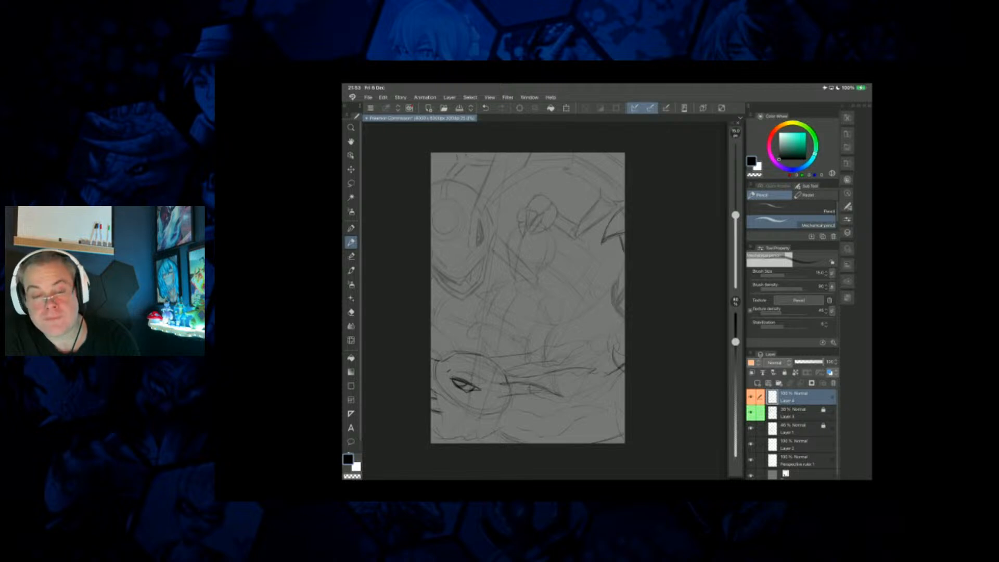
pyautogui.moveTo(624, 164); pyautogui.dragTo(616, 187)
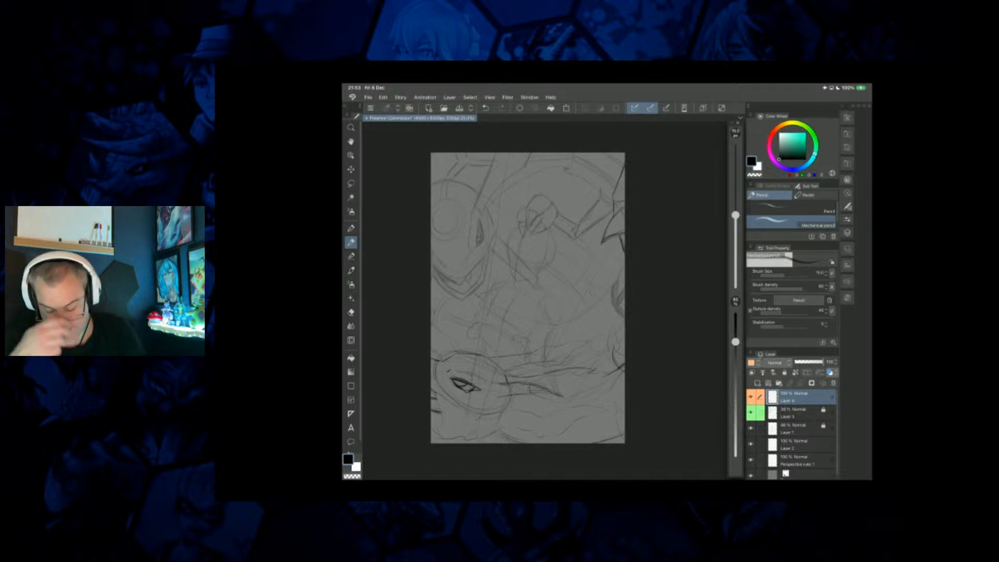
# Lower Layer 4's opacity to fade the smaller creature's sketch, lock it, and add a new layer above.
pyautogui.click(809, 362)
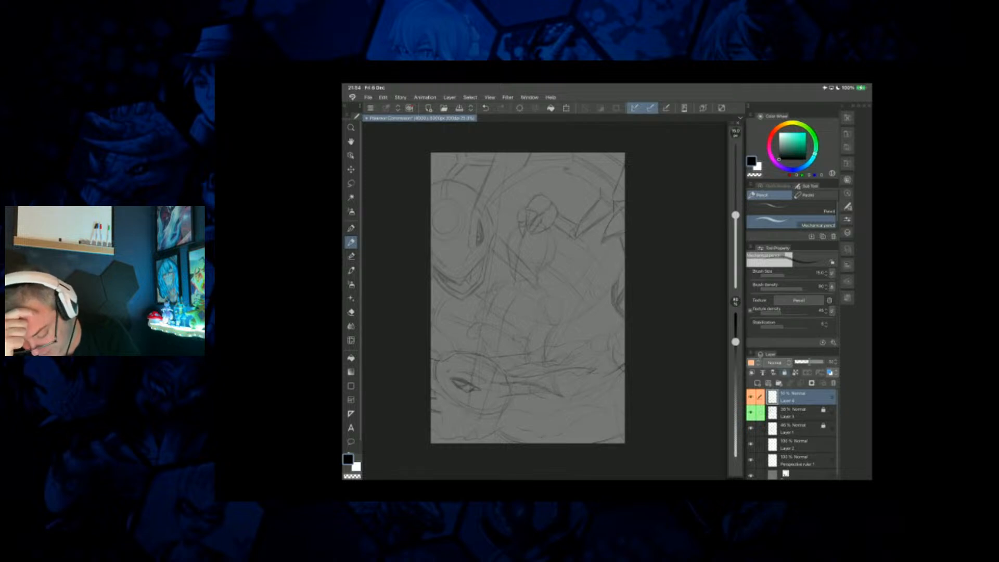
pyautogui.click(785, 373)
pyautogui.click(757, 383)
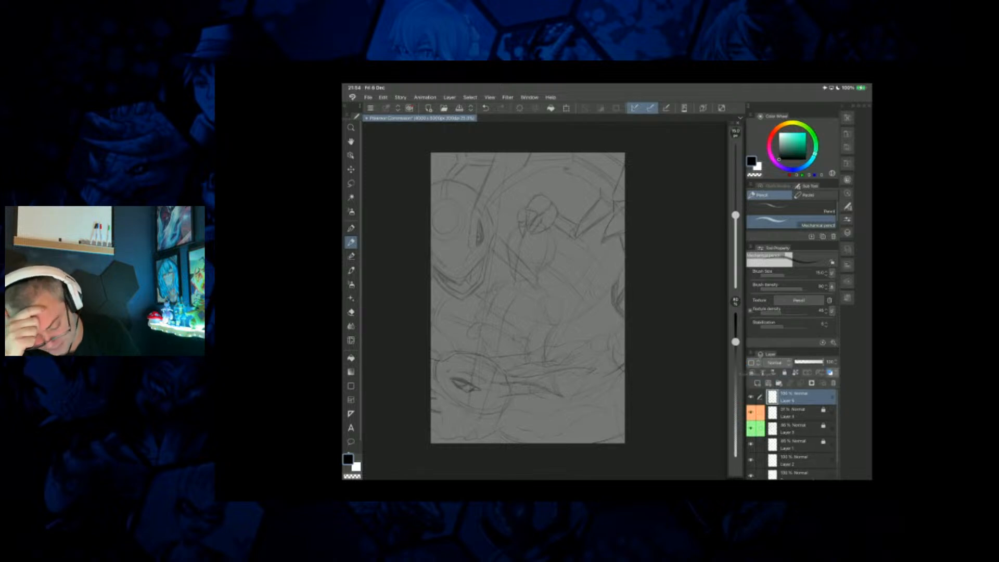
# Unlock Layer 1 and transform its standing figure sketch, shifting it down and slightly to the left.
pyautogui.scroll(3, 538, 252)
pyautogui.scroll(-1, 546, 224)
pyautogui.click(801, 445)
pyautogui.click(785, 372)
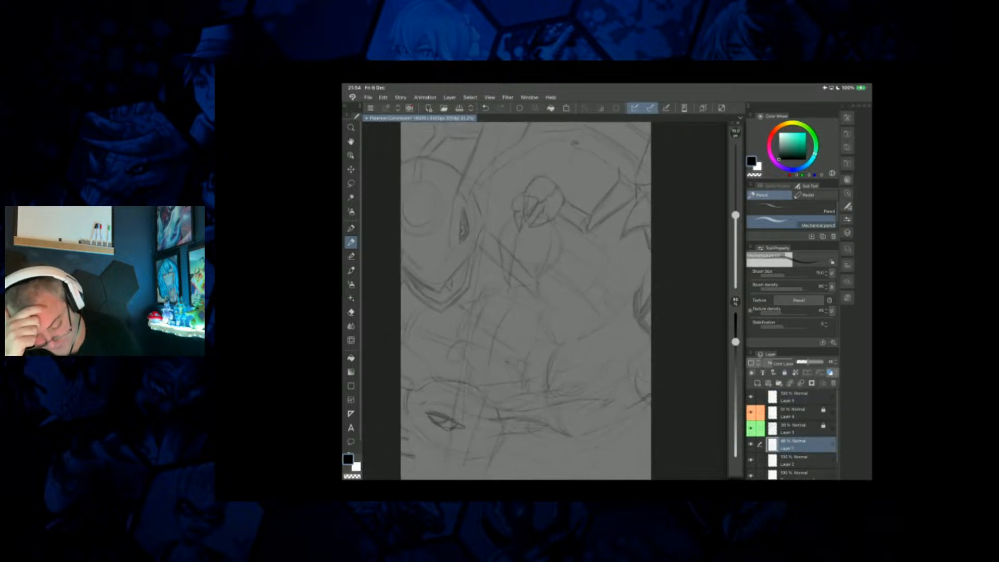
pyautogui.scroll(-2, 526, 301)
pyautogui.click(566, 108)
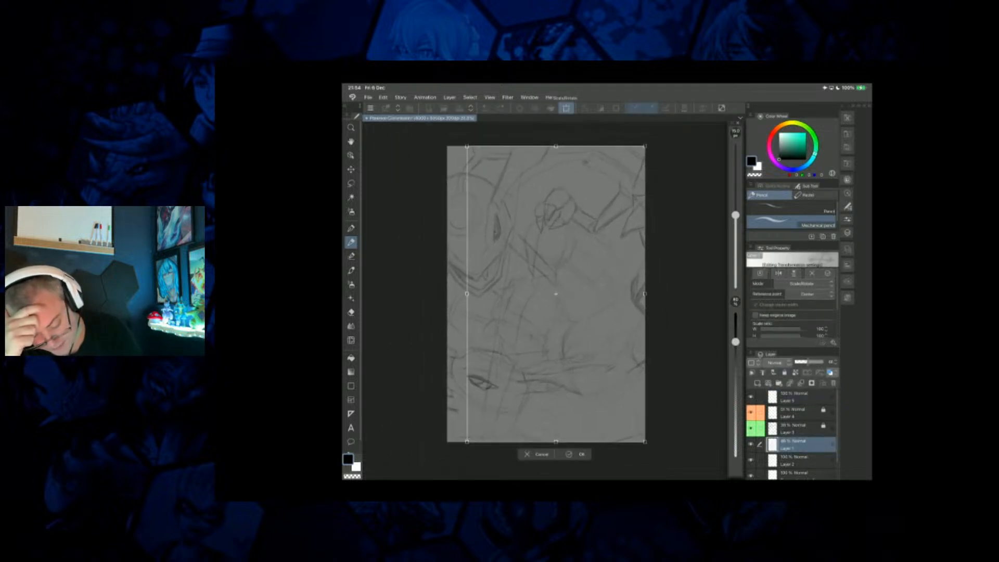
pyautogui.scroll(2, 548, 281)
pyautogui.scroll(-3, 548, 281)
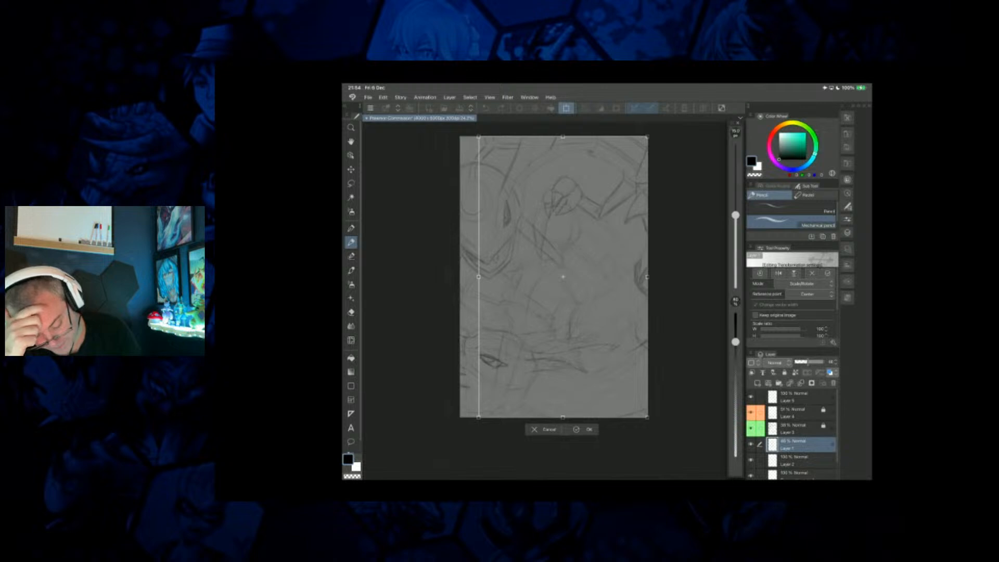
pyautogui.moveTo(527, 328); pyautogui.dragTo(517, 351)
pyautogui.moveTo(475, 167)
pyautogui.mouseDown()
pyautogui.moveTo(449, 149)
pyautogui.moveTo(473, 160)
pyautogui.mouseUp()
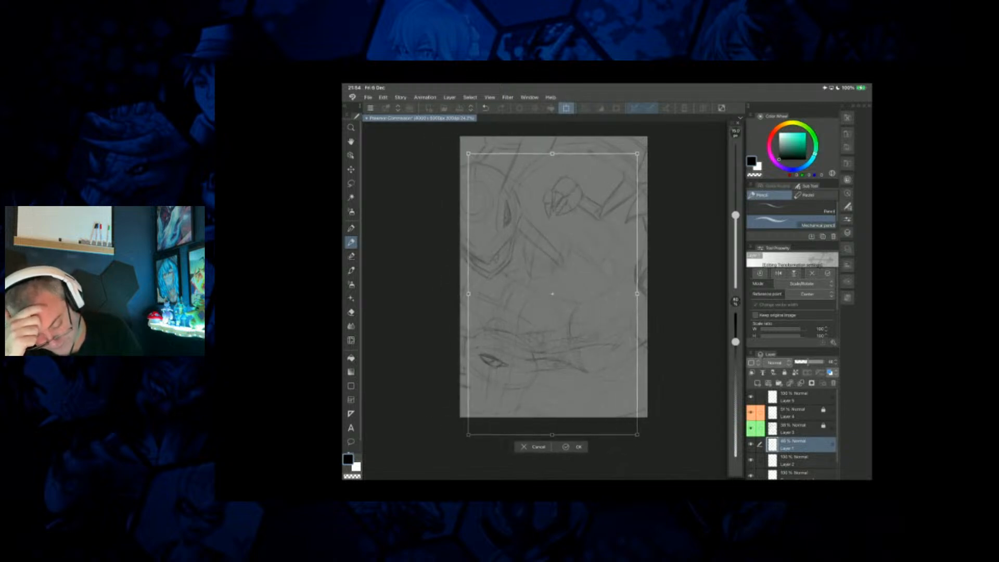
# Enlarge the standing figure sketch, rotate it slightly clockwise, reposition it, and apply the transformation.
pyautogui.moveTo(653, 151); pyautogui.dragTo(650, 148)
pyautogui.moveTo(472, 436); pyautogui.dragTo(424, 477)
pyautogui.moveTo(490, 302); pyautogui.dragTo(530, 303)
pyautogui.moveTo(687, 472)
pyautogui.mouseDown()
pyautogui.moveTo(709, 454)
pyautogui.moveTo(692, 468)
pyautogui.mouseUp()
pyautogui.moveTo(677, 288); pyautogui.dragTo(652, 289)
pyautogui.moveTo(497, 203); pyautogui.dragTo(507, 201)
pyautogui.moveTo(501, 129); pyautogui.dragTo(521, 130)
pyautogui.moveTo(527, 282)
pyautogui.mouseDown()
pyautogui.moveTo(524, 299)
pyautogui.moveTo(527, 287)
pyautogui.mouseUp()
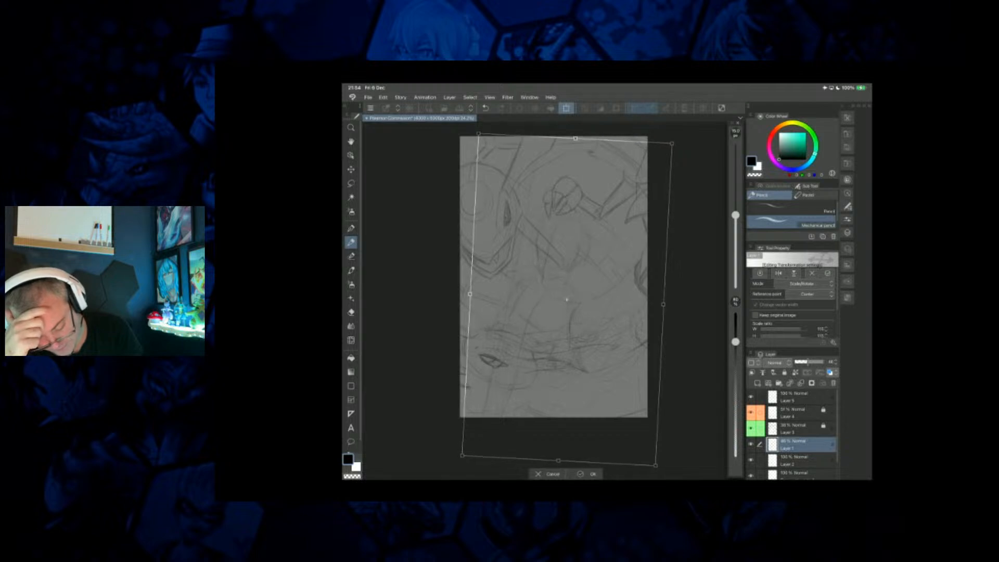
pyautogui.click(592, 474)
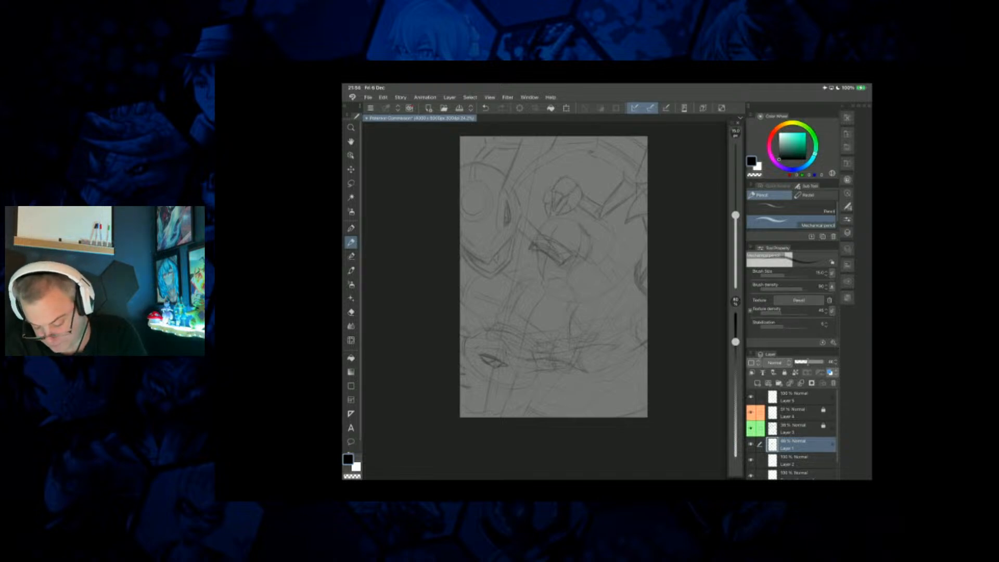
# Sketch a baseball cap with a brim and a circular ball emblem on the figure's head on Layer 5.
pyautogui.click(802, 397)
pyautogui.moveTo(551, 238); pyautogui.dragTo(573, 251)
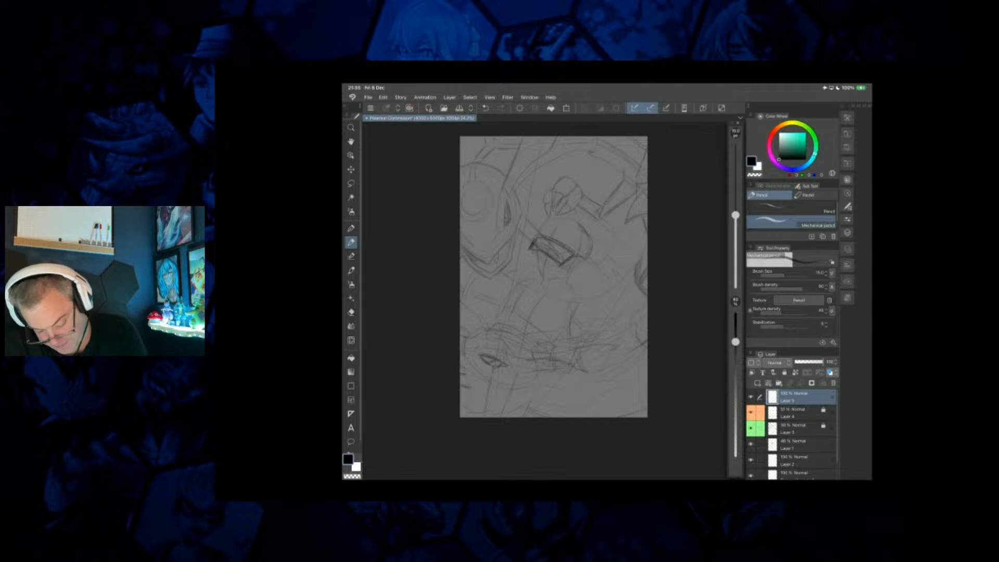
pyautogui.moveTo(545, 227); pyautogui.dragTo(538, 236)
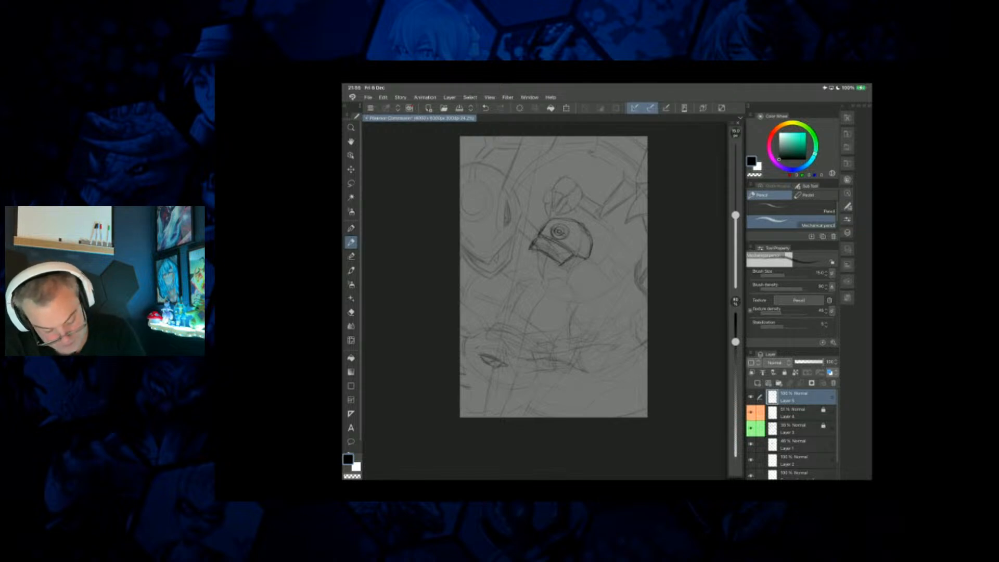
# Erase the ring lines inside the band that crosses the cap's circular emblem.
pyautogui.press('e')
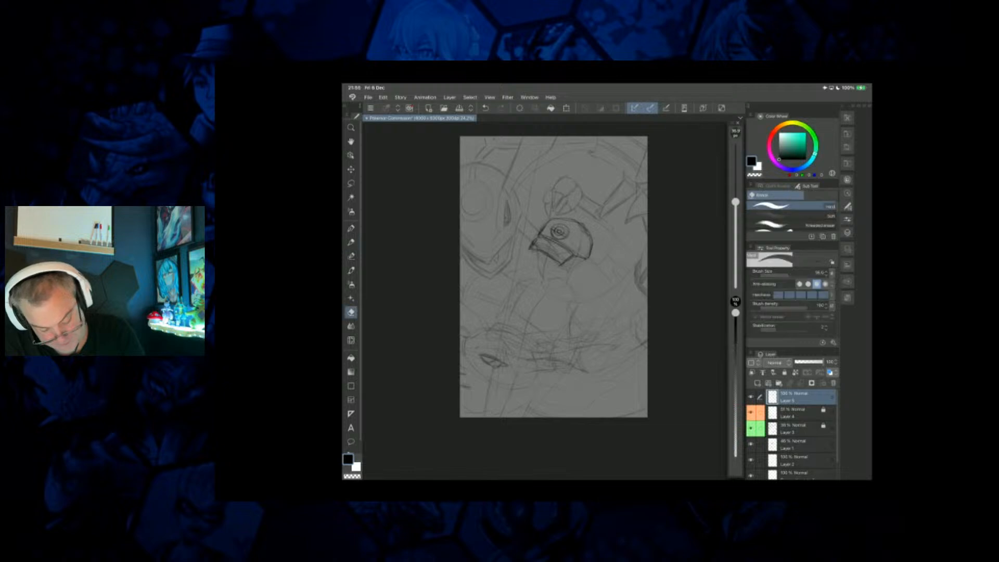
pyautogui.scroll(5, 560, 250)
pyautogui.moveTo(583, 263)
pyautogui.mouseDown()
pyautogui.moveTo(583, 277)
pyautogui.moveTo(588, 264)
pyautogui.mouseUp()
pyautogui.moveTo(585, 302)
pyautogui.mouseDown()
pyautogui.moveTo(585, 321)
pyautogui.moveTo(583, 281)
pyautogui.mouseUp()
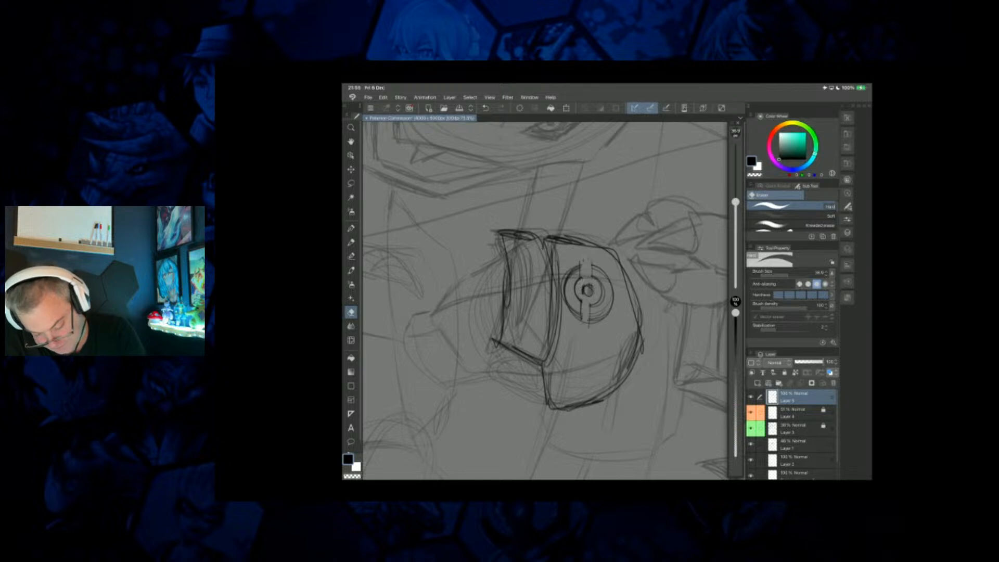
pyautogui.scroll(-5, 553, 300)
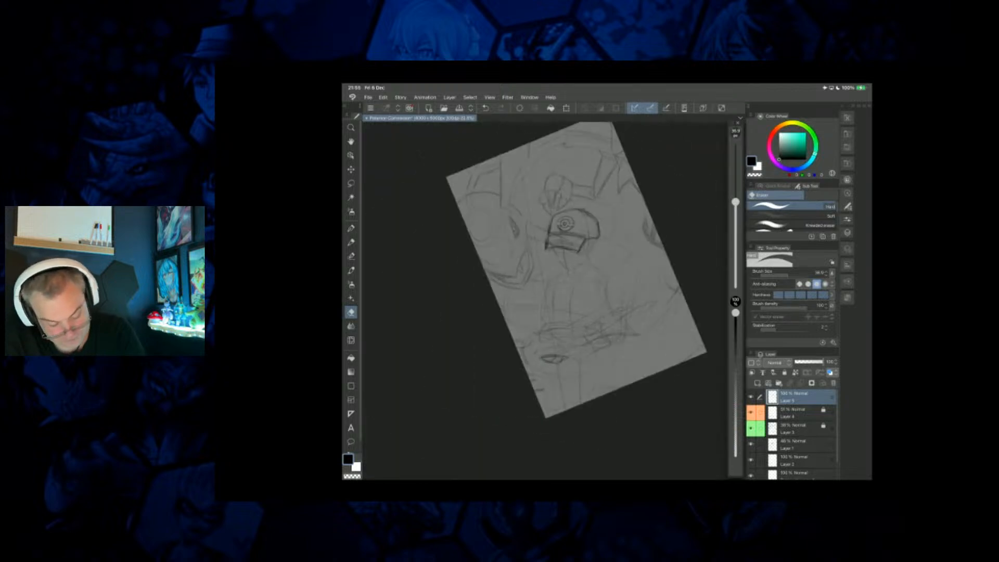
# Sketch the figure's jaw, ear and neck beneath the cap with the mechanical pencil, undoing a stray stroke.
pyautogui.press('p')
pyautogui.moveTo(546, 418); pyautogui.dragTo(459, 413)
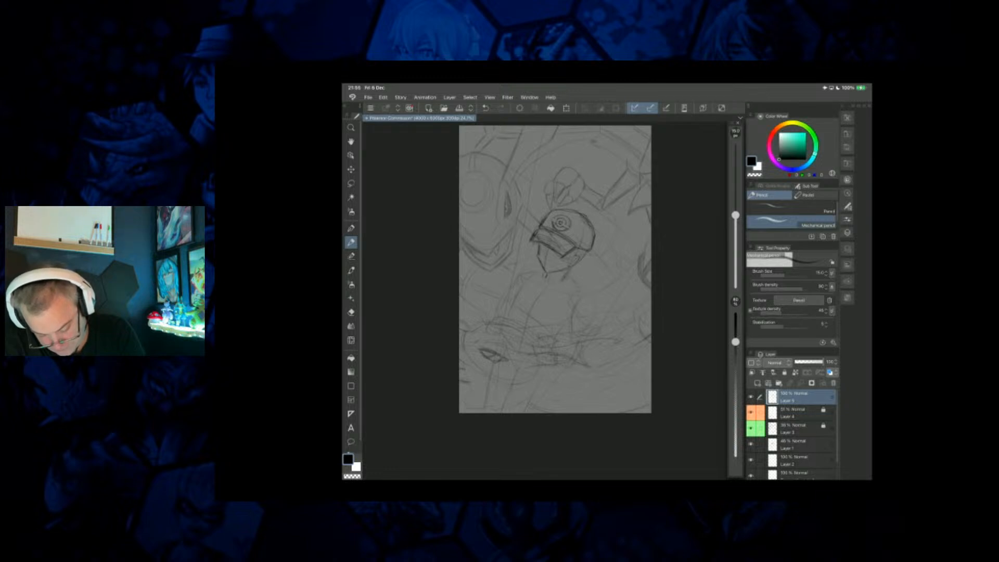
pyautogui.scroll(3, 545, 281)
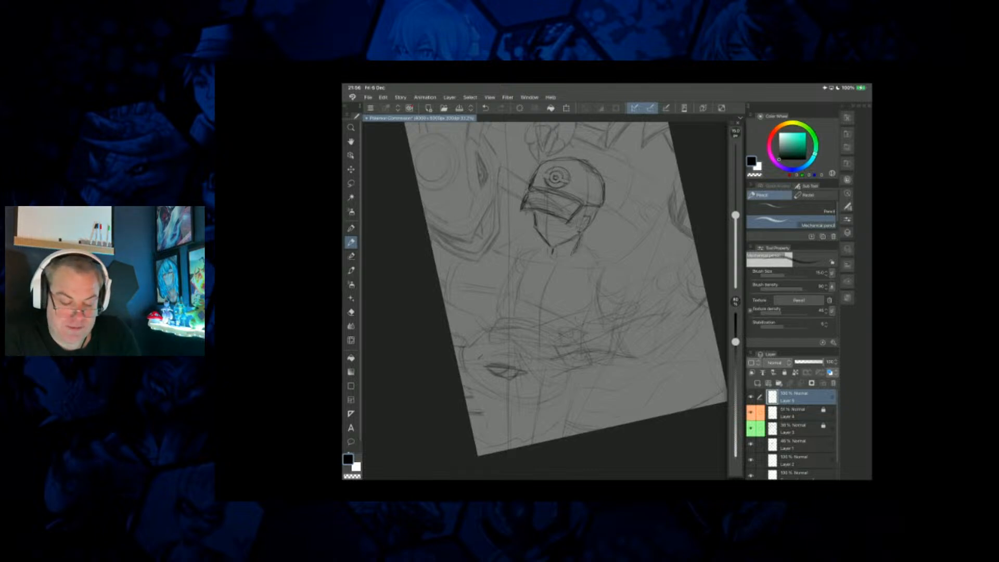
pyautogui.scroll(-2, 545, 291)
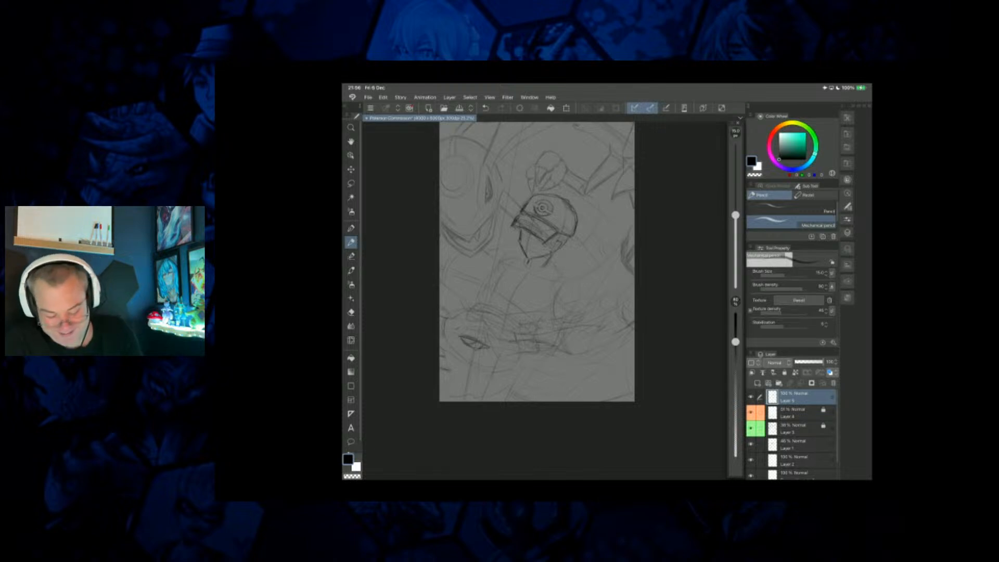
pyautogui.scroll(3, 537, 262)
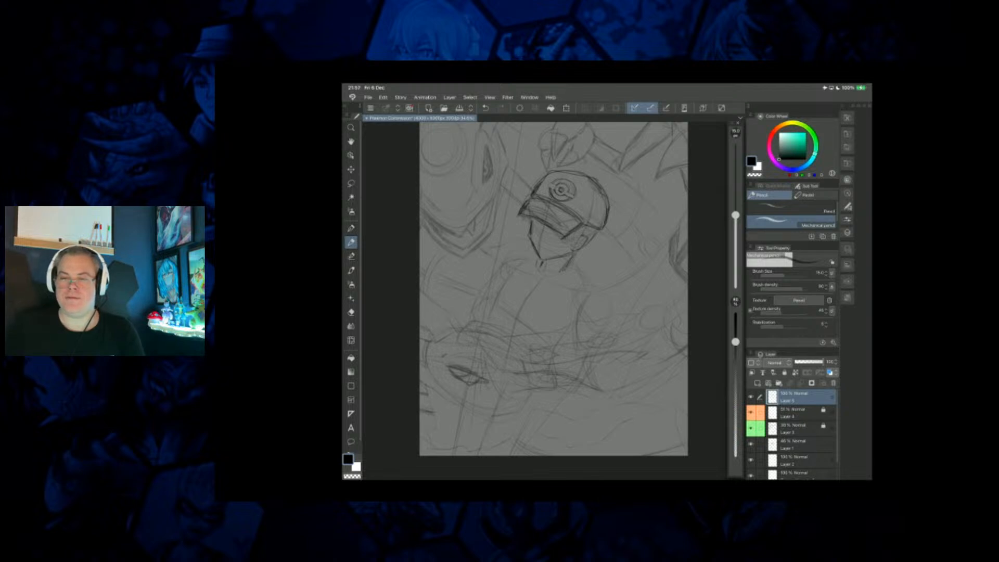
pyautogui.hotkey('ctrl', 'z')
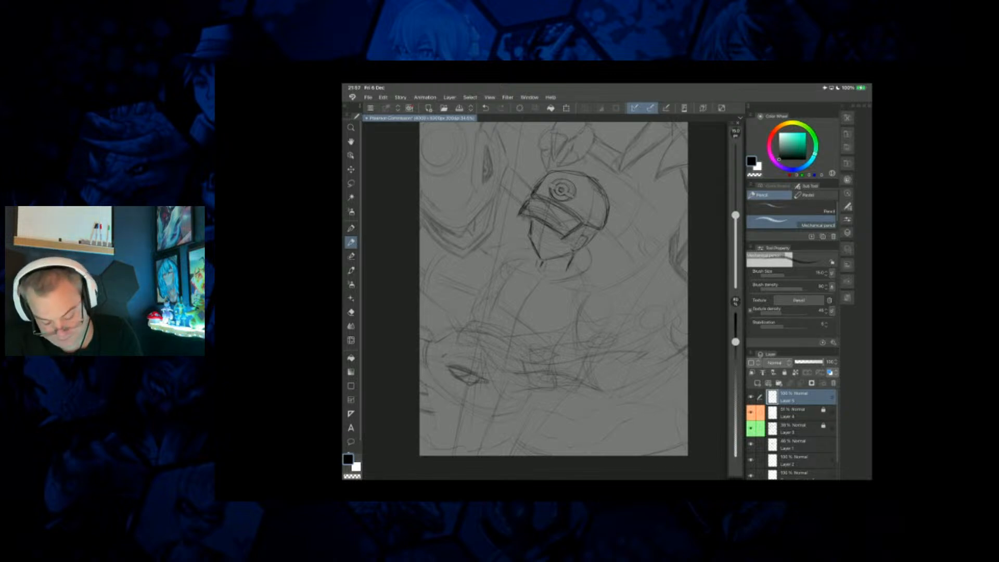
# Sketch the figure's open jacket with its collar, front edges, shoulders and sleeve folds below the neck.
pyautogui.moveTo(515, 260); pyautogui.dragTo(508, 313)
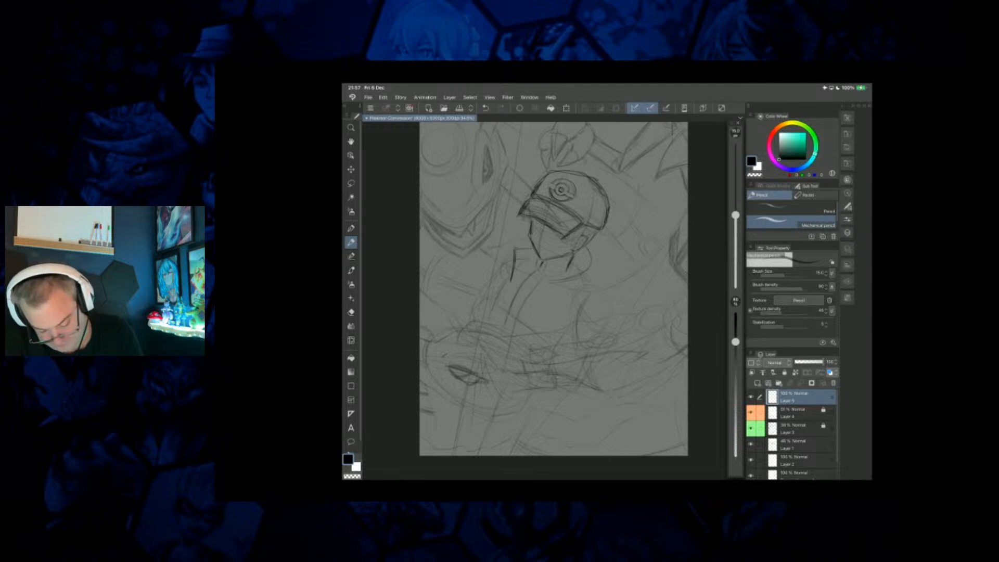
pyautogui.moveTo(549, 282); pyautogui.dragTo(520, 341)
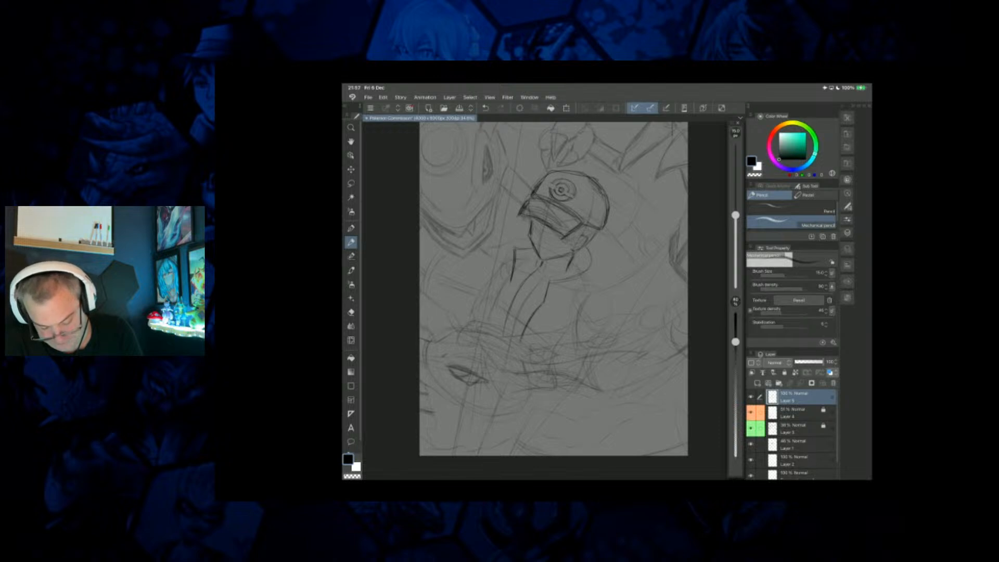
pyautogui.moveTo(537, 269); pyautogui.dragTo(517, 290)
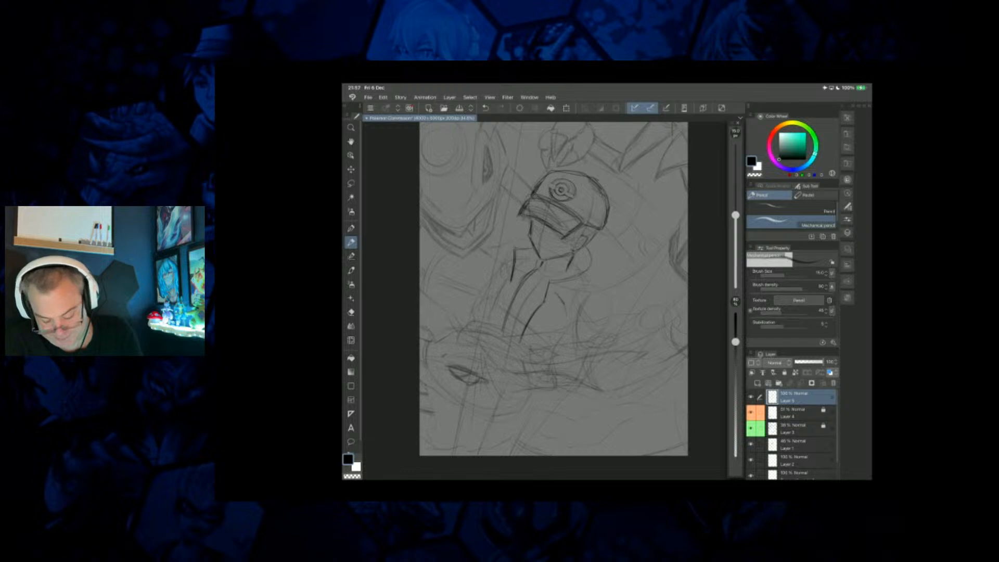
pyautogui.moveTo(546, 315)
pyautogui.mouseDown()
pyautogui.moveTo(526, 334)
pyautogui.moveTo(594, 309)
pyautogui.moveTo(599, 264)
pyautogui.mouseUp()
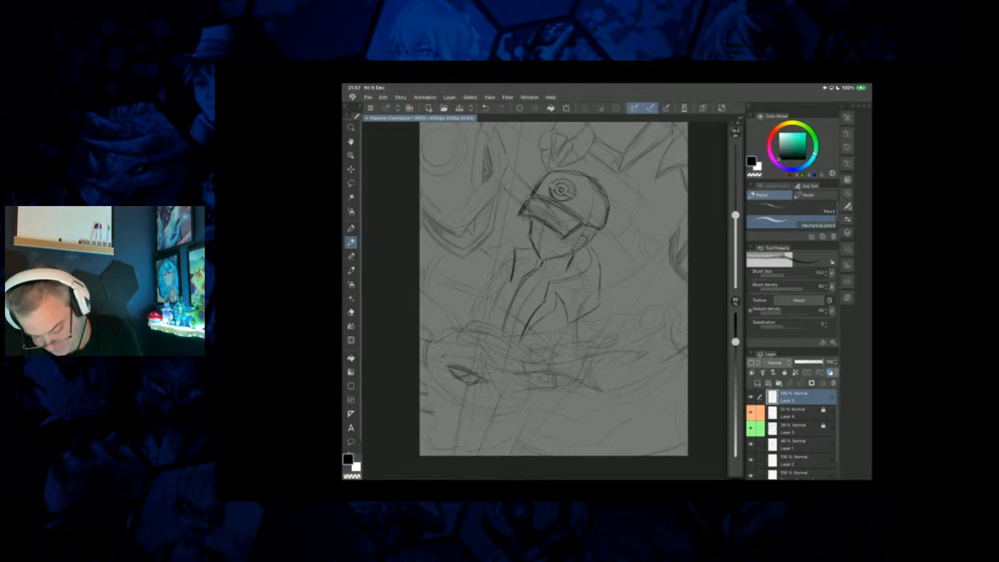
pyautogui.moveTo(513, 246)
pyautogui.mouseDown()
pyautogui.moveTo(530, 245)
pyautogui.moveTo(504, 279)
pyautogui.mouseUp()
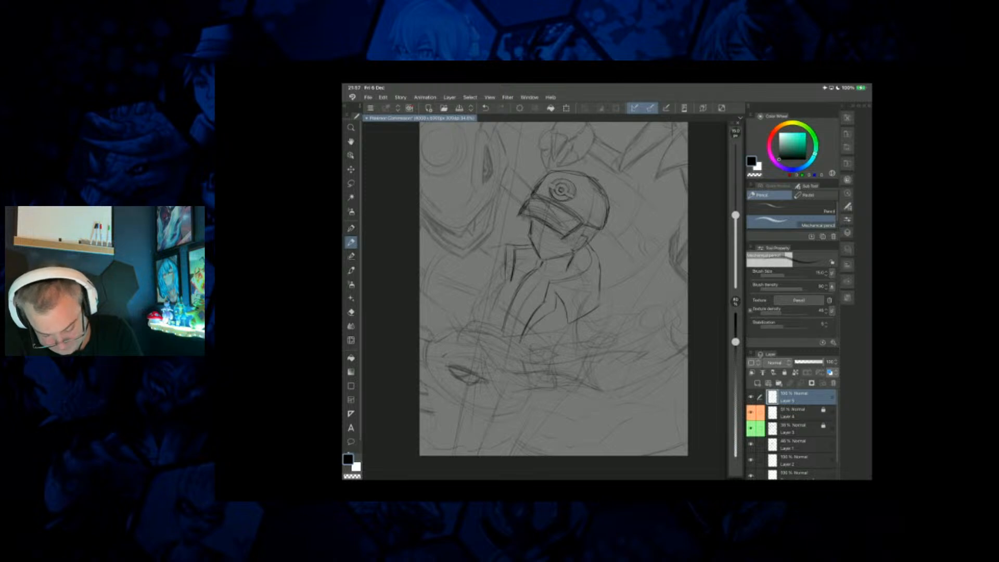
pyautogui.moveTo(490, 324)
pyautogui.mouseDown()
pyautogui.moveTo(496, 296)
pyautogui.moveTo(498, 319)
pyautogui.mouseUp()
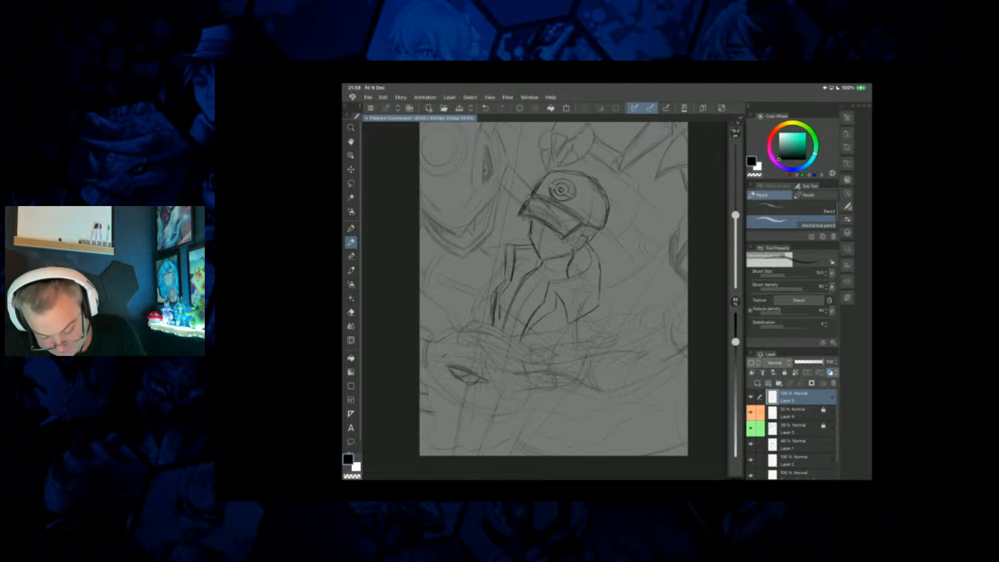
pyautogui.moveTo(545, 268); pyautogui.dragTo(560, 269)
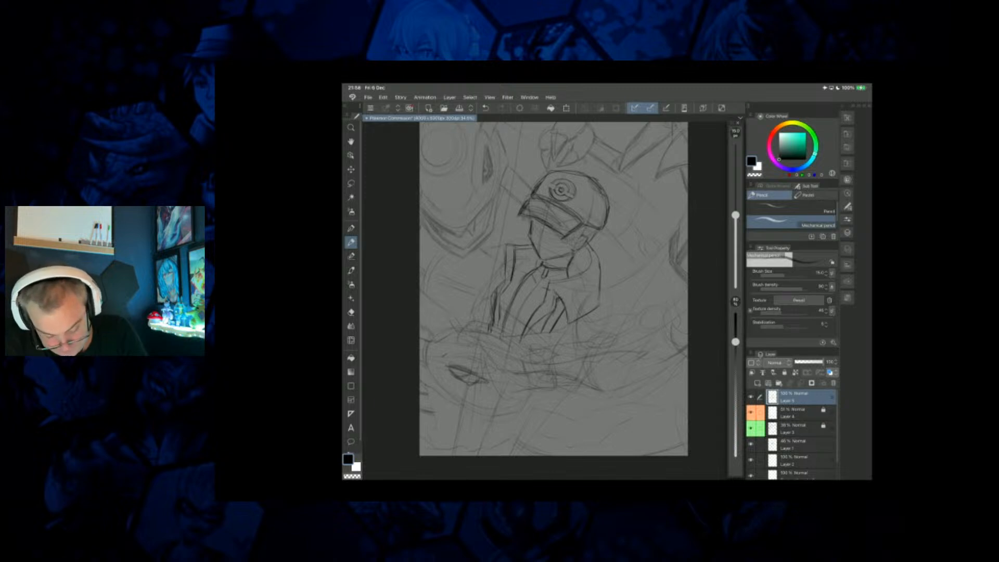
# Shade the narrow shoulder panel on the figure's jacket and sketch the sleeve's outer contour and the lower folds.
pyautogui.moveTo(506, 246); pyautogui.dragTo(493, 279)
pyautogui.moveTo(504, 263); pyautogui.dragTo(494, 282)
pyautogui.moveTo(515, 250); pyautogui.dragTo(511, 274)
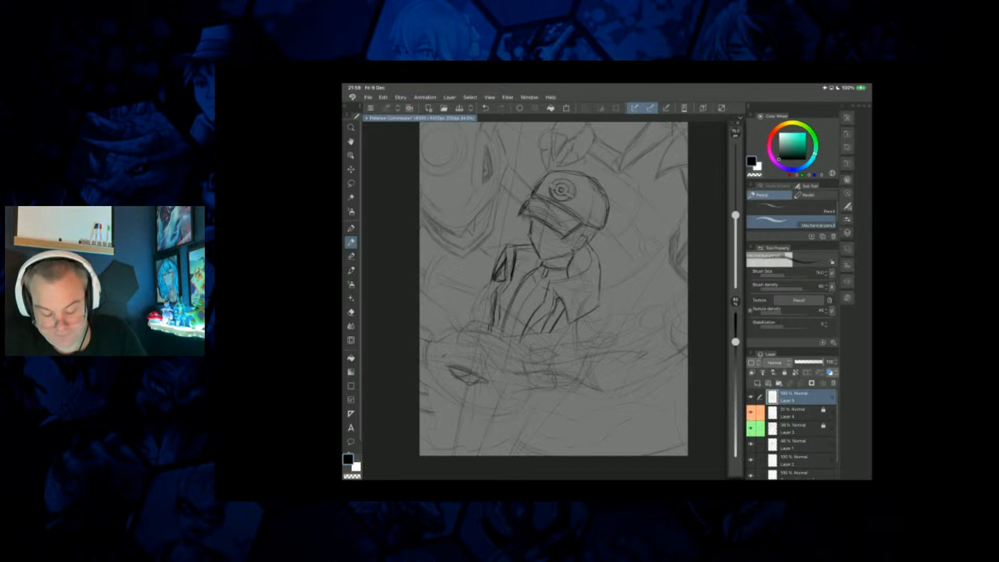
pyautogui.moveTo(564, 313); pyautogui.dragTo(557, 332)
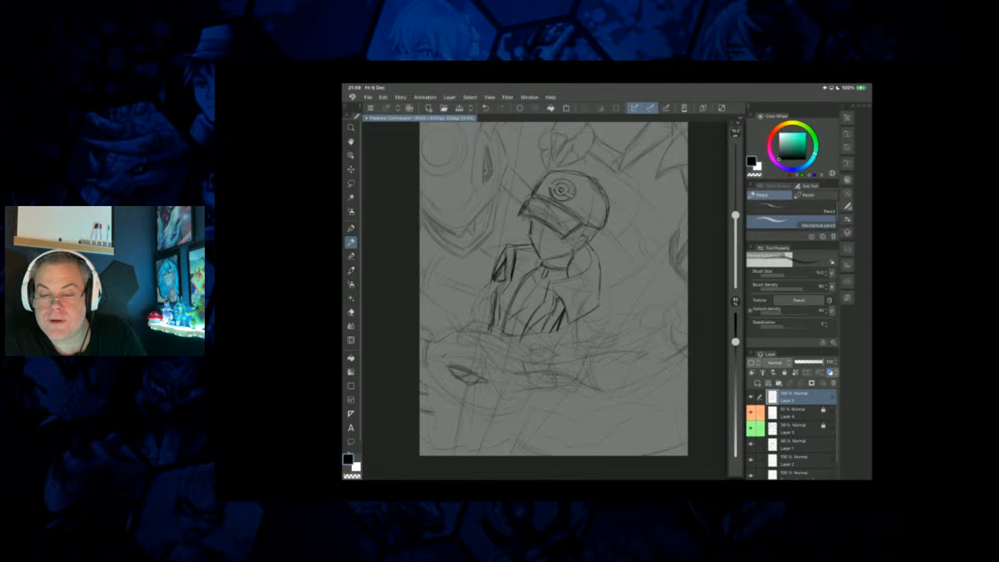
pyautogui.moveTo(491, 282); pyautogui.dragTo(468, 321)
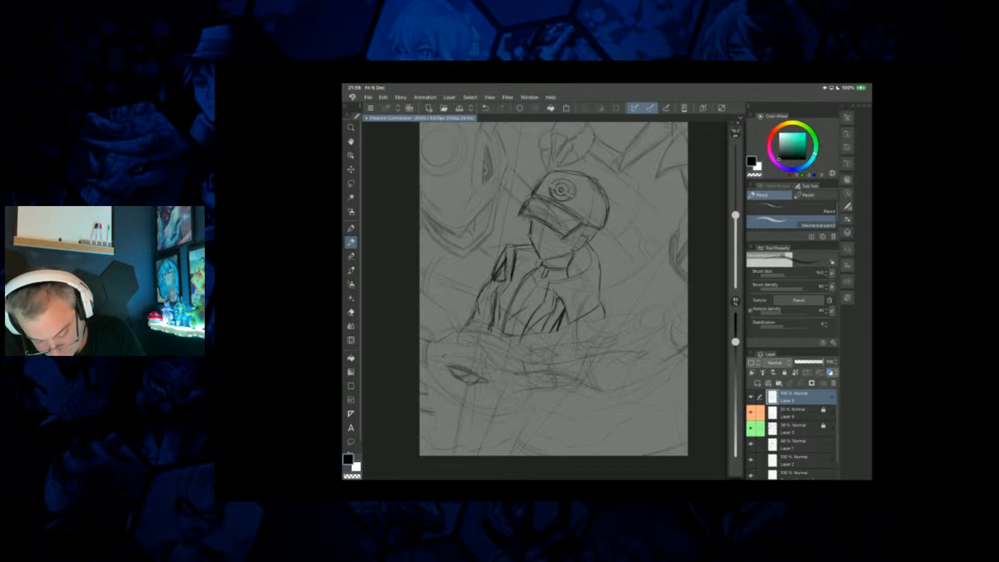
# Sketch a small rectangular badge with a circular ball emblem on the jacket's chest flap.
pyautogui.scroll(-2, 540, 276)
pyautogui.scroll(4, 526, 250)
pyautogui.scroll(1, 552, 299)
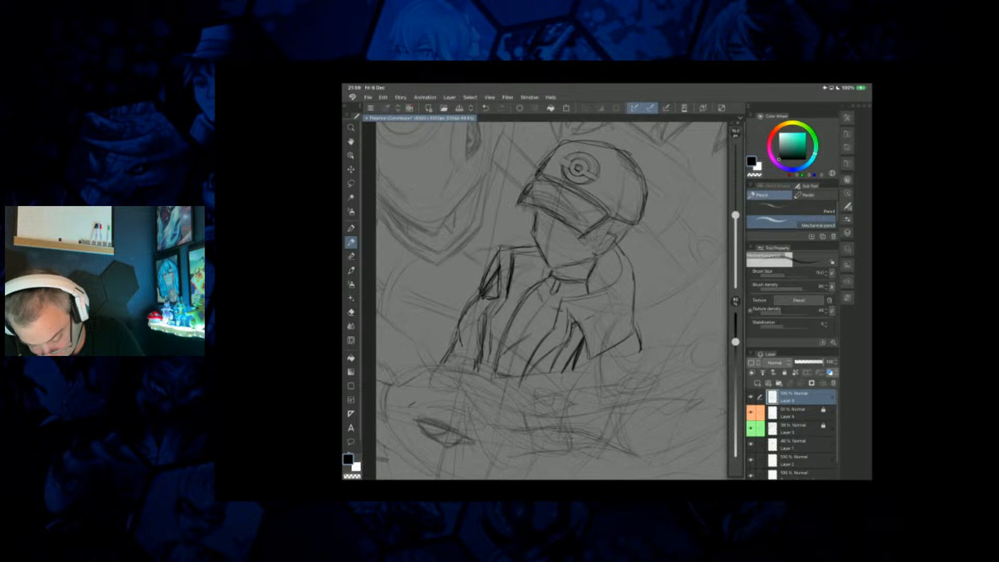
pyautogui.moveTo(594, 326); pyautogui.dragTo(587, 343)
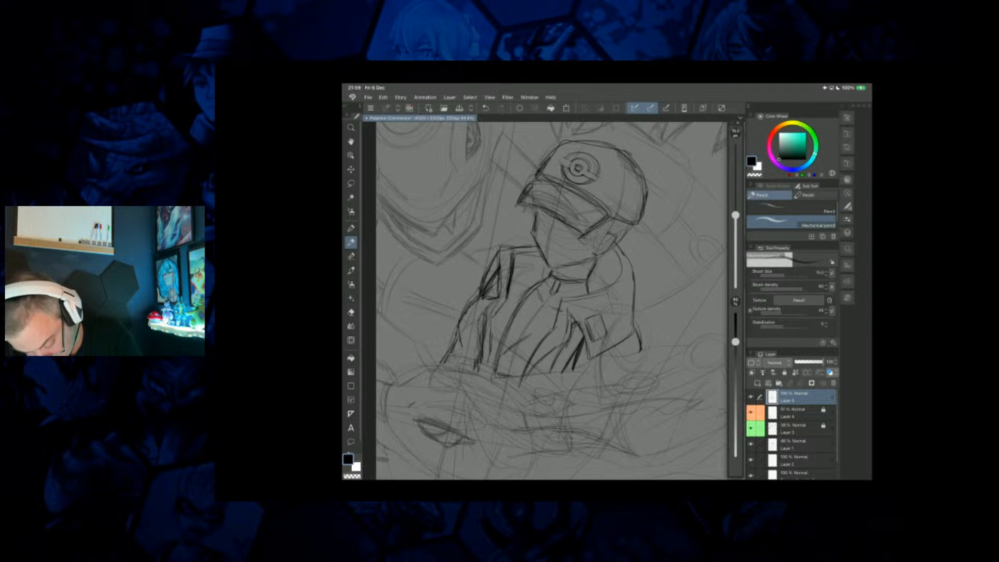
pyautogui.moveTo(599, 321); pyautogui.dragTo(598, 332)
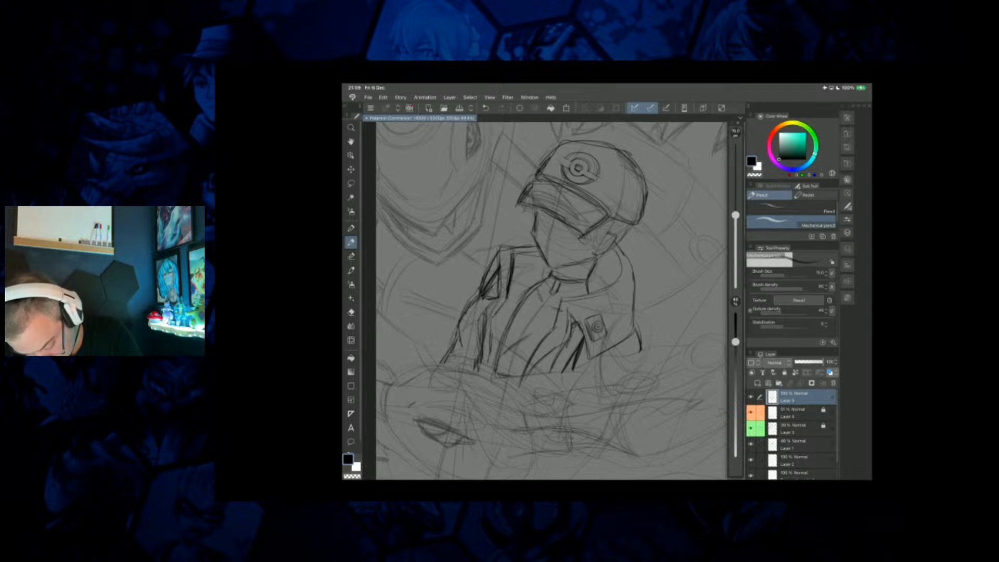
# Erase a short band through the rings of the chest badge's circular emblem.
pyautogui.press('e')
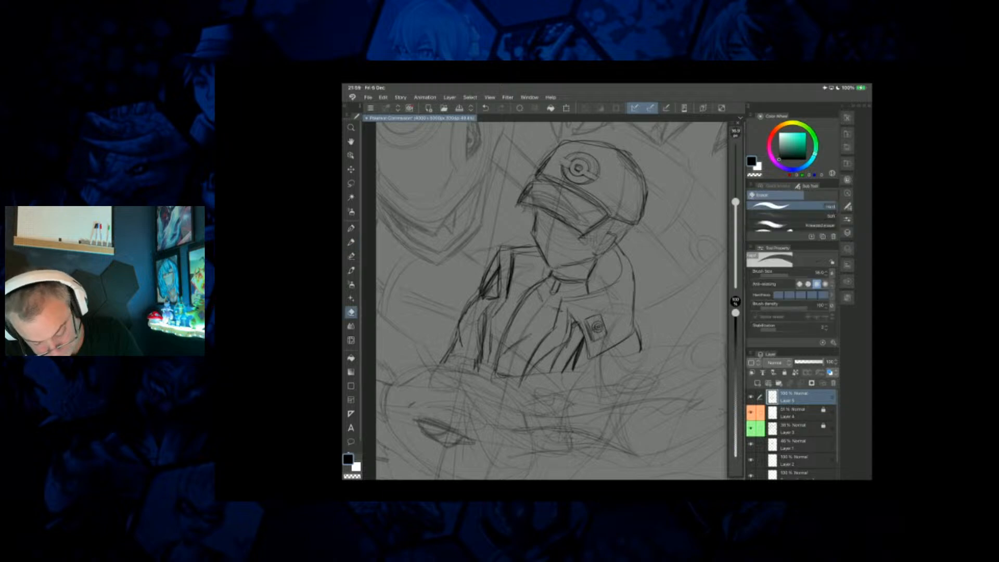
pyautogui.scroll(5, 595, 327)
pyautogui.moveTo(551, 264); pyautogui.dragTo(549, 293)
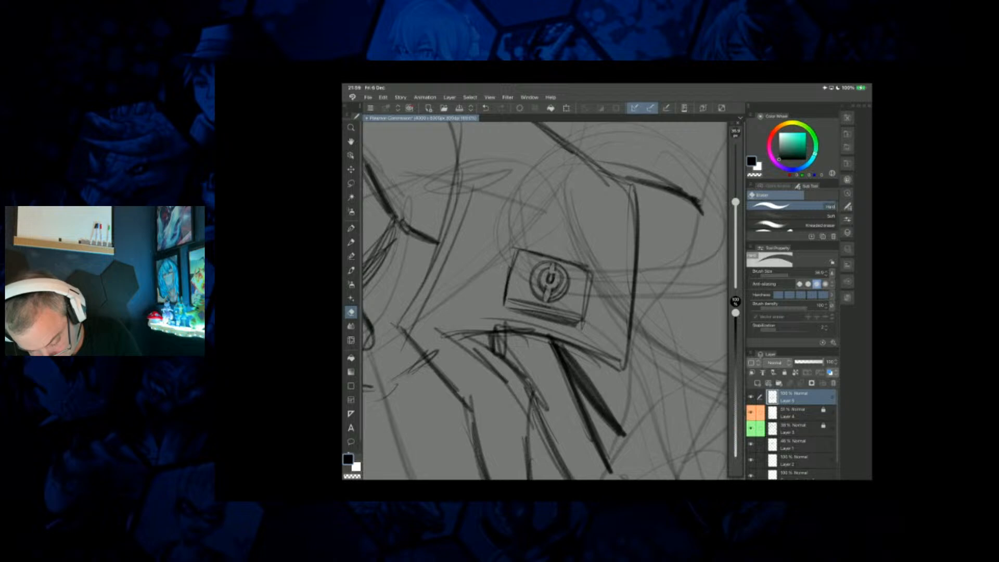
pyautogui.scroll(-4, 565, 297)
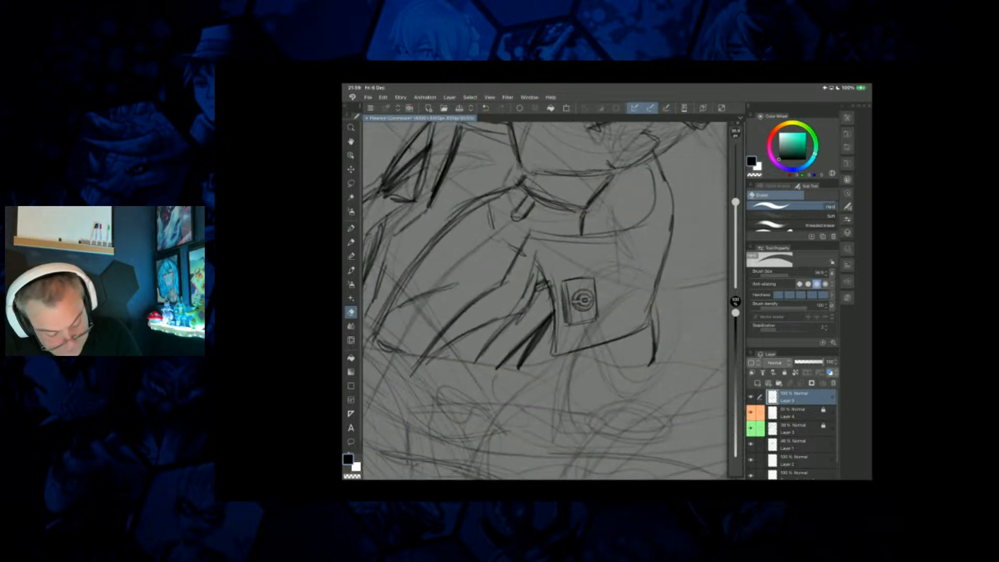
# Redraw the figure's ear and the line running from it down the back of the jaw with the mechanical pencil.
pyautogui.press('p')
pyautogui.scroll(-3, 545, 301)
pyautogui.scroll(-5, 566, 274)
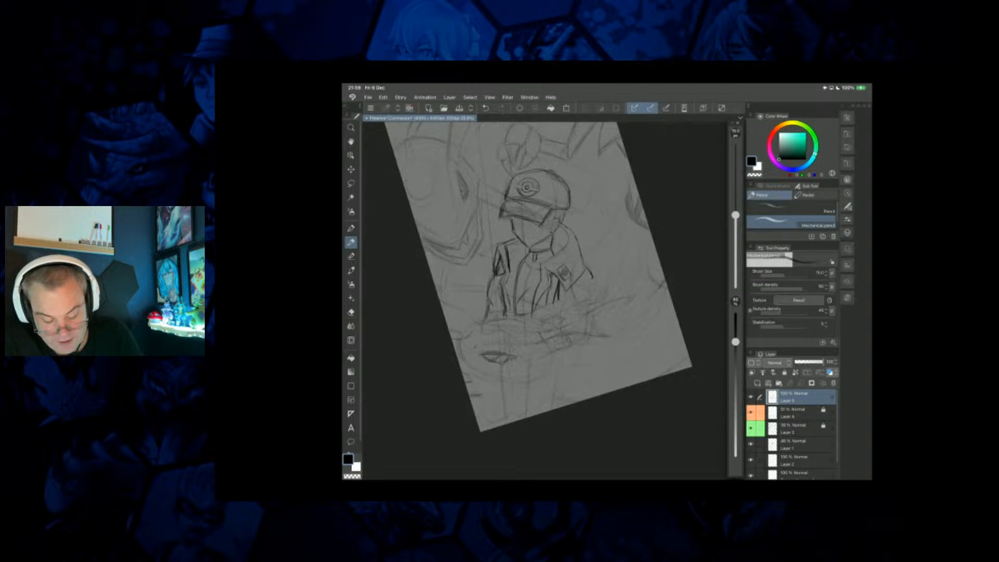
pyautogui.scroll(-1, 541, 286)
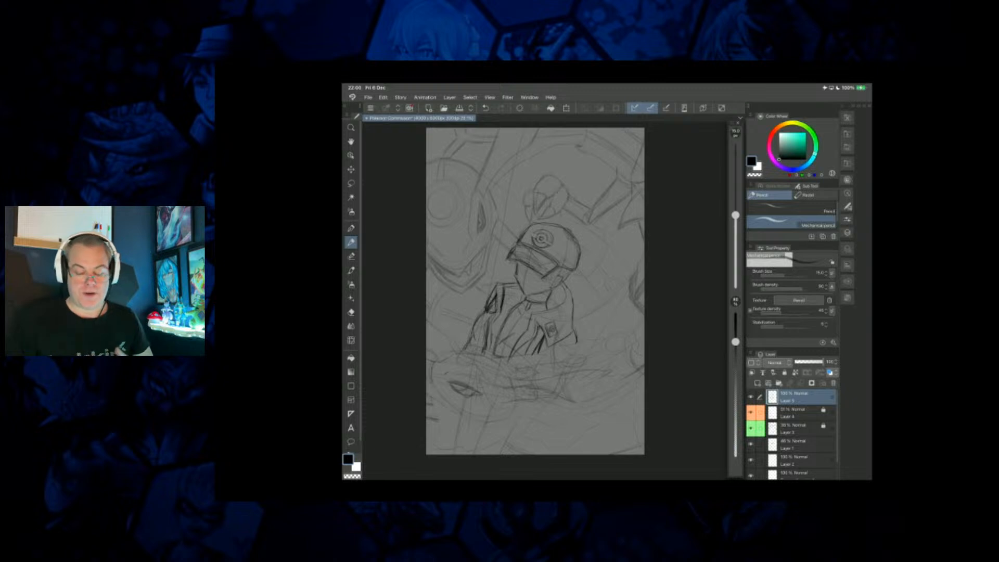
pyautogui.scroll(5, 536, 271)
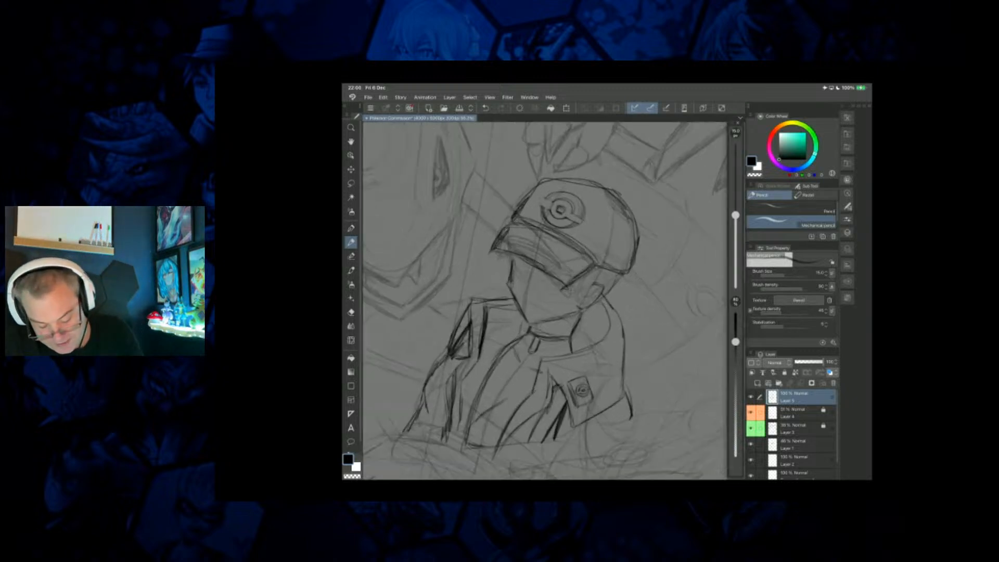
pyautogui.moveTo(589, 286)
pyautogui.mouseDown()
pyautogui.moveTo(572, 294)
pyautogui.moveTo(586, 295)
pyautogui.mouseUp()
pyautogui.moveTo(587, 293)
pyautogui.mouseDown()
pyautogui.moveTo(580, 299)
pyautogui.moveTo(595, 305)
pyautogui.moveTo(607, 296)
pyautogui.mouseUp()
pyautogui.moveTo(608, 294); pyautogui.dragTo(585, 319)
pyautogui.moveTo(584, 319); pyautogui.dragTo(570, 334)
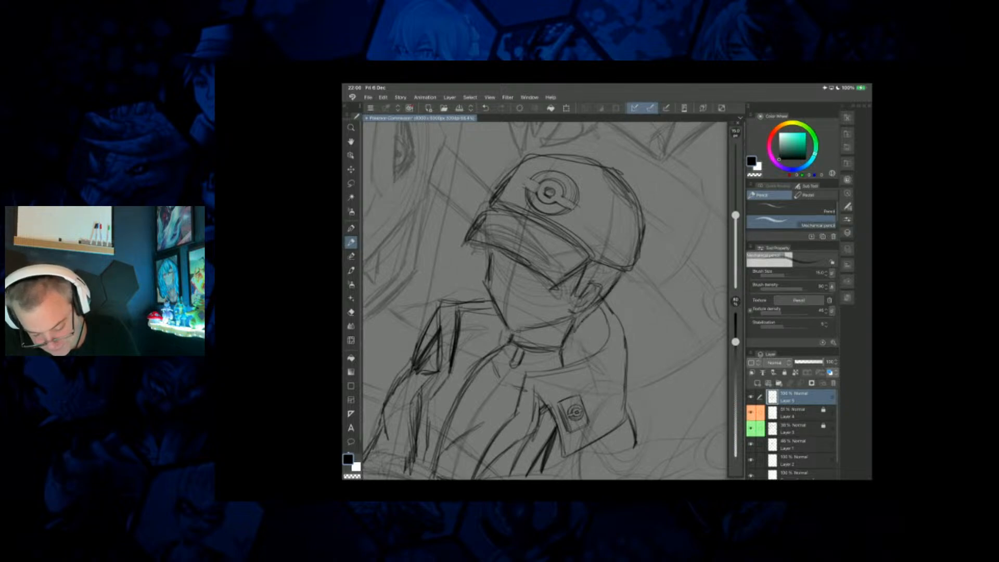
pyautogui.moveTo(507, 301); pyautogui.dragTo(495, 317)
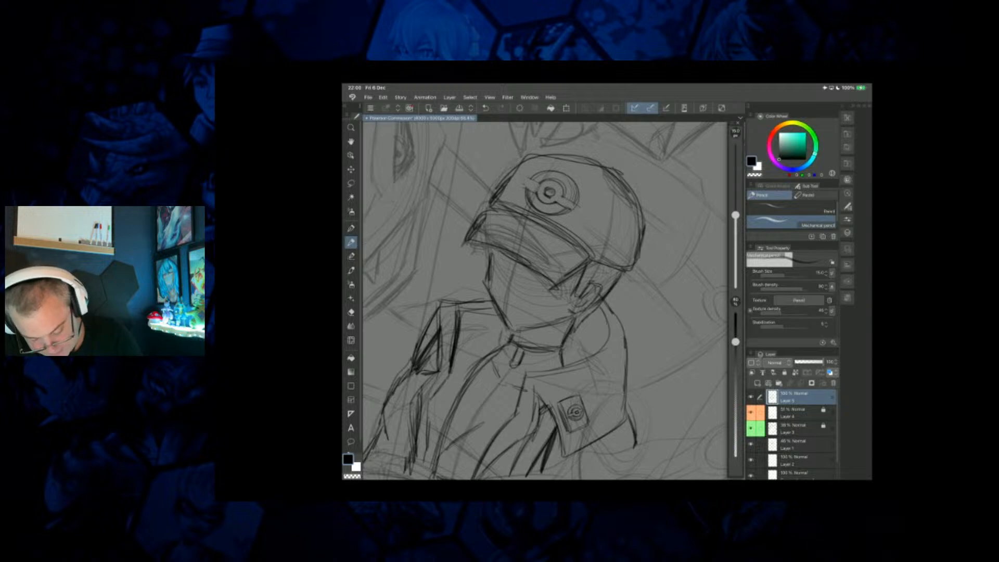
# Darken the underside and front corner of the cap's brim with repeated strokes.
pyautogui.moveTo(548, 282); pyautogui.dragTo(477, 255)
pyautogui.moveTo(521, 262); pyautogui.dragTo(475, 251)
pyautogui.moveTo(552, 285); pyautogui.dragTo(473, 253)
pyautogui.moveTo(532, 273); pyautogui.dragTo(468, 237)
pyautogui.moveTo(487, 229)
pyautogui.mouseDown()
pyautogui.moveTo(482, 220)
pyautogui.moveTo(460, 245)
pyautogui.moveTo(472, 254)
pyautogui.mouseUp()
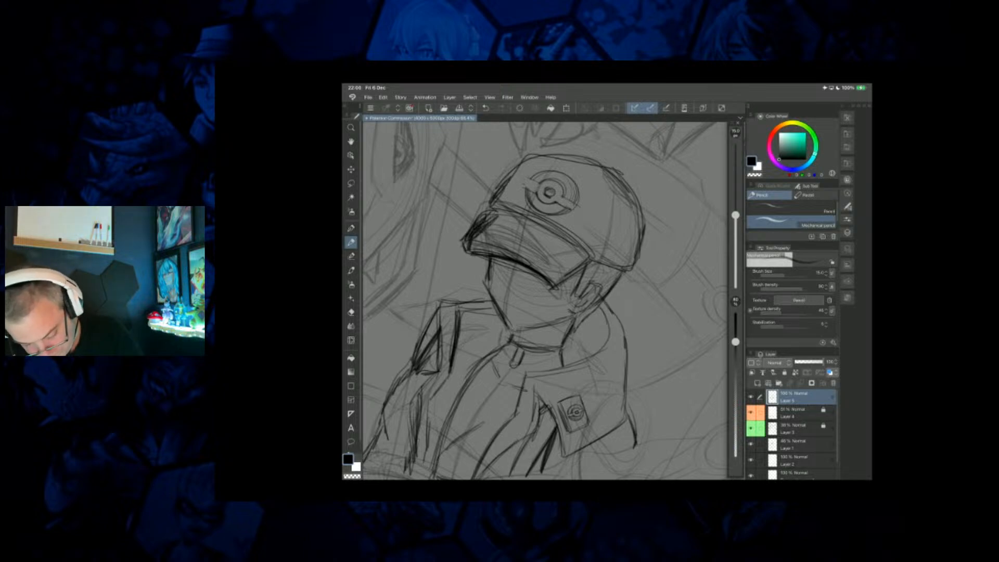
pyautogui.moveTo(540, 265)
pyautogui.mouseDown()
pyautogui.moveTo(479, 245)
pyautogui.moveTo(572, 274)
pyautogui.mouseUp()
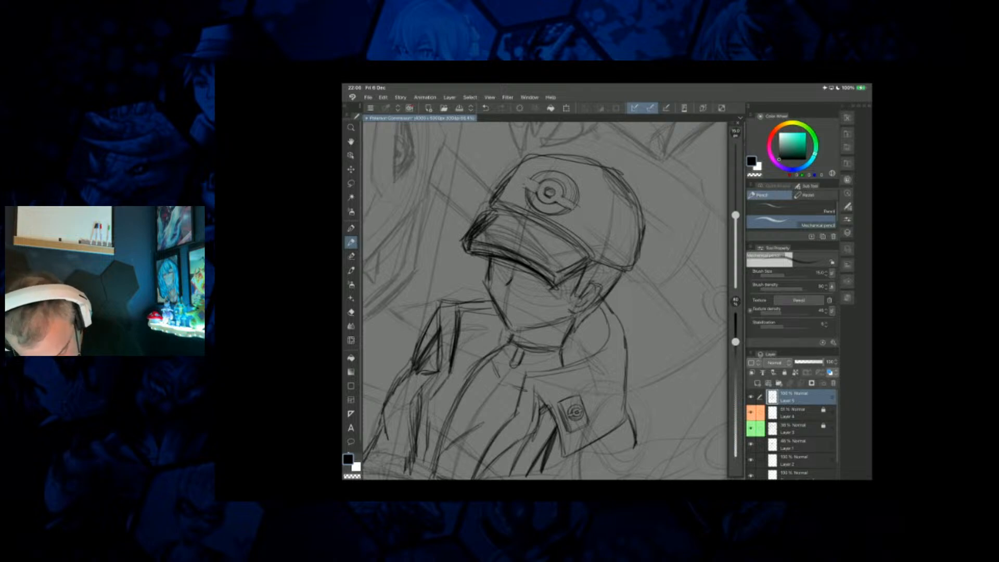
# Sketch the figure's mouth, firm up the jaw line and add a stroke to the raised collar behind the neck.
pyautogui.moveTo(550, 192); pyautogui.dragTo(676, 261)
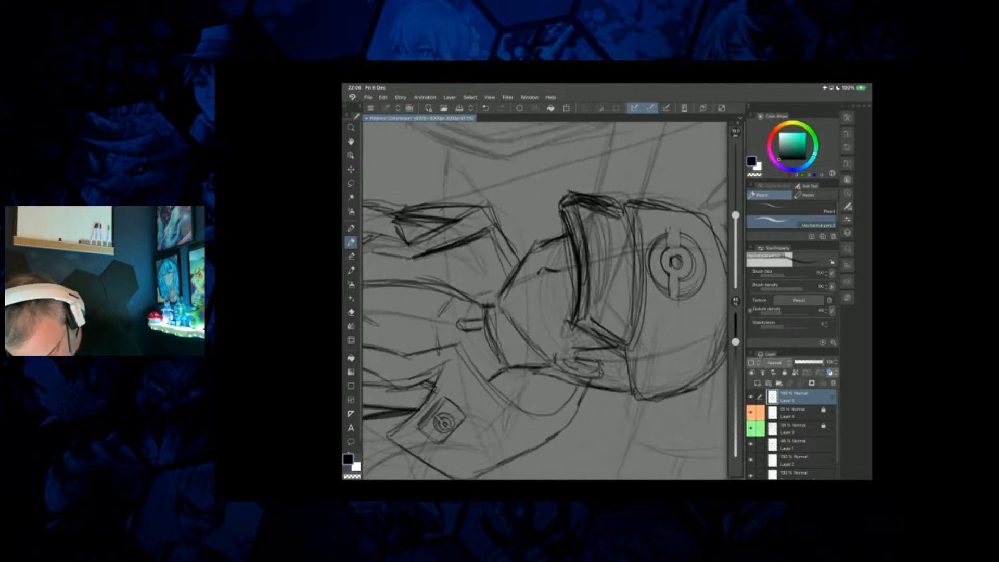
pyautogui.moveTo(522, 278); pyautogui.dragTo(524, 300)
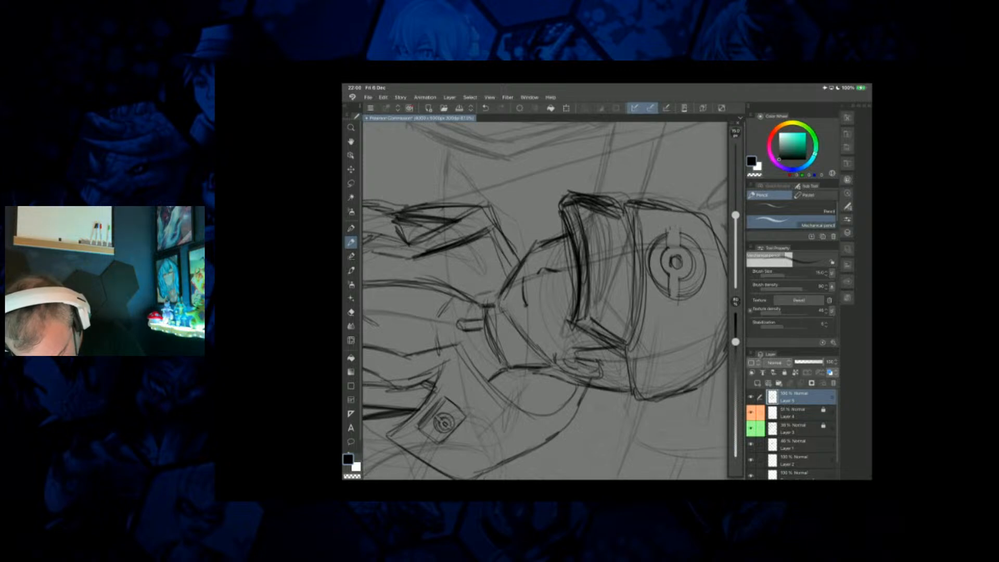
pyautogui.moveTo(506, 286)
pyautogui.mouseDown()
pyautogui.moveTo(501, 305)
pyautogui.moveTo(553, 360)
pyautogui.mouseUp()
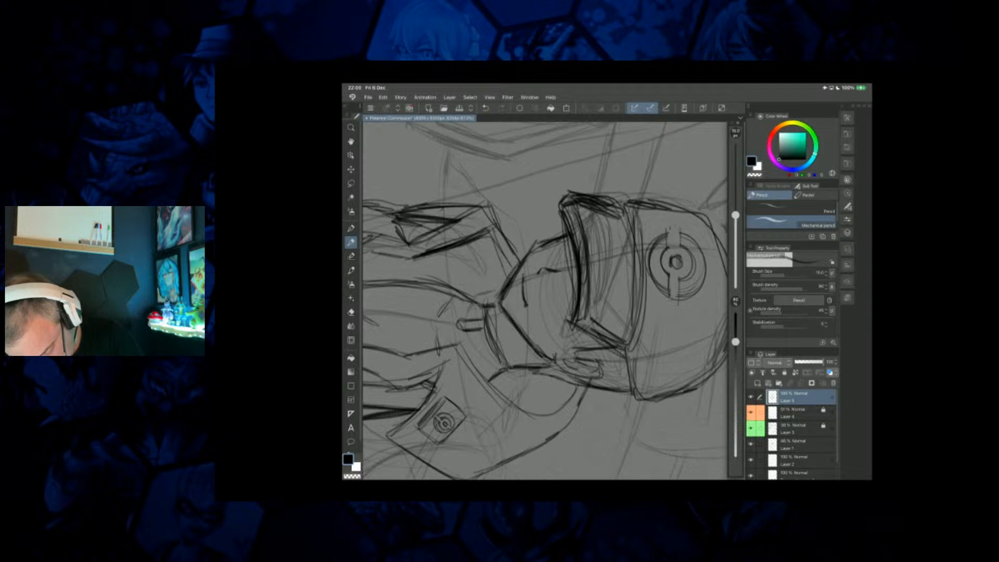
pyautogui.scroll(-5, 544, 301)
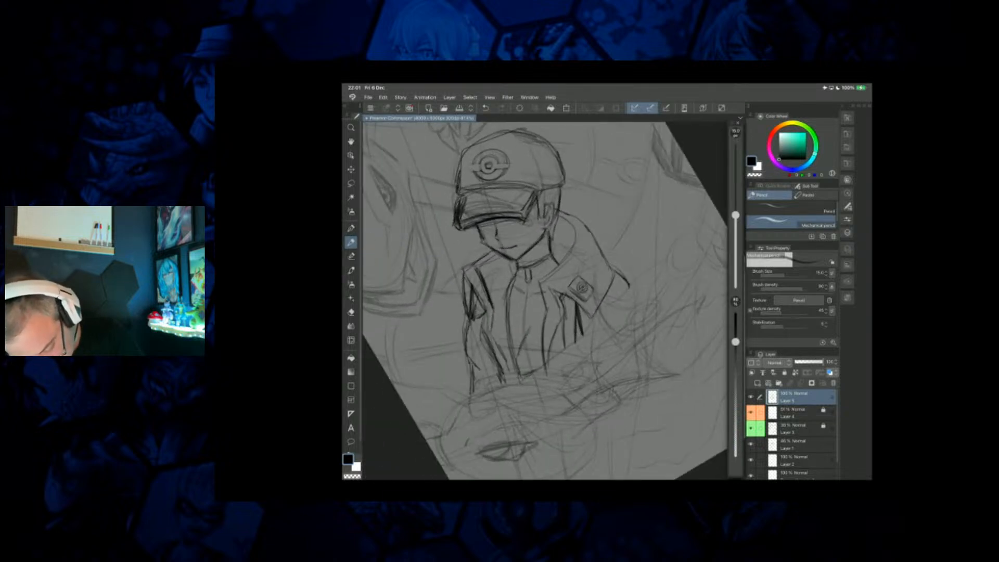
pyautogui.moveTo(555, 227)
pyautogui.mouseDown()
pyautogui.moveTo(576, 237)
pyautogui.moveTo(581, 224)
pyautogui.mouseUp()
# Sketch an angular A-shaped design on the shirt front between the open jacket edges.
pyautogui.scroll(-1, 572, 324)
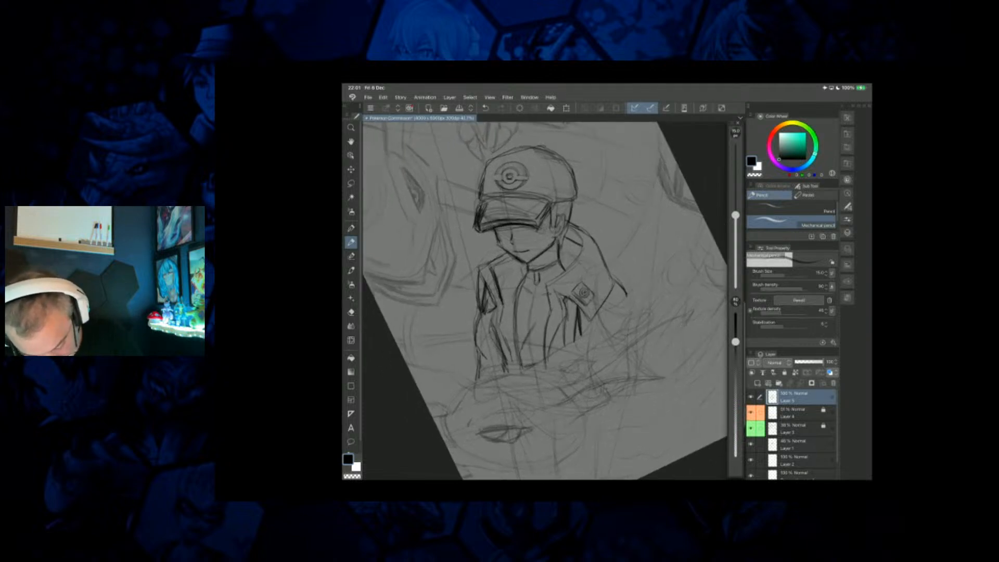
pyautogui.scroll(1, 545, 300)
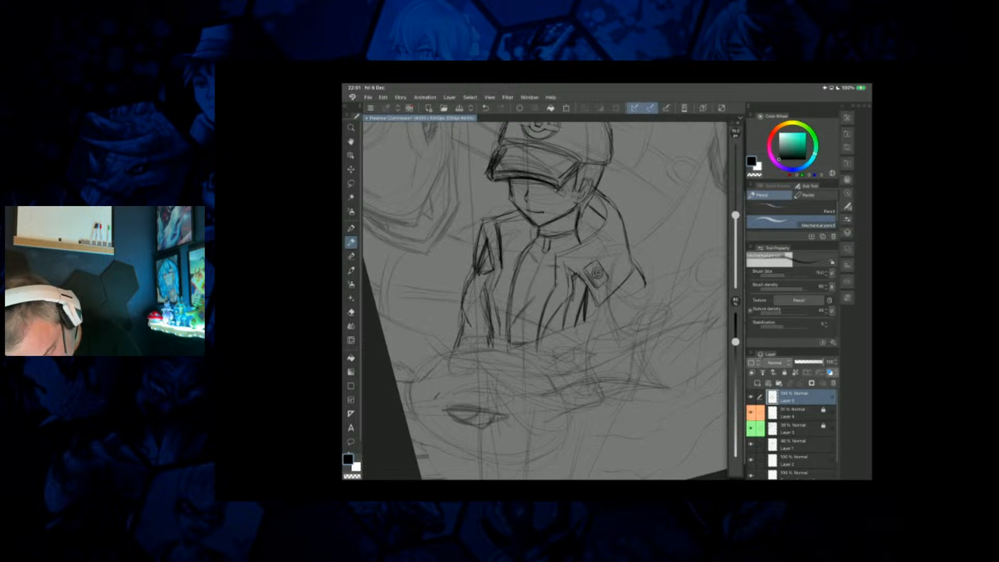
pyautogui.moveTo(522, 282); pyautogui.dragTo(511, 314)
pyautogui.moveTo(549, 280); pyautogui.dragTo(535, 330)
pyautogui.moveTo(537, 297)
pyautogui.mouseDown()
pyautogui.moveTo(534, 323)
pyautogui.moveTo(522, 307)
pyautogui.moveTo(516, 323)
pyautogui.mouseUp()
pyautogui.moveTo(518, 319); pyautogui.dragTo(508, 332)
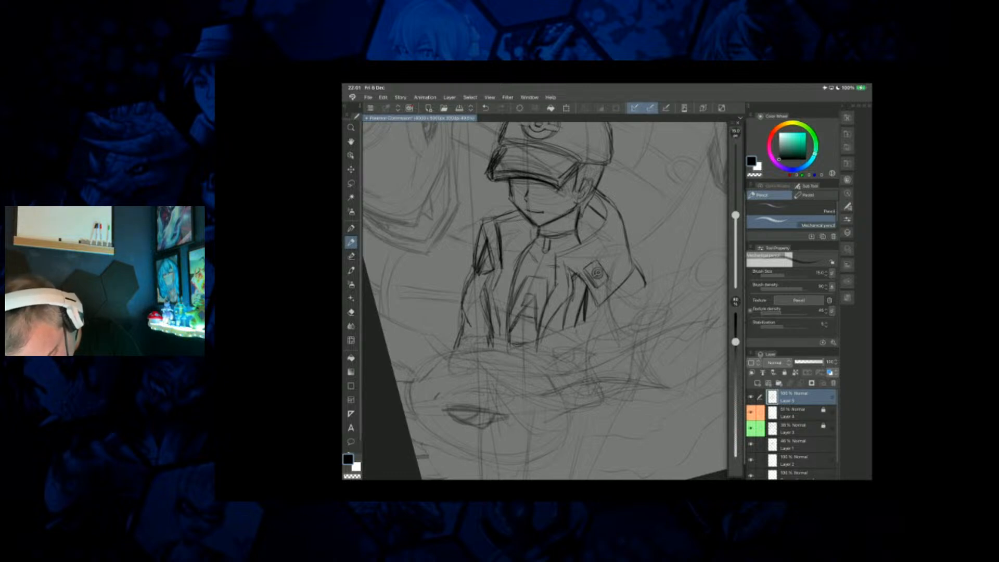
pyautogui.moveTo(537, 294)
pyautogui.mouseDown()
pyautogui.moveTo(533, 315)
pyautogui.moveTo(545, 300)
pyautogui.mouseUp()
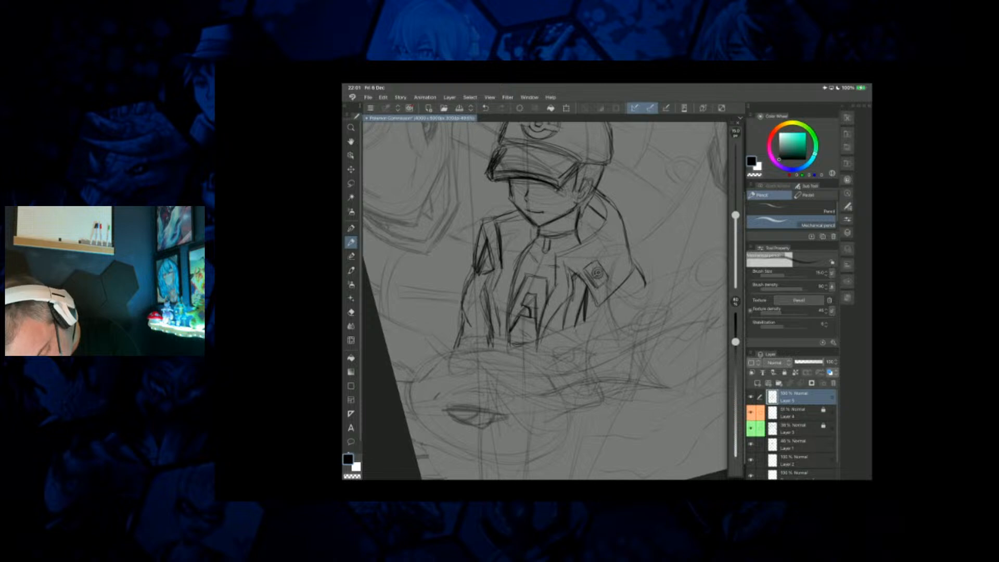
# Sketch the shaded eye area beneath the cap's brim on the figure's face.
pyautogui.scroll(-5, 544, 300)
pyautogui.scroll(1, 544, 300)
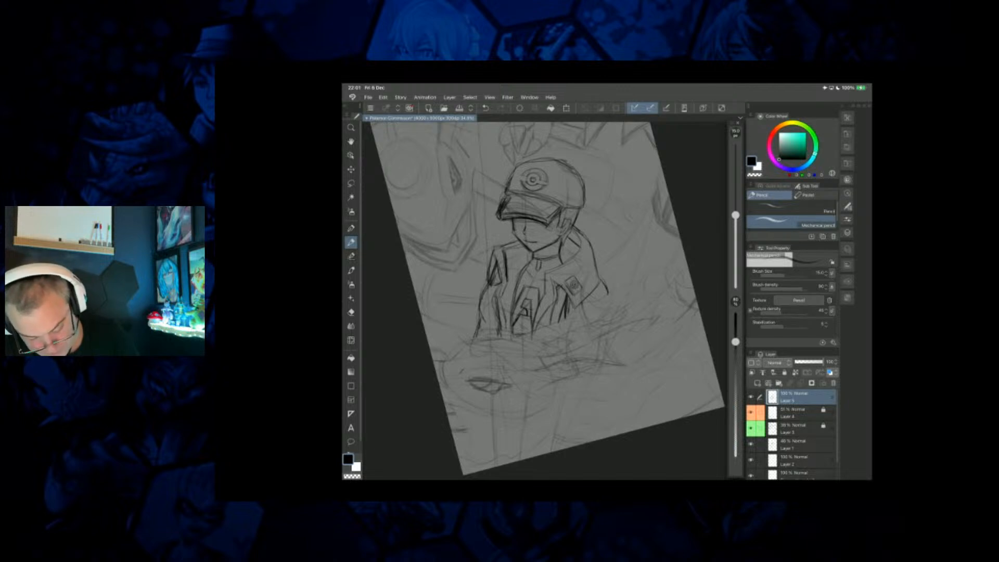
pyautogui.scroll(-5, 544, 301)
pyautogui.scroll(3, 544, 301)
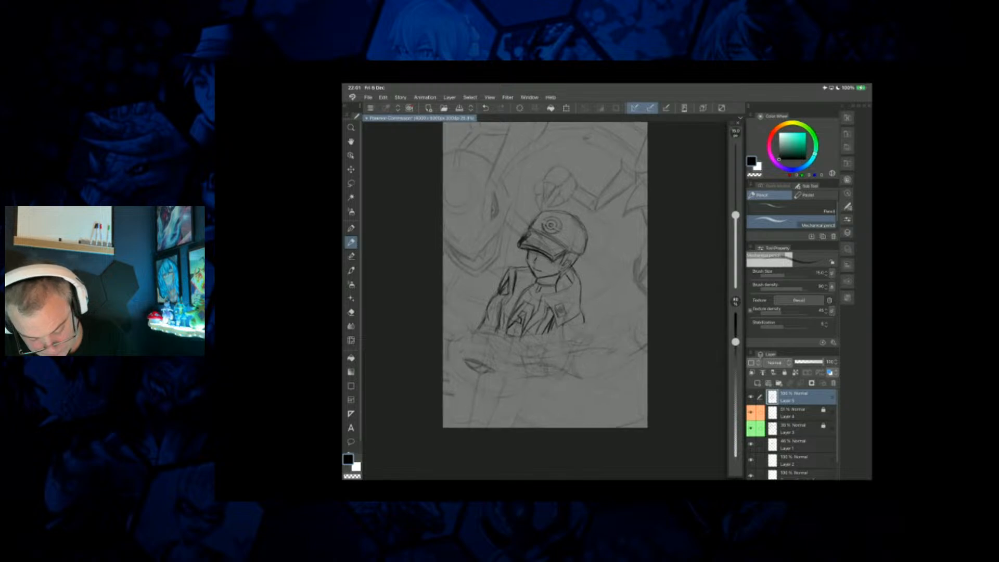
pyautogui.scroll(7, 544, 301)
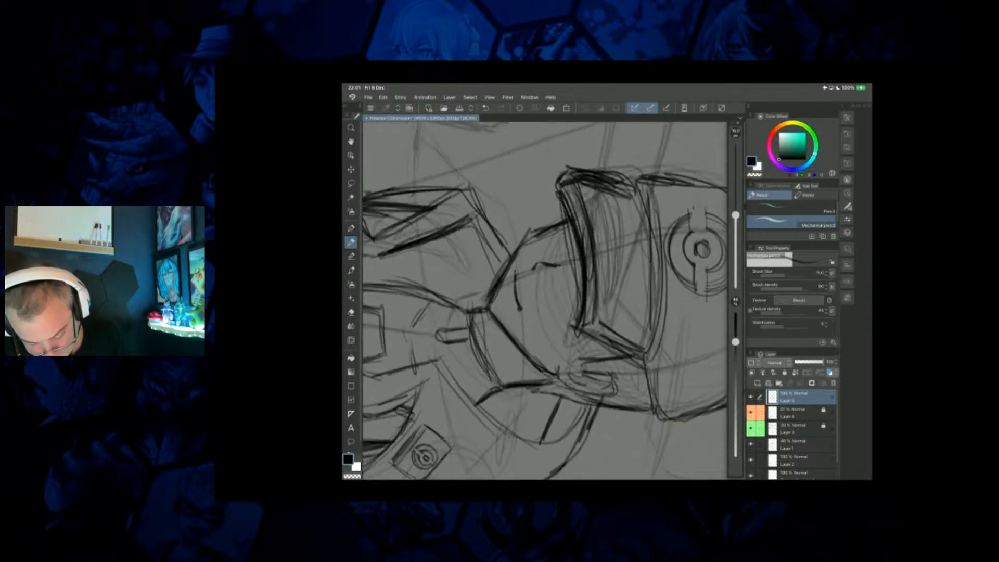
pyautogui.moveTo(572, 298); pyautogui.dragTo(576, 319)
pyautogui.moveTo(582, 283); pyautogui.dragTo(575, 322)
pyautogui.moveTo(561, 230)
pyautogui.mouseDown()
pyautogui.moveTo(577, 246)
pyautogui.moveTo(576, 286)
pyautogui.mouseUp()
pyautogui.moveTo(537, 243); pyautogui.dragTo(549, 252)
pyautogui.moveTo(534, 247)
pyautogui.mouseDown()
pyautogui.moveTo(549, 258)
pyautogui.moveTo(539, 257)
pyautogui.mouseUp()
pyautogui.scroll(-3, 545, 301)
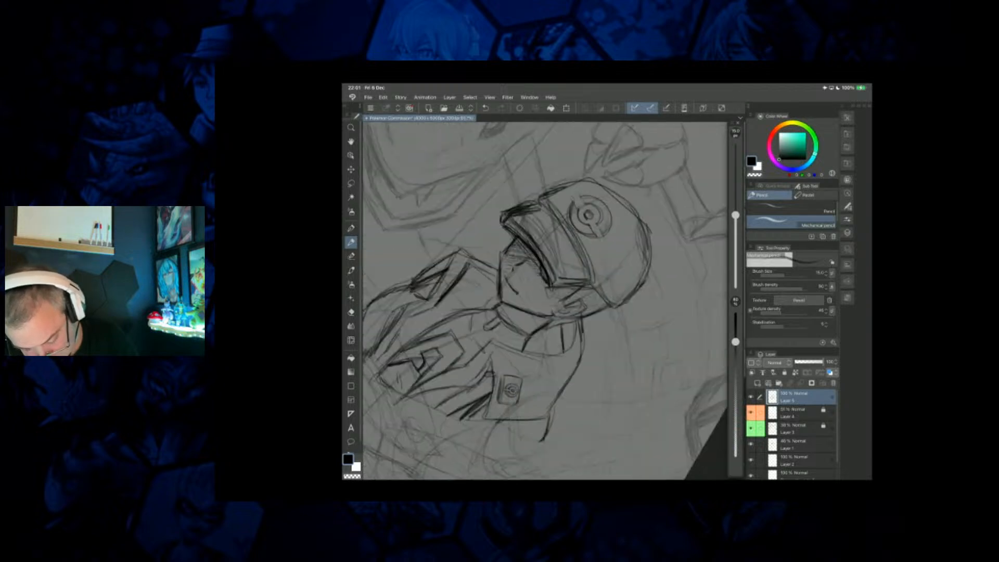
# Darken the far edge of the figure's face just below the brim.
pyautogui.moveTo(491, 263); pyautogui.dragTo(492, 273)
pyautogui.moveTo(495, 242)
pyautogui.mouseDown()
pyautogui.moveTo(492, 274)
pyautogui.moveTo(492, 265)
pyautogui.mouseUp()
pyautogui.moveTo(494, 258); pyautogui.dragTo(488, 272)
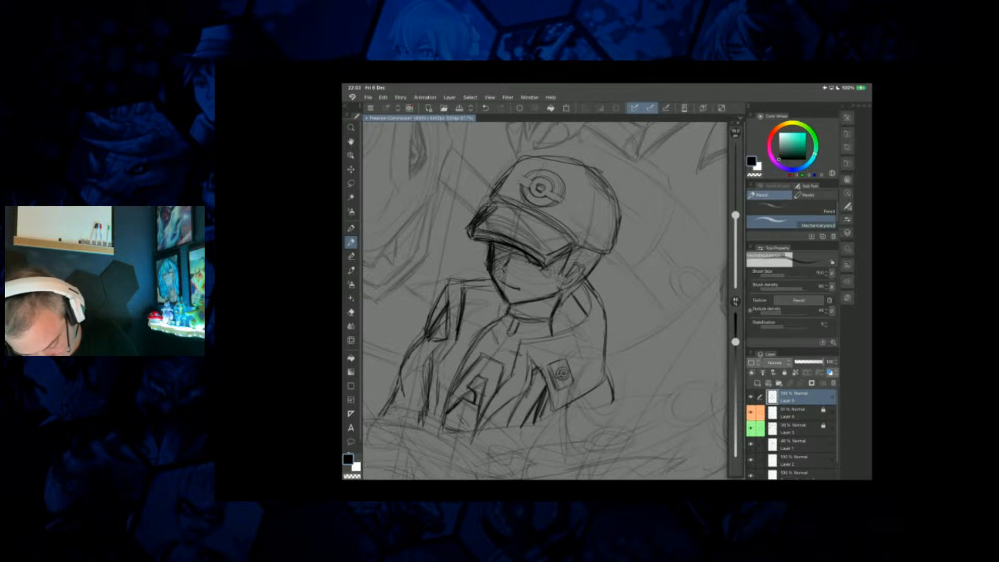
# Add shading strokes inside the raised collar beside the neck and redefine the jacket's front edge.
pyautogui.moveTo(553, 331); pyautogui.dragTo(570, 312)
pyautogui.scroll(-3, 545, 301)
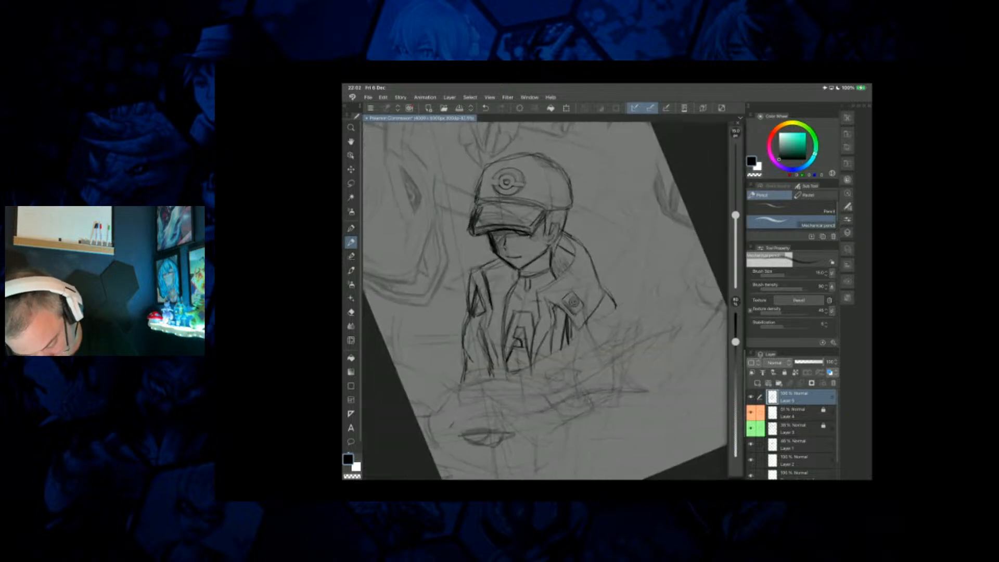
pyautogui.moveTo(508, 276); pyautogui.dragTo(513, 288)
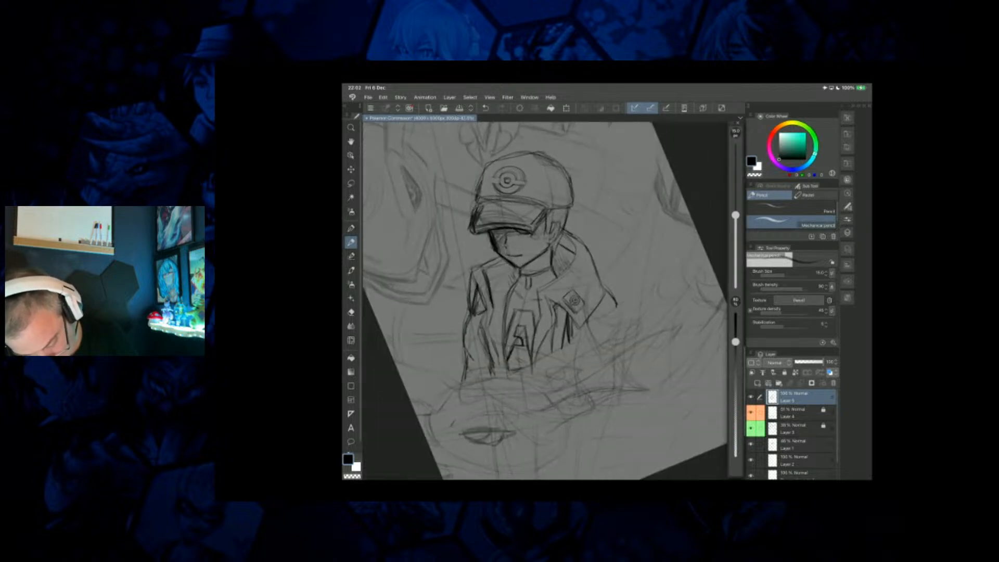
# Add a new raster layer above the trainer sketch layer.
pyautogui.scroll(-4, 545, 301)
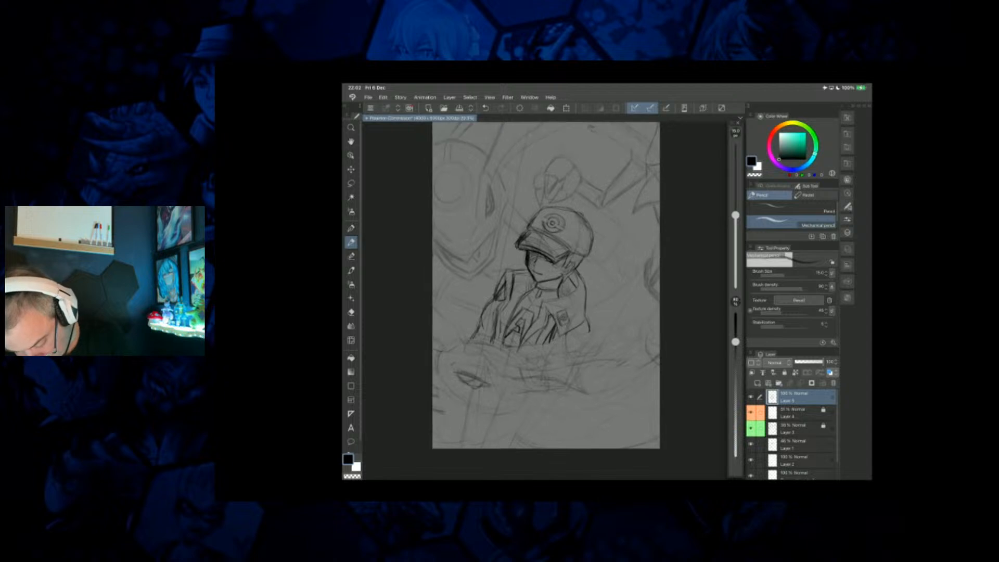
pyautogui.click(758, 383)
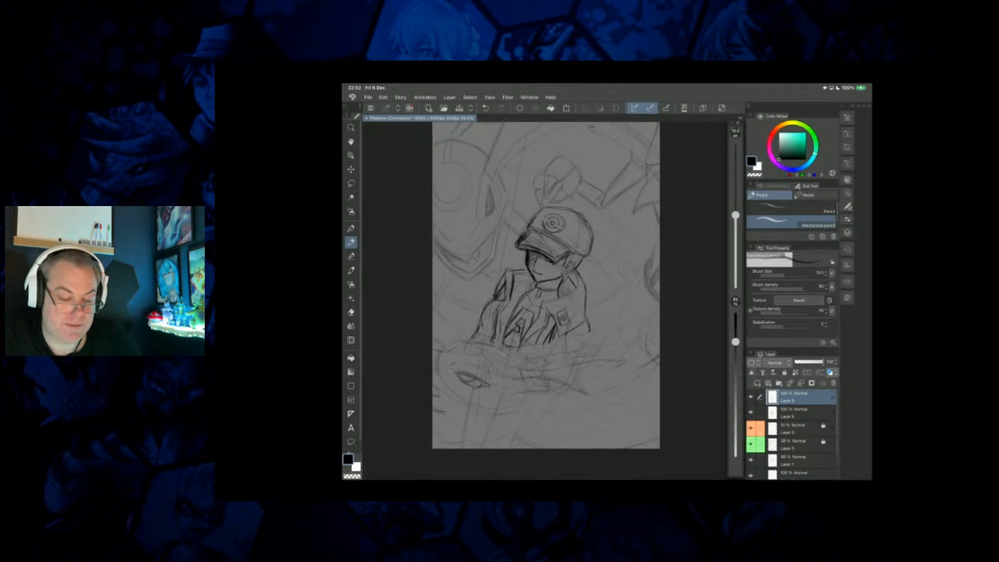
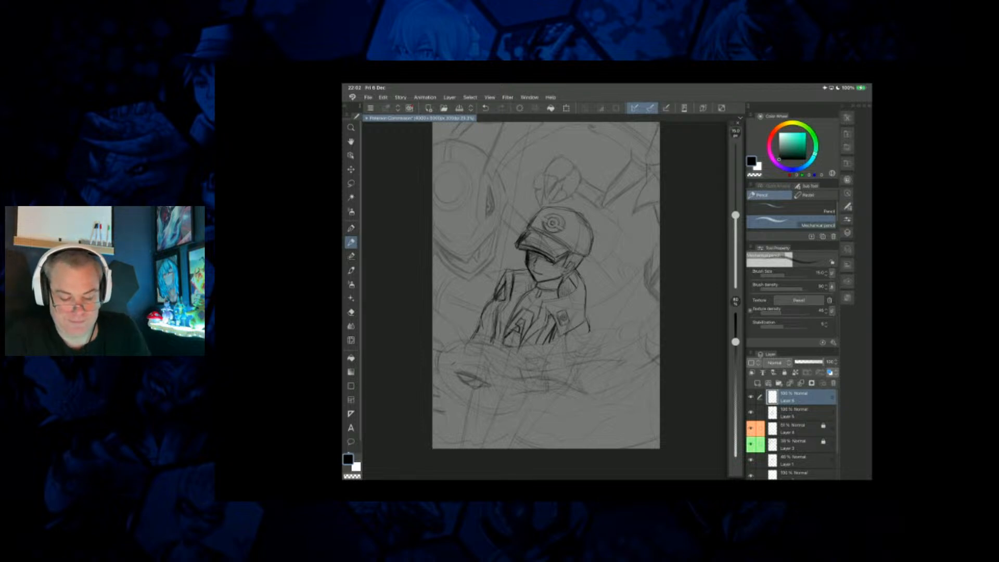
# Outline the foreground creature's narrow slanted eye below the trainer and draw the iris inside it.
pyautogui.scroll(-1, 546, 286)
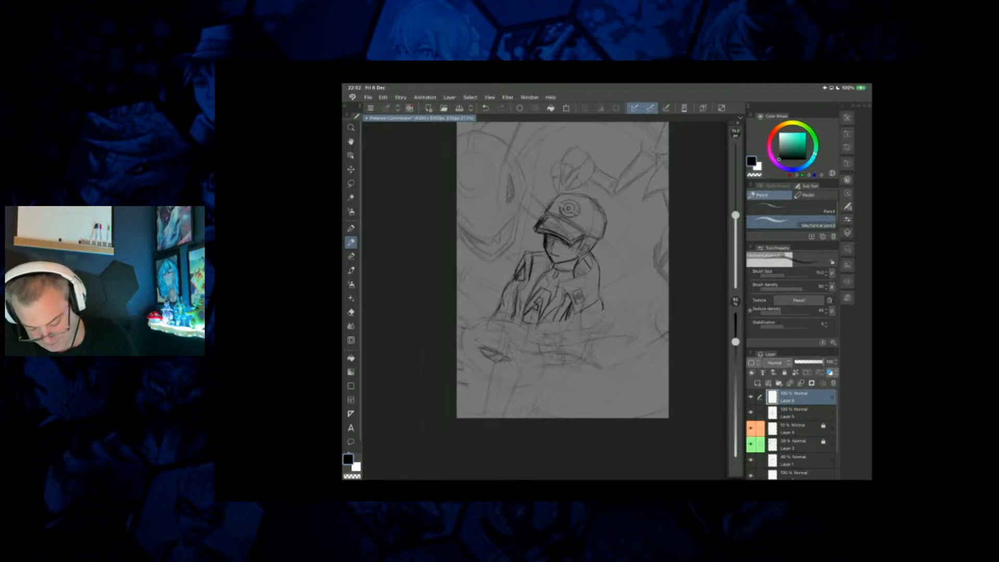
pyautogui.scroll(4, 546, 291)
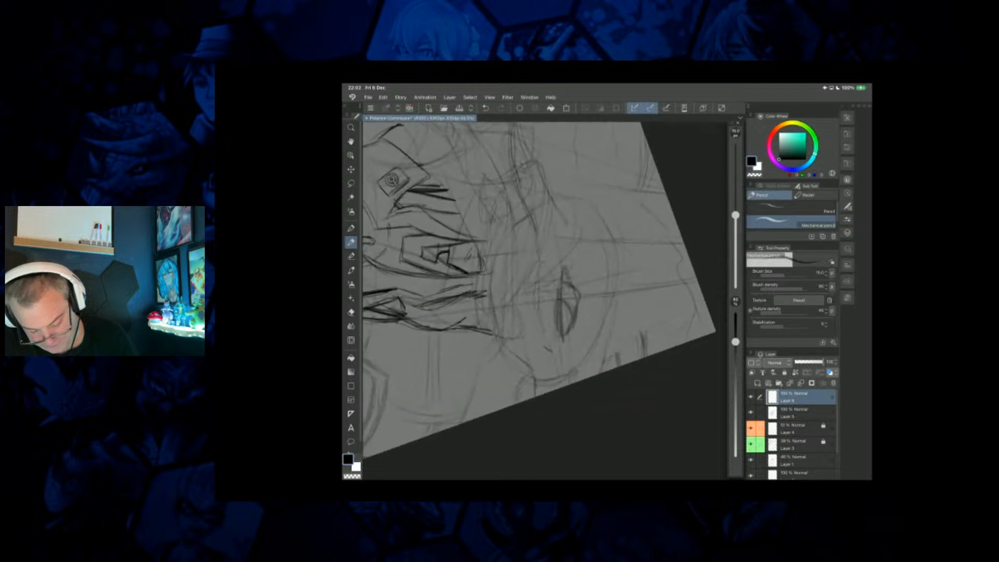
pyautogui.scroll(-1, 545, 265)
pyautogui.moveTo(583, 278); pyautogui.dragTo(556, 360)
pyautogui.moveTo(587, 322)
pyautogui.mouseDown()
pyautogui.moveTo(559, 356)
pyautogui.moveTo(583, 330)
pyautogui.mouseUp()
pyautogui.moveTo(580, 287)
pyautogui.mouseDown()
pyautogui.moveTo(591, 307)
pyautogui.moveTo(587, 300)
pyautogui.mouseUp()
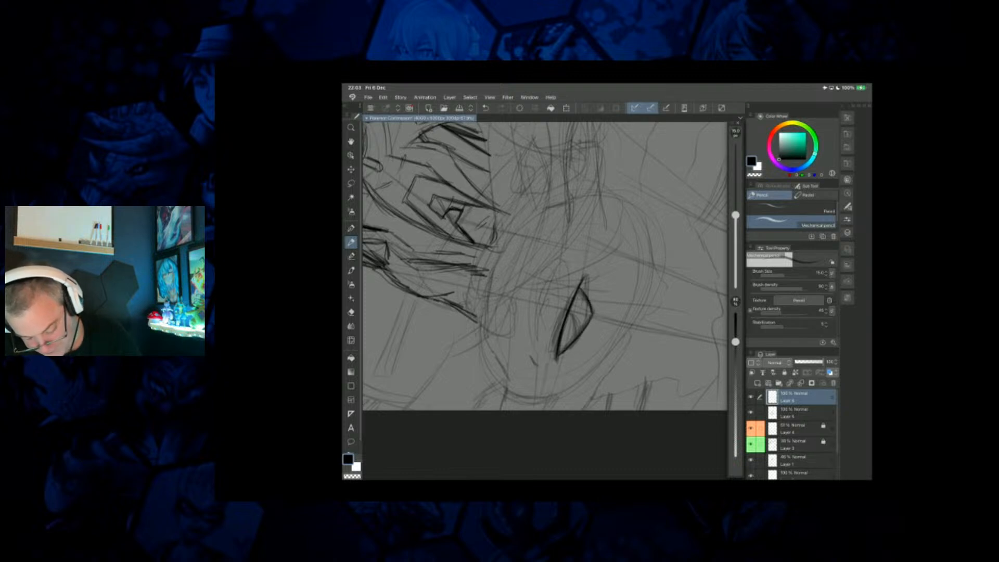
pyautogui.moveTo(557, 359); pyautogui.dragTo(524, 325)
pyautogui.moveTo(566, 297); pyautogui.dragTo(564, 313)
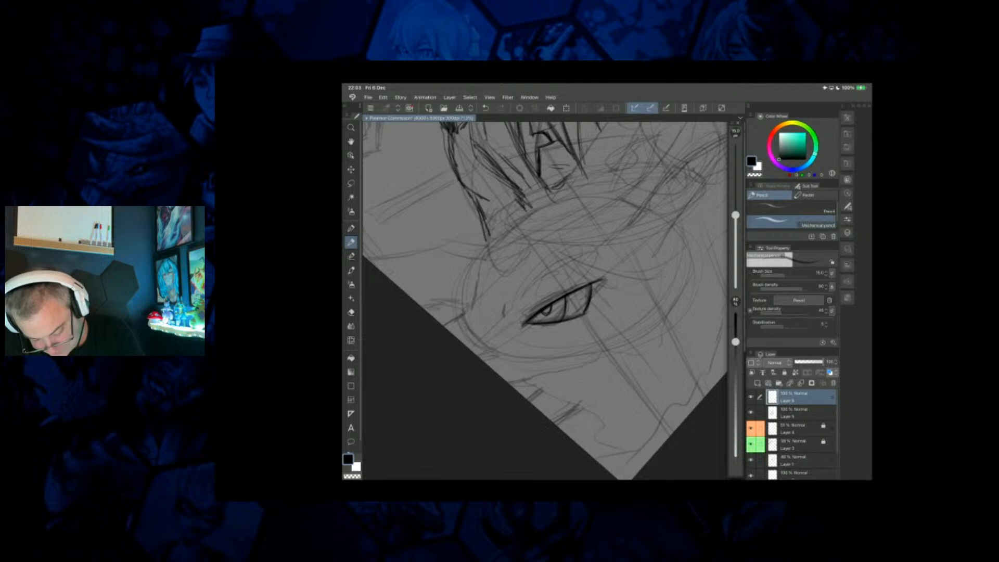
# Draw the curved brow ridge above the foreground creature's eye and the front contour of its forehead.
pyautogui.scroll(-2, 561, 304)
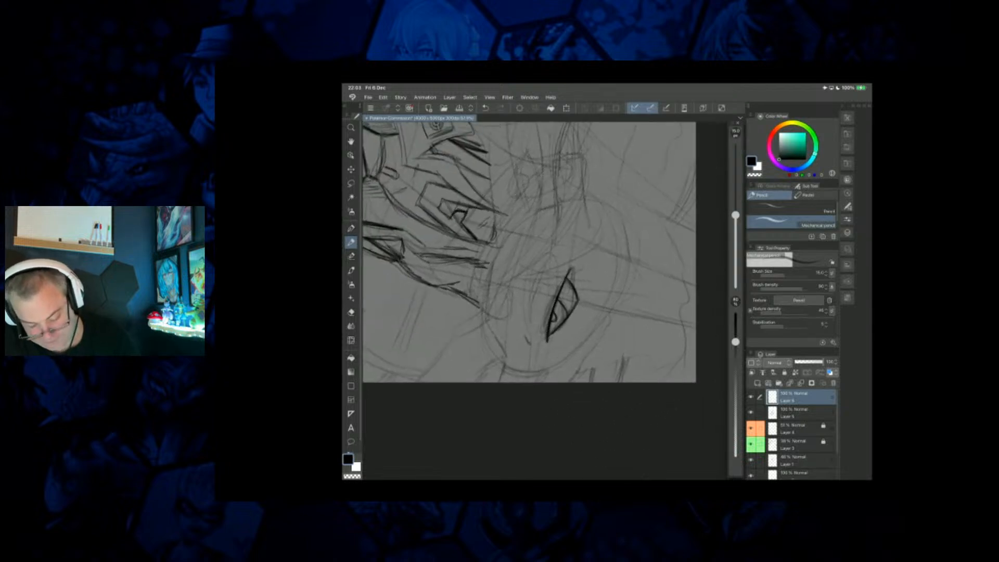
pyautogui.moveTo(553, 251); pyautogui.dragTo(529, 329)
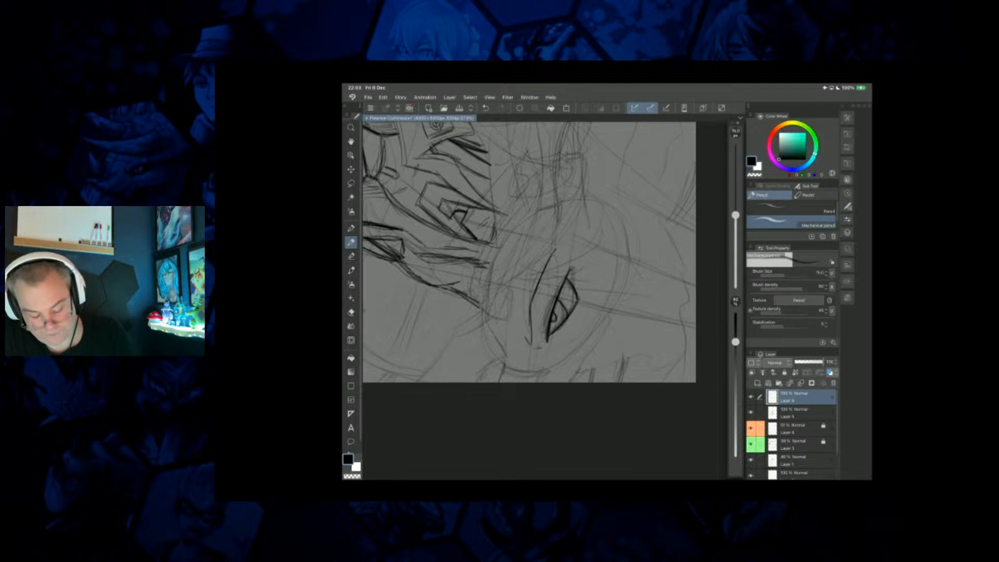
pyautogui.moveTo(505, 351); pyautogui.dragTo(486, 318)
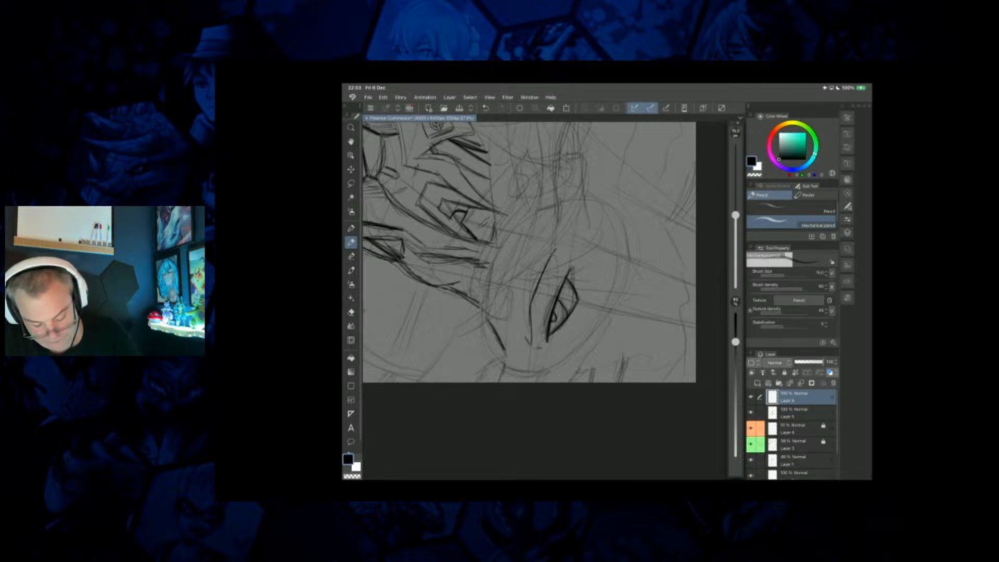
pyautogui.moveTo(562, 307); pyautogui.dragTo(511, 406)
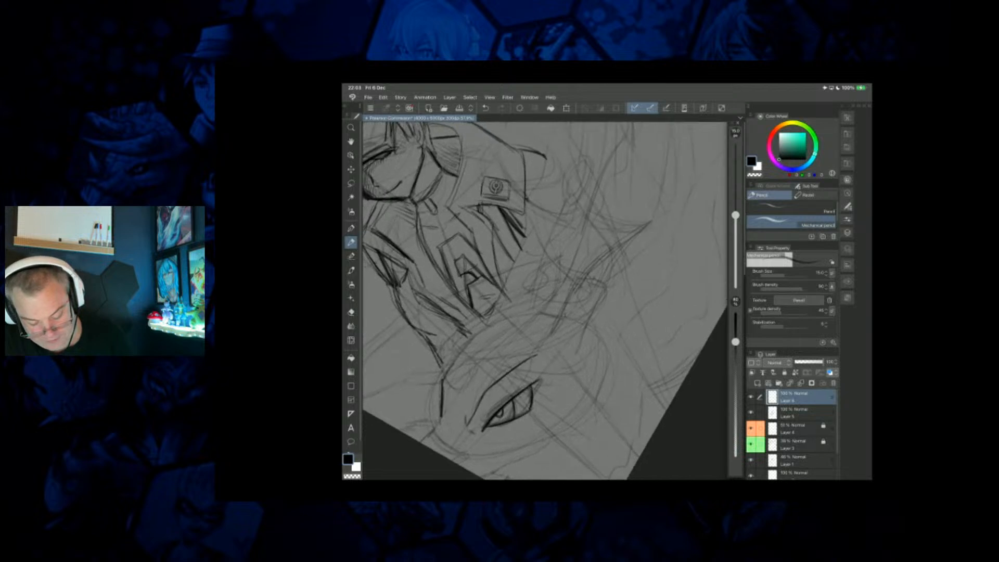
# Sketch the top contour of the foreground creature's head and both edges of the pointed horn rising from it.
pyautogui.moveTo(563, 204)
pyautogui.mouseDown()
pyautogui.moveTo(526, 239)
pyautogui.moveTo(484, 332)
pyautogui.moveTo(447, 371)
pyautogui.mouseUp()
pyautogui.moveTo(469, 334); pyautogui.dragTo(477, 343)
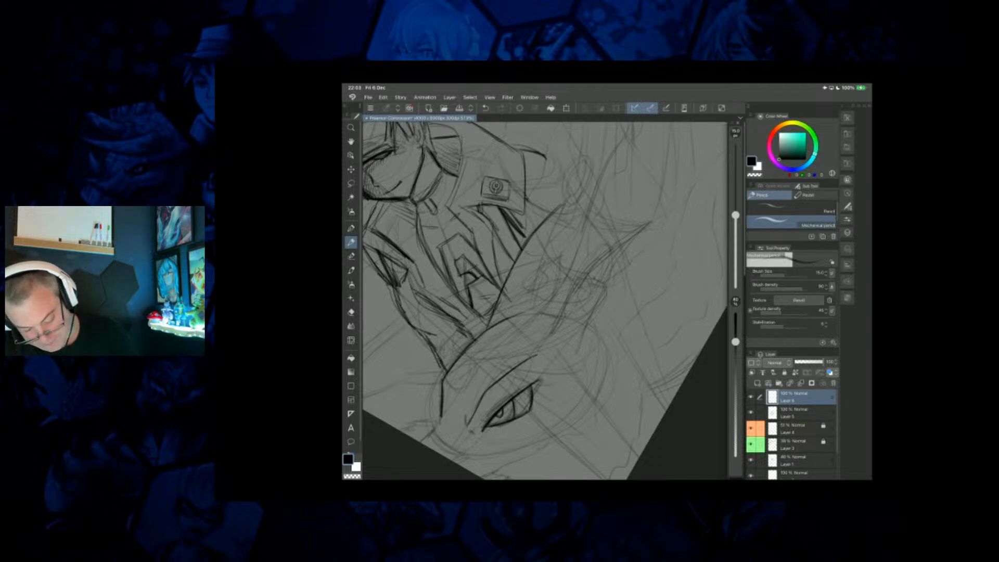
pyautogui.moveTo(563, 207); pyautogui.dragTo(532, 297)
pyautogui.moveTo(540, 271); pyautogui.dragTo(533, 302)
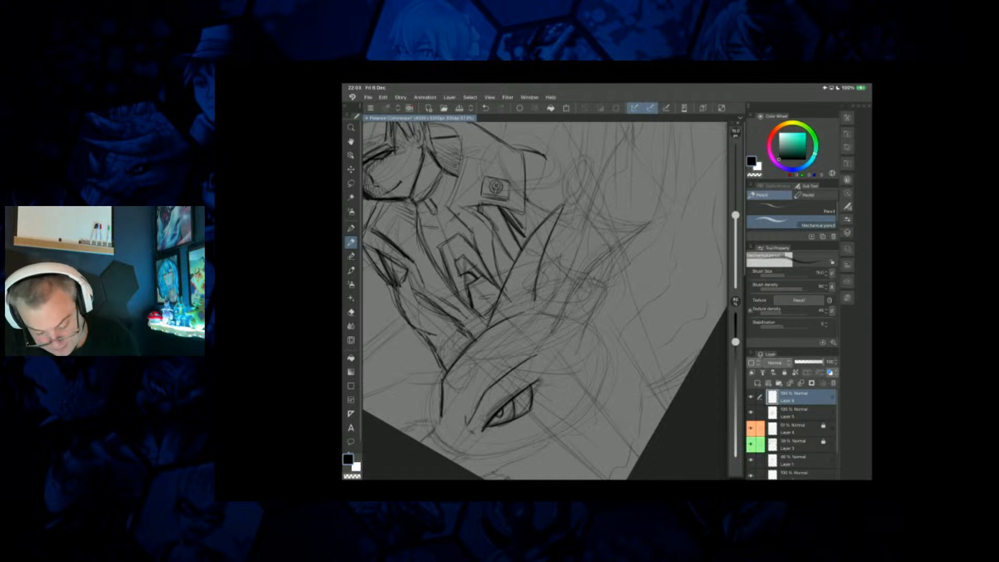
# Outline the foreground creature's second long horn behind the first, redrawing its lower edge as a longer curve.
pyautogui.moveTo(643, 223); pyautogui.dragTo(599, 262)
pyautogui.moveTo(640, 223); pyautogui.dragTo(556, 320)
pyautogui.moveTo(580, 288); pyautogui.dragTo(549, 334)
pyautogui.moveTo(645, 219); pyautogui.dragTo(608, 278)
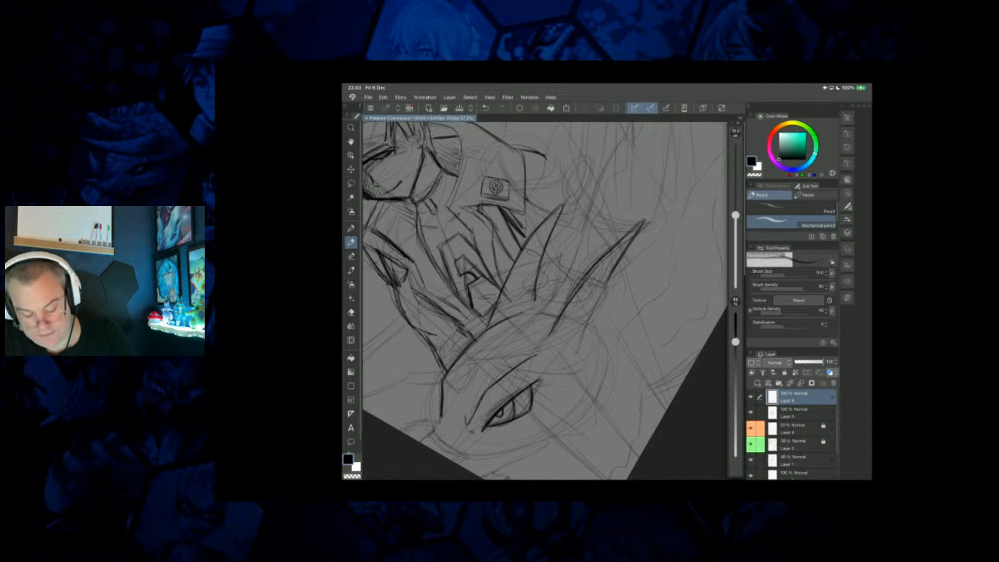
pyautogui.moveTo(613, 271); pyautogui.dragTo(579, 351)
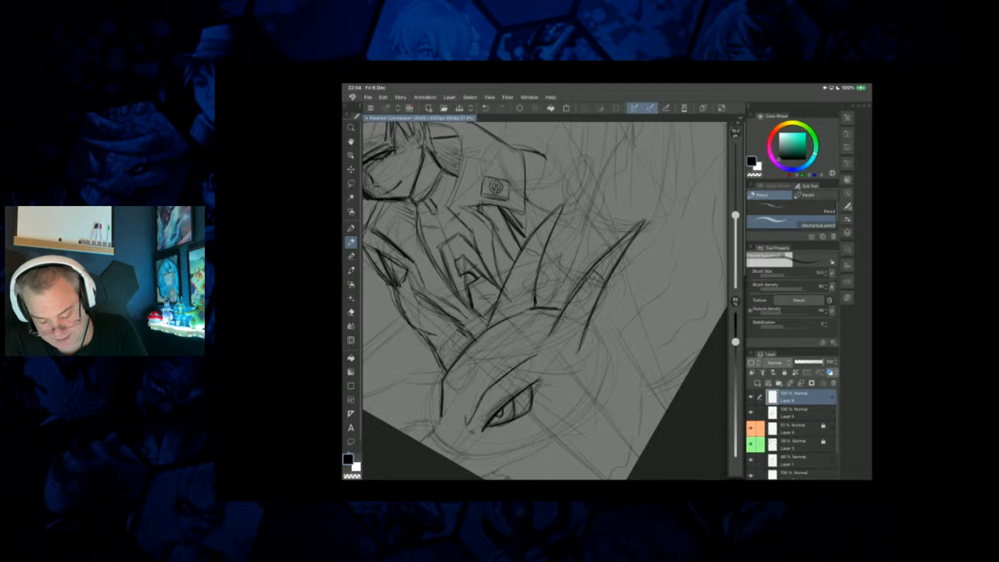
pyautogui.moveTo(611, 275)
pyautogui.mouseDown()
pyautogui.moveTo(581, 351)
pyautogui.moveTo(580, 324)
pyautogui.moveTo(579, 352)
pyautogui.moveTo(604, 285)
pyautogui.mouseUp()
pyautogui.press('e')
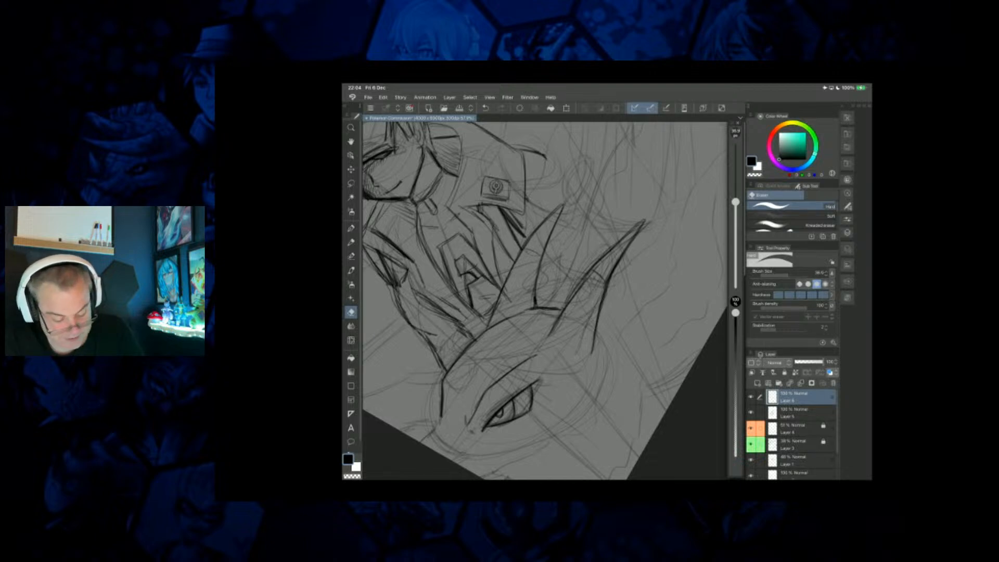
pyautogui.press('p')
pyautogui.press('p')
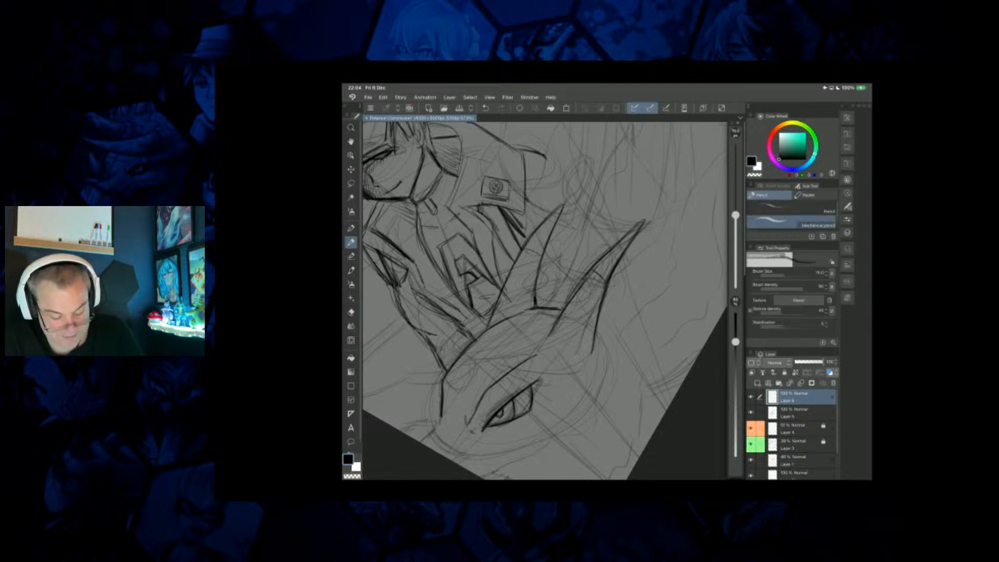
# Sketch the foreground creature's snout and wavy jawline, ending in a pointed spike at the back of the cheek.
pyautogui.scroll(-2, 545, 301)
pyautogui.scroll(1, 554, 388)
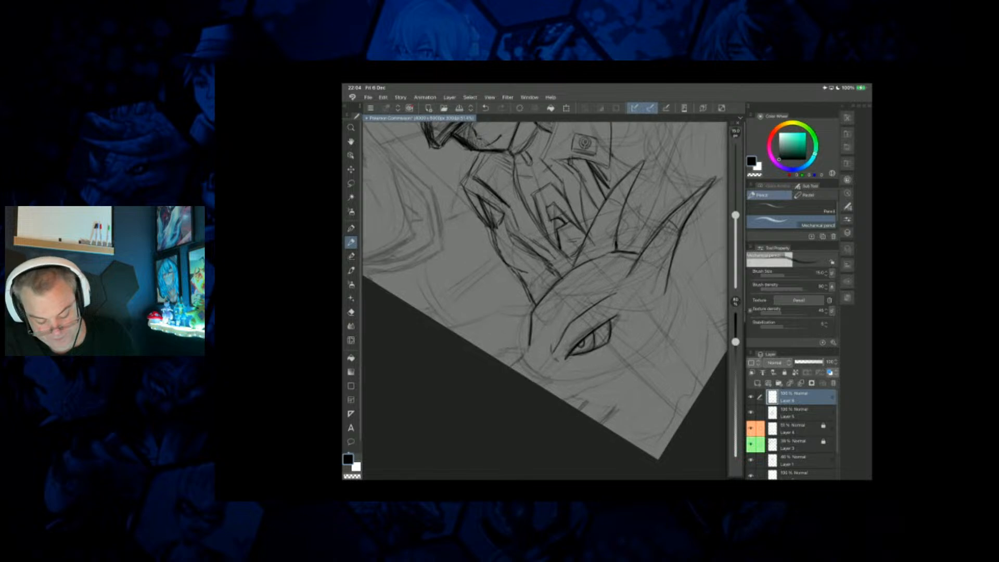
pyautogui.moveTo(512, 364); pyautogui.dragTo(528, 345)
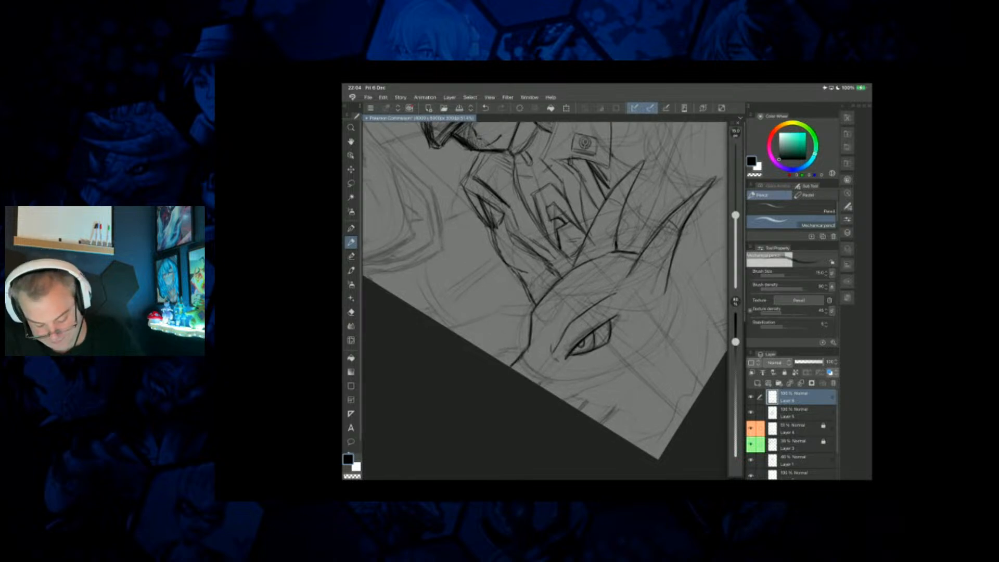
pyautogui.moveTo(567, 402)
pyautogui.mouseDown()
pyautogui.moveTo(662, 359)
pyautogui.moveTo(688, 285)
pyautogui.mouseUp()
pyautogui.hotkey('ctrl', 'z')
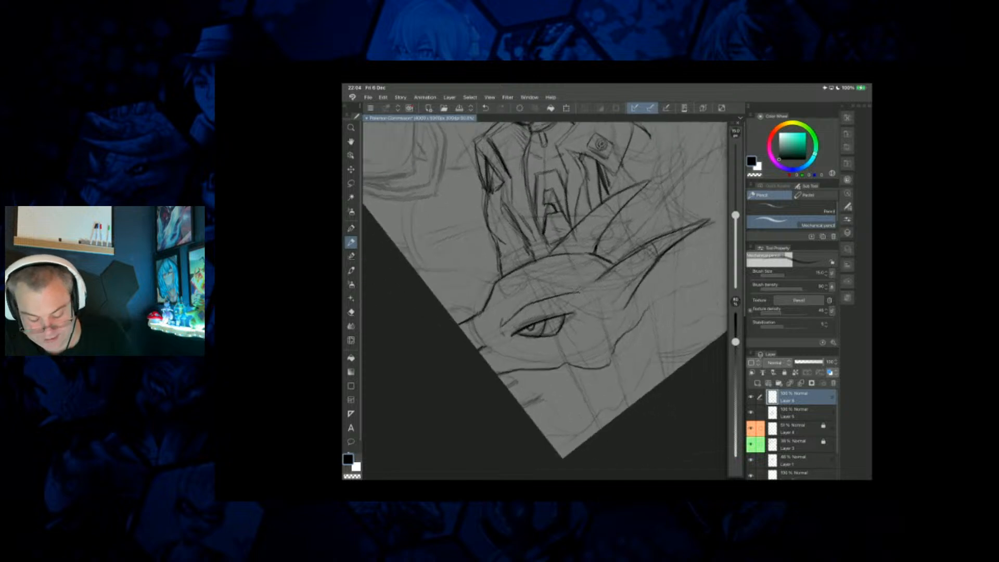
pyautogui.moveTo(611, 342); pyautogui.dragTo(640, 318)
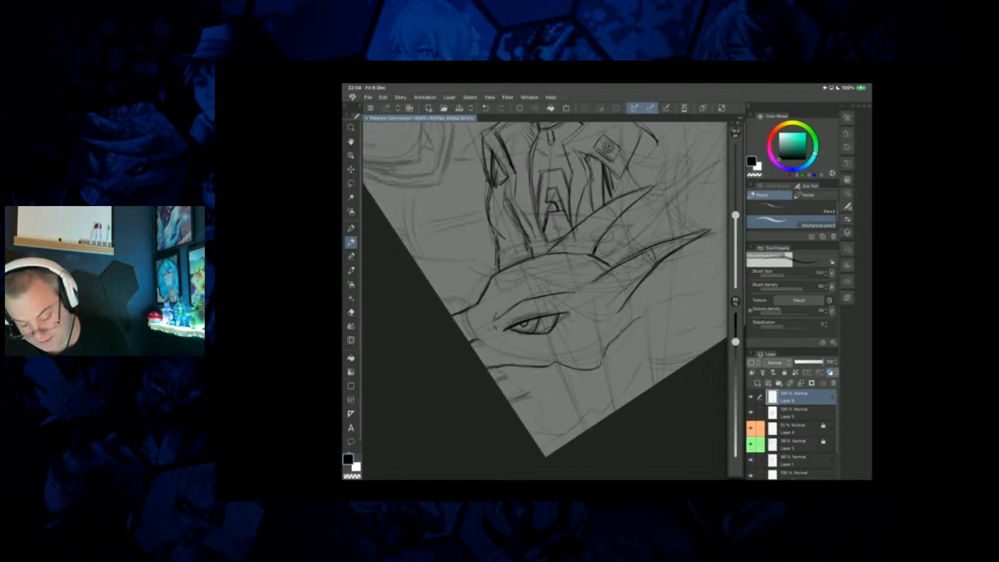
pyautogui.moveTo(637, 289)
pyautogui.mouseDown()
pyautogui.moveTo(668, 277)
pyautogui.moveTo(630, 323)
pyautogui.moveTo(642, 306)
pyautogui.mouseUp()
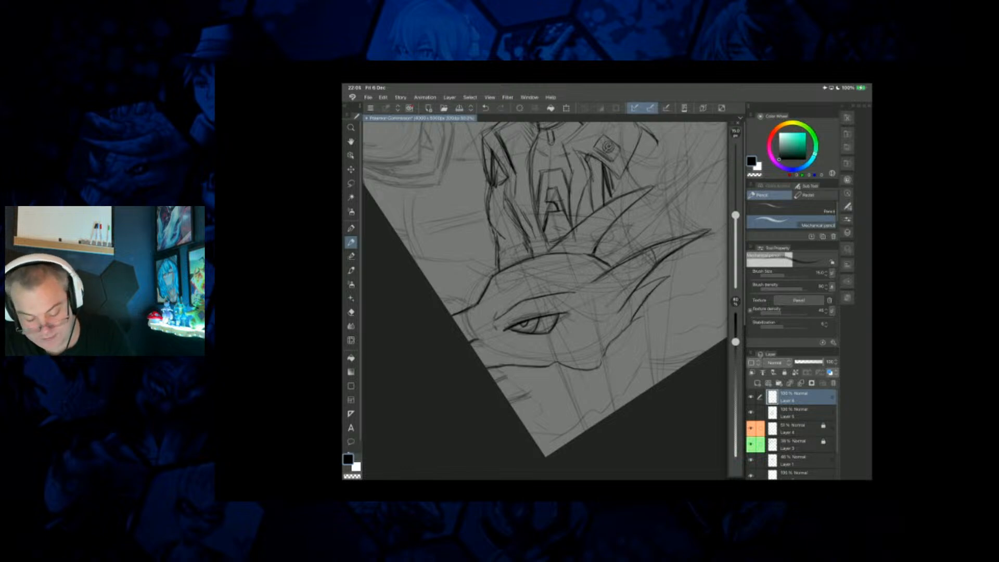
# Add short defining strokes around the base of the foreground creature's horns and its brow.
pyautogui.moveTo(601, 239)
pyautogui.mouseDown()
pyautogui.moveTo(624, 226)
pyautogui.moveTo(600, 257)
pyautogui.moveTo(607, 250)
pyautogui.mouseUp()
pyautogui.moveTo(603, 241); pyautogui.dragTo(624, 227)
pyautogui.moveTo(546, 289); pyautogui.dragTo(533, 299)
# Draw the foreground creature's upper body contour from the horns toward the canvas edge, with pointed barbs along it.
pyautogui.moveTo(698, 240)
pyautogui.mouseDown()
pyautogui.moveTo(634, 339)
pyautogui.moveTo(510, 335)
pyautogui.moveTo(522, 331)
pyautogui.mouseUp()
pyautogui.moveTo(546, 210)
pyautogui.mouseDown()
pyautogui.moveTo(547, 253)
pyautogui.moveTo(566, 304)
pyautogui.mouseUp()
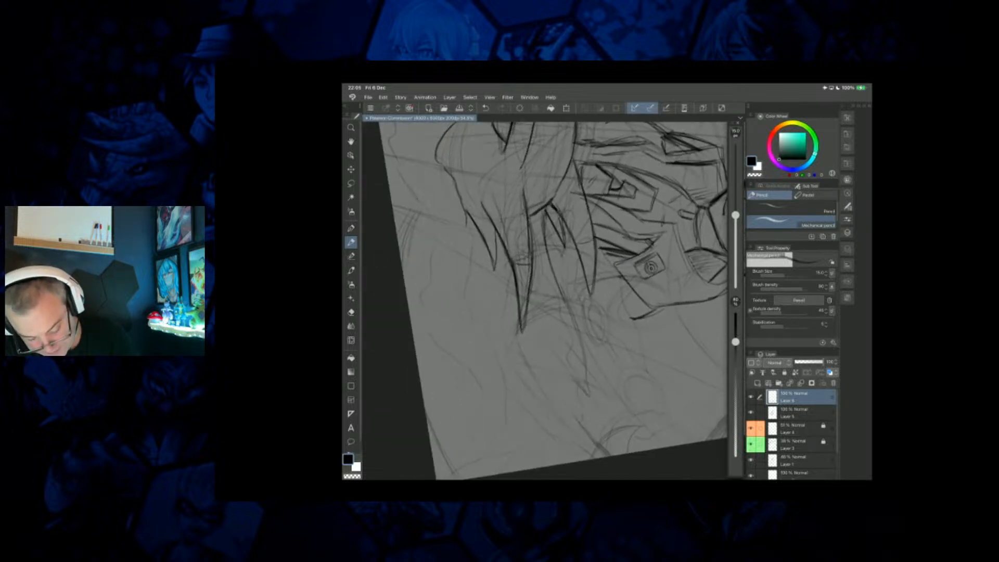
pyautogui.moveTo(554, 269)
pyautogui.mouseDown()
pyautogui.moveTo(596, 400)
pyautogui.moveTo(565, 369)
pyautogui.mouseUp()
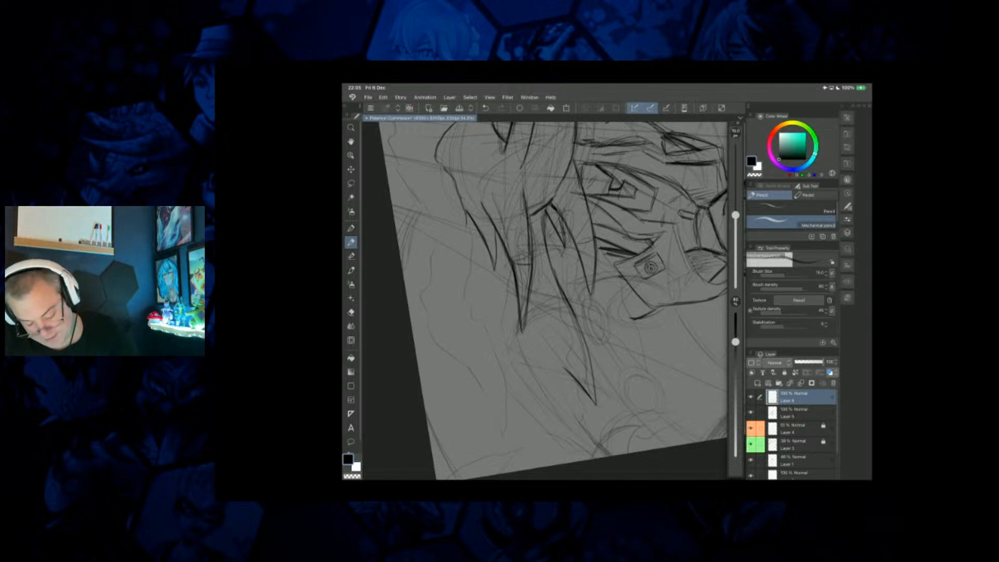
pyautogui.moveTo(599, 400); pyautogui.dragTo(615, 455)
pyautogui.moveTo(576, 419)
pyautogui.mouseDown()
pyautogui.moveTo(609, 450)
pyautogui.moveTo(579, 413)
pyautogui.mouseUp()
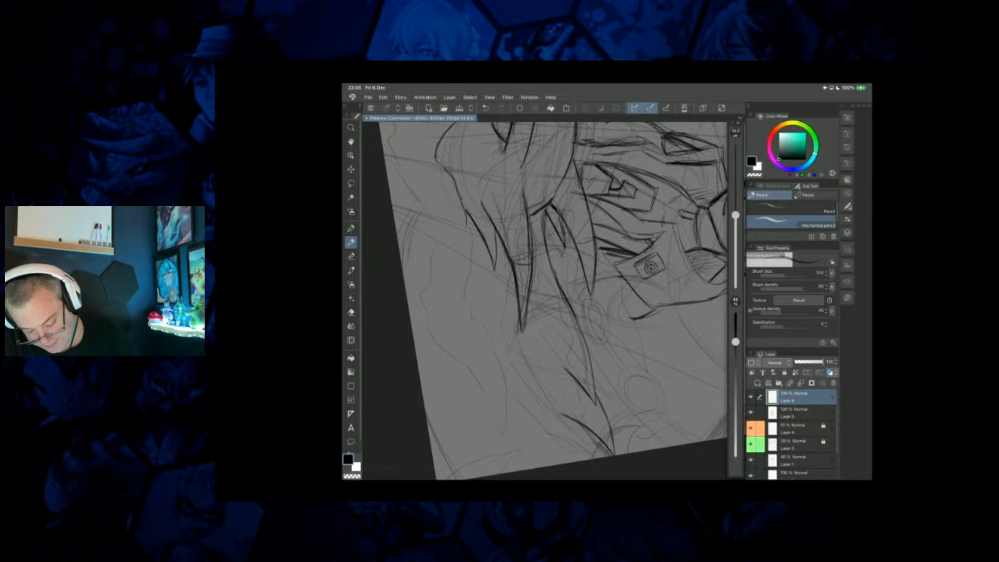
# Sketch the flowing, wavy lower contour of the foreground creature's body and the lines beneath its jaw.
pyautogui.scroll(-3, 544, 300)
pyautogui.moveTo(412, 272); pyautogui.dragTo(500, 431)
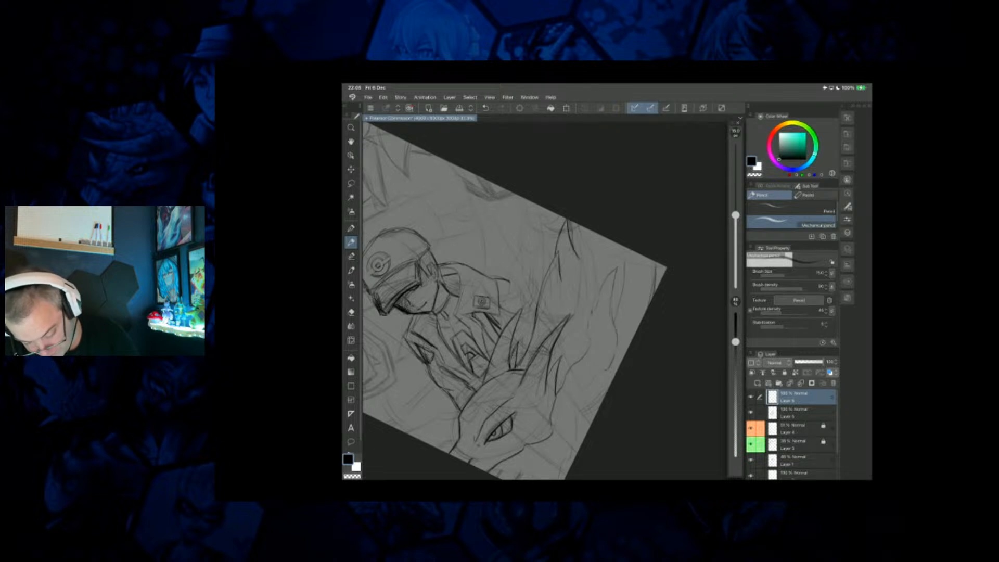
pyautogui.moveTo(572, 417); pyautogui.dragTo(575, 440)
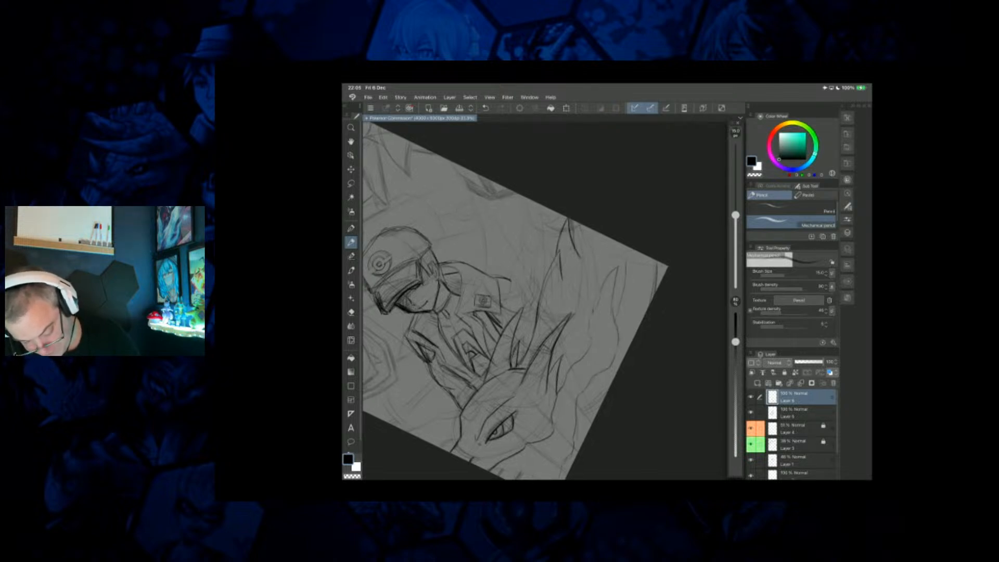
pyautogui.moveTo(525, 333); pyautogui.dragTo(560, 276)
pyautogui.moveTo(591, 415); pyautogui.dragTo(584, 431)
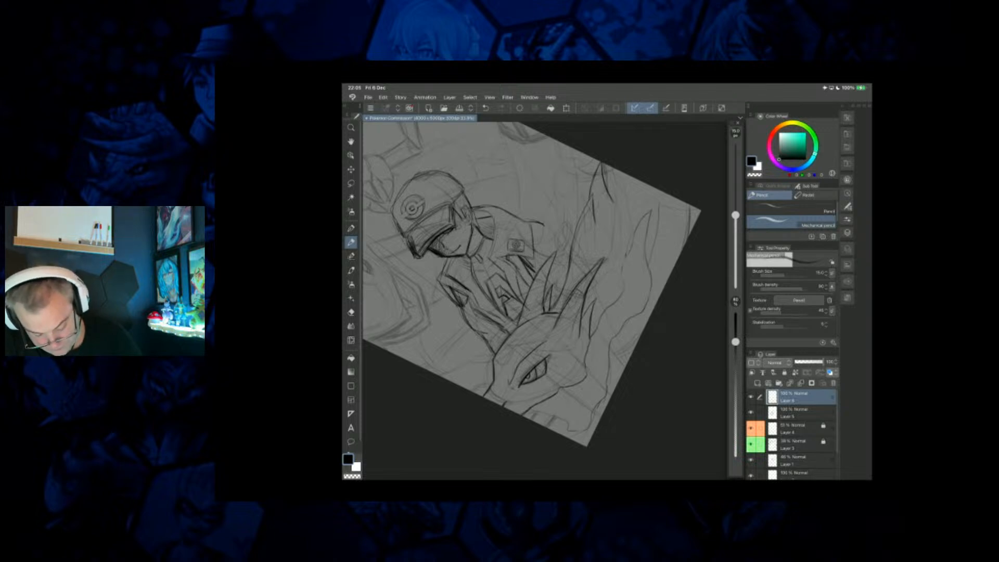
pyautogui.moveTo(551, 416)
pyautogui.mouseDown()
pyautogui.moveTo(542, 426)
pyautogui.moveTo(564, 437)
pyautogui.mouseUp()
# Darken the pointed claw shapes near the upper corner of the canvas, beside the trainer's cap.
pyautogui.scroll(-3, 545, 291)
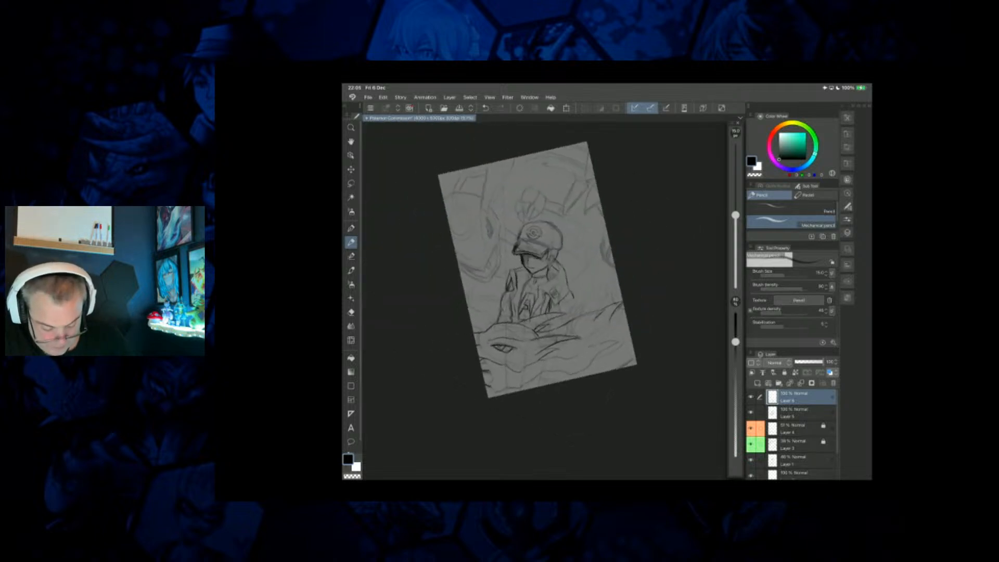
pyautogui.scroll(3, 554, 296)
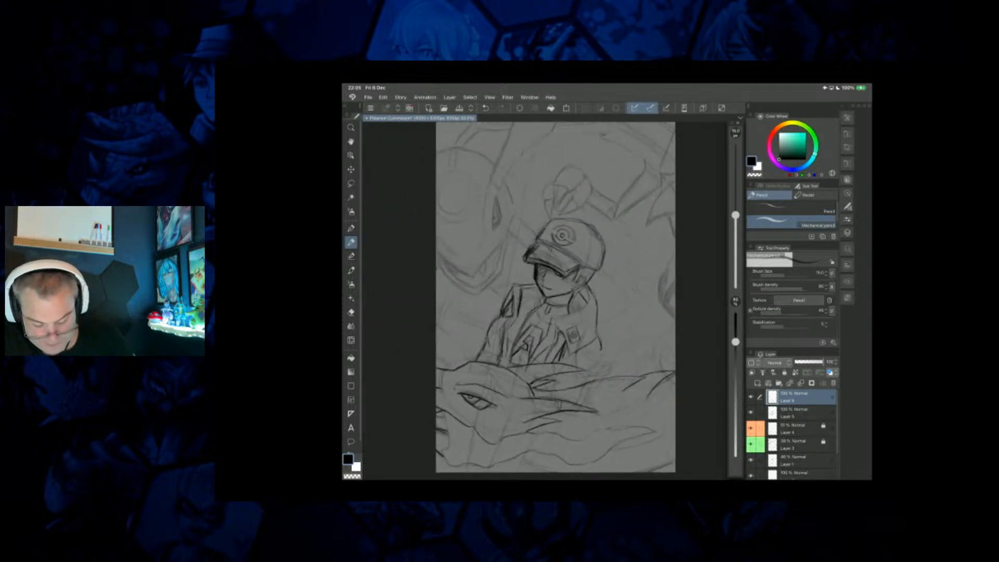
pyautogui.scroll(-2, 553, 296)
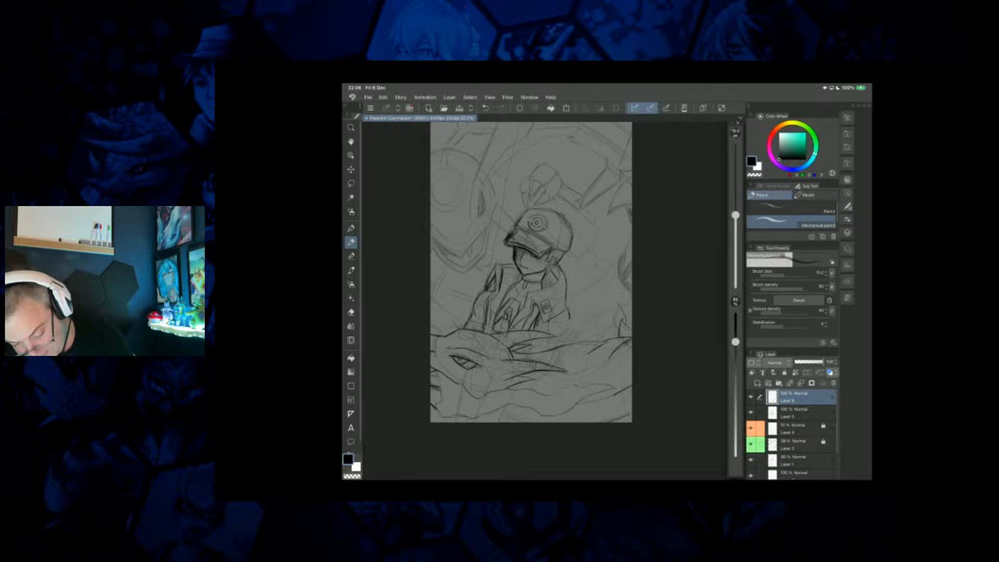
pyautogui.moveTo(619, 190); pyautogui.dragTo(611, 209)
pyautogui.moveTo(628, 148); pyautogui.dragTo(622, 163)
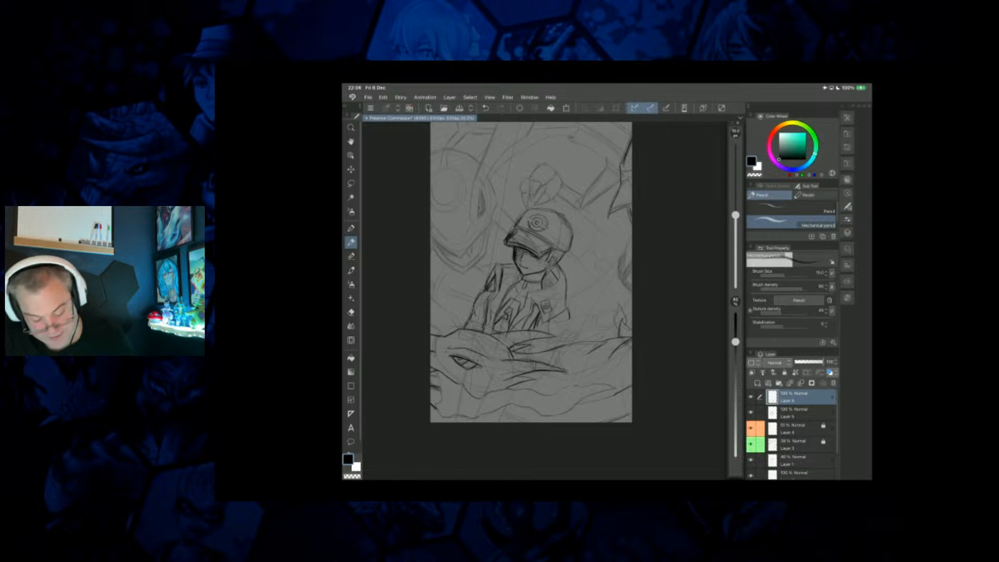
# Add a new raster layer at the top of the stack and switch back to Layer 6.
pyautogui.click(757, 383)
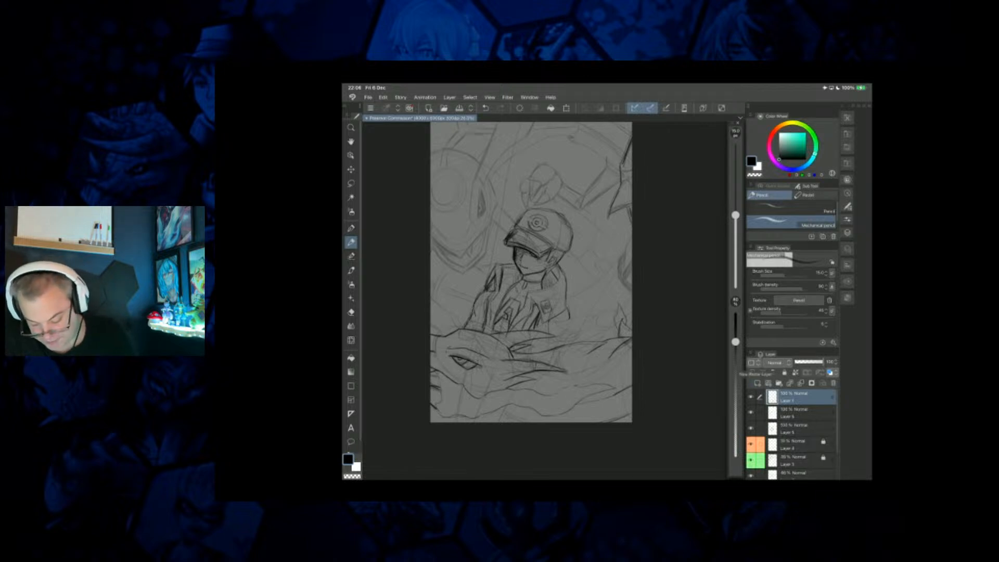
pyautogui.scroll(2, 541, 280)
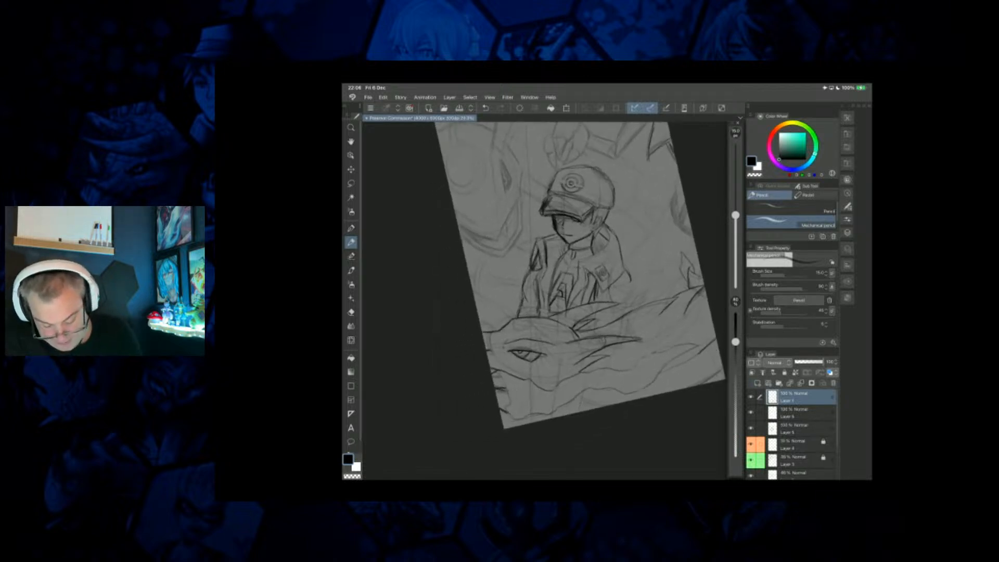
pyautogui.click(802, 413)
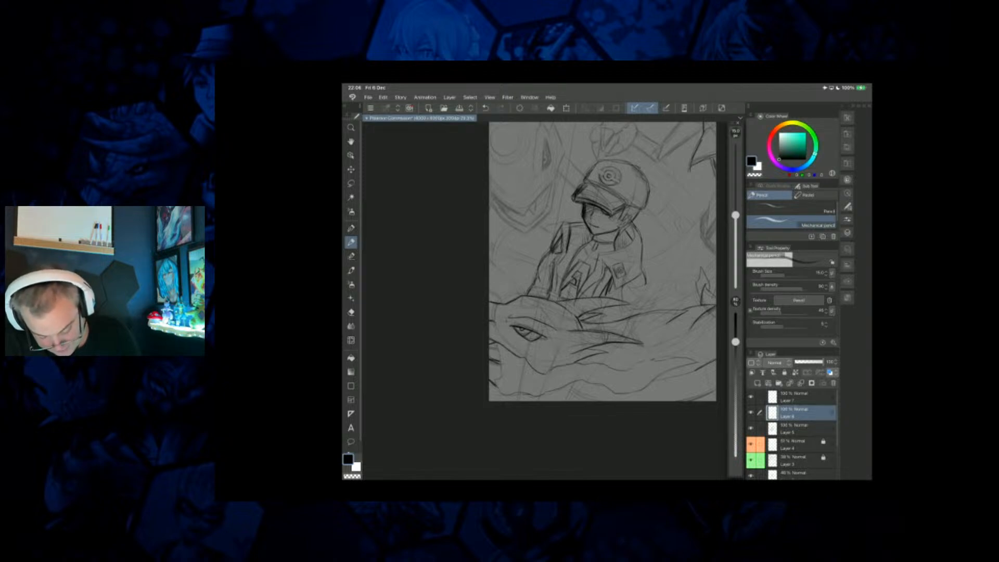
# Add contour strokes beneath the foreground creature's jaw and reshape the outer edge of the trainer's far sleeve.
pyautogui.moveTo(564, 391); pyautogui.dragTo(574, 399)
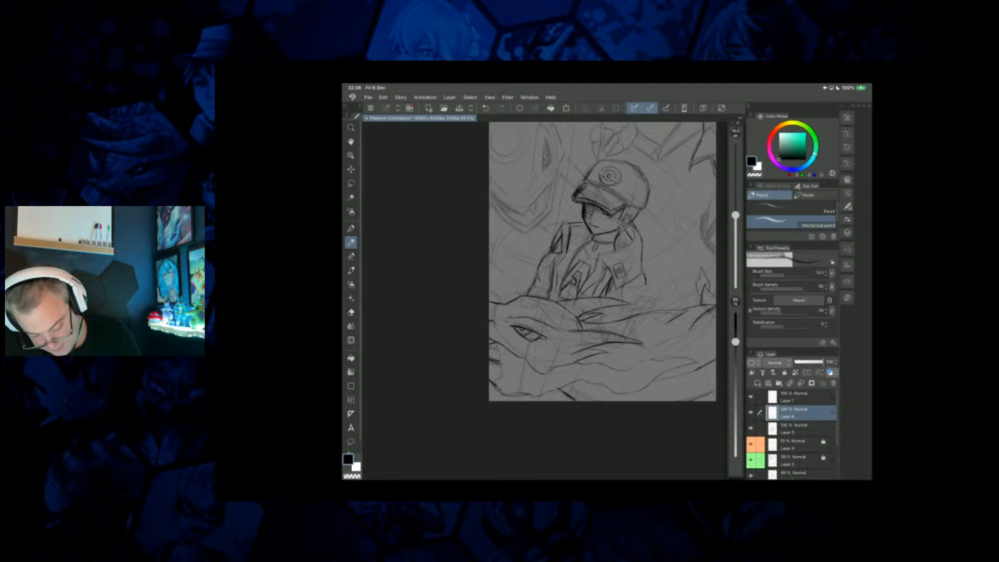
pyautogui.moveTo(509, 394); pyautogui.dragTo(518, 401)
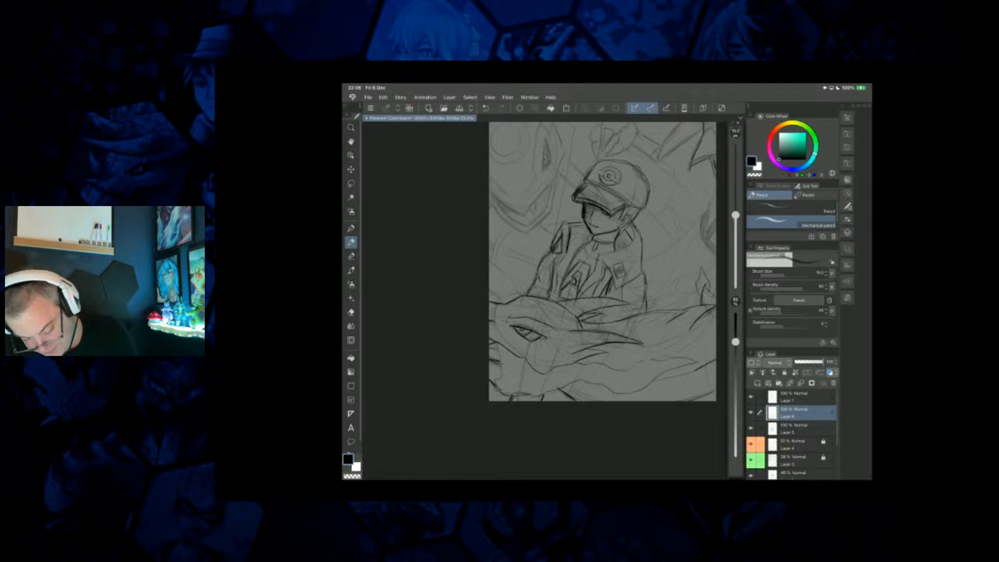
pyautogui.moveTo(642, 267); pyautogui.dragTo(656, 305)
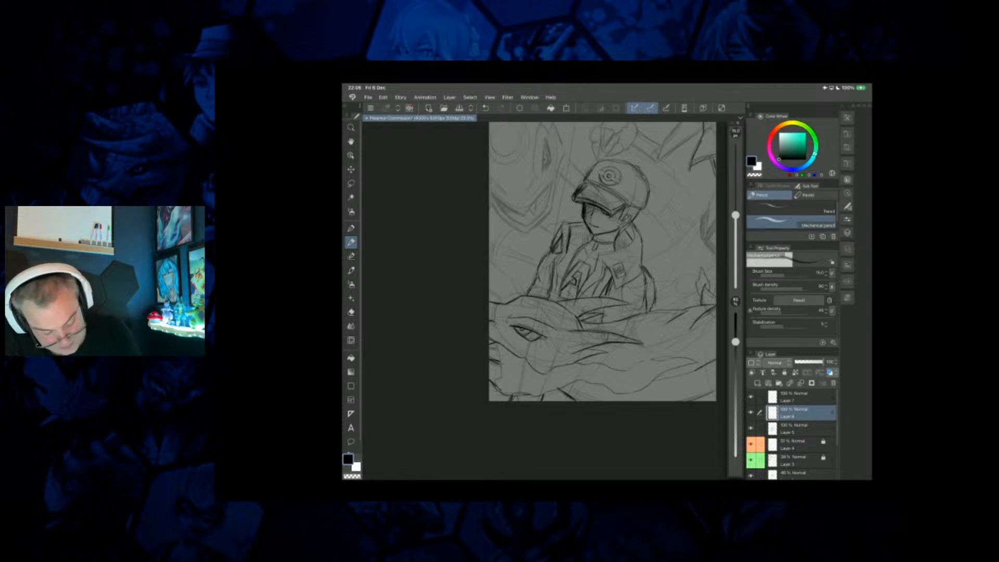
# Undo the last outer-edge stroke on the trainer's far sleeve and try a new contour for it.
pyautogui.hotkey('ctrl', 'z')
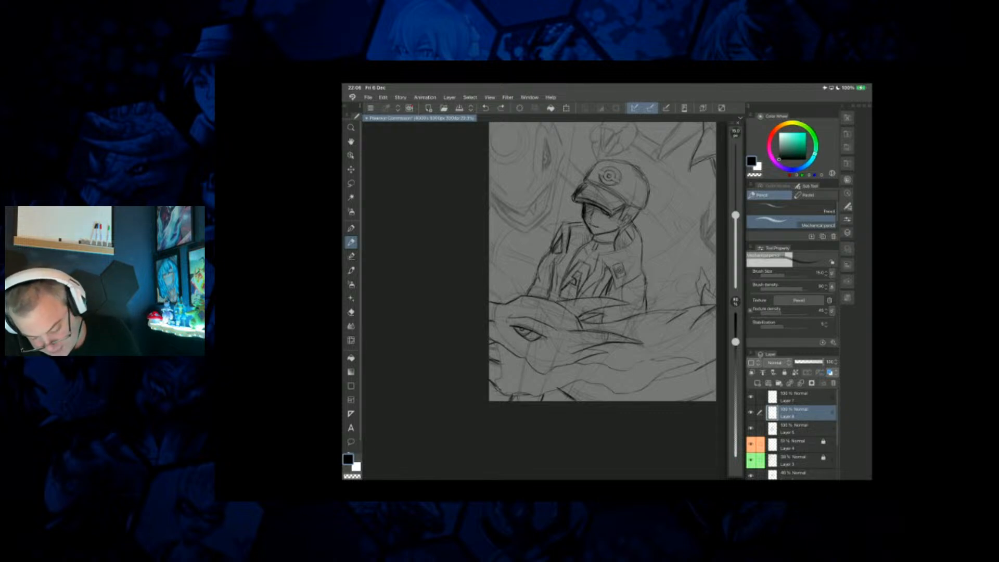
pyautogui.moveTo(645, 272); pyautogui.dragTo(649, 293)
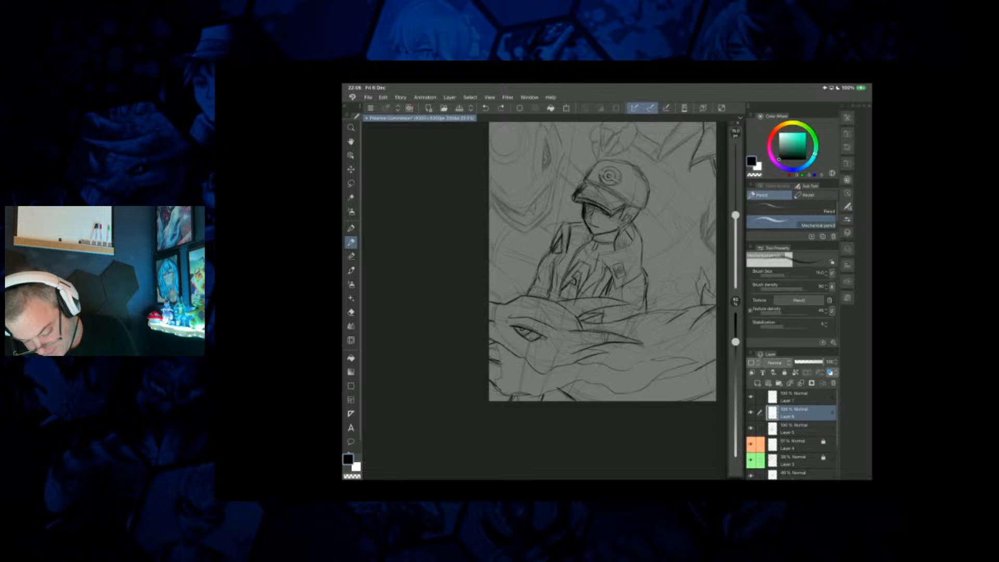
pyautogui.scroll(-2, 602, 261)
pyautogui.hotkey('ctrl', 'z')
# Switch to Layer 7 and darken the narrow, slanted eye of the background creature and the pointed socket around it.
pyautogui.click(796, 397)
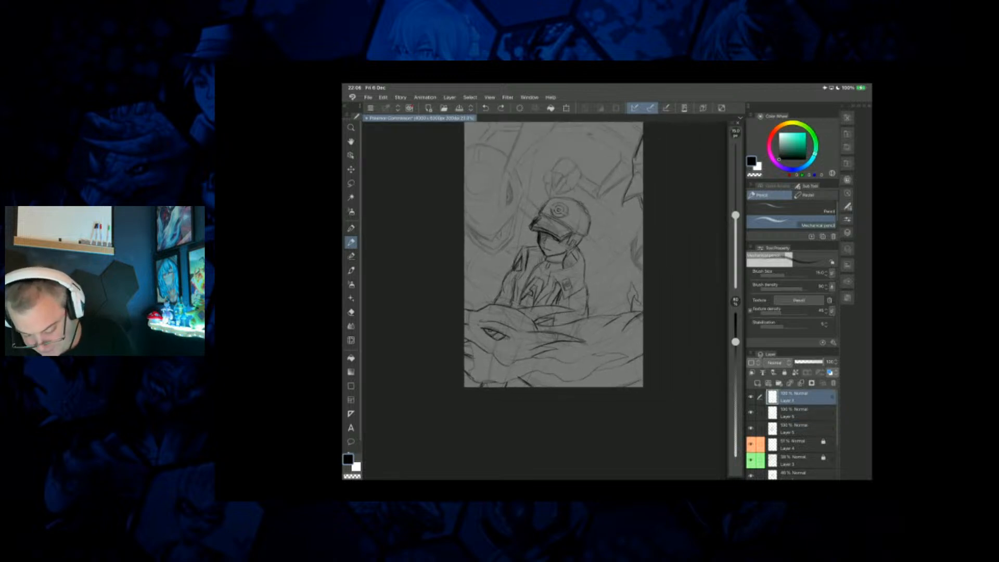
pyautogui.scroll(3, 520, 209)
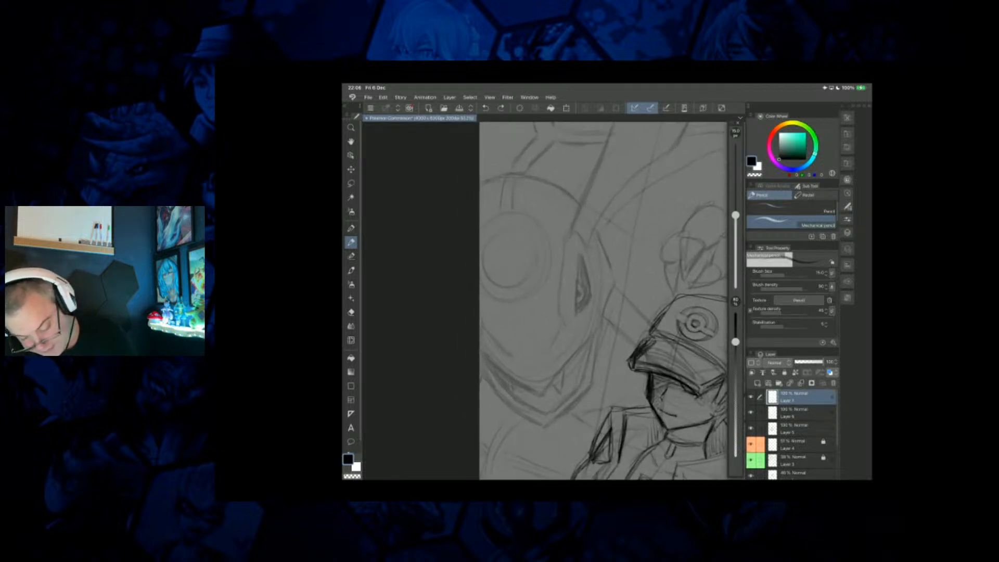
pyautogui.moveTo(581, 250)
pyautogui.mouseDown()
pyautogui.moveTo(575, 320)
pyautogui.moveTo(584, 316)
pyautogui.mouseUp()
pyautogui.moveTo(585, 262); pyautogui.dragTo(591, 295)
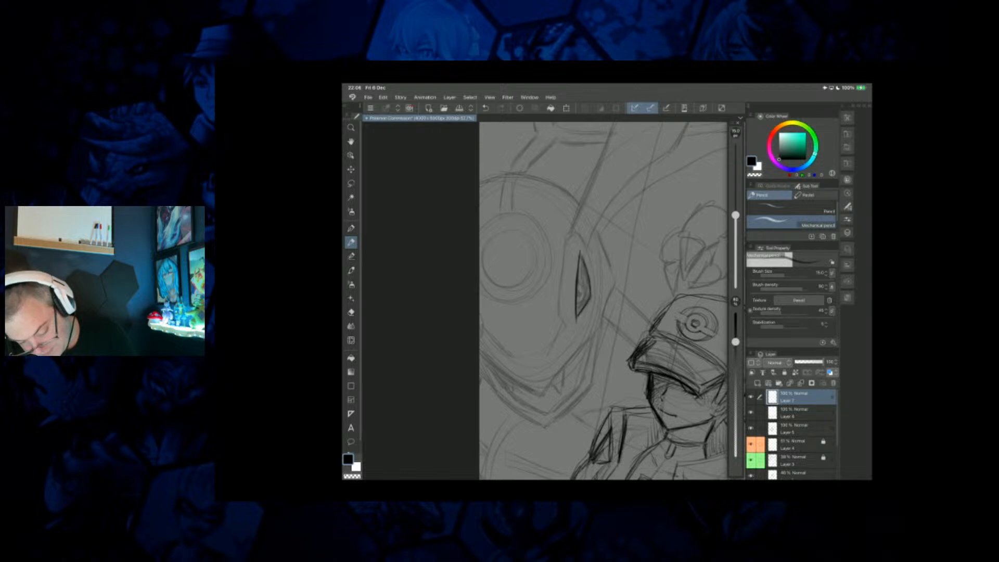
pyautogui.moveTo(585, 242)
pyautogui.mouseDown()
pyautogui.moveTo(591, 255)
pyautogui.moveTo(564, 256)
pyautogui.moveTo(557, 309)
pyautogui.mouseUp()
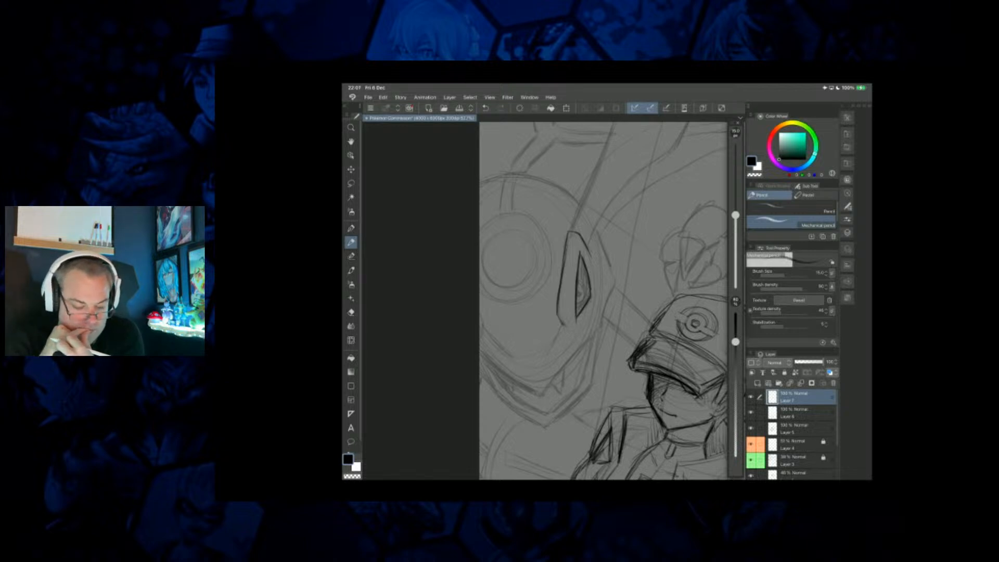
# Outline the background creature's angular cheek and the pointed lower edge of its face.
pyautogui.scroll(-5, 593, 300)
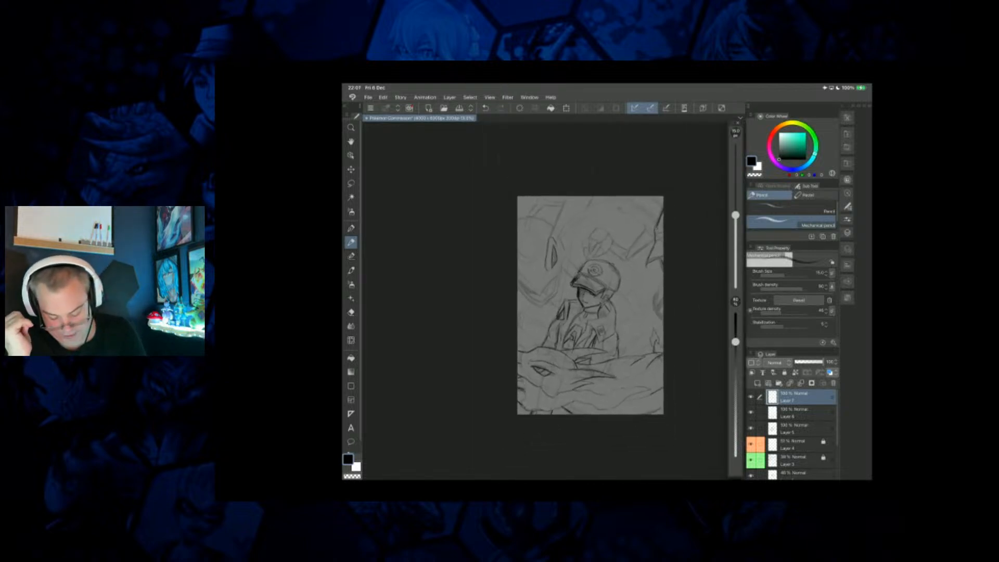
pyautogui.scroll(1, 586, 299)
pyautogui.moveTo(586, 299); pyautogui.dragTo(546, 280)
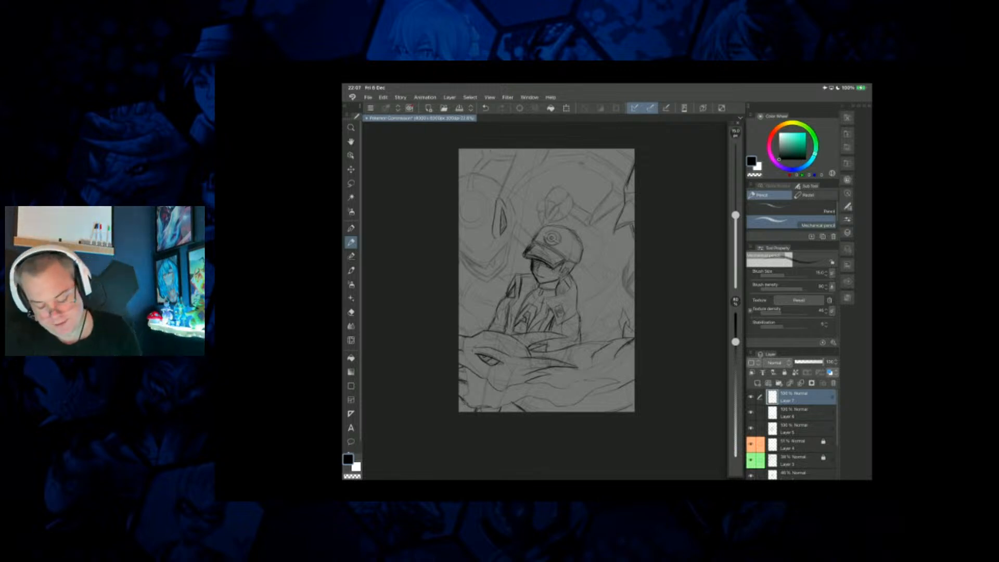
pyautogui.scroll(5, 546, 281)
pyautogui.scroll(-2, 546, 281)
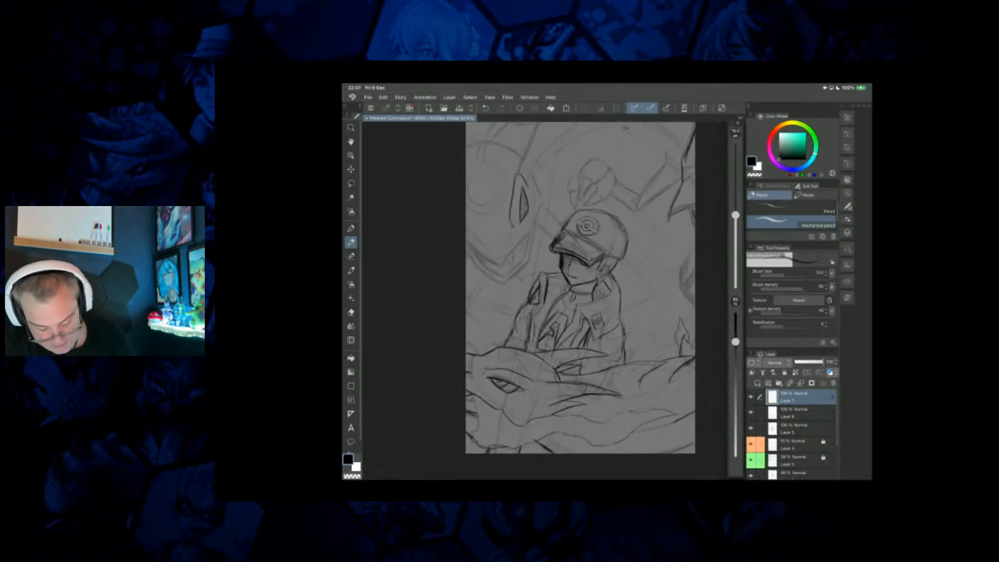
pyautogui.scroll(-1, 583, 284)
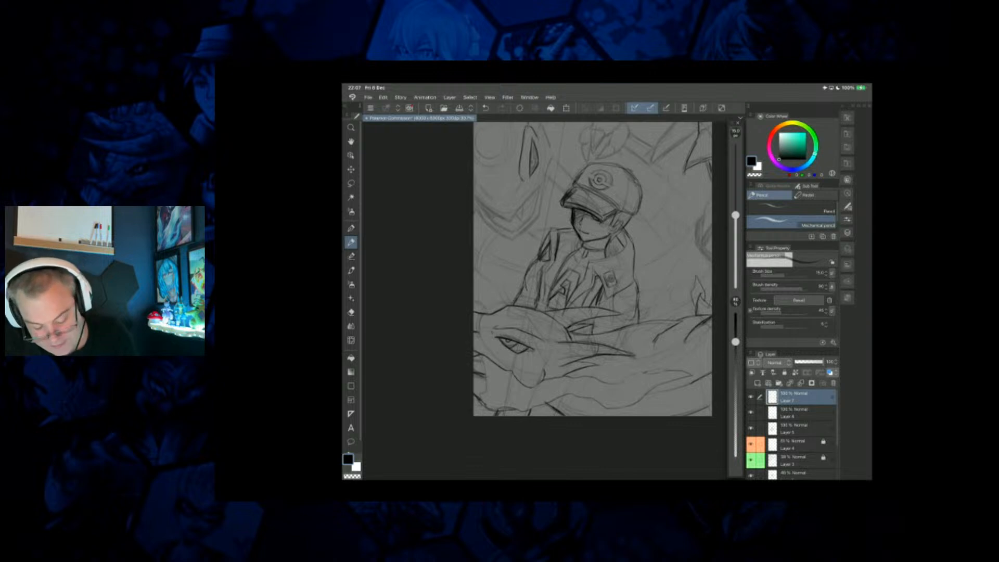
pyautogui.scroll(2, 593, 281)
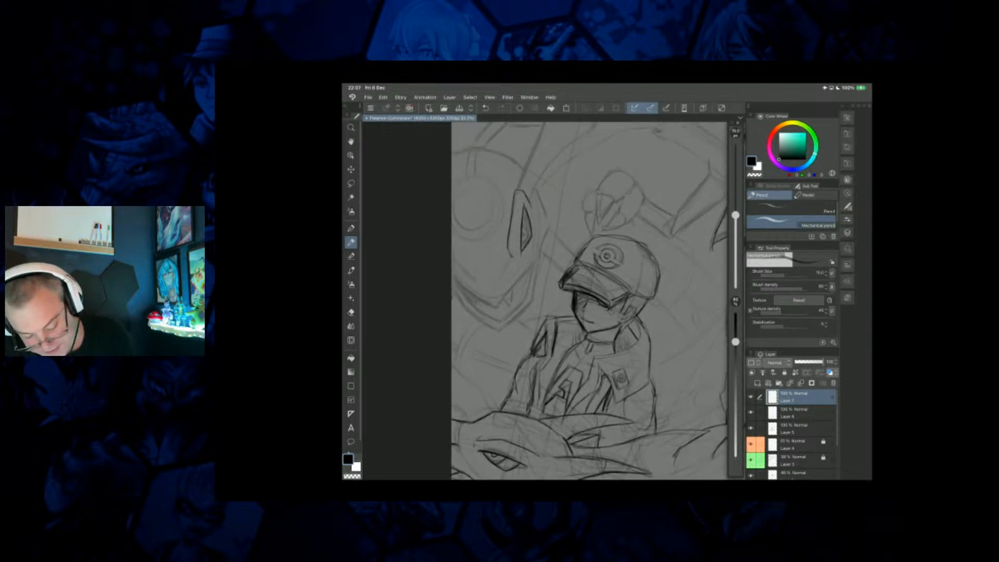
pyautogui.moveTo(539, 195)
pyautogui.mouseDown()
pyautogui.moveTo(550, 224)
pyautogui.moveTo(540, 259)
pyautogui.moveTo(497, 305)
pyautogui.moveTo(452, 277)
pyautogui.mouseUp()
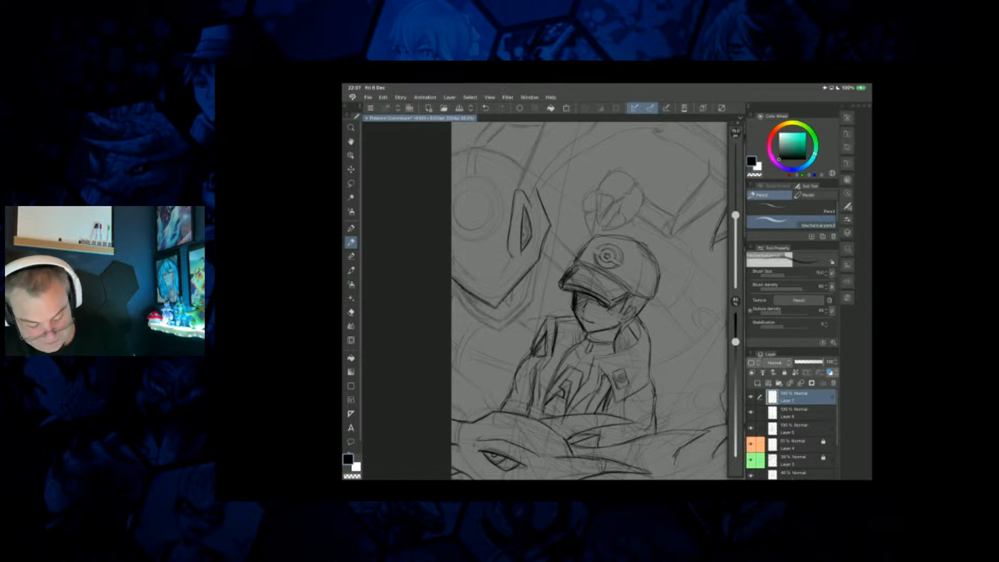
# Draw the background creature's V-shaped jaw with its inner tooth shapes, and extend the face line to the canvas edge.
pyautogui.moveTo(532, 267)
pyautogui.mouseDown()
pyautogui.moveTo(525, 302)
pyautogui.moveTo(500, 321)
pyautogui.moveTo(454, 286)
pyautogui.moveTo(481, 310)
pyautogui.moveTo(511, 302)
pyautogui.mouseUp()
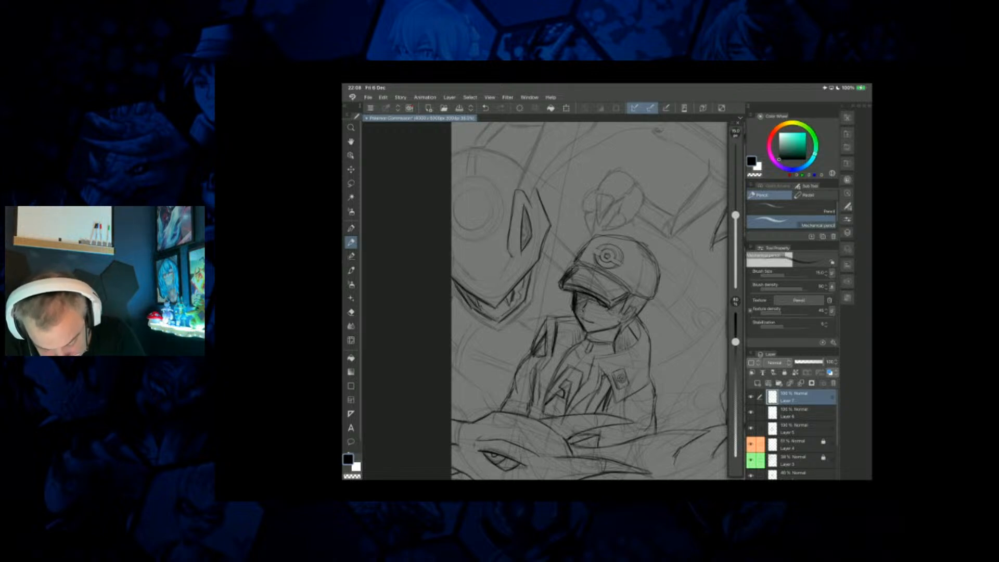
pyautogui.moveTo(524, 281)
pyautogui.mouseDown()
pyautogui.moveTo(515, 294)
pyautogui.moveTo(533, 283)
pyautogui.moveTo(528, 300)
pyautogui.mouseUp()
pyautogui.moveTo(538, 263)
pyautogui.mouseDown()
pyautogui.moveTo(533, 288)
pyautogui.moveTo(495, 329)
pyautogui.mouseUp()
pyautogui.moveTo(453, 293); pyautogui.dragTo(462, 306)
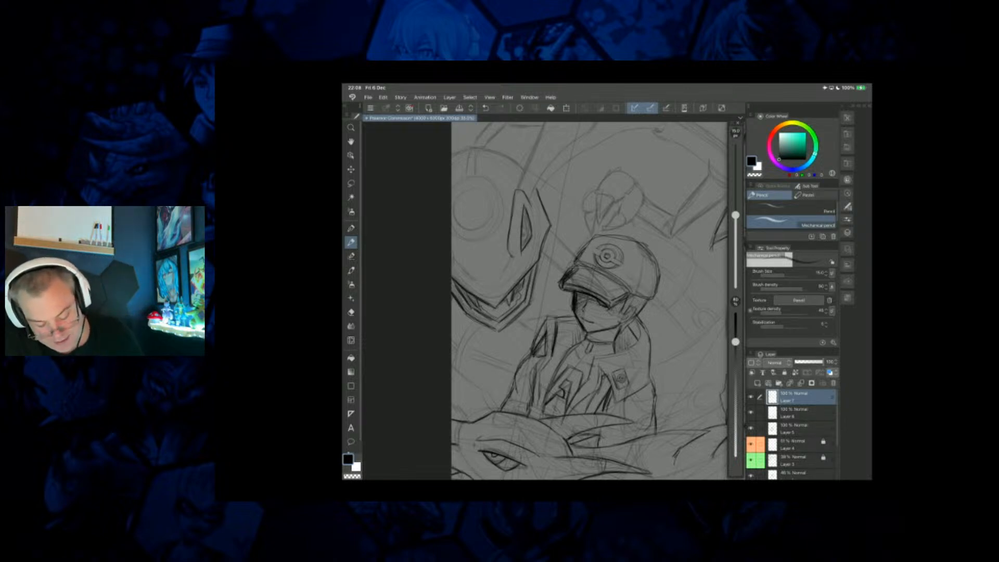
pyautogui.moveTo(452, 253); pyautogui.dragTo(462, 272)
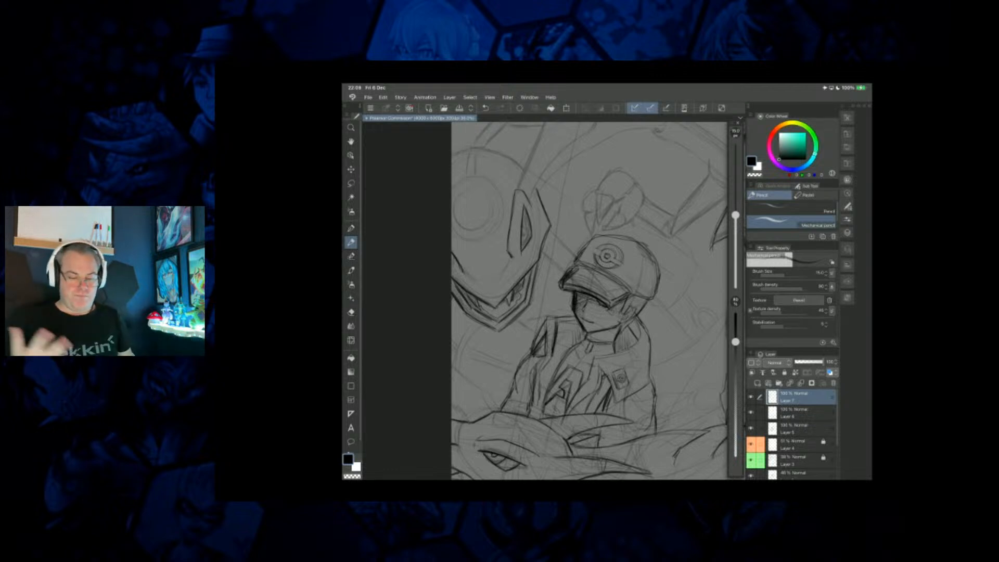
# Draw the two long horn lines rising from above the background creature's eye to the canvas edge.
pyautogui.moveTo(607, 256); pyautogui.dragTo(616, 333)
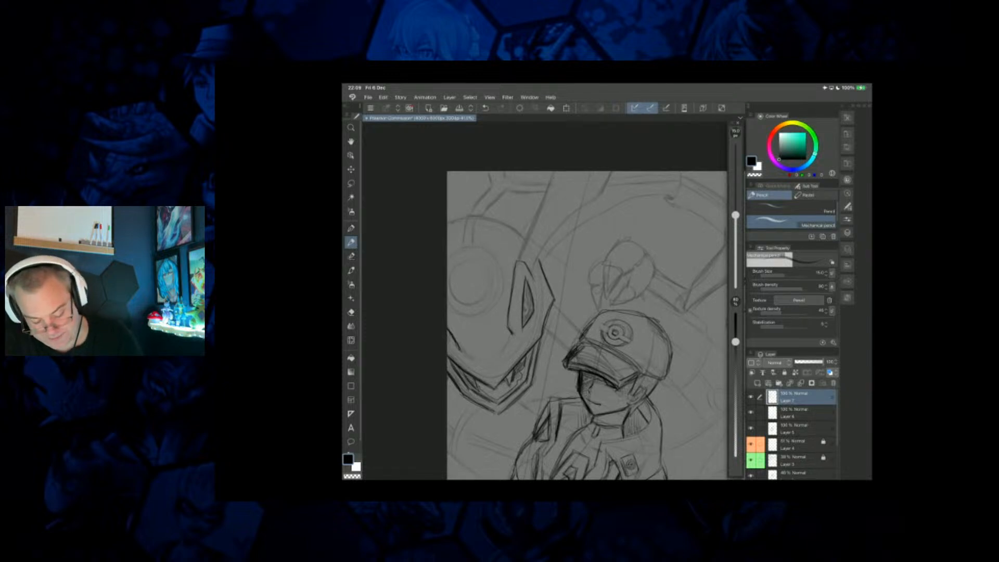
pyautogui.moveTo(534, 267); pyautogui.dragTo(611, 171)
pyautogui.moveTo(598, 195)
pyautogui.mouseDown()
pyautogui.moveTo(605, 182)
pyautogui.moveTo(542, 204)
pyautogui.moveTo(523, 245)
pyautogui.mouseUp()
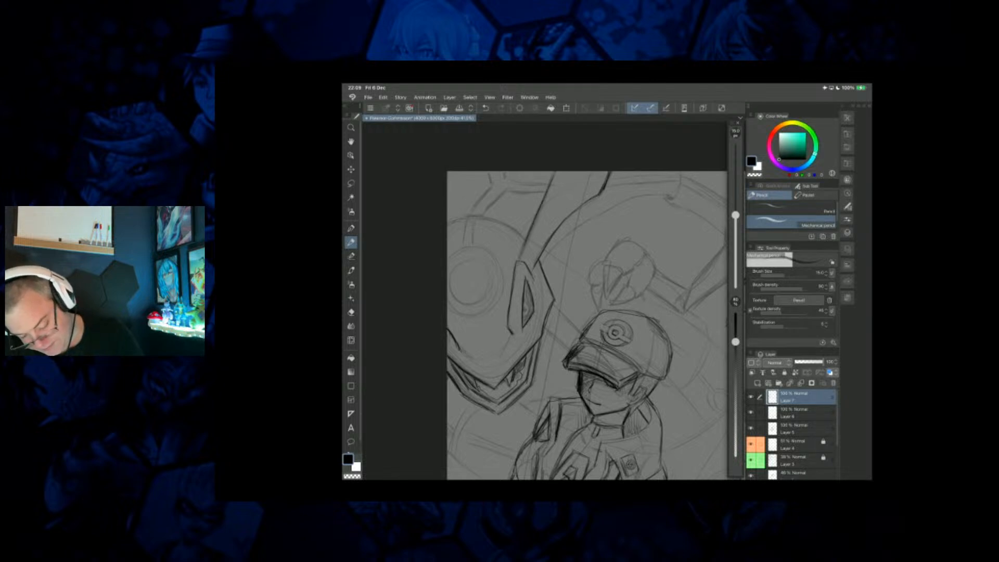
# Darken the round disc and curved dome on the background creature's head, and add the crest lines above it.
pyautogui.scroll(-5, 544, 301)
pyautogui.scroll(1, 544, 301)
pyautogui.scroll(2, 544, 301)
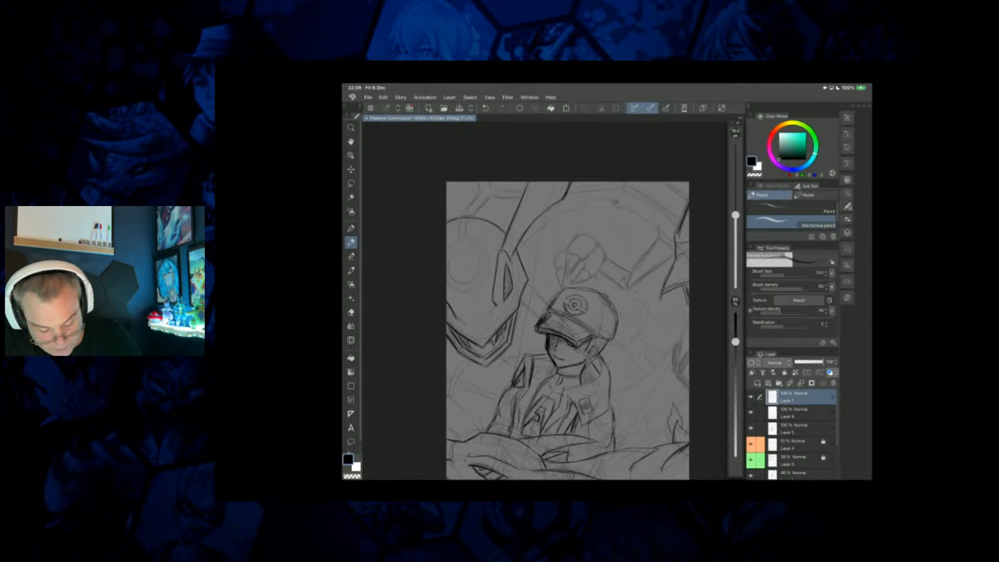
pyautogui.moveTo(487, 245); pyautogui.dragTo(487, 270)
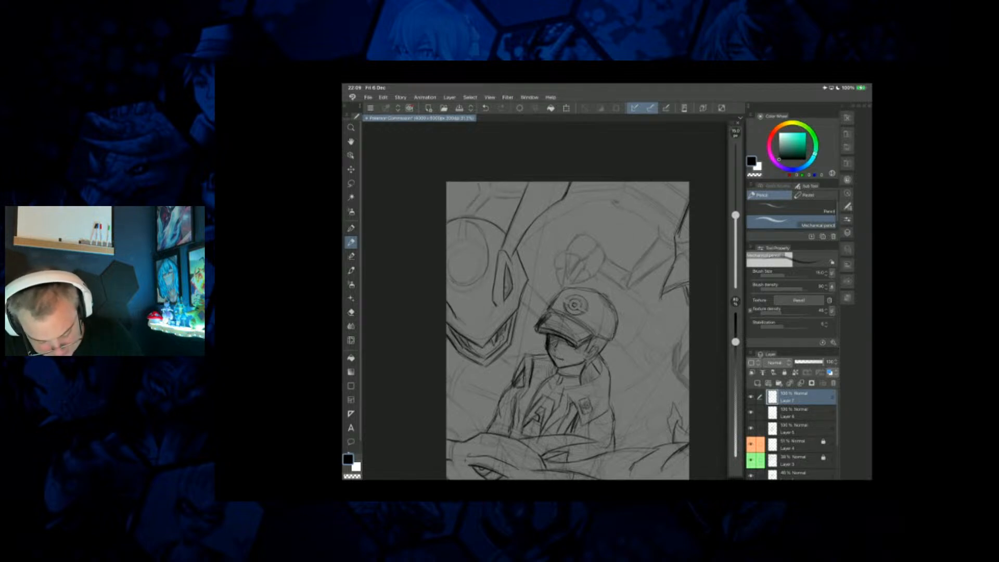
pyautogui.moveTo(448, 228); pyautogui.dragTo(465, 221)
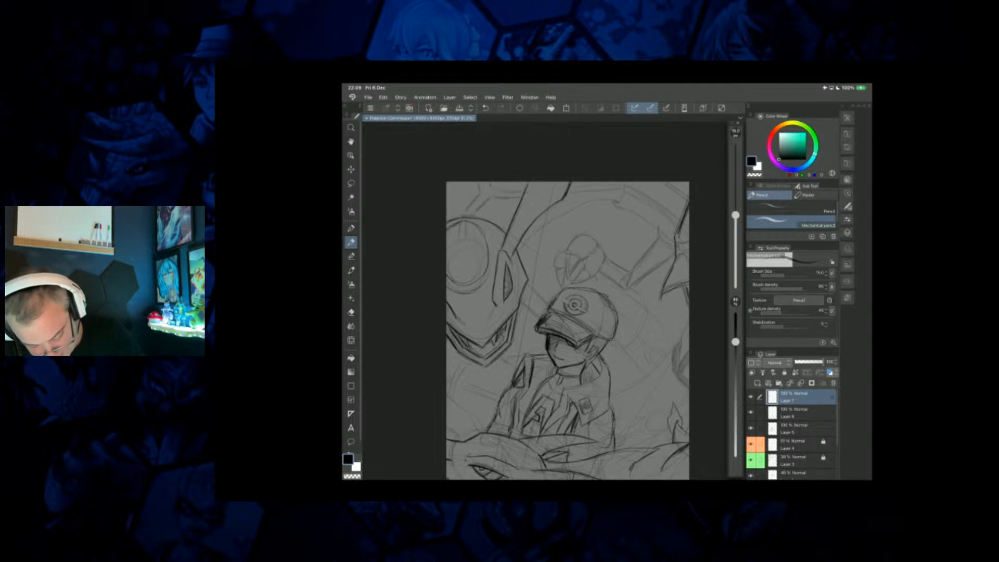
pyautogui.moveTo(489, 274); pyautogui.dragTo(477, 288)
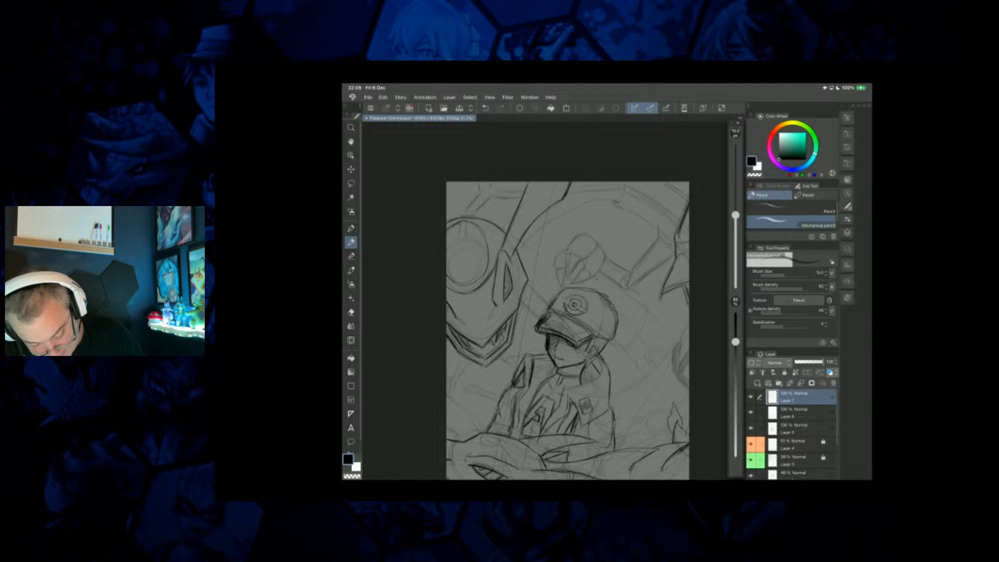
pyautogui.moveTo(480, 221); pyautogui.dragTo(490, 232)
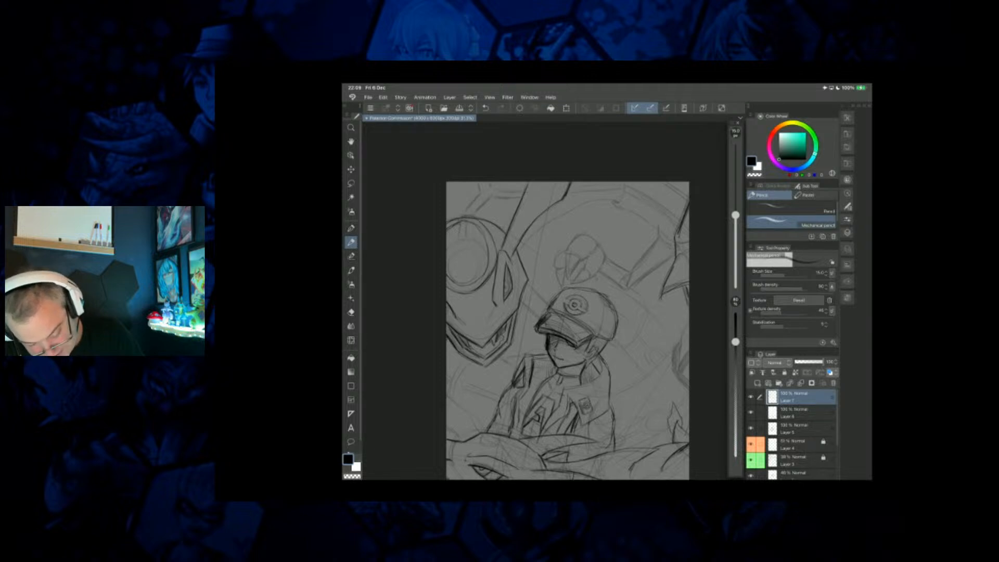
pyautogui.moveTo(447, 204)
pyautogui.mouseDown()
pyautogui.moveTo(456, 182)
pyautogui.moveTo(464, 215)
pyautogui.moveTo(512, 199)
pyautogui.moveTo(476, 214)
pyautogui.mouseUp()
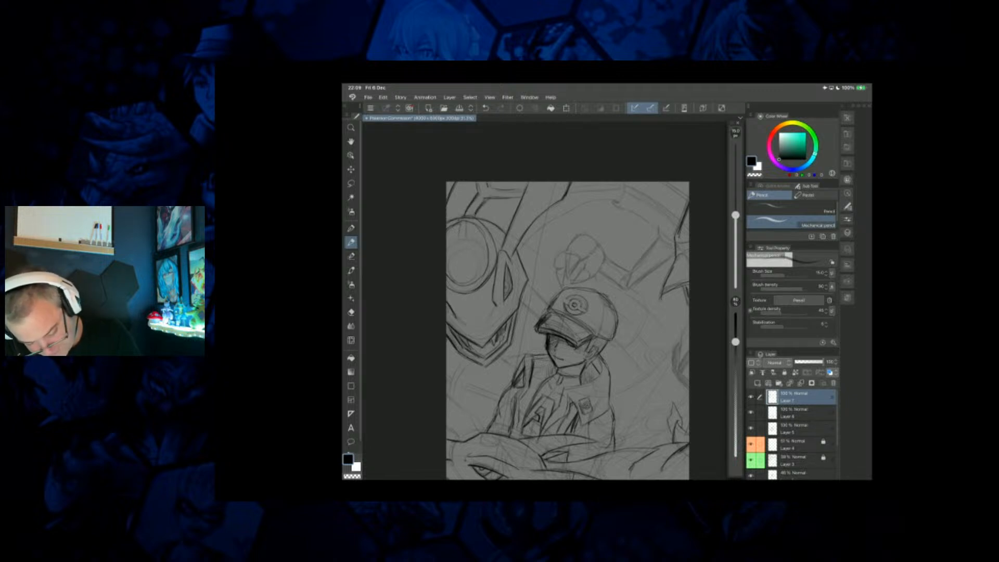
# Draw the hooked end and parallel curved edges of the band arching behind the trainer toward the pointed claw shapes.
pyautogui.scroll(-4, 546, 301)
pyautogui.scroll(4, 547, 302)
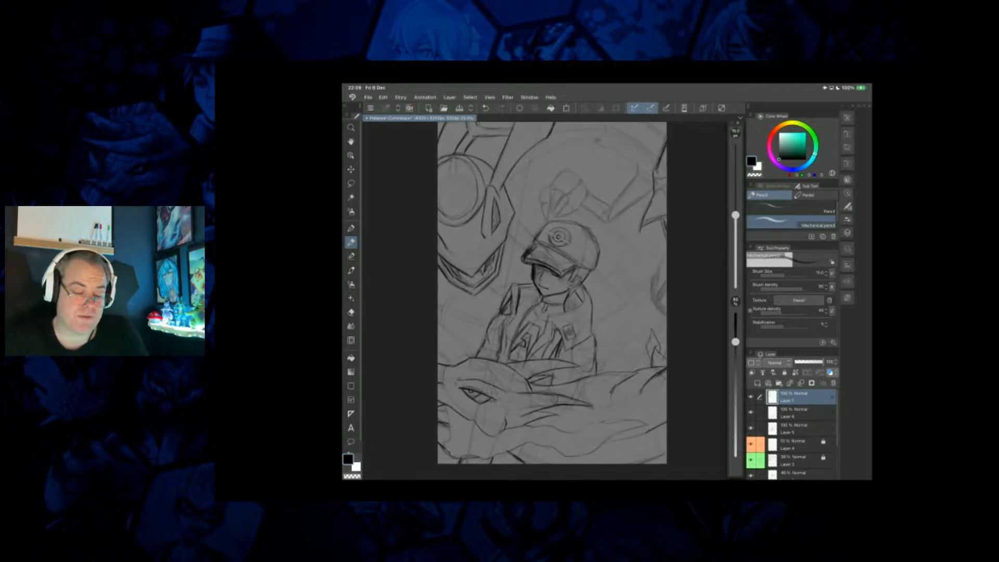
pyautogui.scroll(1, 547, 300)
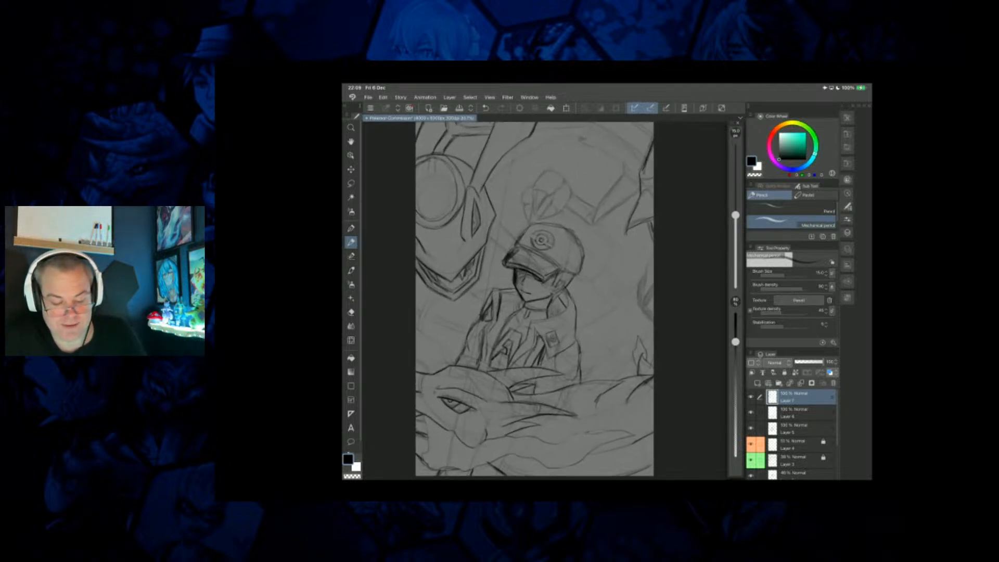
pyautogui.moveTo(542, 239); pyautogui.dragTo(520, 285)
pyautogui.scroll(2, 514, 328)
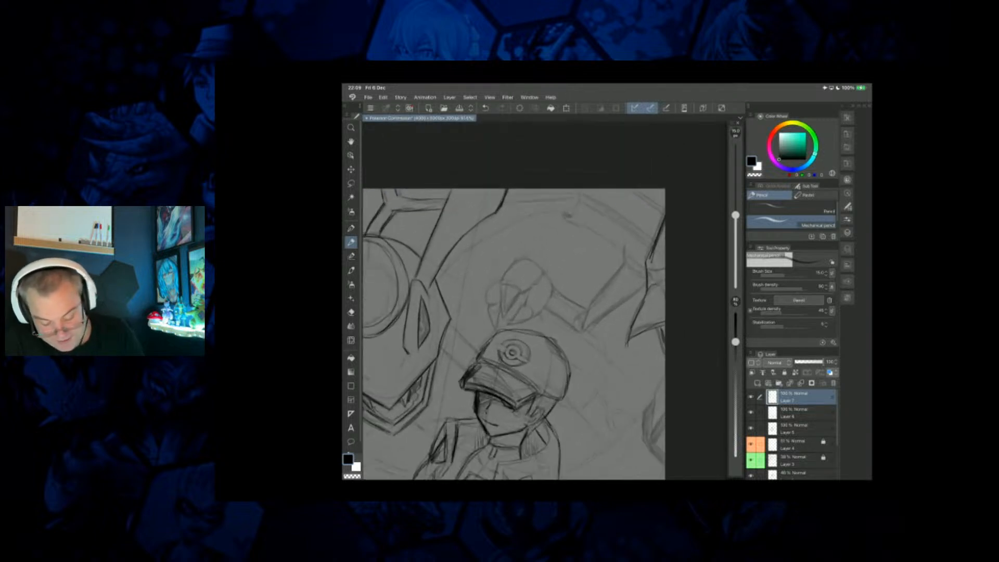
pyautogui.moveTo(580, 190); pyautogui.dragTo(573, 214)
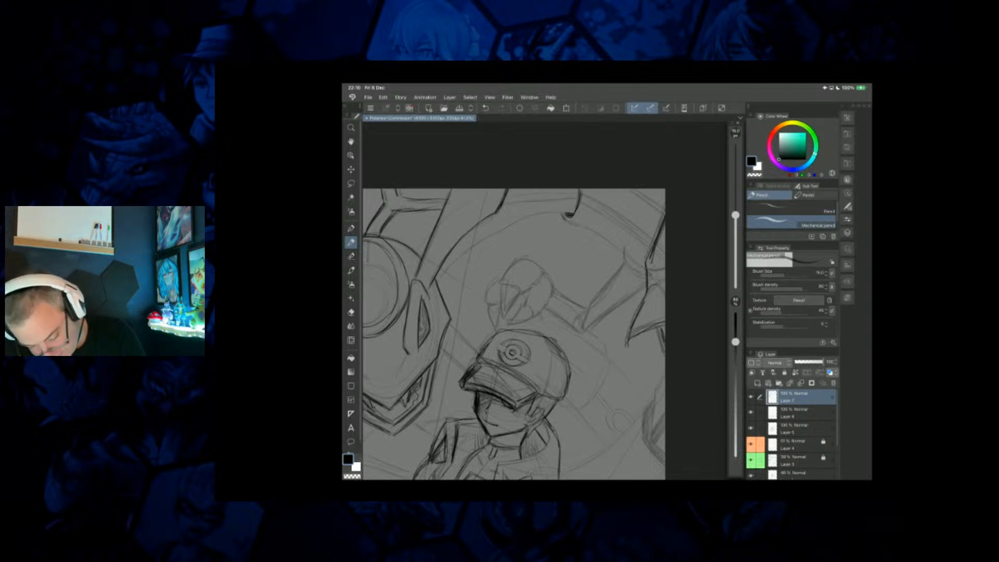
pyautogui.moveTo(578, 226); pyautogui.dragTo(642, 269)
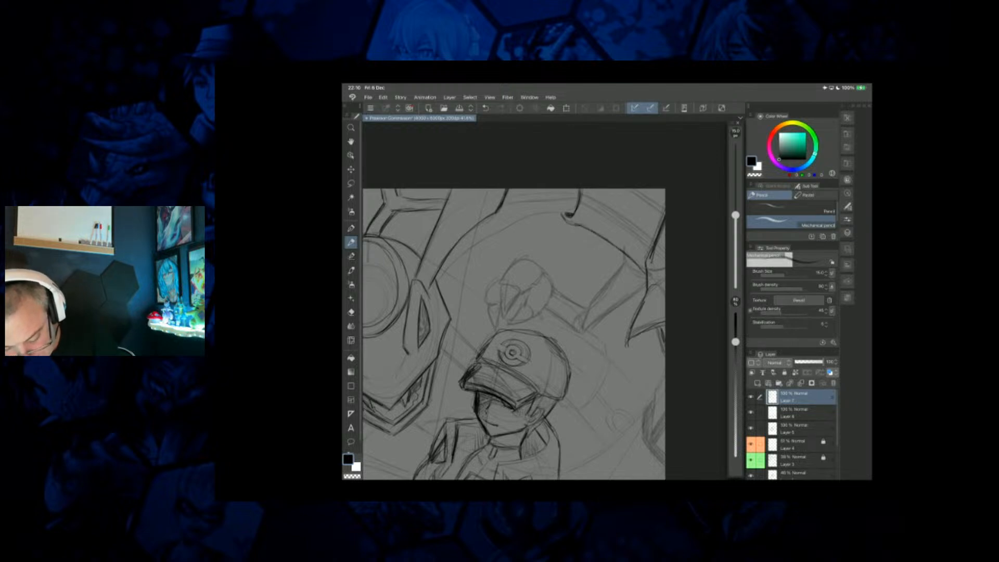
pyautogui.moveTo(582, 203); pyautogui.dragTo(649, 250)
pyautogui.moveTo(615, 212)
pyautogui.mouseDown()
pyautogui.moveTo(649, 240)
pyautogui.moveTo(583, 196)
pyautogui.mouseUp()
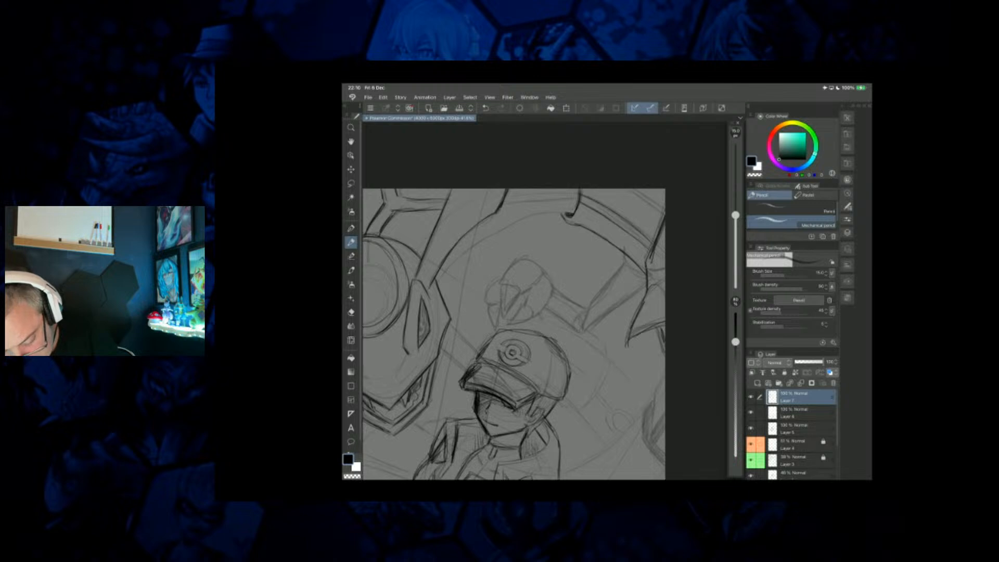
pyautogui.moveTo(647, 189); pyautogui.dragTo(662, 199)
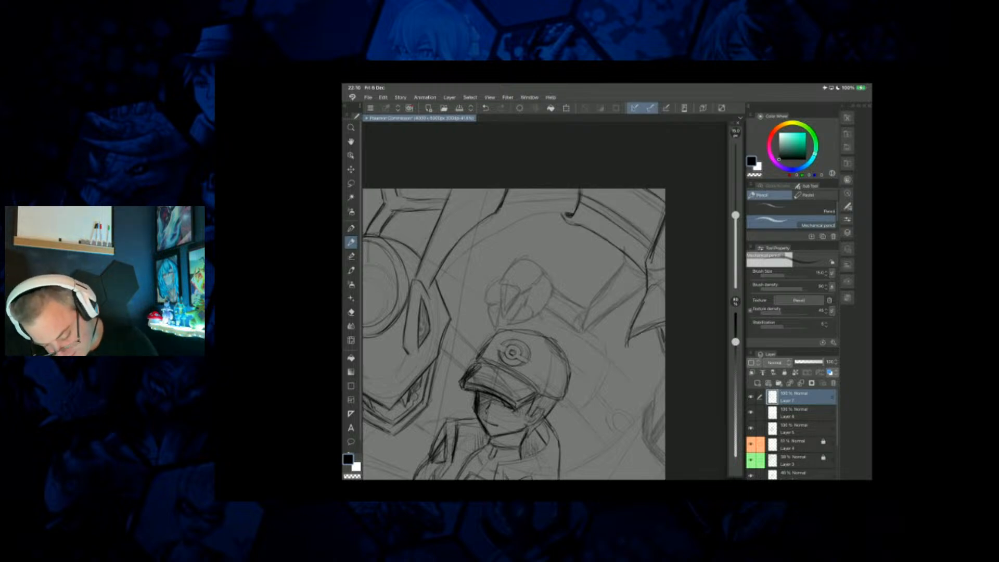
# Draw the arc connecting the band's hooked end to the background creature's head, and add the contour above it.
pyautogui.moveTo(565, 211)
pyautogui.mouseDown()
pyautogui.moveTo(494, 229)
pyautogui.moveTo(439, 269)
pyautogui.mouseUp()
pyautogui.moveTo(511, 225); pyautogui.dragTo(481, 240)
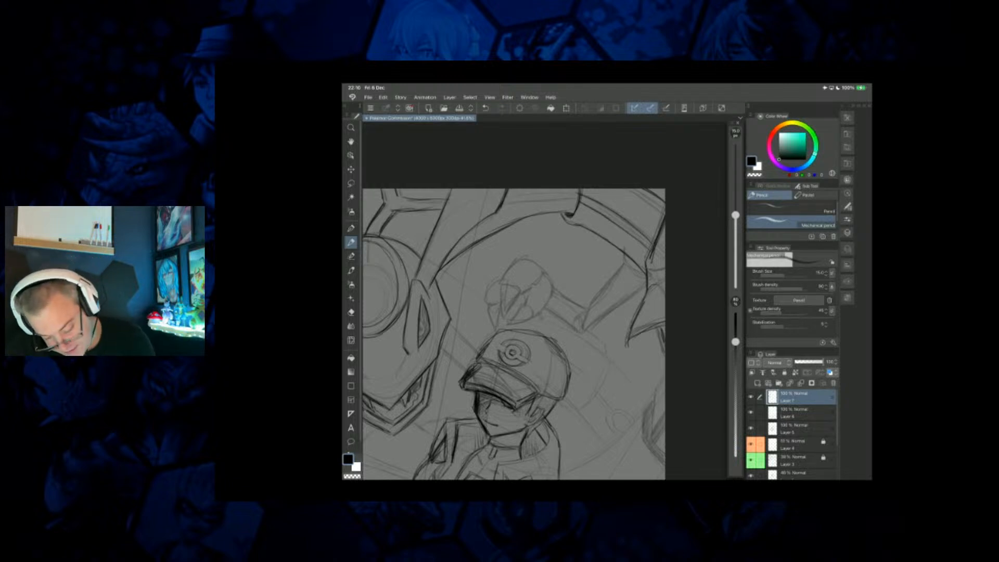
pyautogui.moveTo(520, 203)
pyautogui.mouseDown()
pyautogui.moveTo(579, 194)
pyautogui.moveTo(559, 190)
pyautogui.mouseUp()
# Darken the background creature's arm above the trainer's cap, drawing the tapered upper segment and the narrow forearm toward the hand.
pyautogui.moveTo(512, 352); pyautogui.dragTo(460, 326)
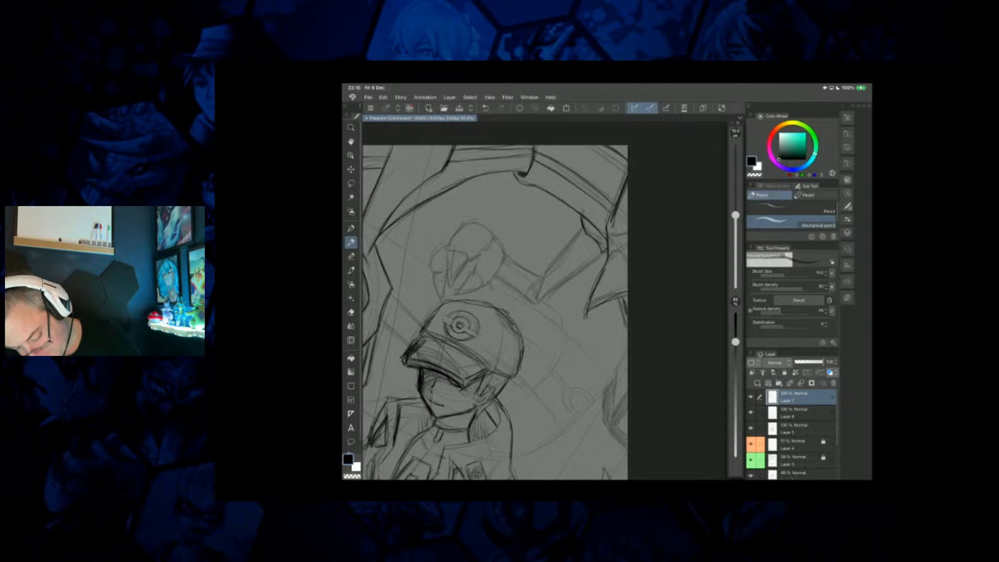
pyautogui.moveTo(584, 235); pyautogui.dragTo(543, 274)
pyautogui.moveTo(605, 252); pyautogui.dragTo(537, 296)
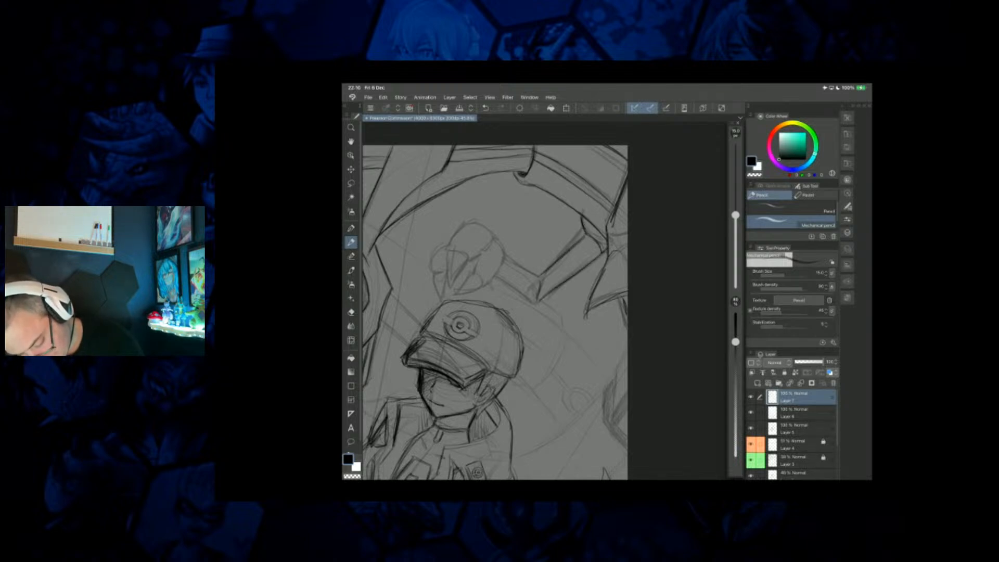
pyautogui.moveTo(582, 221); pyautogui.dragTo(618, 306)
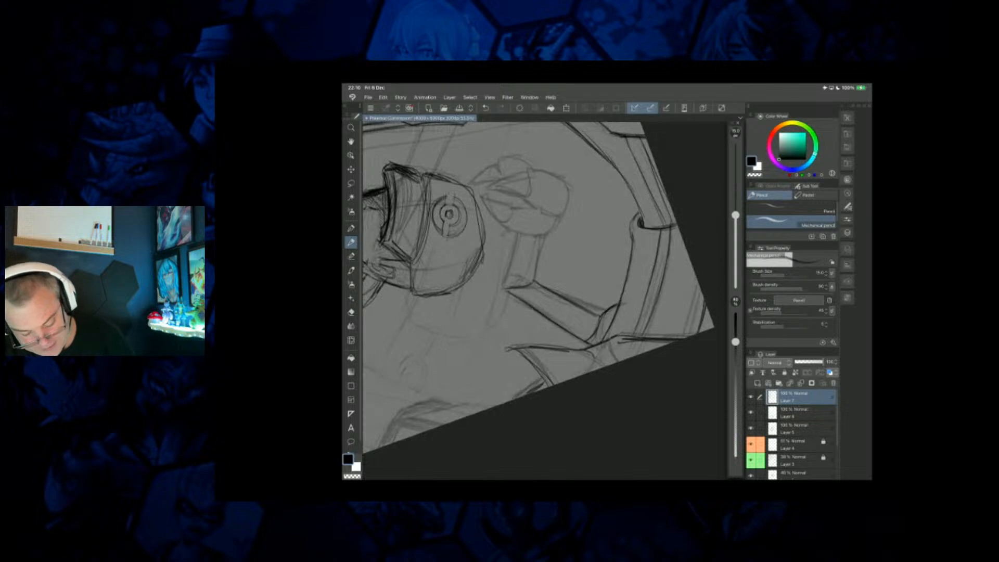
pyautogui.moveTo(544, 236)
pyautogui.mouseDown()
pyautogui.moveTo(535, 279)
pyautogui.moveTo(511, 263)
pyautogui.moveTo(502, 288)
pyautogui.mouseUp()
pyautogui.moveTo(581, 221)
pyautogui.mouseDown()
pyautogui.moveTo(561, 303)
pyautogui.moveTo(541, 325)
pyautogui.mouseUp()
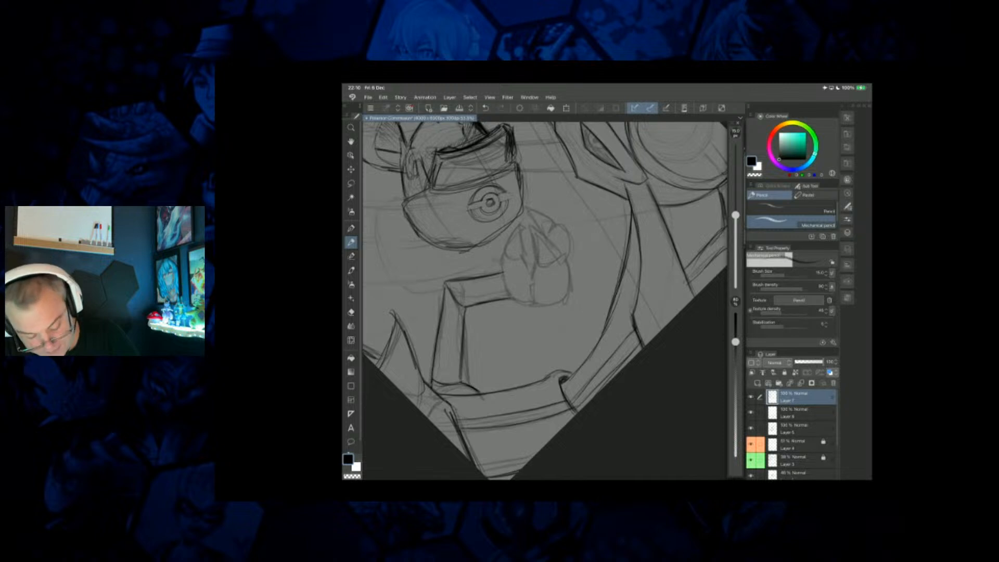
# Darken the background creature's clawed hand above the trainer's cap, outlining the pointed fingers and rounded palm.
pyautogui.moveTo(538, 228)
pyautogui.mouseDown()
pyautogui.moveTo(529, 258)
pyautogui.moveTo(555, 250)
pyautogui.moveTo(562, 264)
pyautogui.mouseUp()
pyautogui.moveTo(555, 227)
pyautogui.mouseDown()
pyautogui.moveTo(568, 244)
pyautogui.moveTo(558, 308)
pyautogui.moveTo(528, 302)
pyautogui.moveTo(536, 262)
pyautogui.moveTo(505, 252)
pyautogui.mouseUp()
pyautogui.moveTo(503, 252)
pyautogui.mouseDown()
pyautogui.moveTo(510, 295)
pyautogui.moveTo(528, 305)
pyautogui.moveTo(522, 225)
pyautogui.moveTo(557, 229)
pyautogui.moveTo(539, 209)
pyautogui.mouseUp()
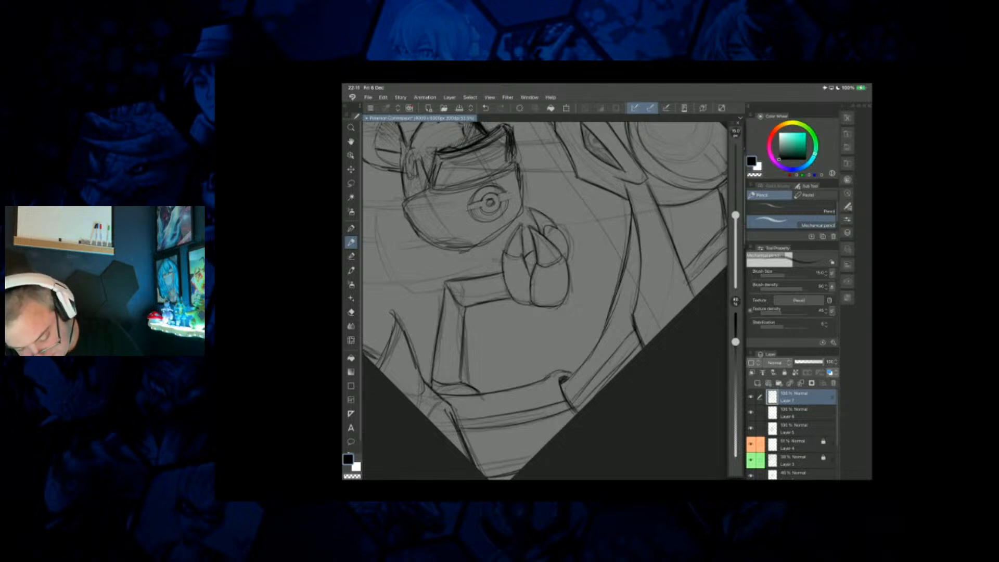
pyautogui.scroll(-3, 544, 292)
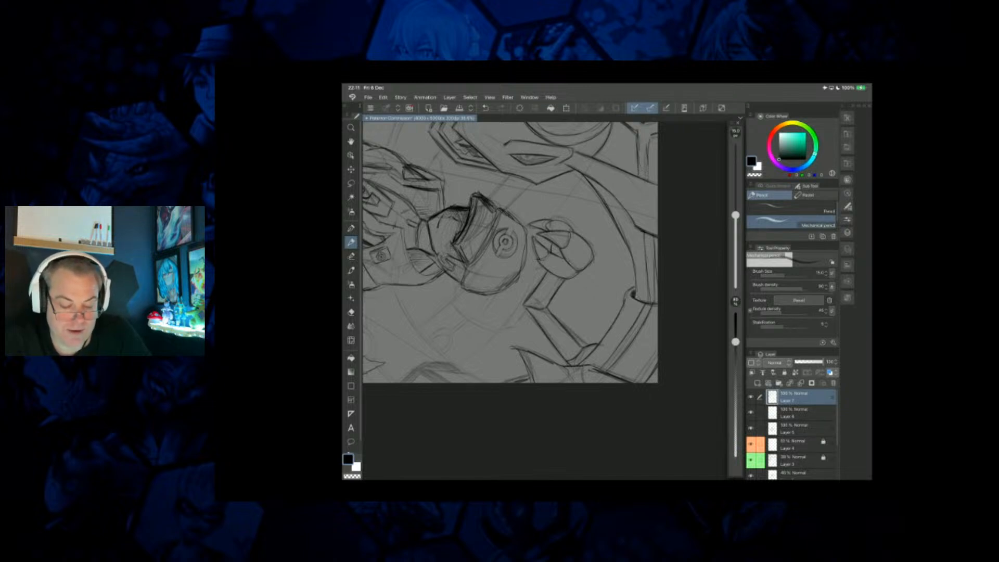
pyautogui.scroll(-2, 521, 249)
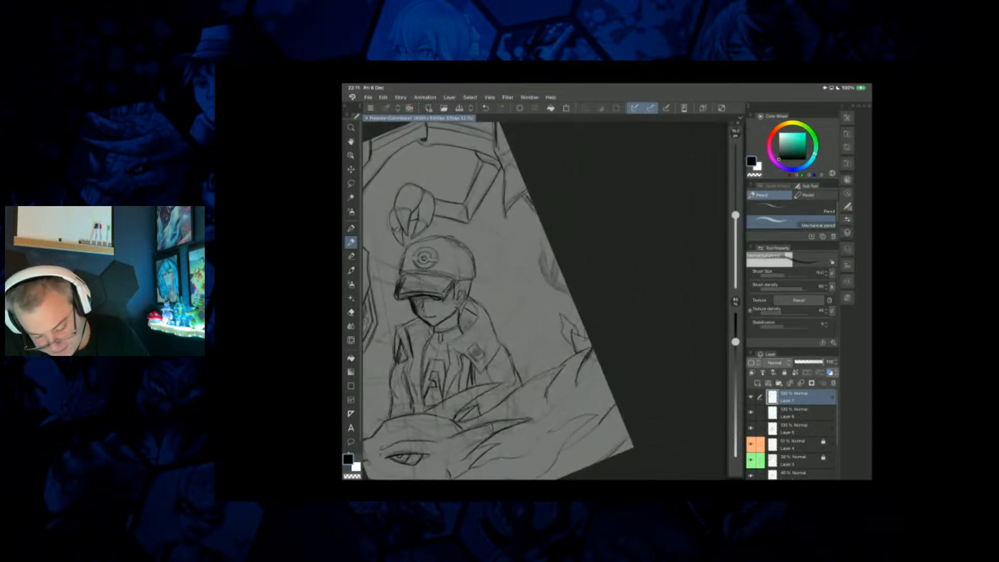
# Draw the angular spike at the canvas edge behind the trainer, and add the long curve from it toward his shoulder.
pyautogui.scroll(2, 520, 271)
pyautogui.hscroll(1, 520, 291)
pyautogui.moveTo(519, 228); pyautogui.dragTo(531, 284)
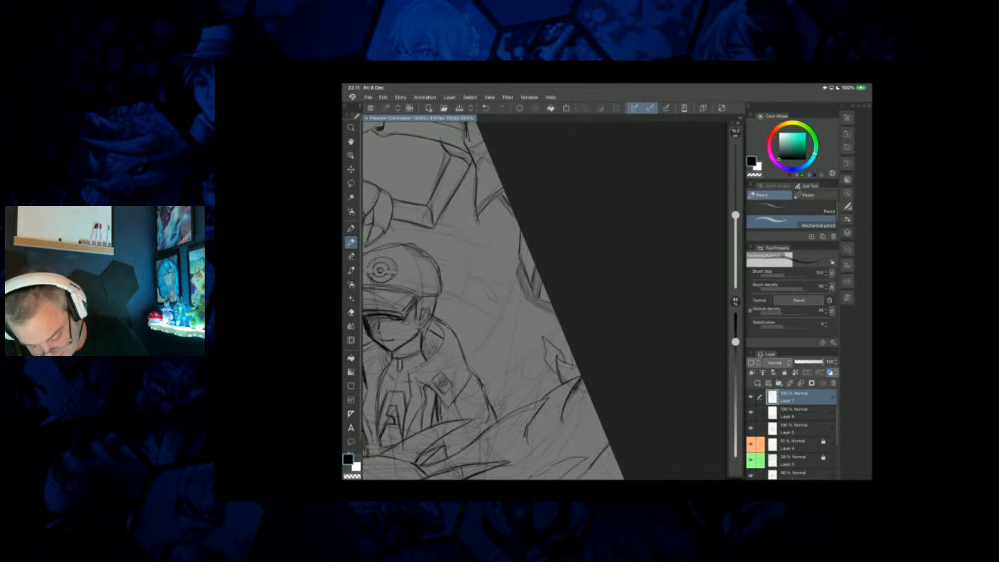
pyautogui.moveTo(529, 301); pyautogui.dragTo(554, 314)
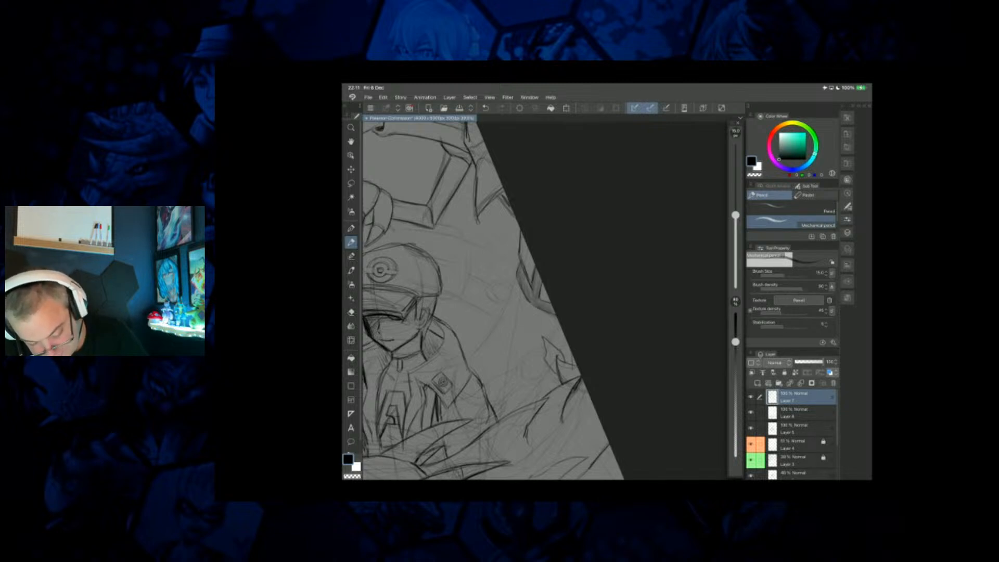
pyautogui.moveTo(515, 273); pyautogui.dragTo(473, 350)
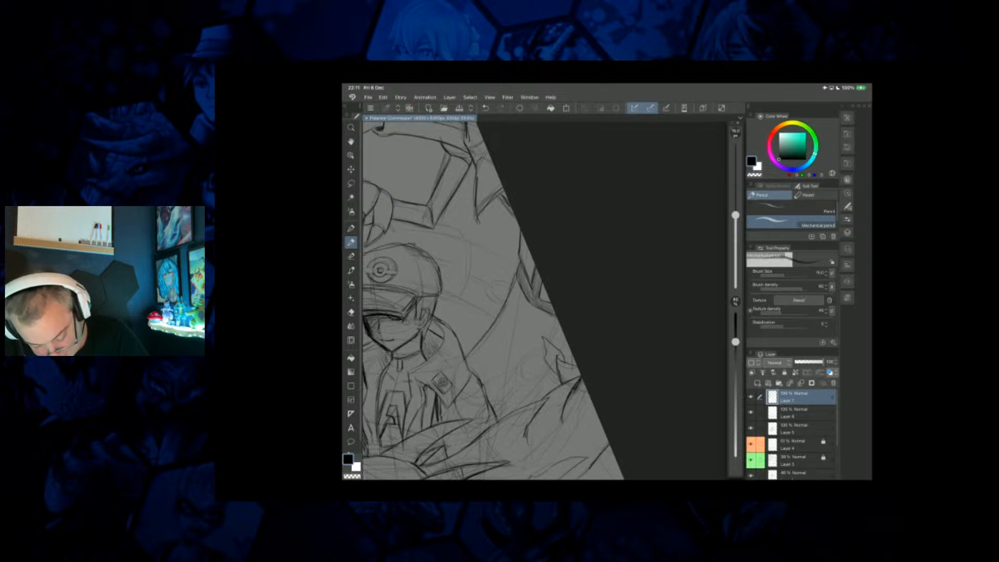
# Draw the oval ring and its connecting band behind the trainer's shoulder, beside the small pointed spike.
pyautogui.moveTo(537, 341); pyautogui.dragTo(510, 378)
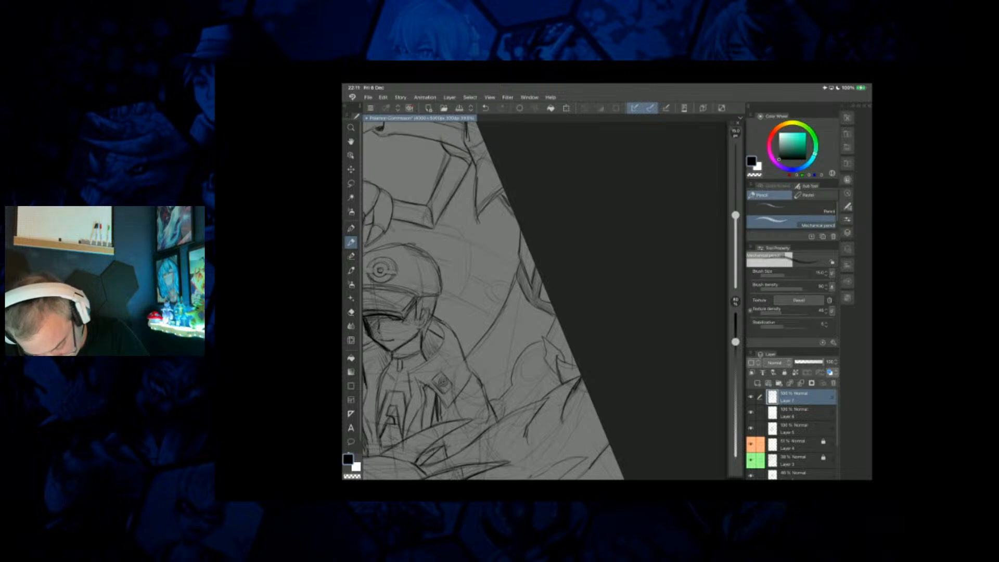
pyautogui.moveTo(513, 380); pyautogui.dragTo(540, 381)
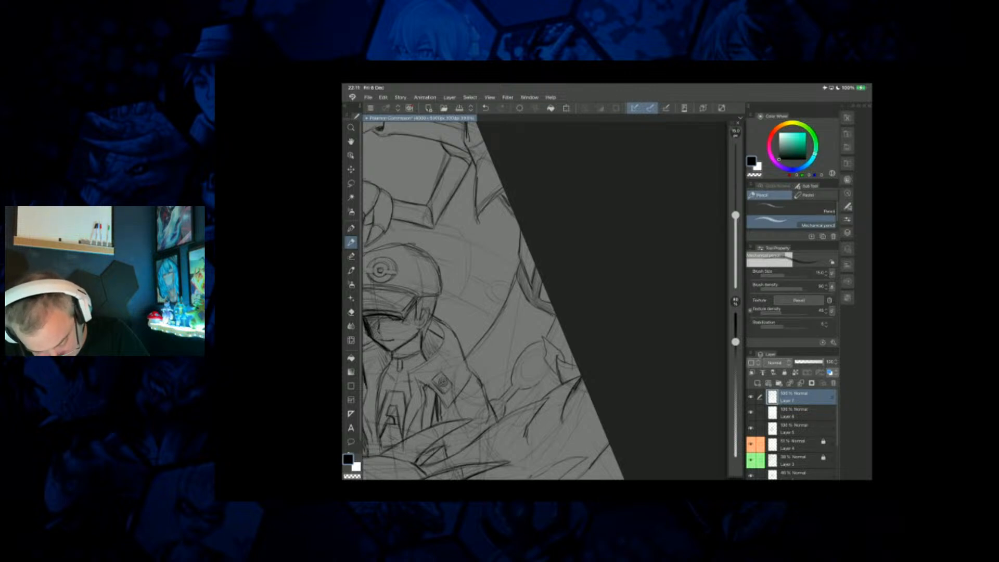
pyautogui.moveTo(560, 327); pyautogui.dragTo(552, 343)
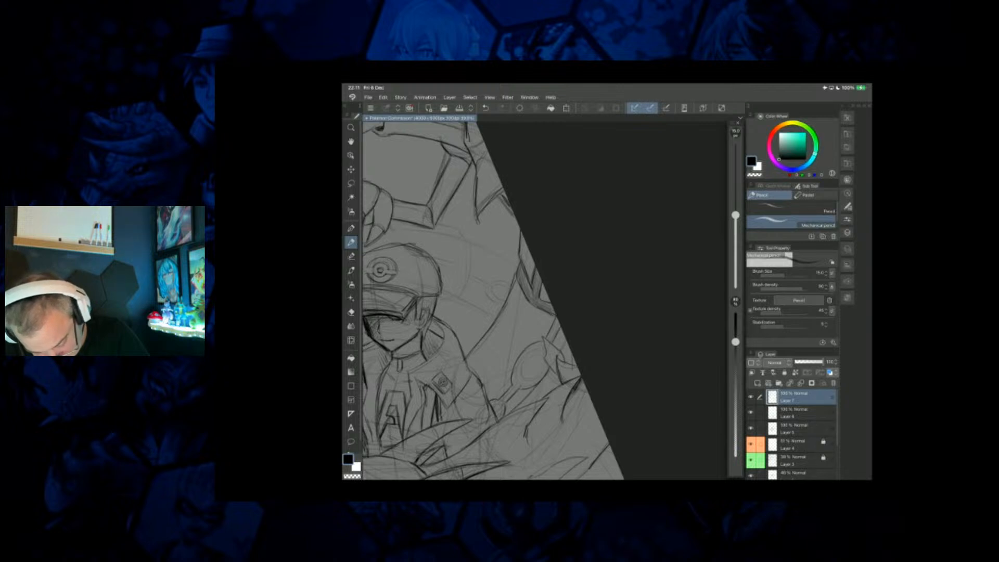
pyautogui.moveTo(544, 353); pyautogui.dragTo(521, 378)
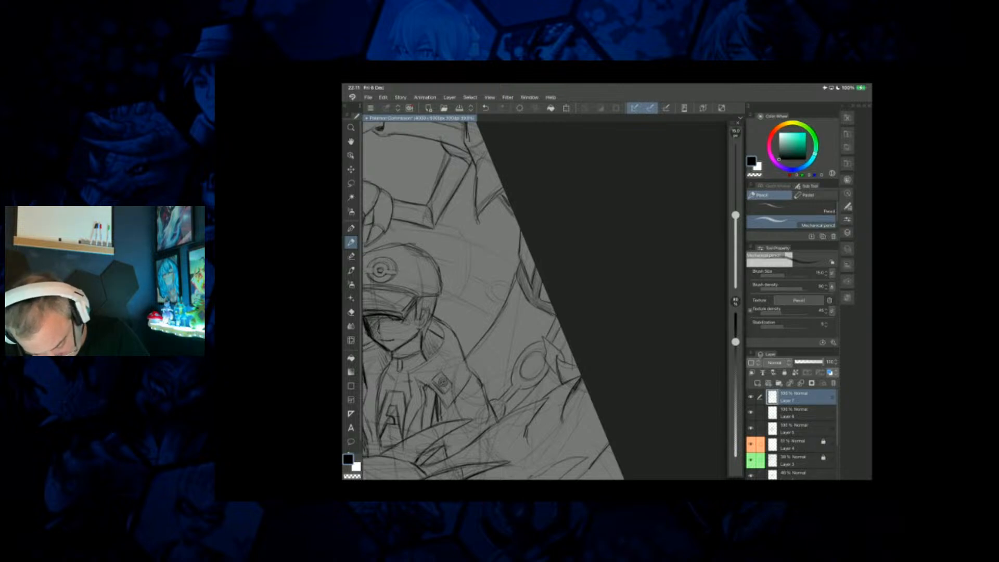
pyautogui.scroll(-3, 520, 301)
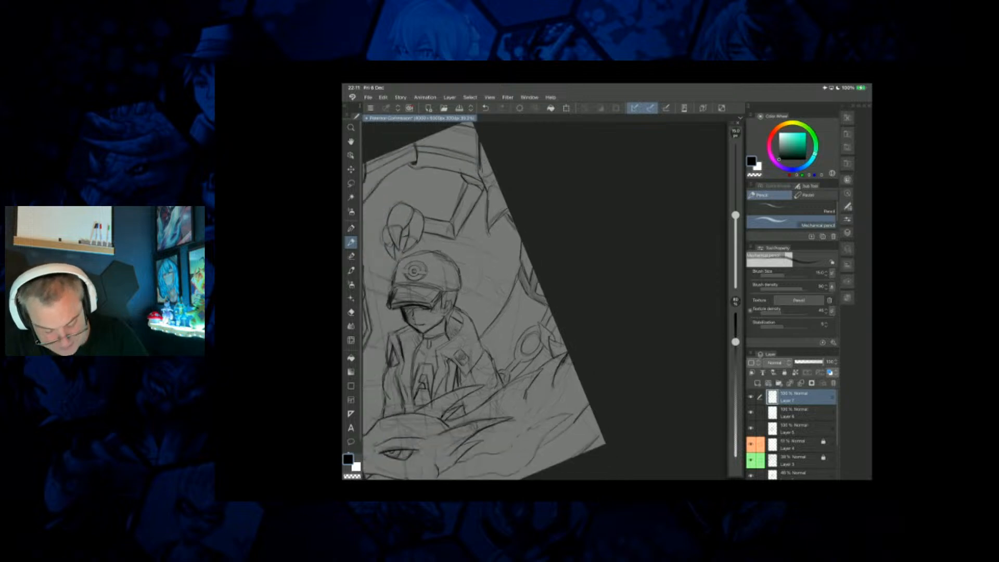
# Draw the rounded plate behind the trainer's cap and, beneath it, the tapering body panels with the small ring.
pyautogui.scroll(5, 521, 300)
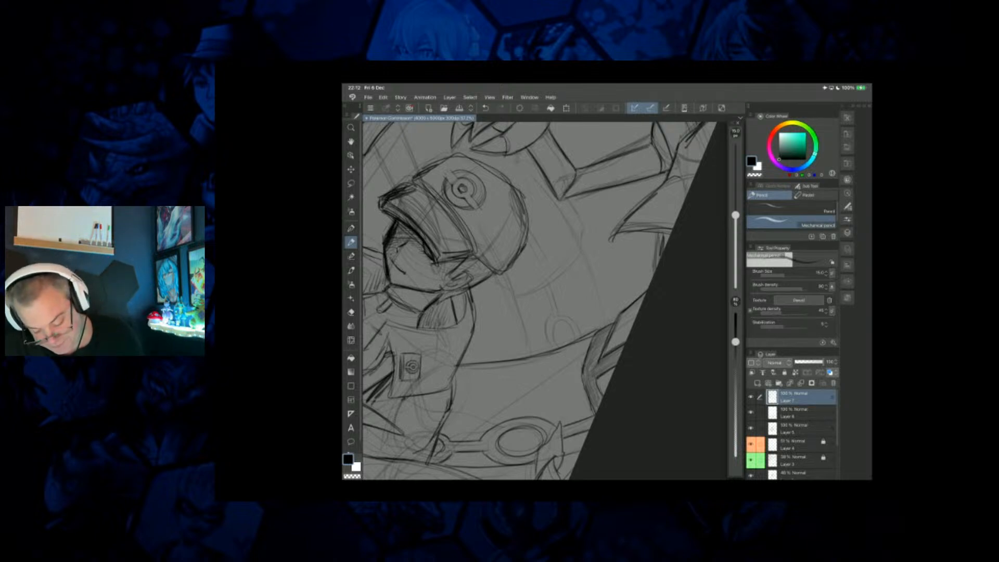
pyautogui.moveTo(583, 249)
pyautogui.mouseDown()
pyautogui.moveTo(551, 281)
pyautogui.moveTo(511, 292)
pyautogui.mouseUp()
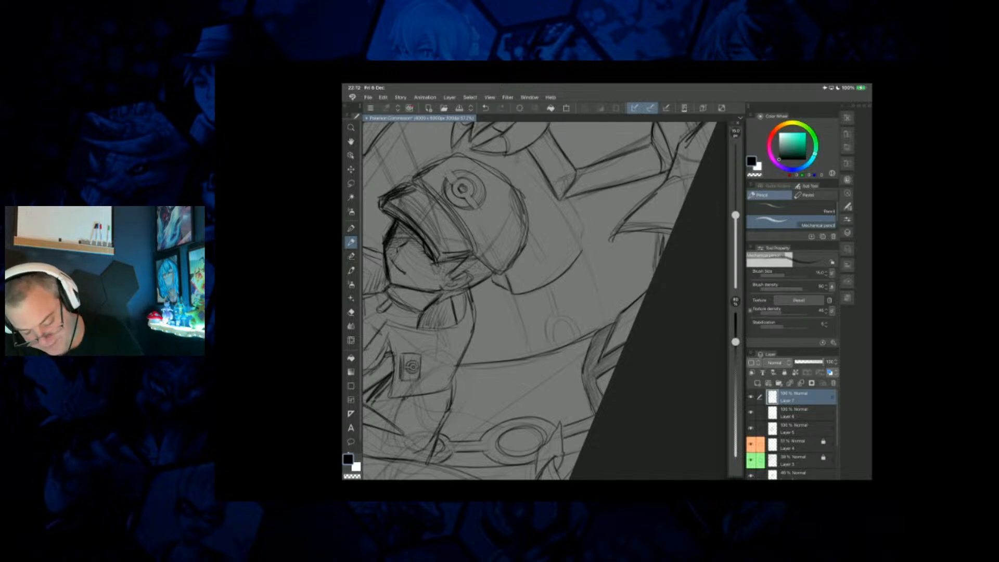
pyautogui.moveTo(523, 157); pyautogui.dragTo(558, 207)
pyautogui.moveTo(522, 160)
pyautogui.mouseDown()
pyautogui.moveTo(582, 250)
pyautogui.moveTo(570, 194)
pyautogui.mouseUp()
pyautogui.moveTo(582, 255)
pyautogui.mouseDown()
pyautogui.moveTo(563, 278)
pyautogui.moveTo(519, 295)
pyautogui.moveTo(527, 361)
pyautogui.mouseUp()
pyautogui.moveTo(516, 316); pyautogui.dragTo(526, 357)
pyautogui.moveTo(583, 252)
pyautogui.mouseDown()
pyautogui.moveTo(607, 324)
pyautogui.moveTo(582, 337)
pyautogui.mouseUp()
pyautogui.moveTo(558, 287)
pyautogui.mouseDown()
pyautogui.moveTo(540, 351)
pyautogui.moveTo(548, 329)
pyautogui.moveTo(575, 341)
pyautogui.moveTo(572, 332)
pyautogui.mouseUp()
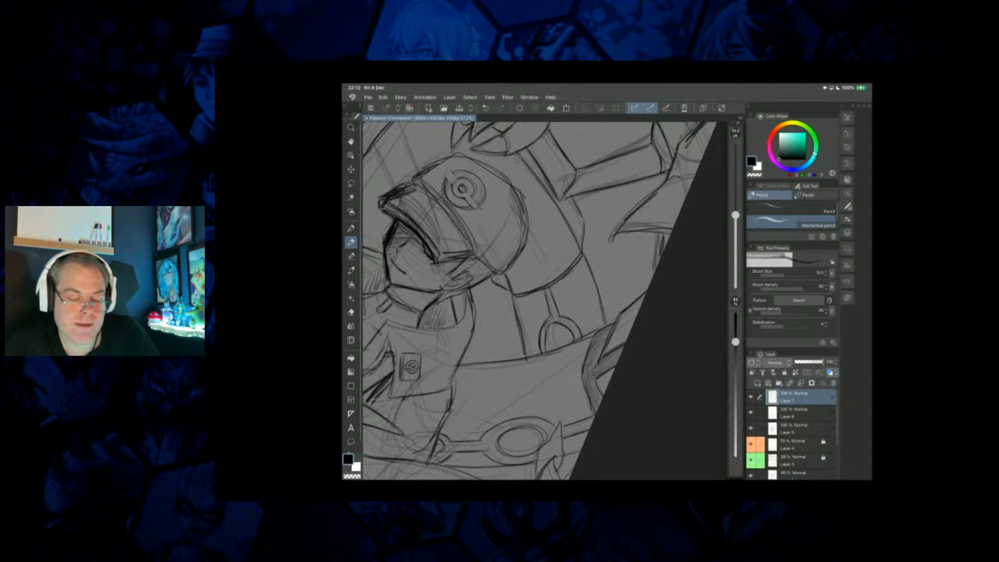
pyautogui.scroll(-2, 541, 301)
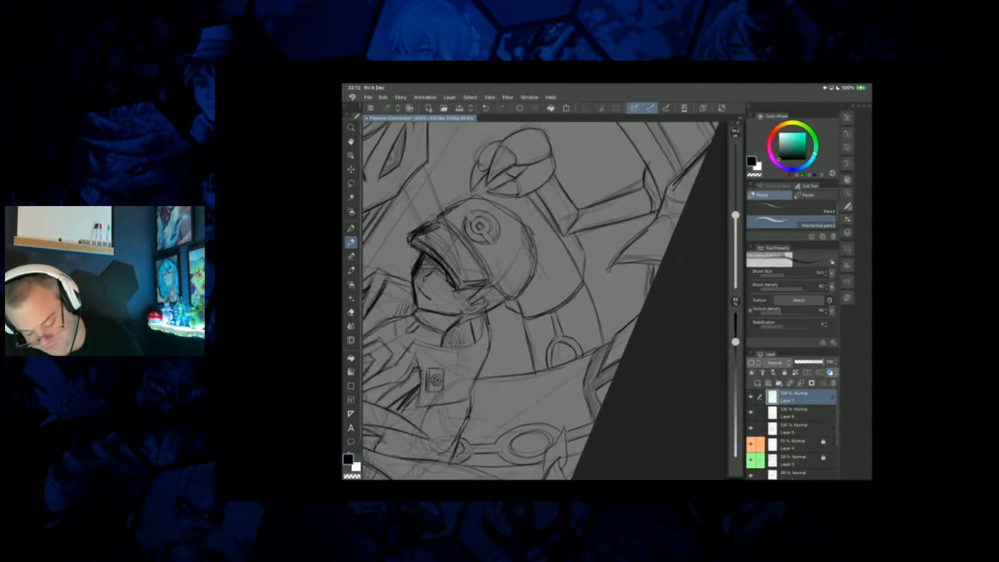
# Add the narrow rounded tab behind the trainer's cap and a short line beneath the creature's claws.
pyautogui.moveTo(536, 255)
pyautogui.mouseDown()
pyautogui.moveTo(551, 283)
pyautogui.moveTo(533, 290)
pyautogui.mouseUp()
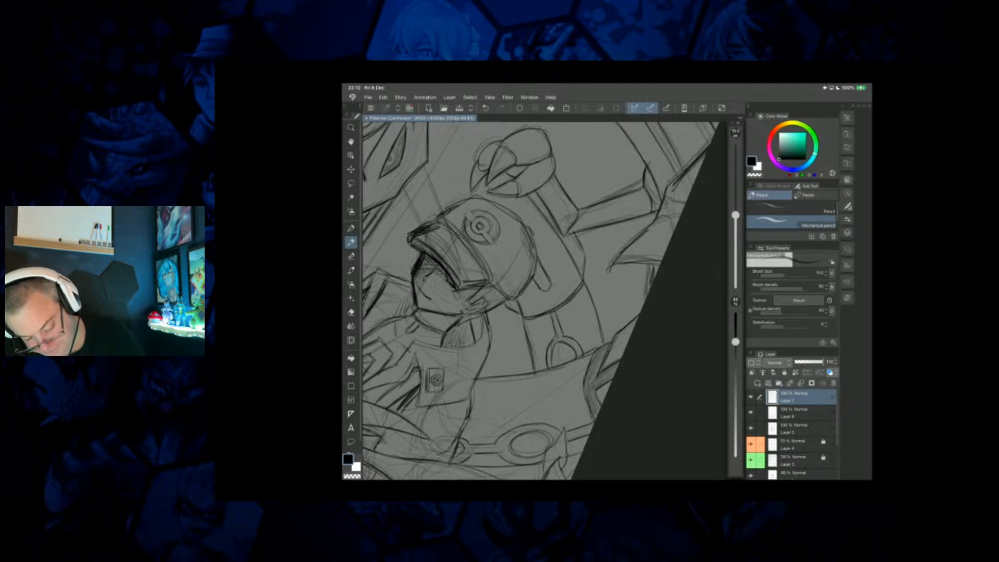
pyautogui.moveTo(481, 190); pyautogui.dragTo(491, 200)
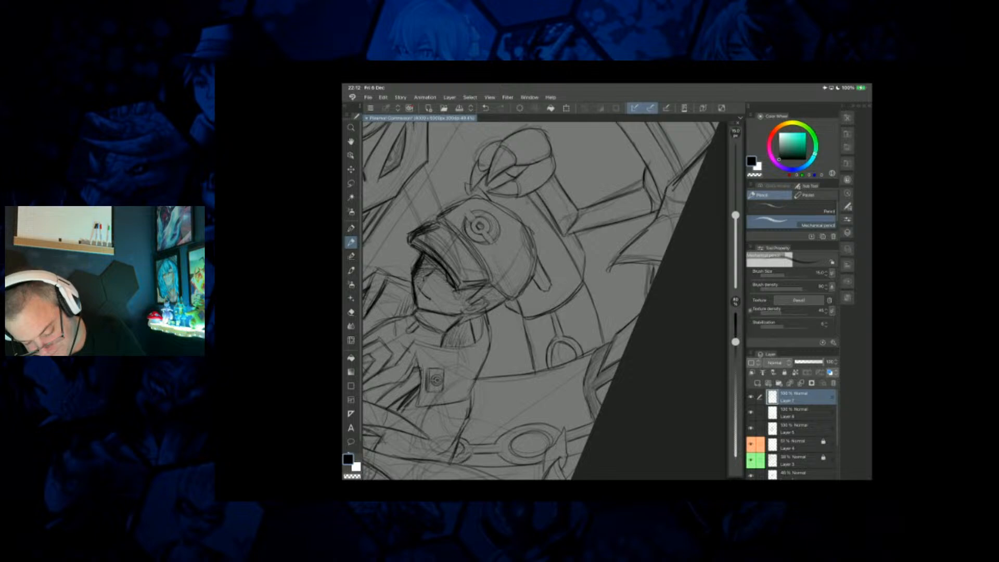
pyautogui.scroll(-3, 545, 300)
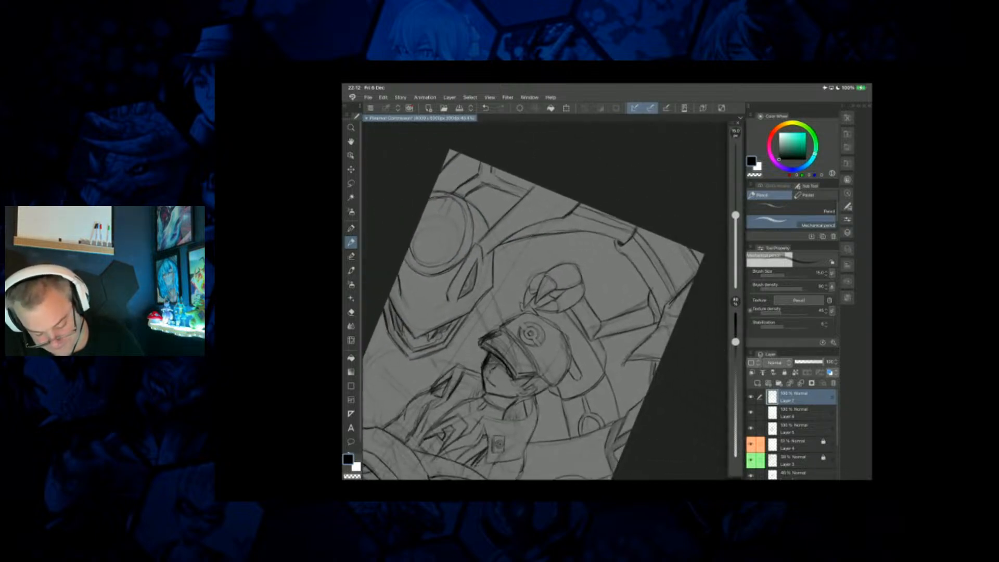
# Sketch the body contours between the background creature's head and its clawed hand above the cap.
pyautogui.scroll(-2, 545, 301)
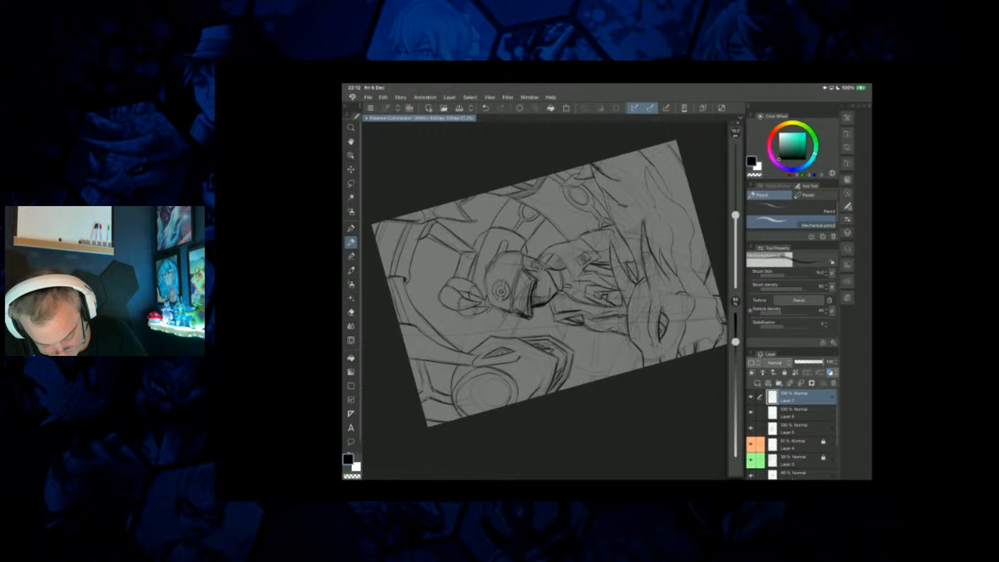
pyautogui.moveTo(507, 315); pyautogui.dragTo(496, 332)
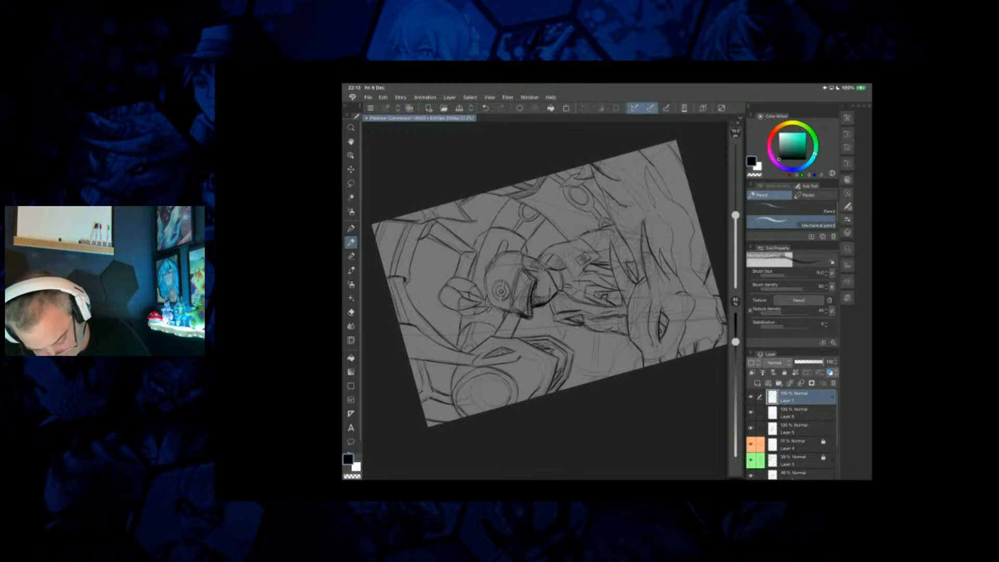
pyautogui.scroll(-3, 545, 299)
pyautogui.hotkey('ctrl', '0')
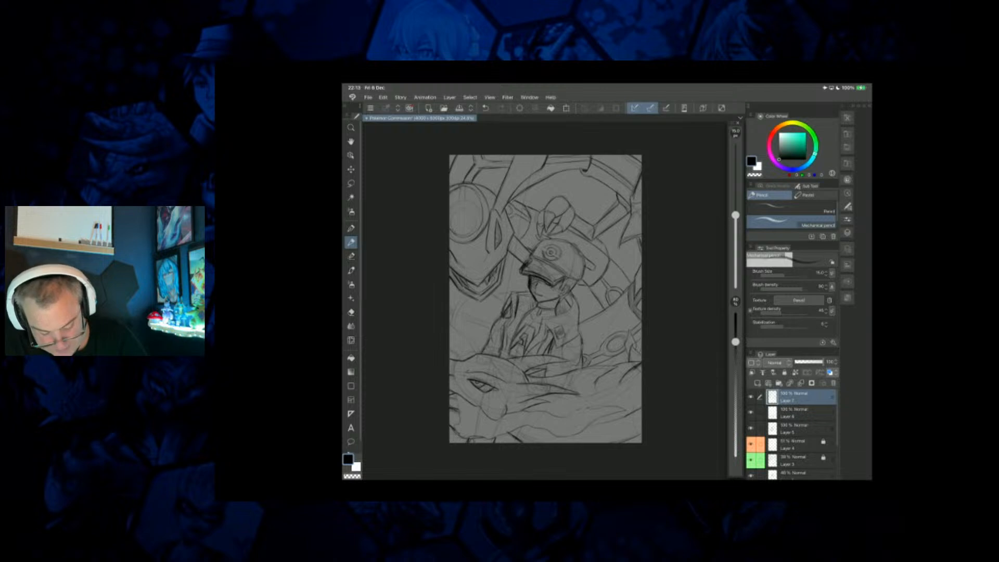
# Draw the body lines beside the cap brim, and the curved contour and rounded bar below the background creature's head.
pyautogui.scroll(4, 545, 298)
pyautogui.moveTo(511, 266); pyautogui.dragTo(515, 289)
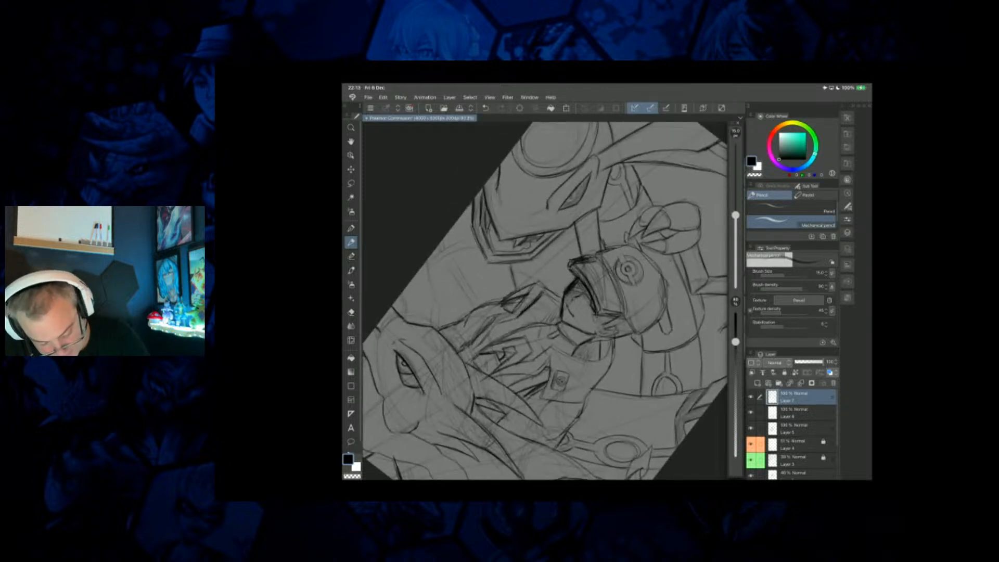
pyautogui.moveTo(434, 265)
pyautogui.mouseDown()
pyautogui.moveTo(469, 249)
pyautogui.moveTo(428, 266)
pyautogui.mouseUp()
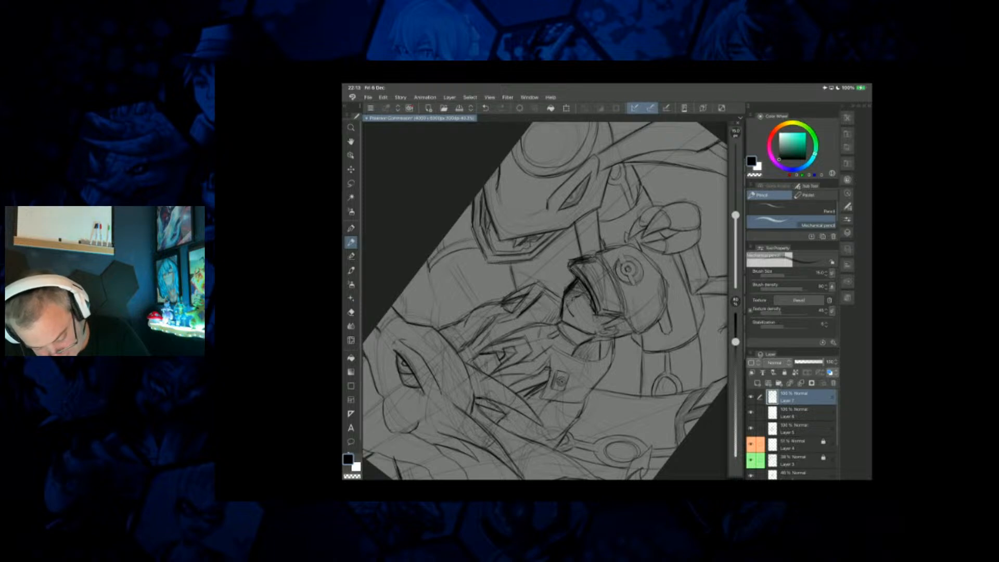
pyautogui.moveTo(470, 282)
pyautogui.mouseDown()
pyautogui.moveTo(459, 267)
pyautogui.moveTo(469, 315)
pyautogui.mouseUp()
pyautogui.moveTo(430, 268); pyautogui.dragTo(446, 325)
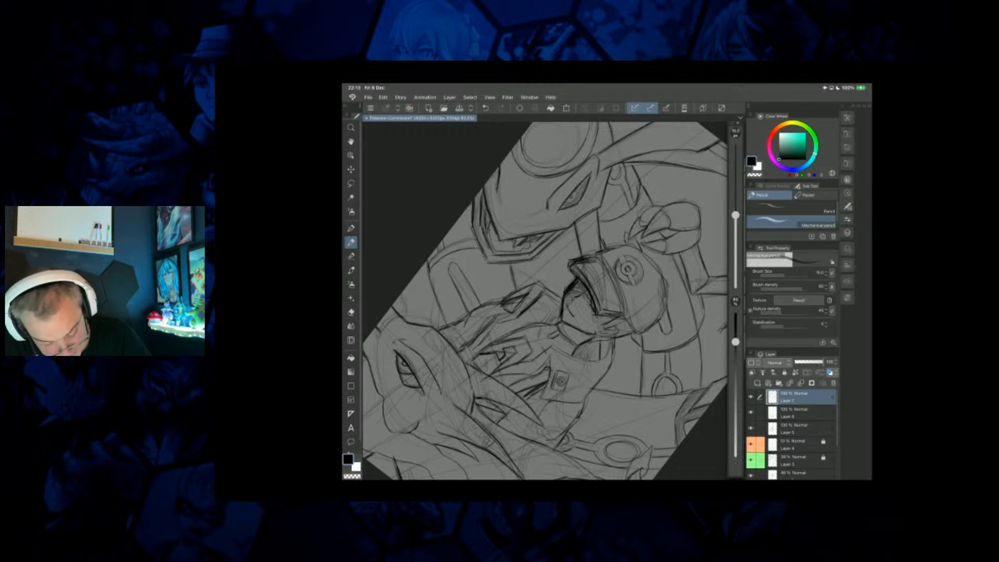
pyautogui.scroll(-3, 545, 301)
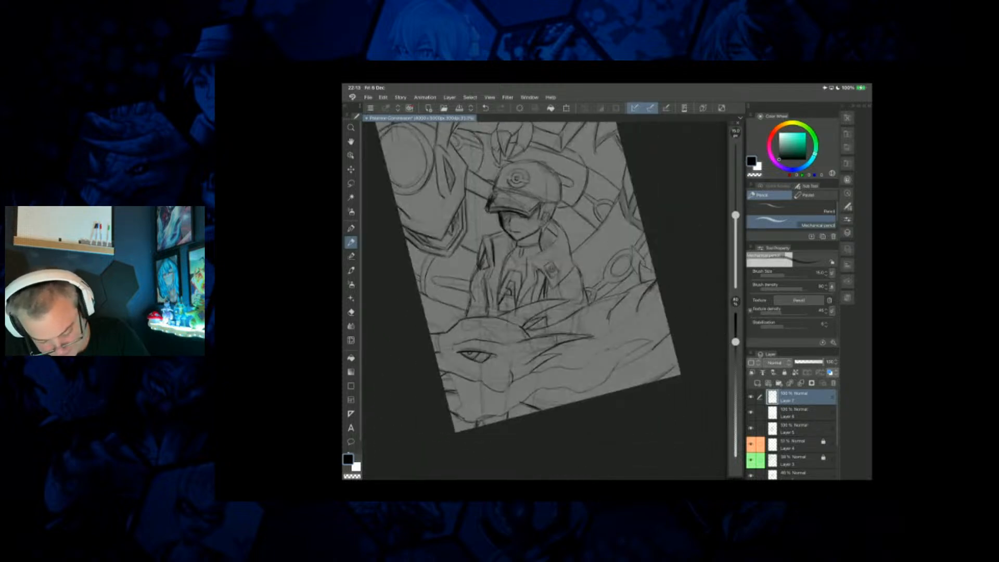
pyautogui.scroll(-3, 536, 302)
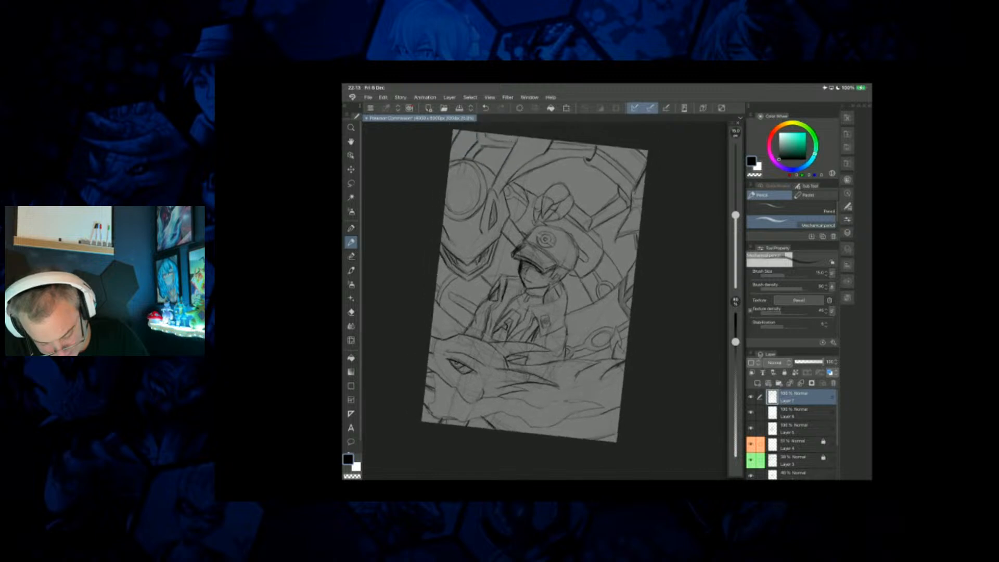
pyautogui.scroll(2, 539, 304)
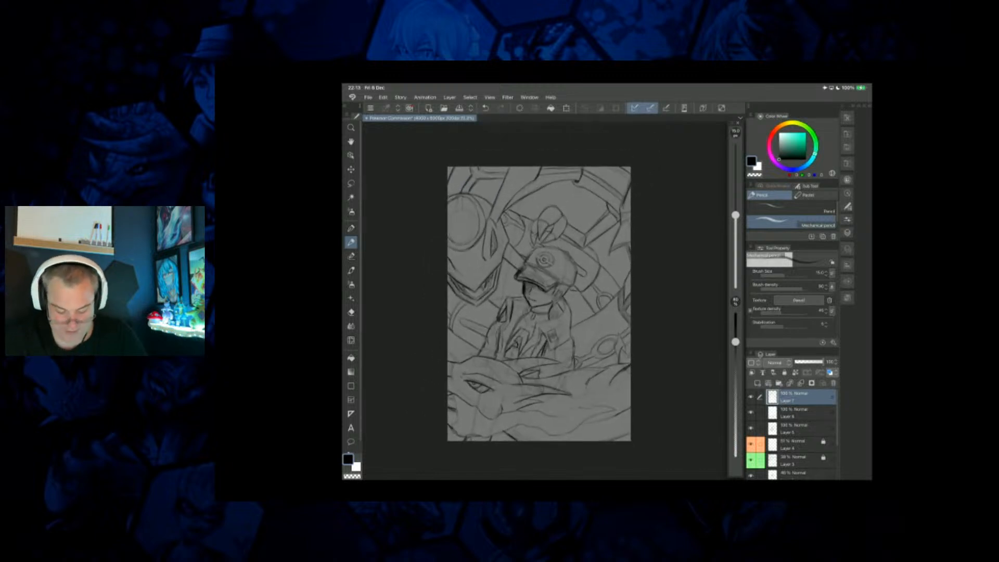
pyautogui.scroll(2, 546, 292)
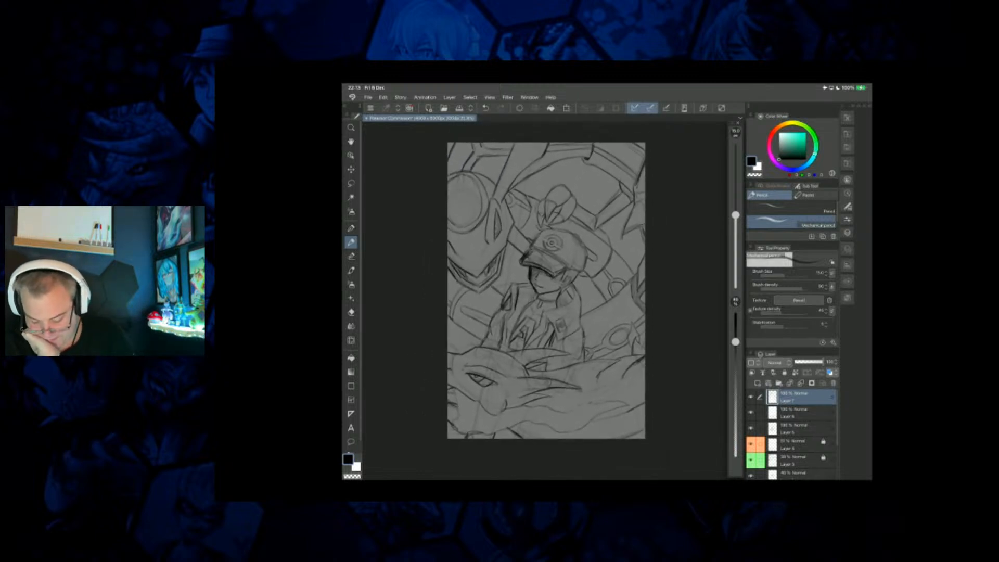
# Unlock the two coloured layers, merge all the sketch layers into one above the perspective ruler, and save the file.
pyautogui.click(800, 383)
pyautogui.click(801, 383)
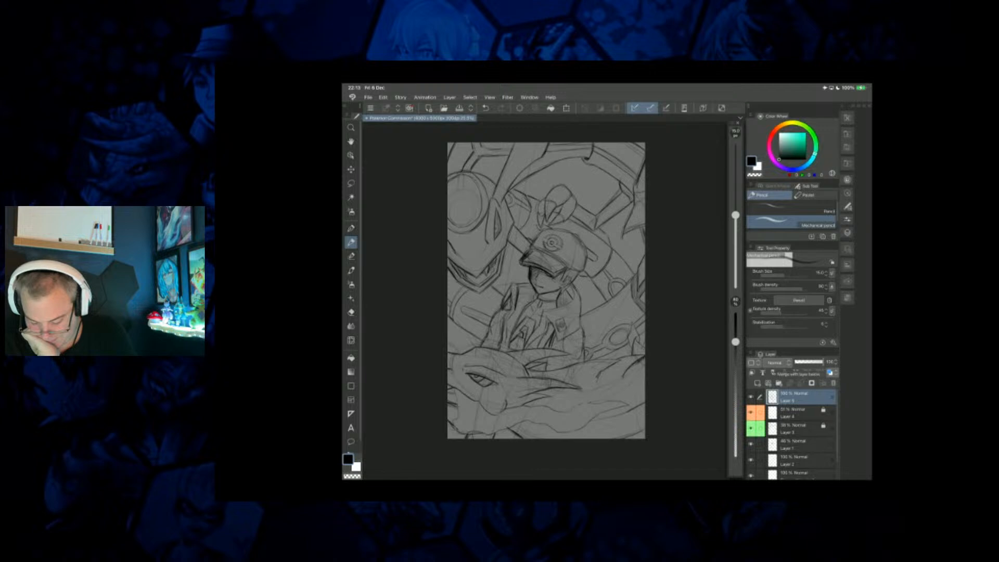
pyautogui.click(801, 413)
pyautogui.click(785, 373)
pyautogui.click(801, 429)
pyautogui.click(785, 373)
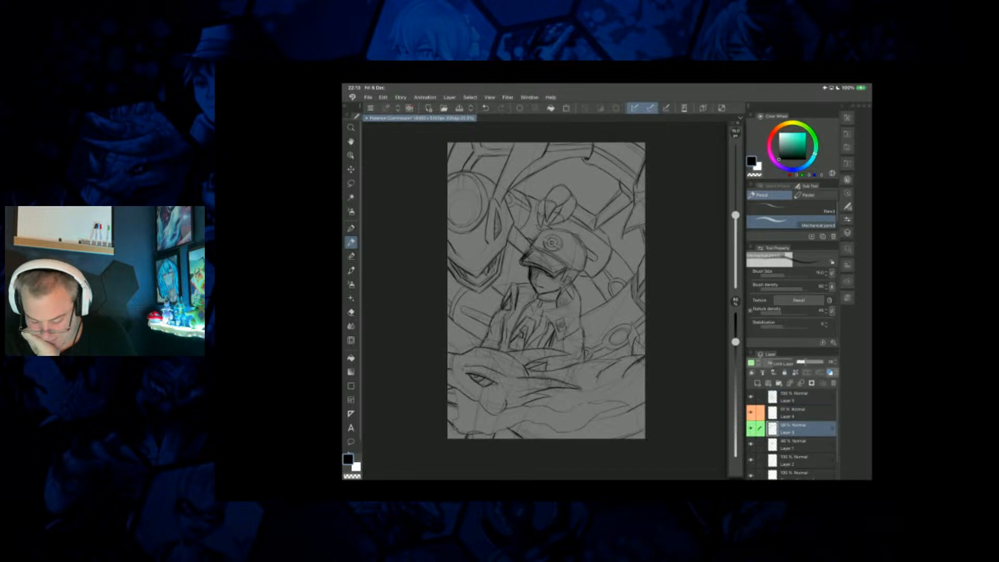
pyautogui.click(801, 383)
pyautogui.click(801, 397)
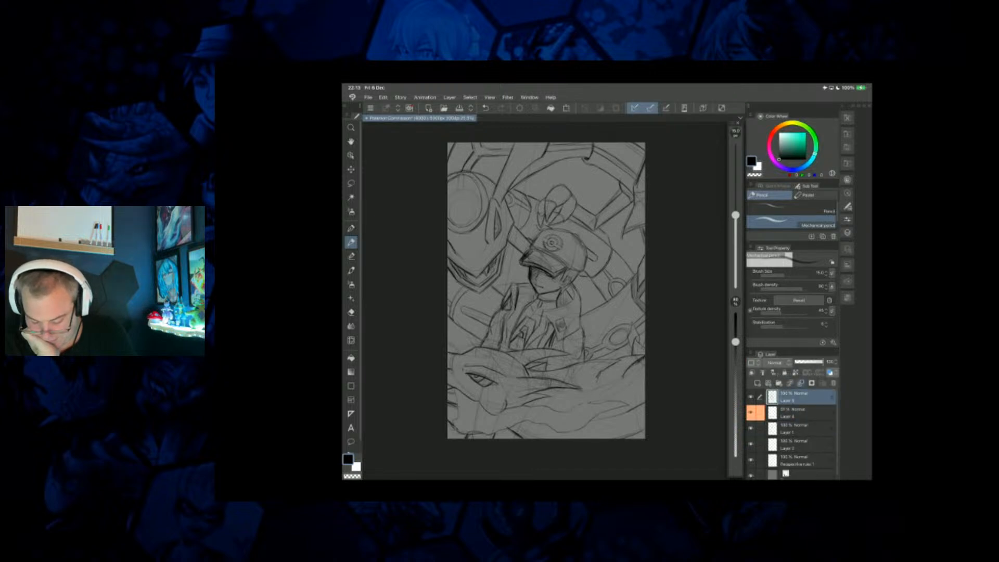
pyautogui.click(800, 383)
pyautogui.click(801, 383)
pyautogui.click(801, 383)
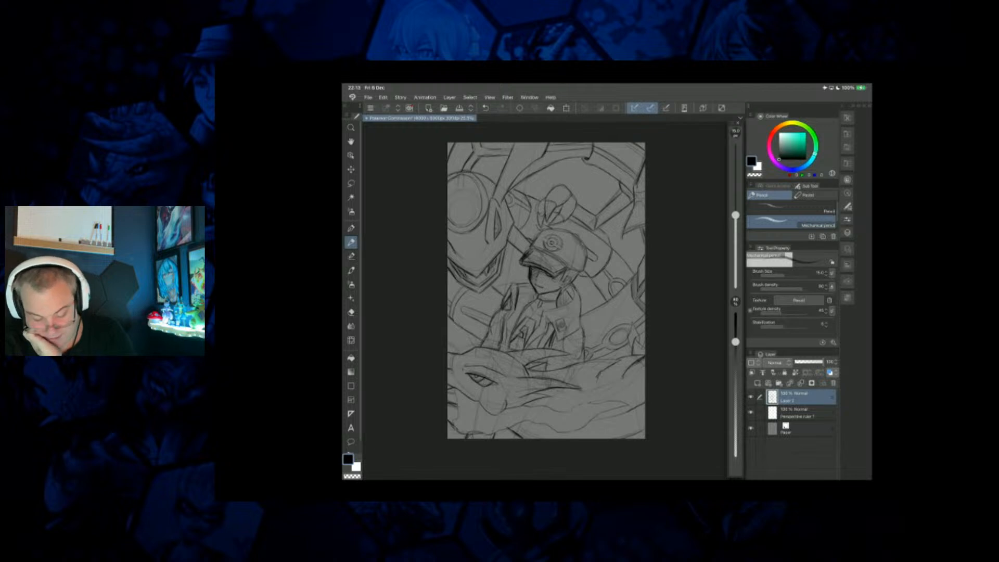
pyautogui.click(368, 97)
pyautogui.click(383, 161)
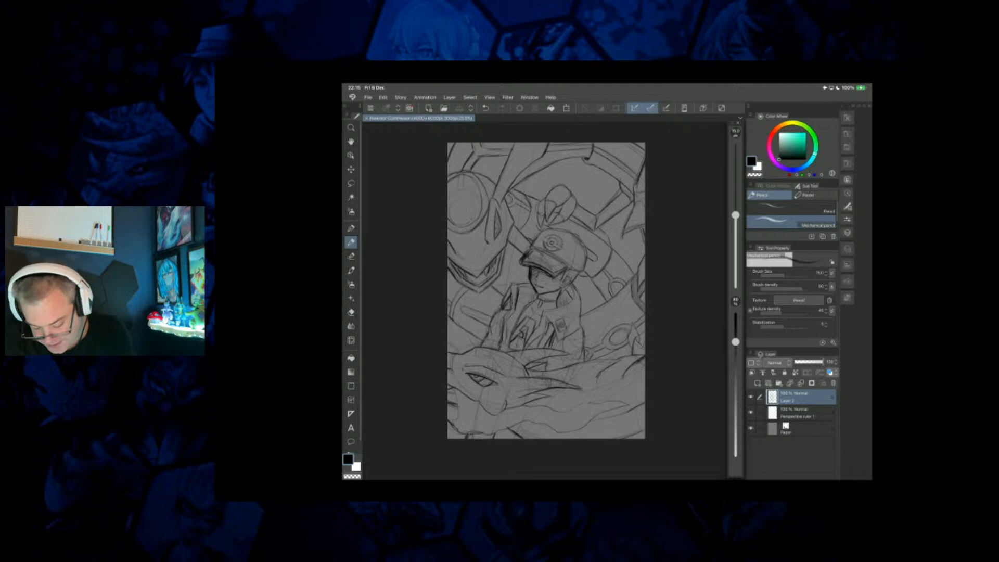
# Delete the perspective ruler layer and make the merged sketch layer active.
pyautogui.click(796, 412)
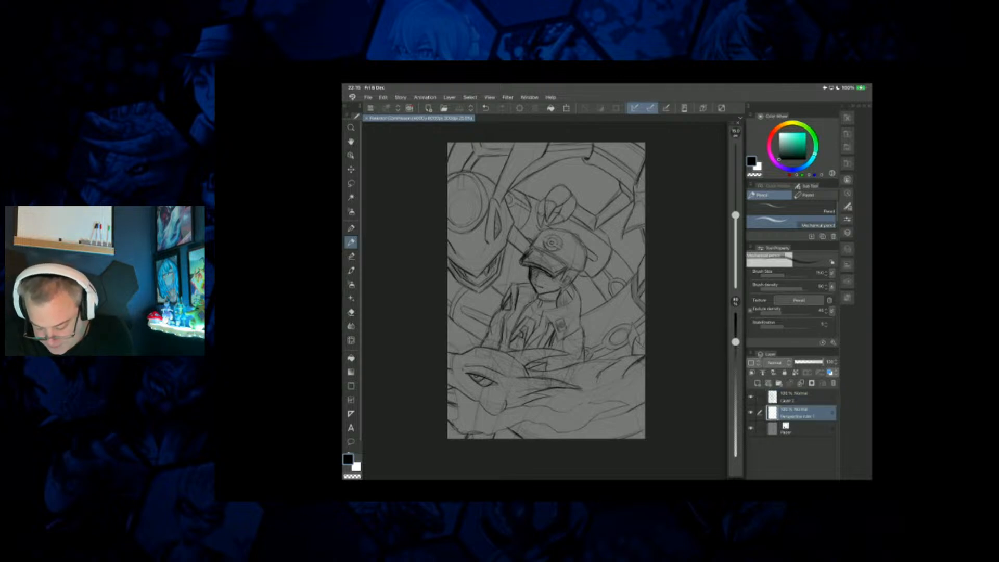
pyautogui.click(833, 383)
pyautogui.click(802, 397)
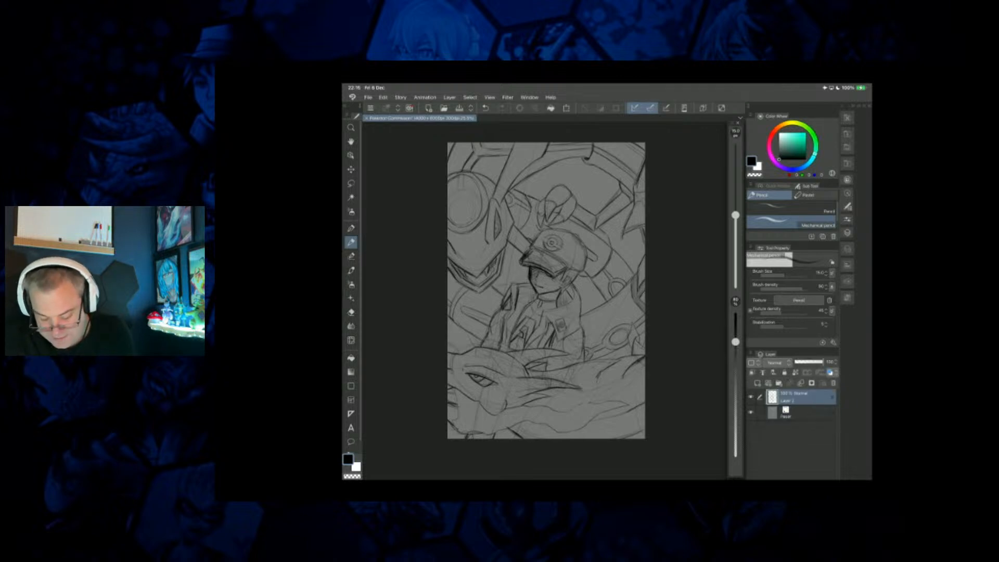
# Add a new layer above the sketch, fill it entirely with white using the Refer other layers fill, and lower its opacity to 77%.
pyautogui.click(751, 373)
pyautogui.click(356, 467)
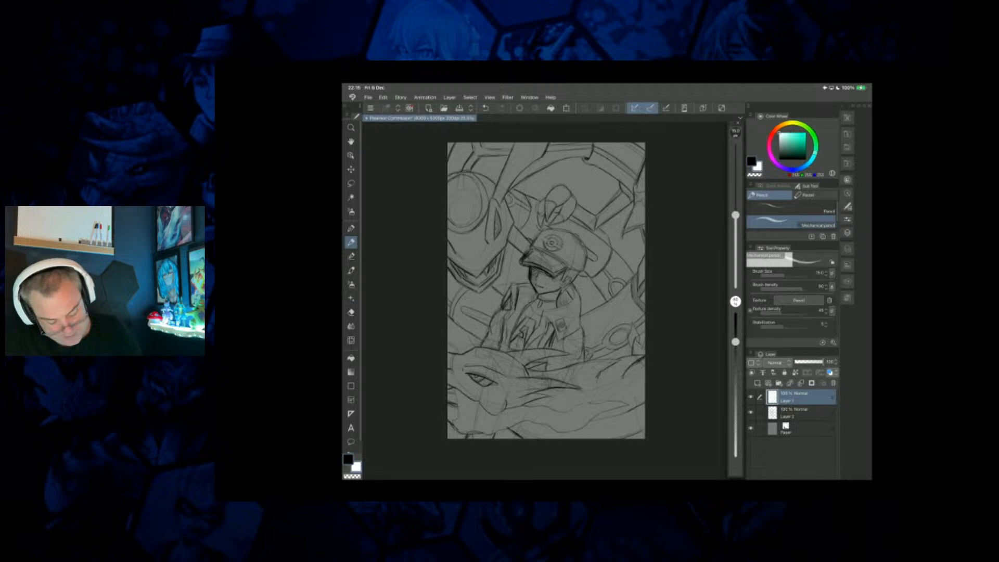
pyautogui.click(350, 358)
pyautogui.click(480, 301)
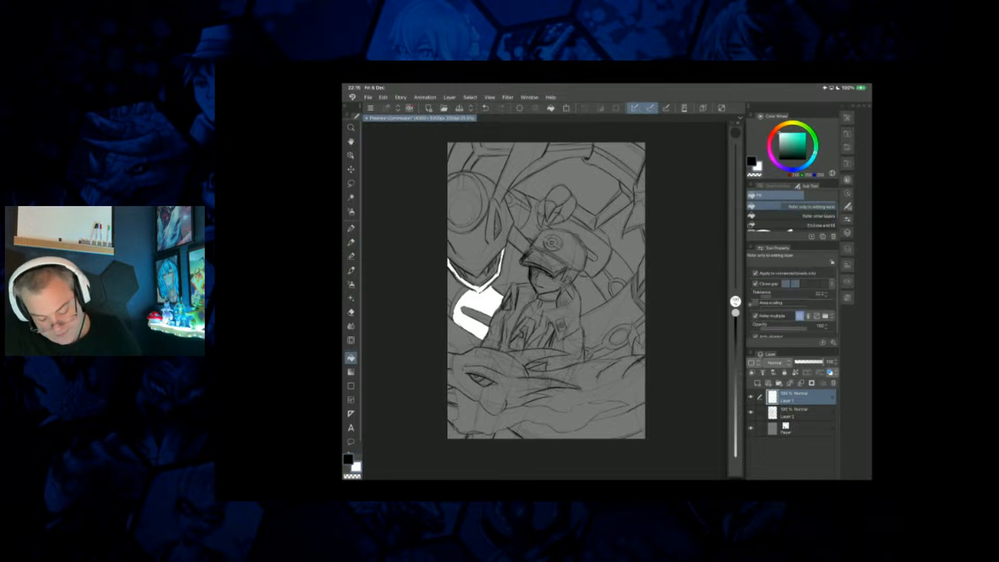
pyautogui.hotkey('ctrl', 'z')
pyautogui.click(801, 215)
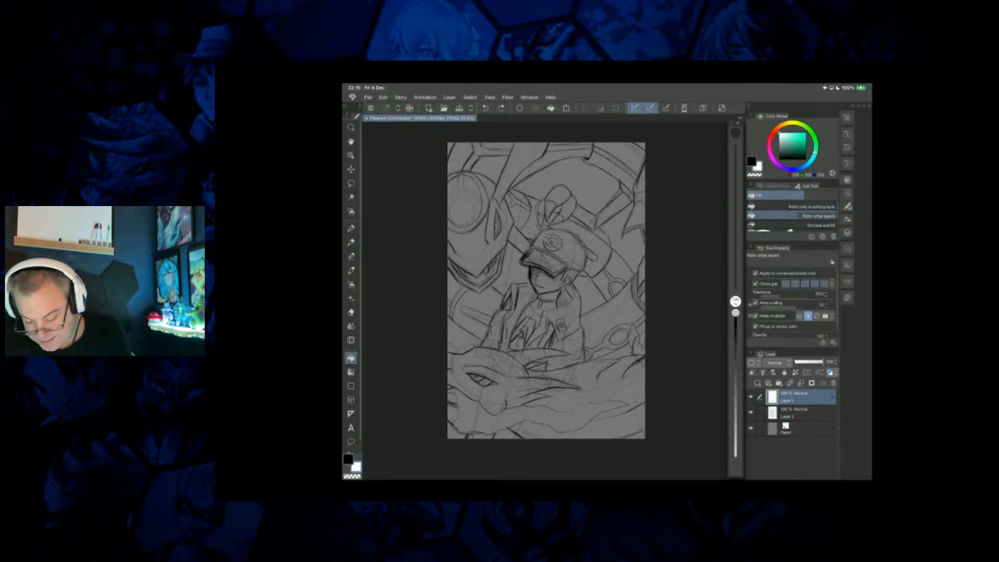
pyautogui.click(601, 283)
pyautogui.moveTo(823, 362); pyautogui.dragTo(819, 362)
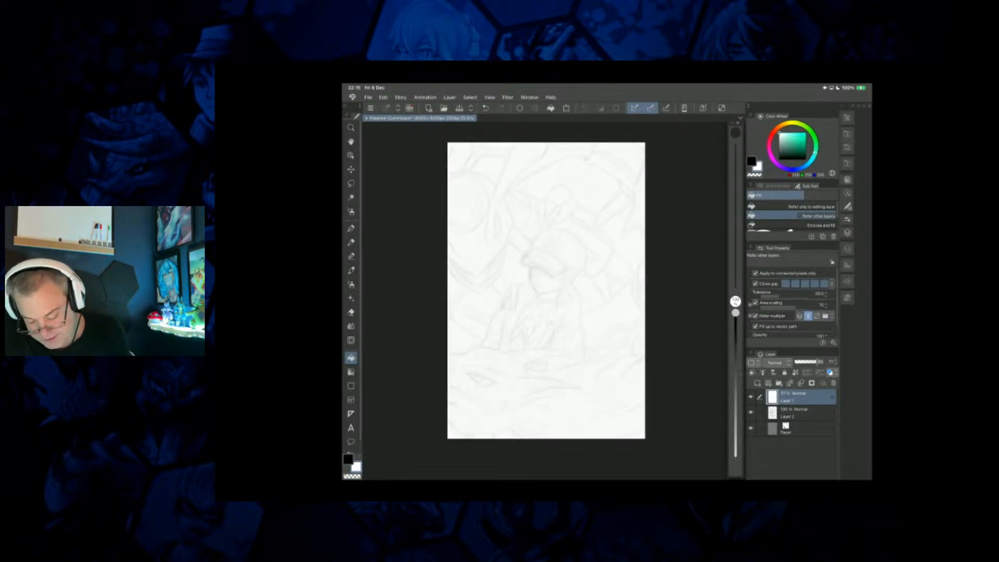
# Lock the white overlay layer, add a new layer above it, and set up the Pen tool with black for inking.
pyautogui.click(785, 373)
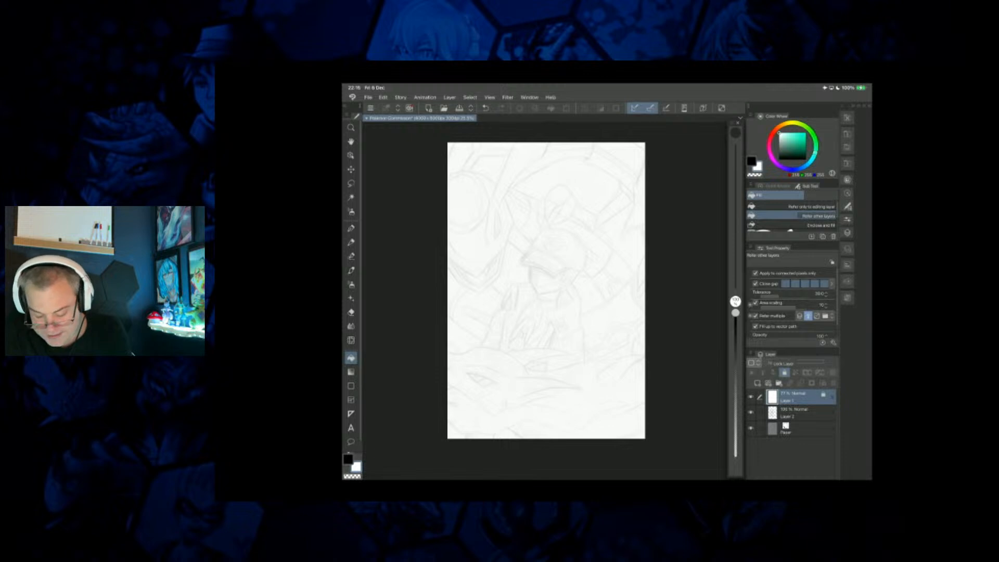
pyautogui.click(830, 372)
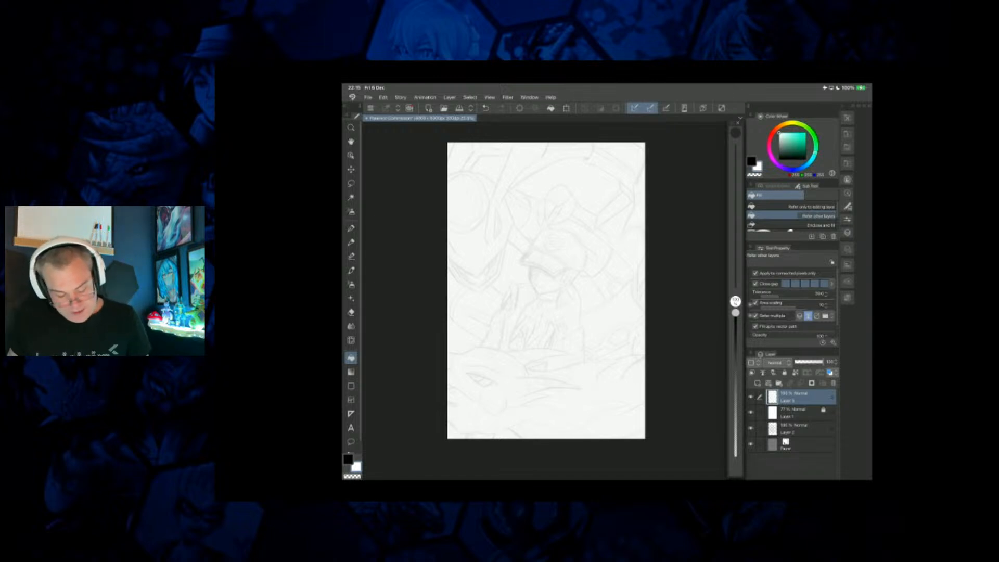
pyautogui.press('x')
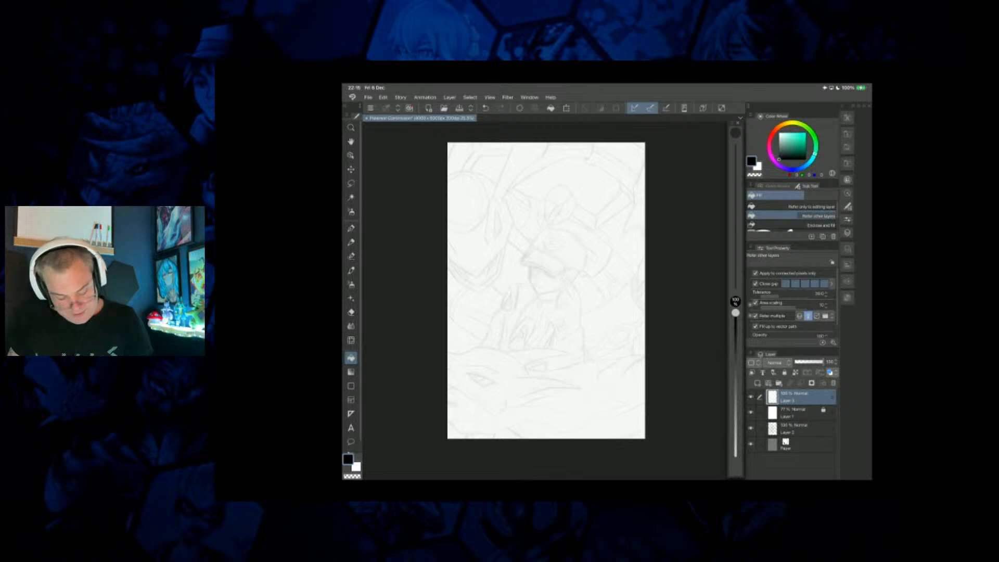
pyautogui.press('p')
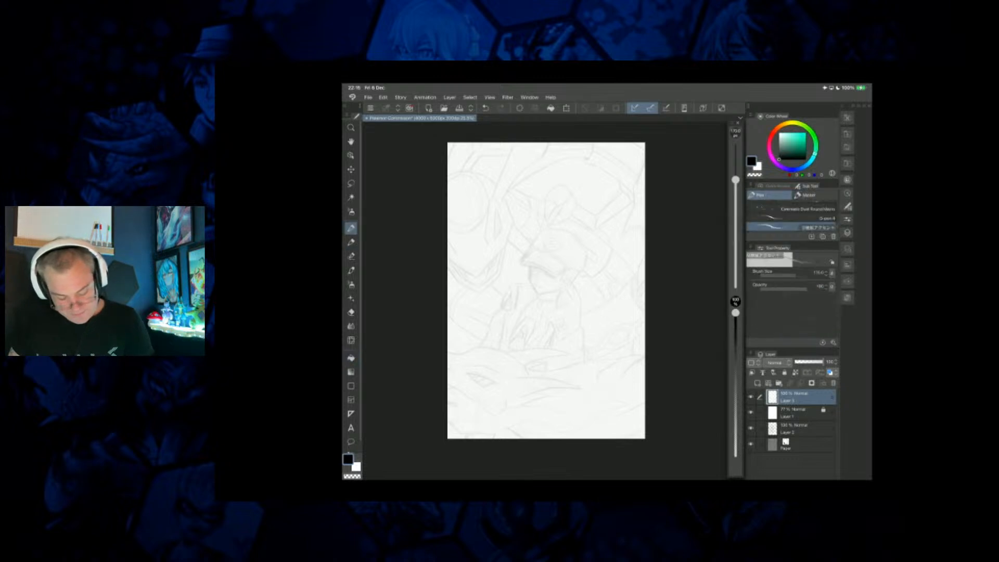
# Ink the upper eyelid of the foreground creature's eye as one tapered curve with the G-pen.
pyautogui.scroll(6, 537, 274)
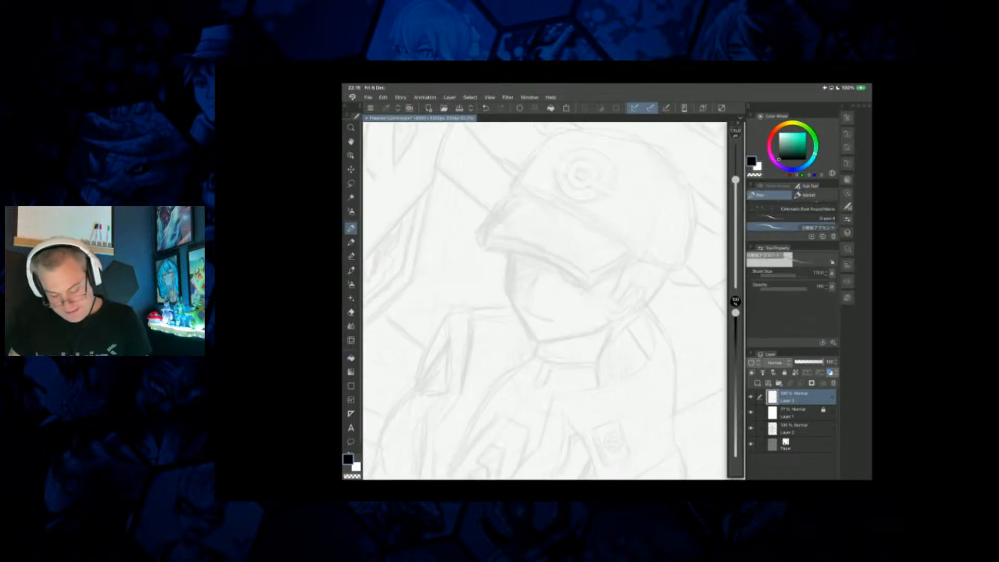
pyautogui.scroll(-4, 499, 312)
pyautogui.scroll(-3, 541, 292)
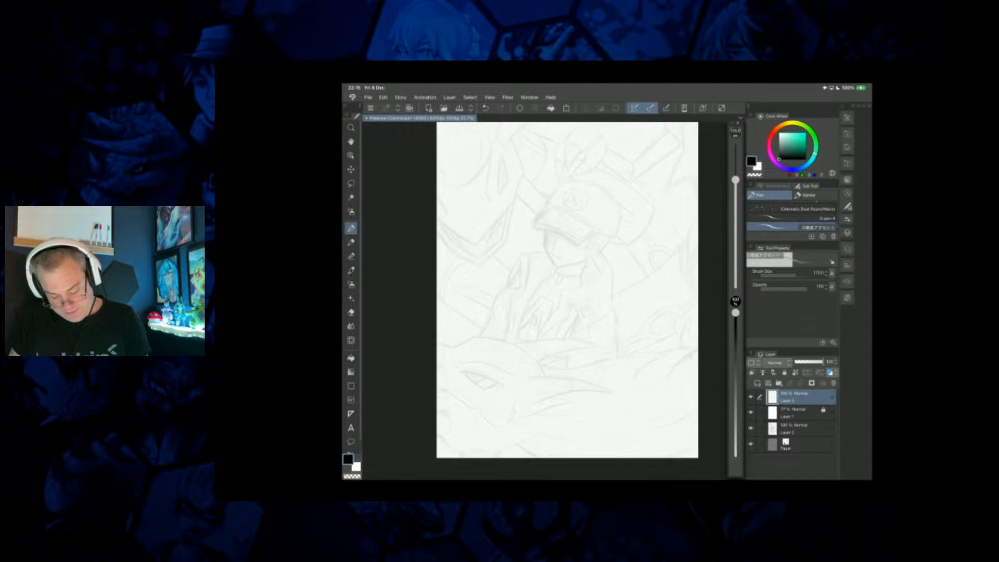
pyautogui.scroll(4, 562, 364)
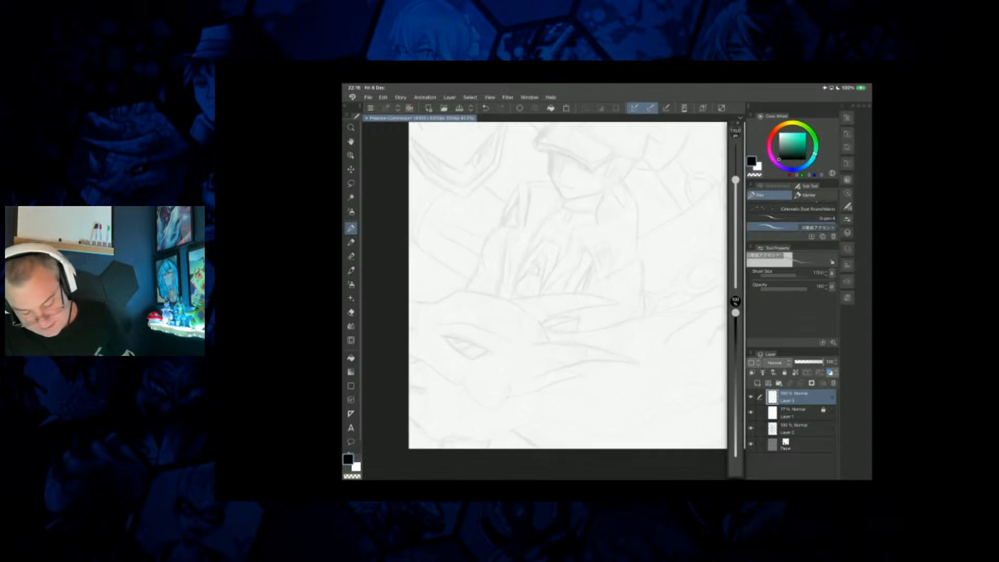
pyautogui.scroll(4, 541, 296)
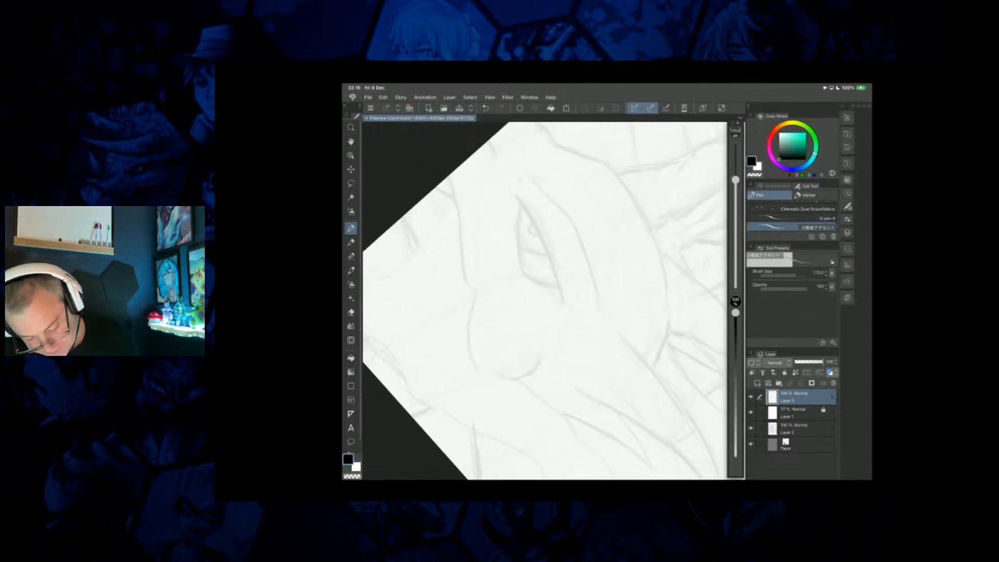
pyautogui.moveTo(512, 190); pyautogui.dragTo(529, 215)
pyautogui.hotkey('ctrl', 'z')
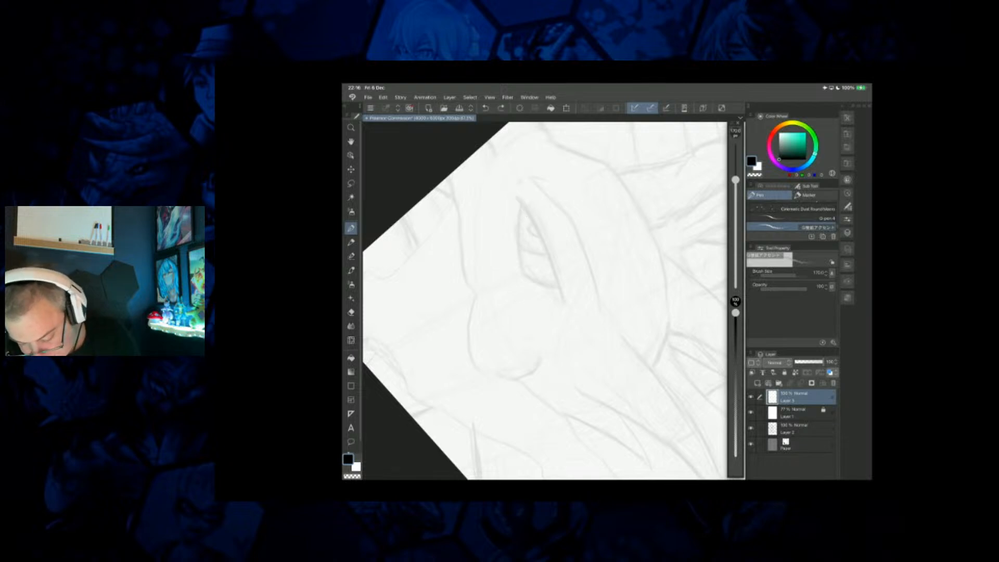
pyautogui.click(796, 219)
pyautogui.moveTo(512, 192); pyautogui.dragTo(565, 311)
pyautogui.hotkey('ctrl', 'z')
pyautogui.moveTo(515, 196)
pyautogui.mouseDown()
pyautogui.moveTo(535, 224)
pyautogui.moveTo(561, 307)
pyautogui.mouseUp()
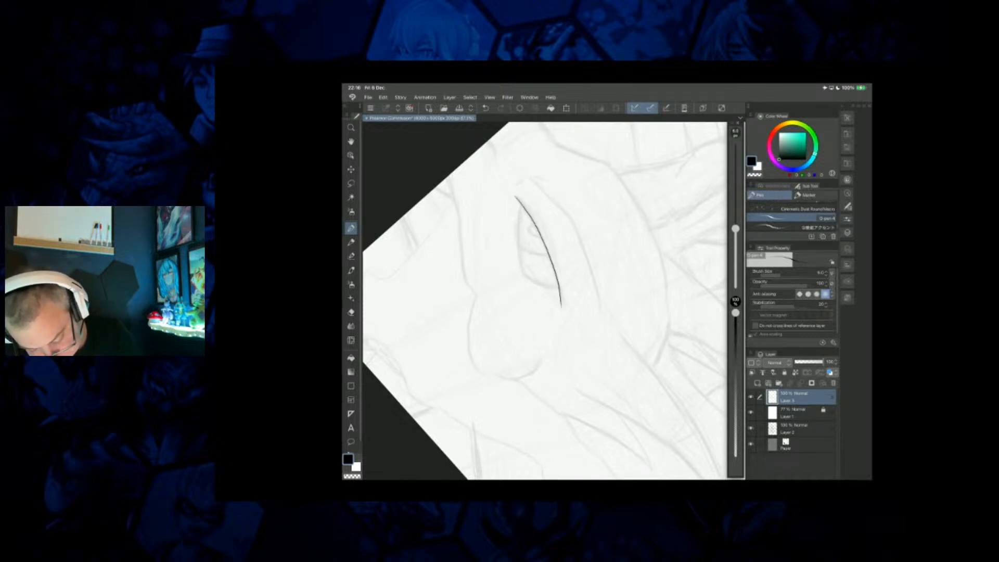
# Ink the lower eyelid to close the foreground creature's eye shape, and add the curved iris edge inside it.
pyautogui.scroll(2, 551, 240)
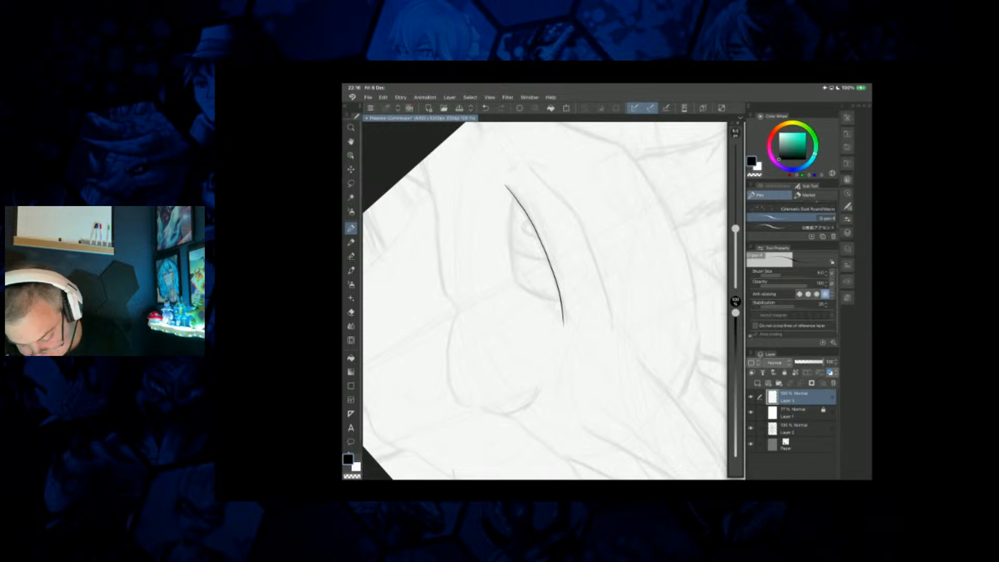
pyautogui.moveTo(511, 193)
pyautogui.mouseDown()
pyautogui.moveTo(517, 280)
pyautogui.moveTo(560, 304)
pyautogui.mouseUp()
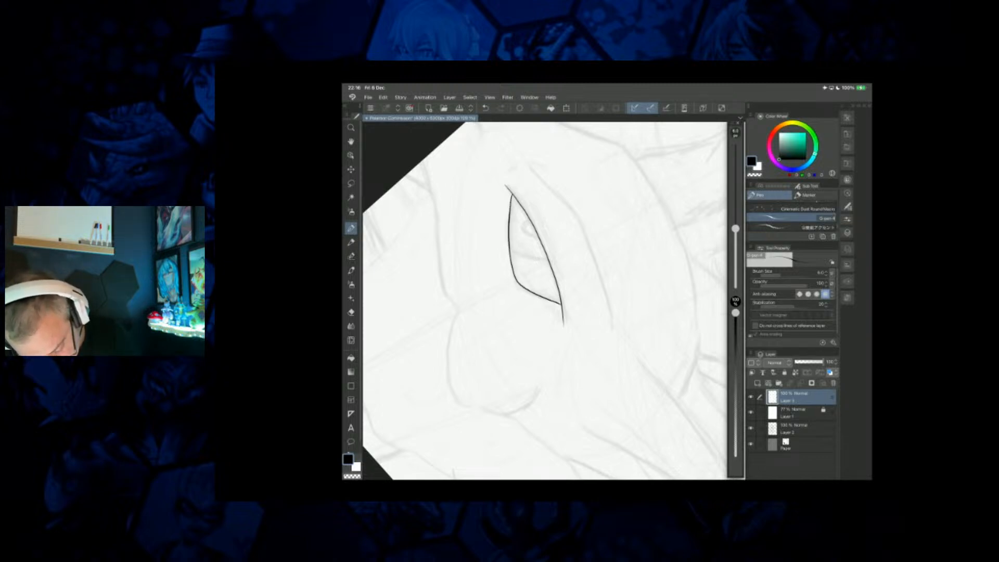
pyautogui.scroll(2, 517, 262)
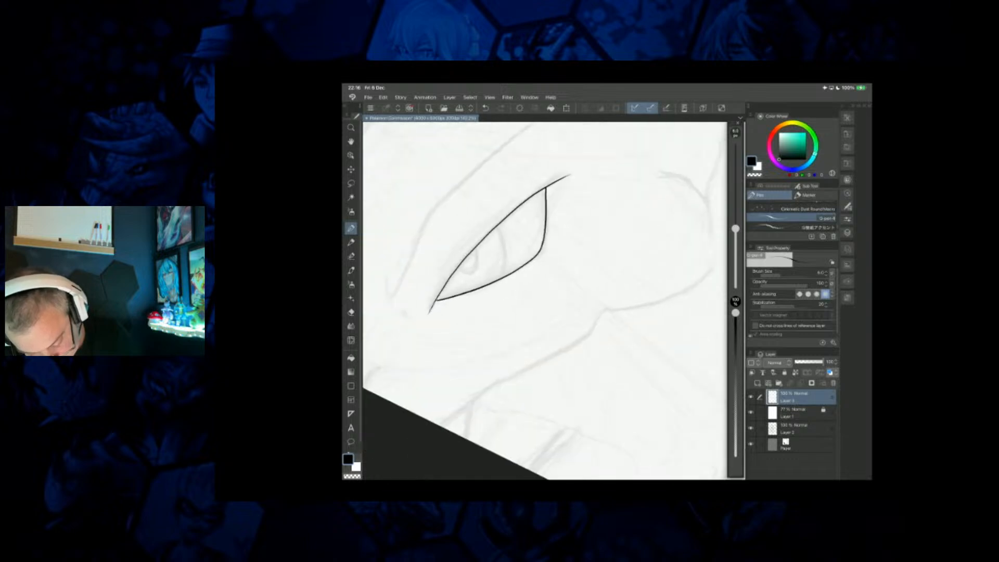
pyautogui.moveTo(499, 227); pyautogui.dragTo(504, 276)
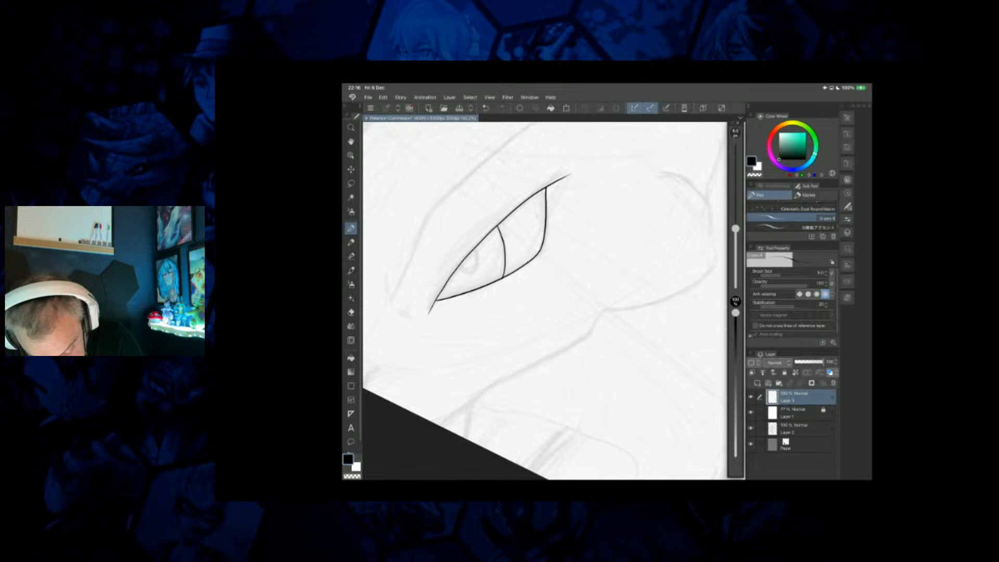
# Refine the line work at the inner corner of the foreground creature's eye and ink the small rounded pupil under the upper lid.
pyautogui.scroll(2, 459, 246)
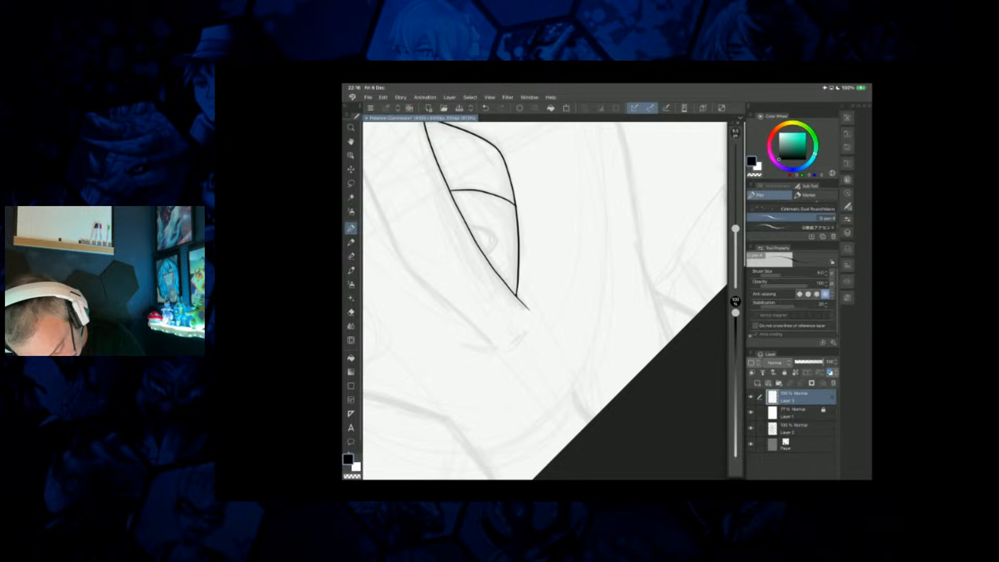
pyautogui.moveTo(516, 296); pyautogui.dragTo(479, 309)
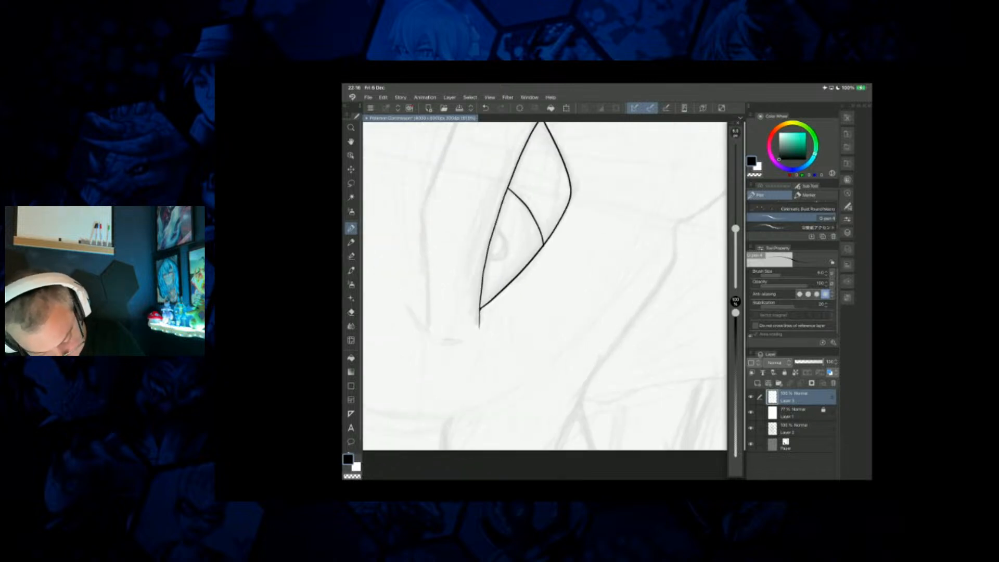
pyautogui.press('e')
pyautogui.moveTo(479, 309); pyautogui.dragTo(565, 396)
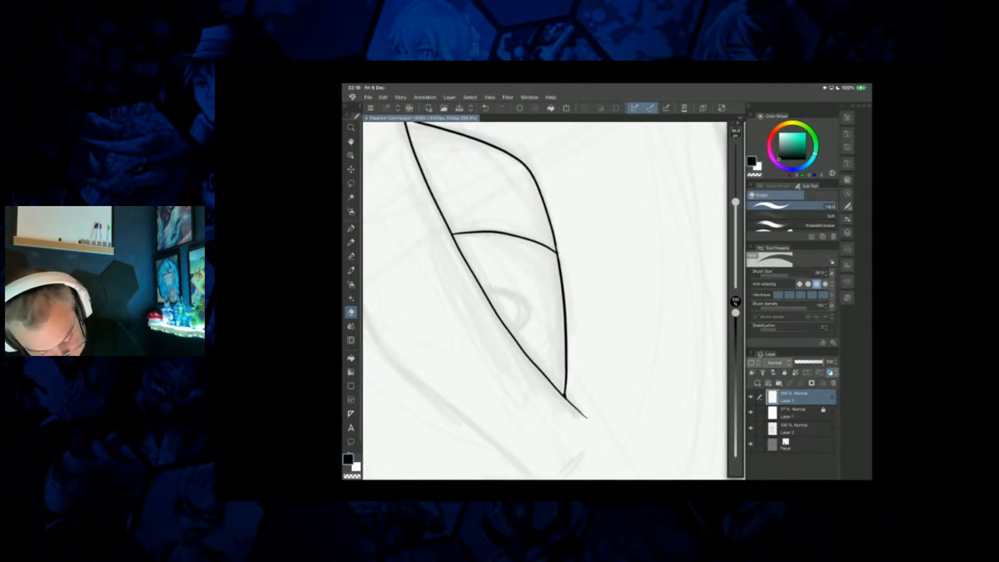
pyautogui.press('p')
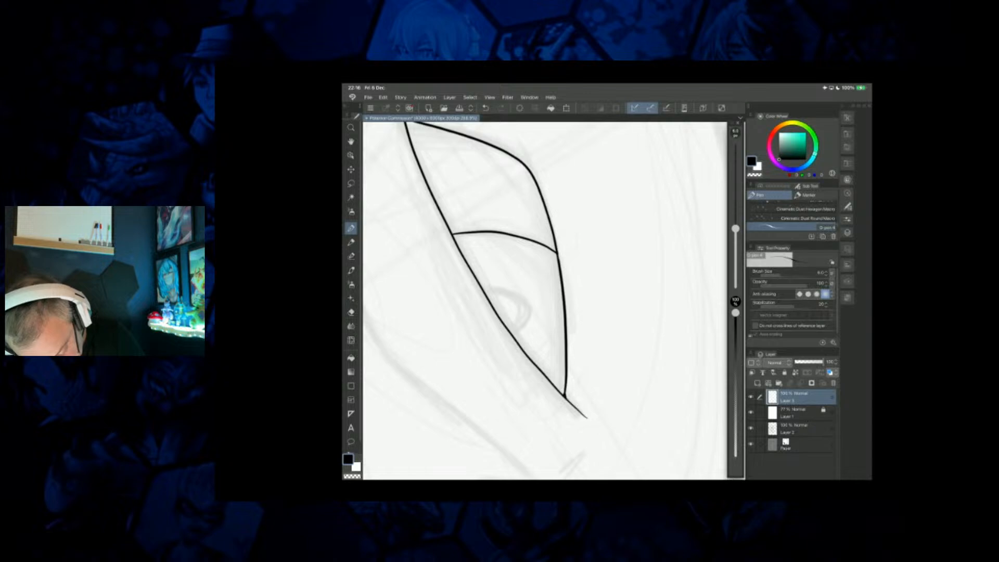
pyautogui.moveTo(565, 397); pyautogui.dragTo(481, 343)
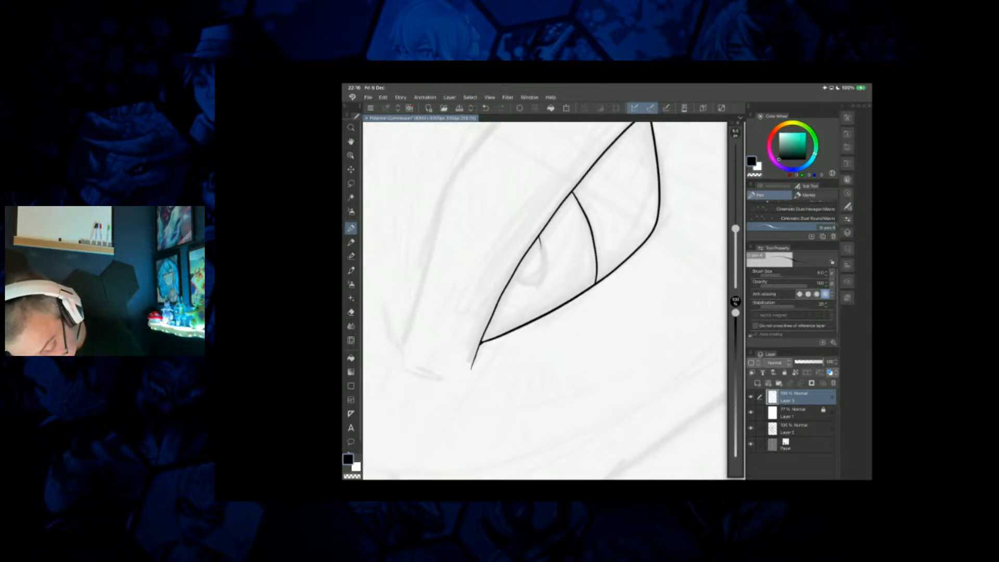
pyautogui.moveTo(540, 239)
pyautogui.mouseDown()
pyautogui.moveTo(532, 285)
pyautogui.moveTo(511, 283)
pyautogui.mouseUp()
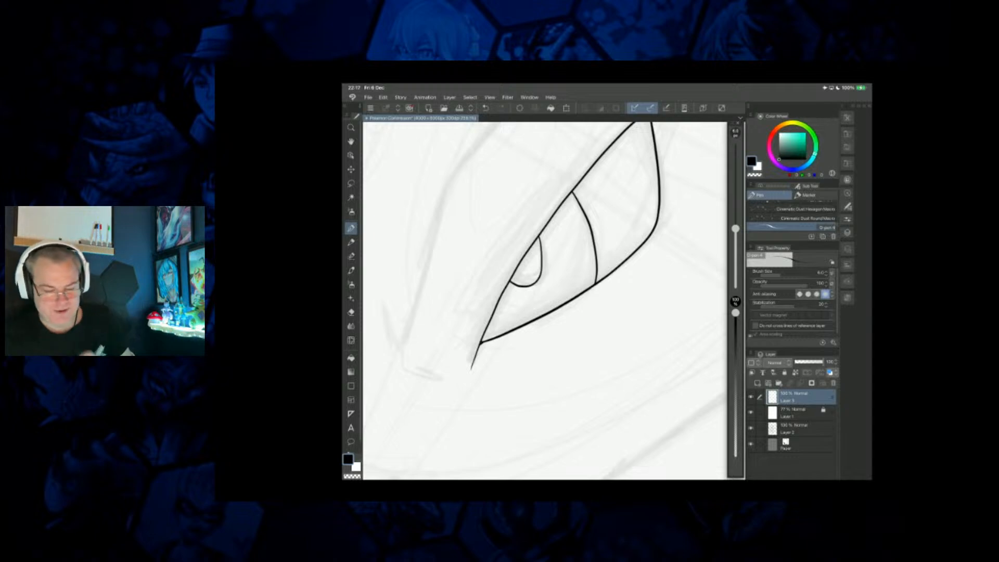
# Ink the long brow ridge above the eye, the small curve at its front end, and the short snout mark near the canvas edge.
pyautogui.scroll(-5, 545, 301)
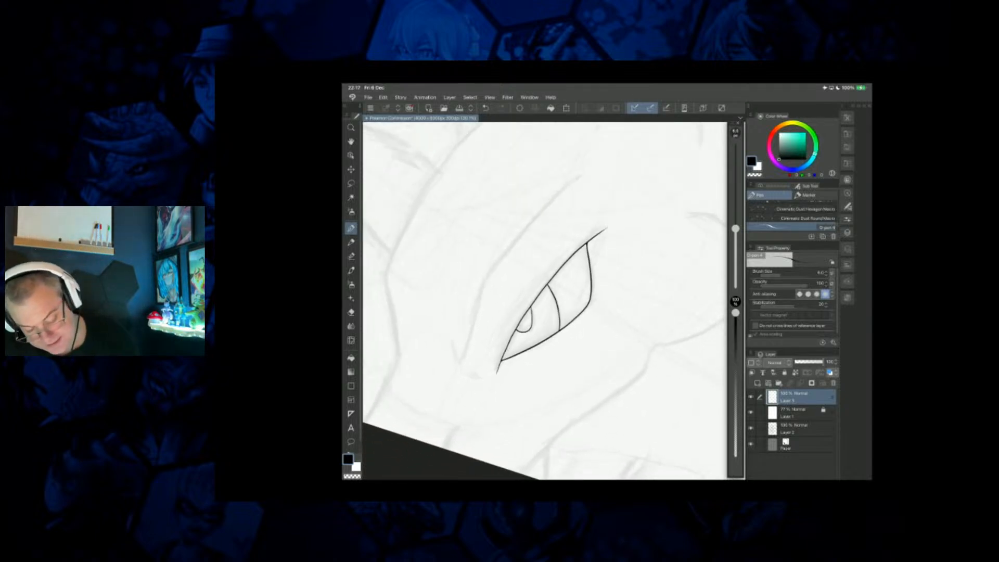
pyautogui.moveTo(583, 173)
pyautogui.mouseDown()
pyautogui.moveTo(485, 279)
pyautogui.moveTo(456, 388)
pyautogui.mouseUp()
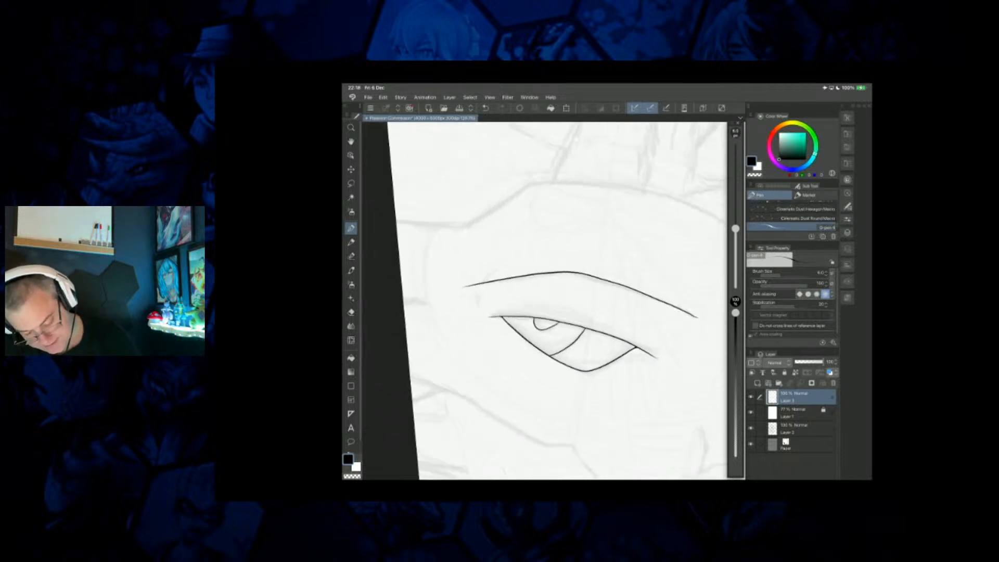
pyautogui.moveTo(463, 264); pyautogui.dragTo(470, 290)
pyautogui.moveTo(407, 256); pyautogui.dragTo(428, 268)
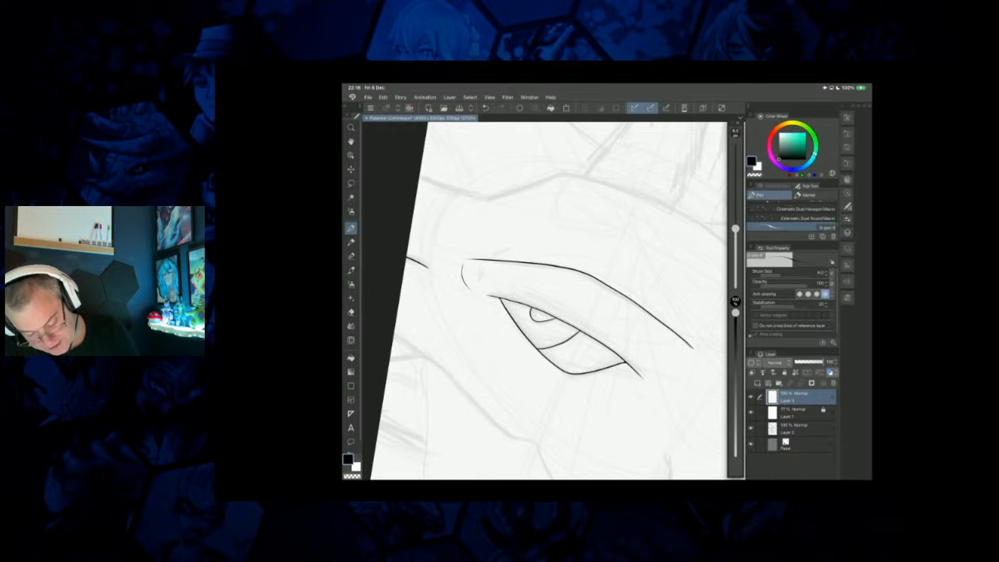
# Ink the upper contour of the foreground creature's head, and its lower contour from the canvas edge around the rounded cheek.
pyautogui.moveTo(482, 169)
pyautogui.mouseDown()
pyautogui.moveTo(547, 216)
pyautogui.moveTo(577, 295)
pyautogui.moveTo(573, 378)
pyautogui.moveTo(531, 451)
pyautogui.mouseUp()
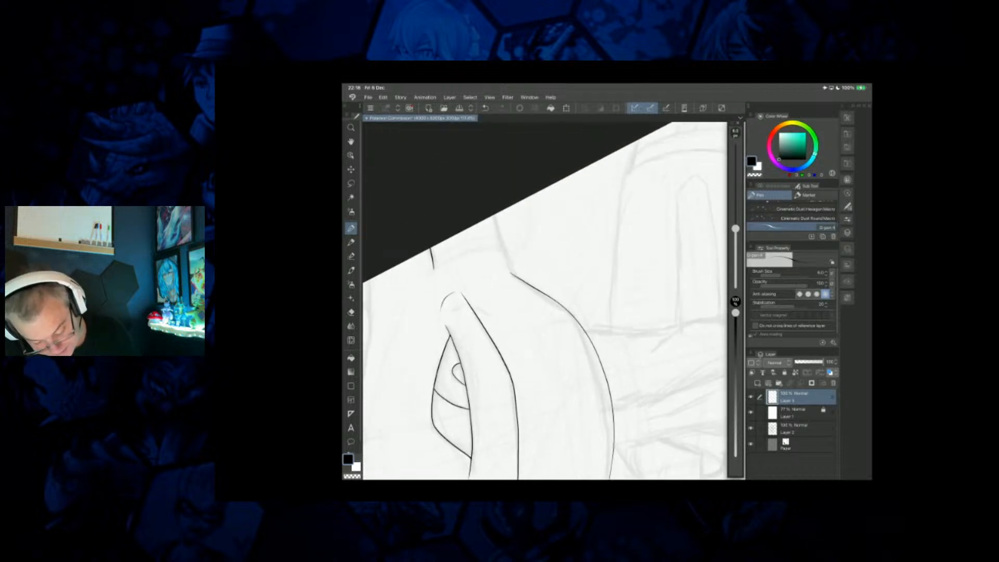
pyautogui.moveTo(511, 273); pyautogui.dragTo(490, 216)
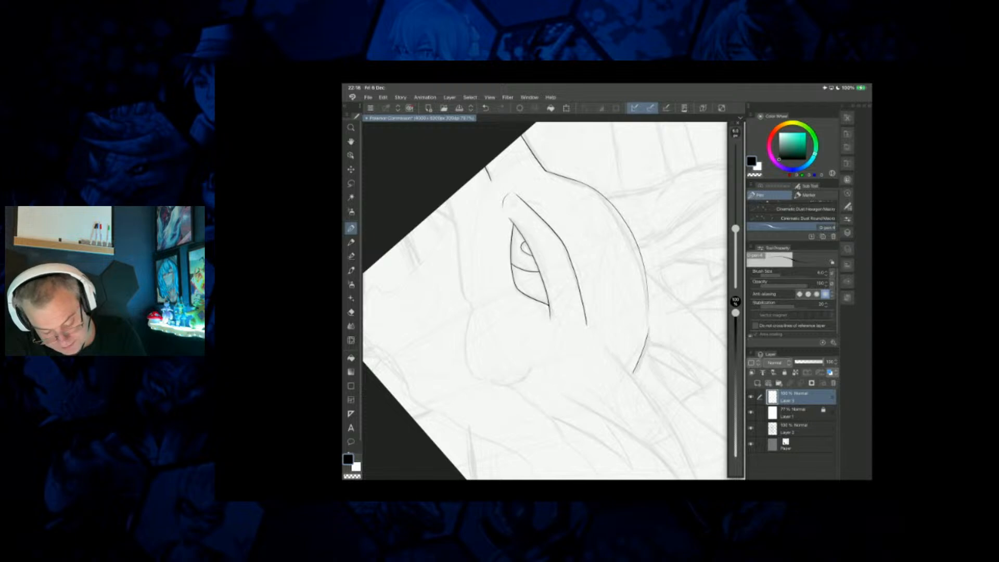
pyautogui.moveTo(451, 211); pyautogui.dragTo(471, 308)
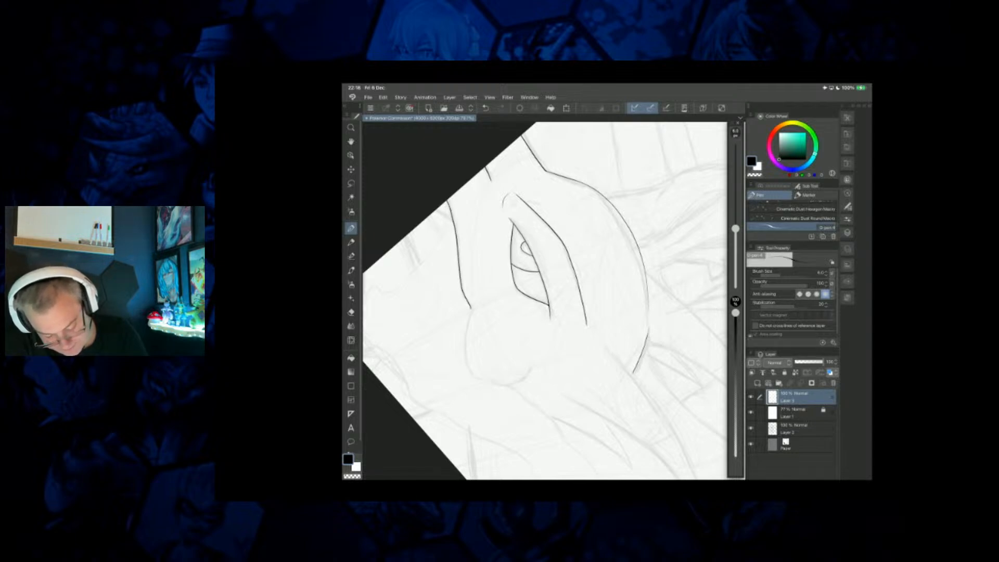
pyautogui.moveTo(471, 315)
pyautogui.mouseDown()
pyautogui.moveTo(467, 371)
pyautogui.moveTo(479, 380)
pyautogui.moveTo(519, 382)
pyautogui.moveTo(538, 361)
pyautogui.mouseUp()
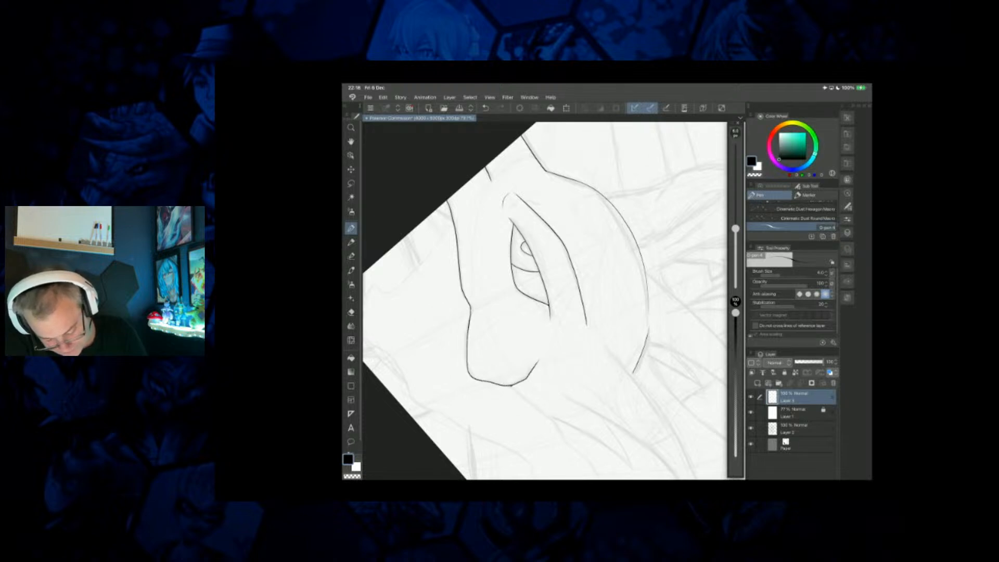
# Thicken the line junction at the foreground creature's rounded cheek and ink the inner wavy contour trailing back from it to a sharp barb.
pyautogui.scroll(3, 545, 300)
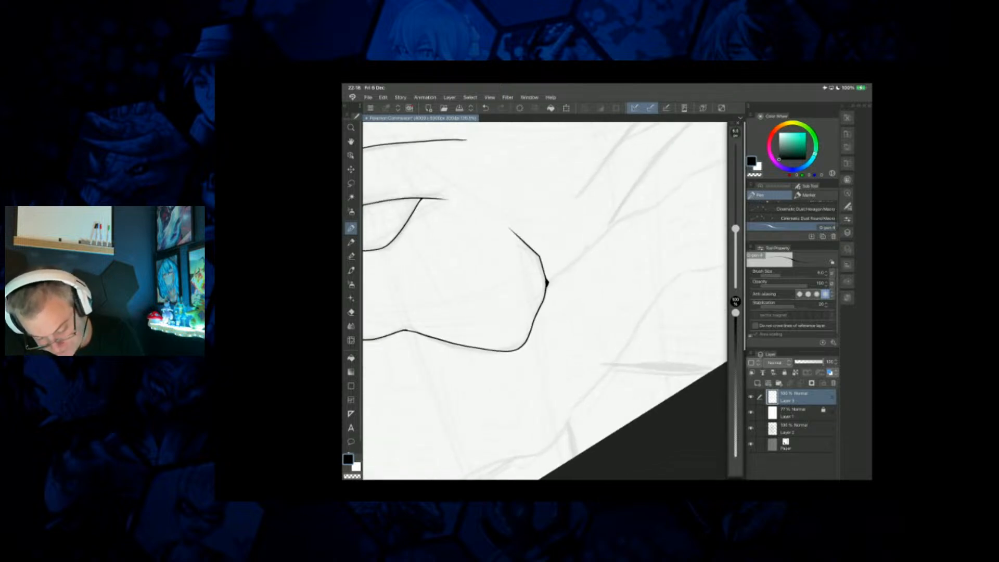
pyautogui.scroll(-5, 544, 301)
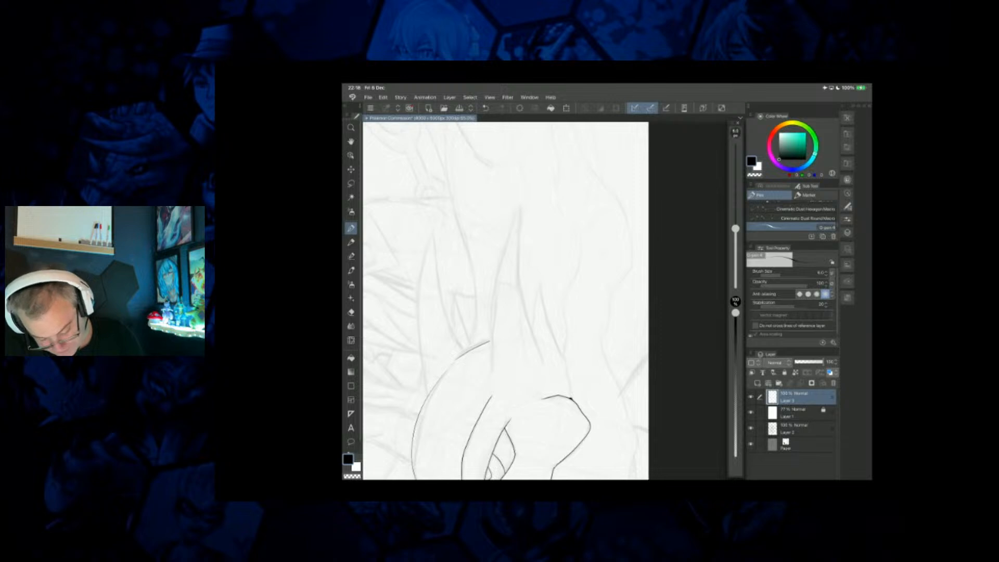
pyautogui.moveTo(571, 398)
pyautogui.mouseDown()
pyautogui.moveTo(566, 311)
pyautogui.moveTo(580, 243)
pyautogui.moveTo(566, 227)
pyautogui.moveTo(554, 169)
pyautogui.moveTo(565, 189)
pyautogui.mouseUp()
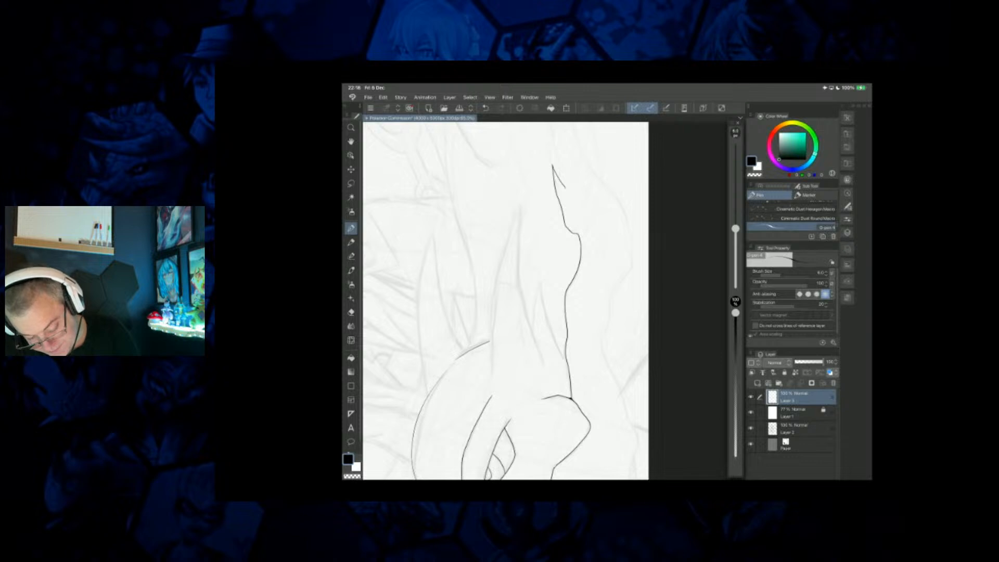
pyautogui.moveTo(506, 281); pyautogui.dragTo(524, 352)
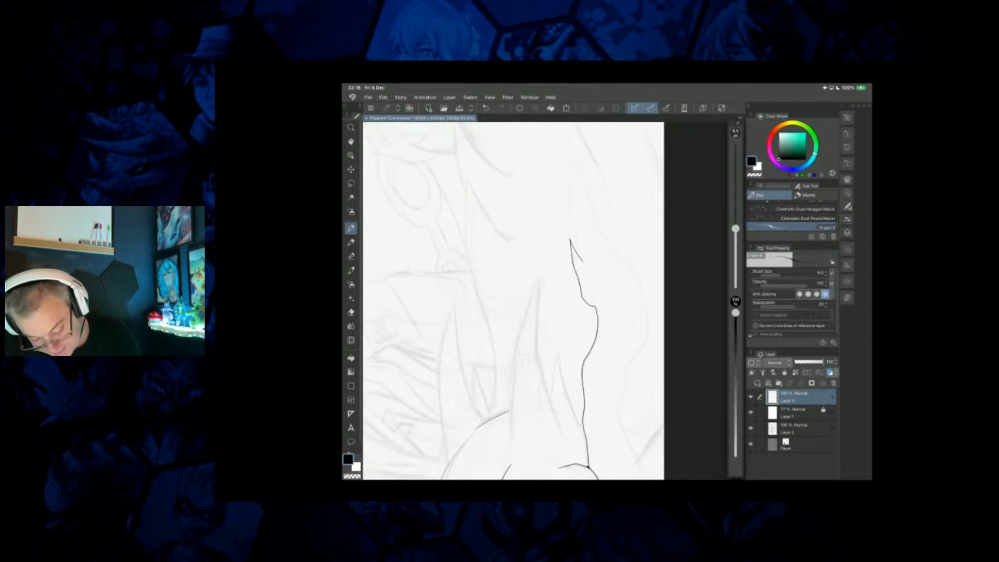
# Ink the outer wavy contour of the trailing shape and carry it around the lower jaw to the creature's mouth line.
pyautogui.moveTo(578, 255)
pyautogui.mouseDown()
pyautogui.moveTo(567, 187)
pyautogui.moveTo(582, 144)
pyautogui.moveTo(590, 221)
pyautogui.moveTo(645, 304)
pyautogui.moveTo(648, 340)
pyautogui.moveTo(631, 361)
pyautogui.moveTo(619, 413)
pyautogui.moveTo(638, 468)
pyautogui.mouseUp()
pyautogui.moveTo(520, 406)
pyautogui.mouseDown()
pyautogui.moveTo(485, 287)
pyautogui.moveTo(474, 190)
pyautogui.mouseUp()
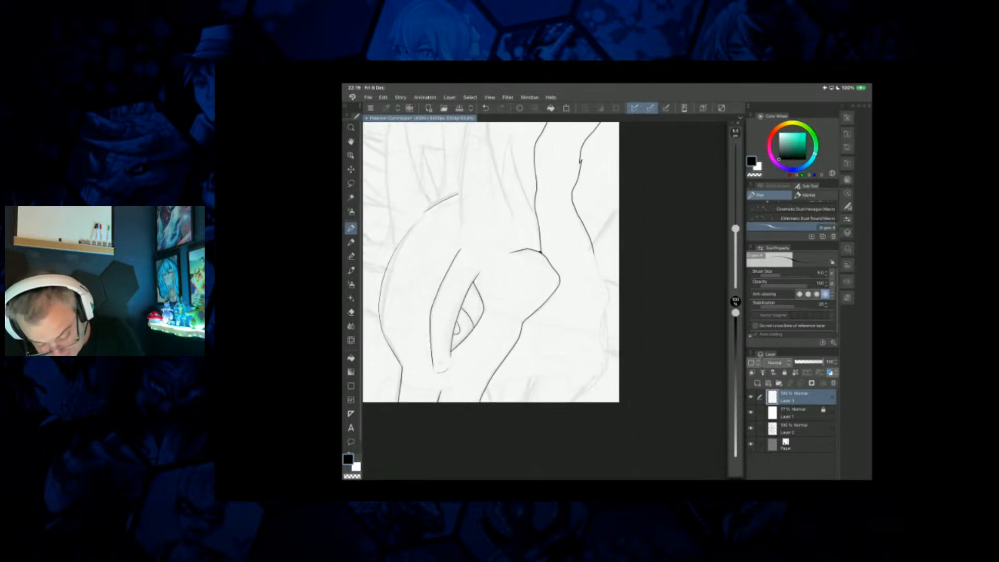
pyautogui.moveTo(593, 259)
pyautogui.mouseDown()
pyautogui.moveTo(609, 301)
pyautogui.moveTo(598, 379)
pyautogui.moveTo(573, 397)
pyautogui.moveTo(560, 376)
pyautogui.moveTo(502, 383)
pyautogui.mouseUp()
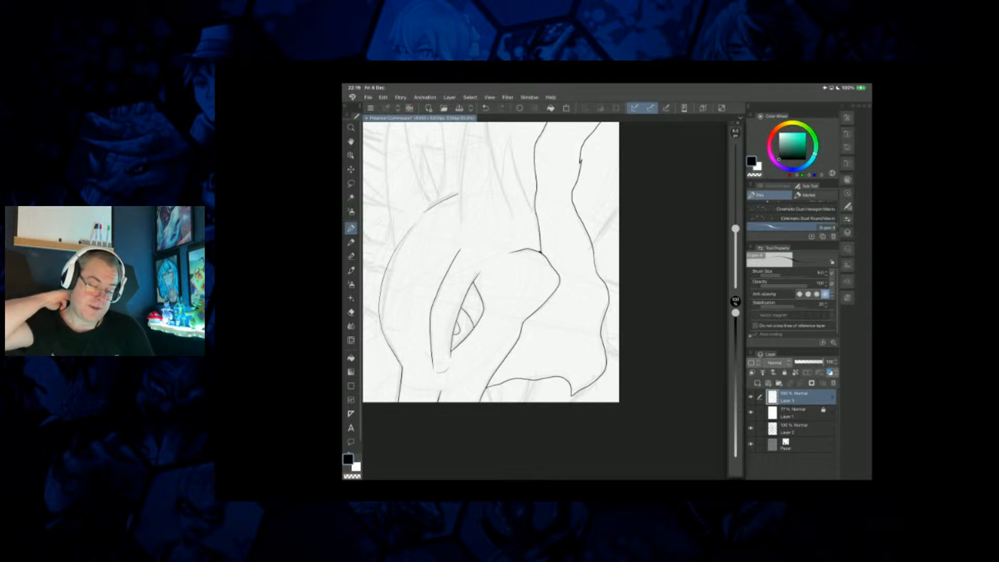
# Ink the short lines between the creature's lower jaw edge and the canvas border, including the small mark at the mouth corner.
pyautogui.scroll(-1, 491, 262)
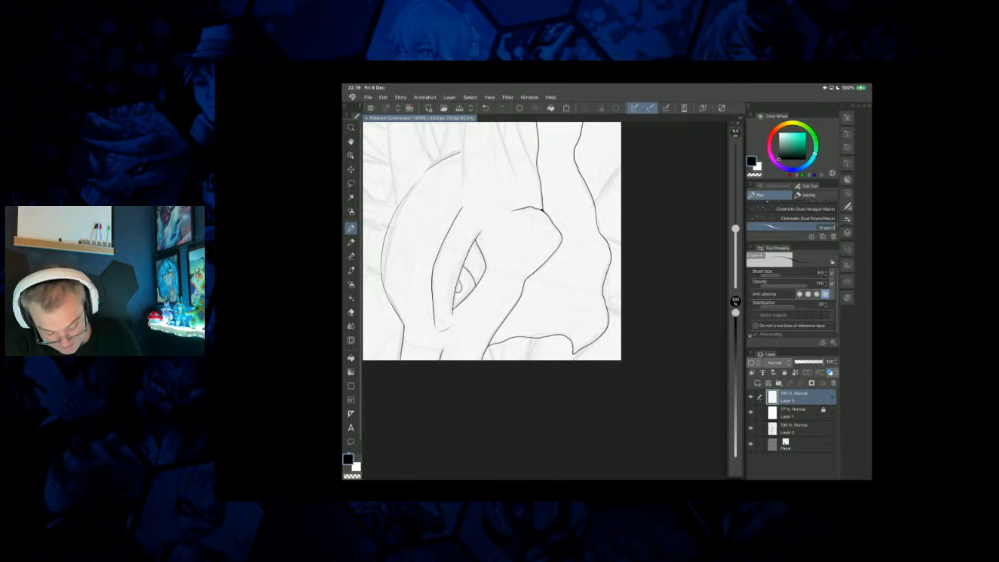
pyautogui.moveTo(537, 337); pyautogui.dragTo(531, 357)
pyautogui.moveTo(542, 210)
pyautogui.mouseDown()
pyautogui.moveTo(566, 217)
pyautogui.moveTo(641, 304)
pyautogui.mouseUp()
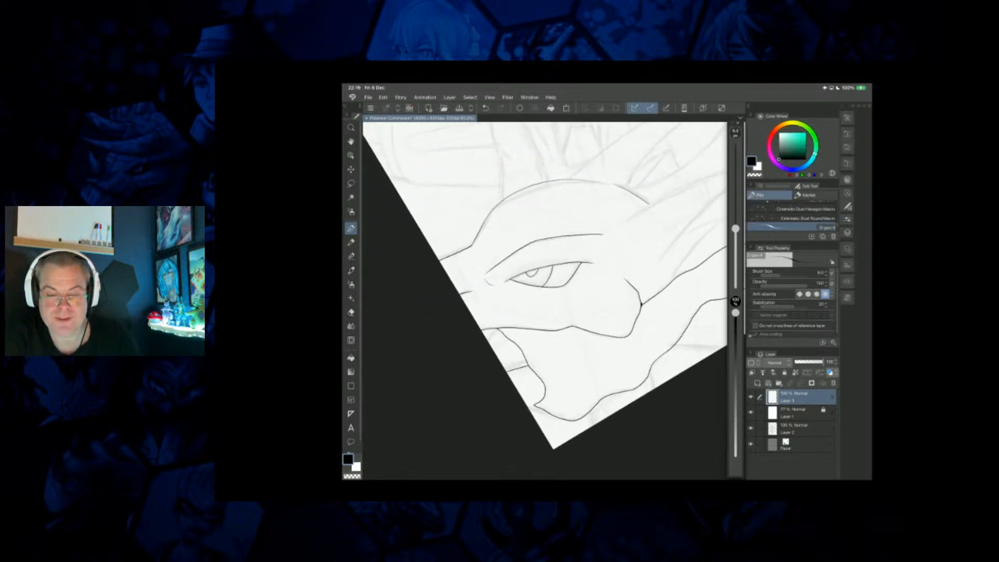
pyautogui.moveTo(495, 330); pyautogui.dragTo(486, 340)
pyautogui.moveTo(642, 305); pyautogui.dragTo(535, 225)
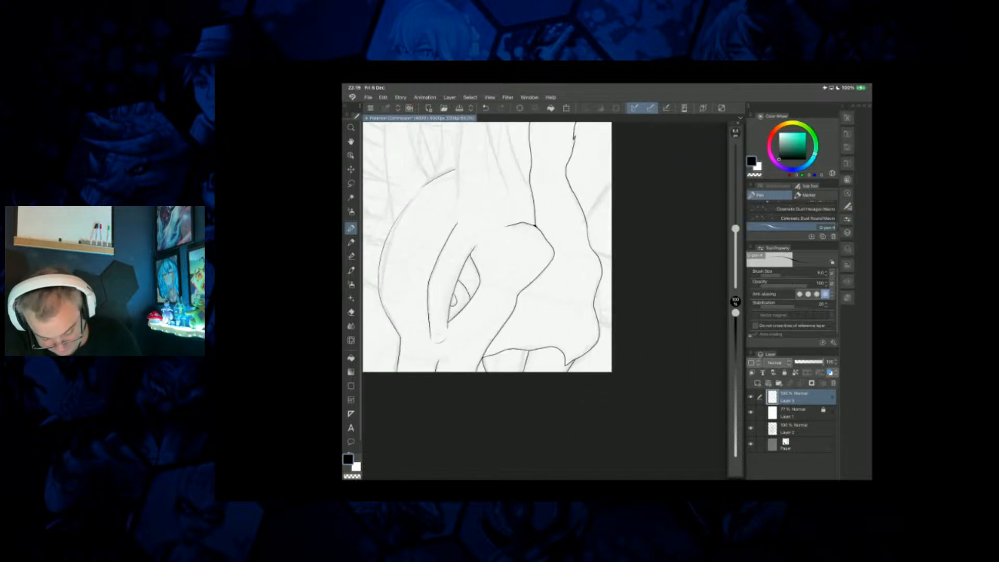
# Ink the short line running from the outer wavy contour to the canvas edge and join it neatly to the contour.
pyautogui.moveTo(534, 225)
pyautogui.mouseDown()
pyautogui.moveTo(555, 289)
pyautogui.moveTo(556, 269)
pyautogui.moveTo(558, 277)
pyautogui.mouseUp()
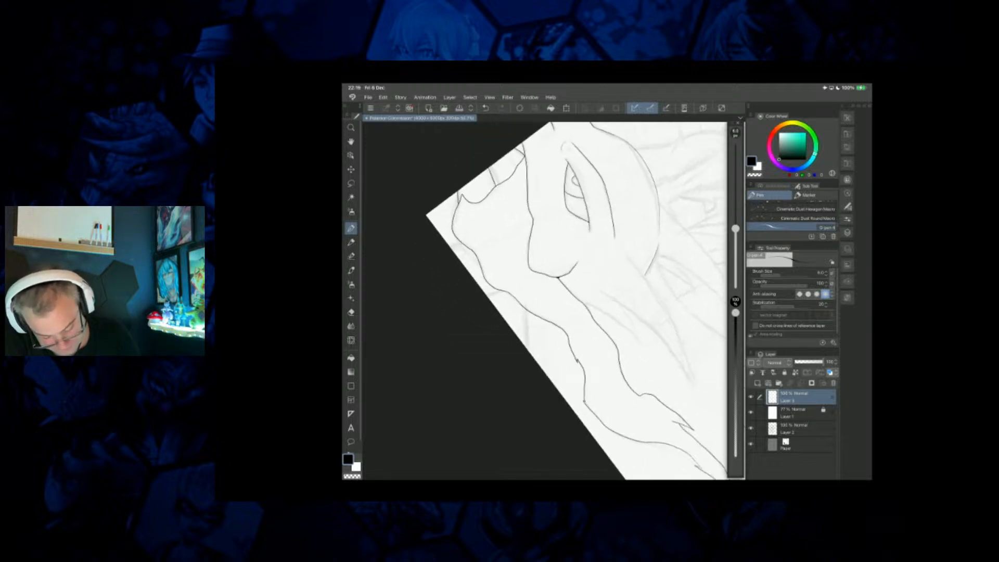
pyautogui.moveTo(525, 308); pyautogui.dragTo(526, 349)
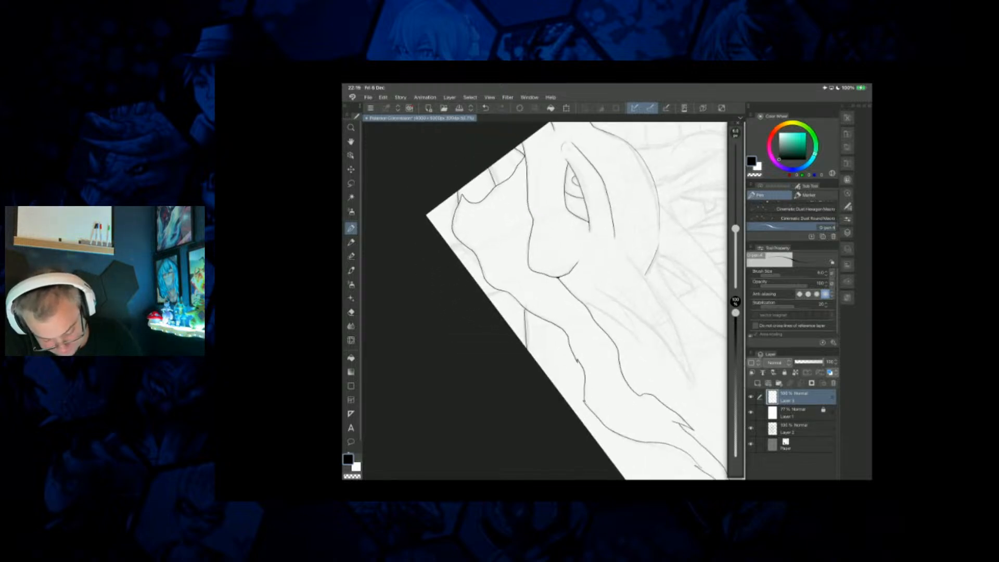
pyautogui.scroll(5, 526, 316)
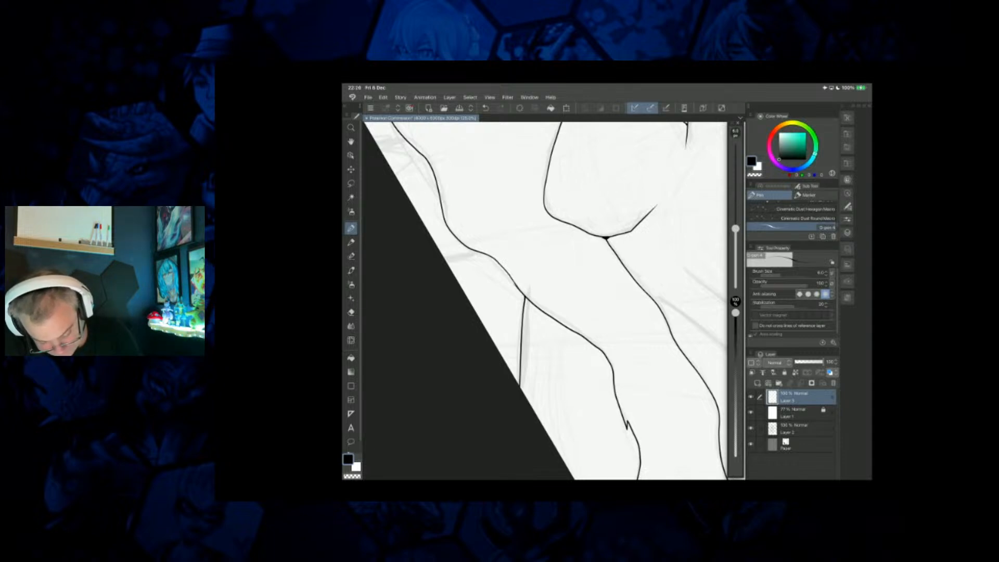
pyautogui.scroll(-8, 545, 300)
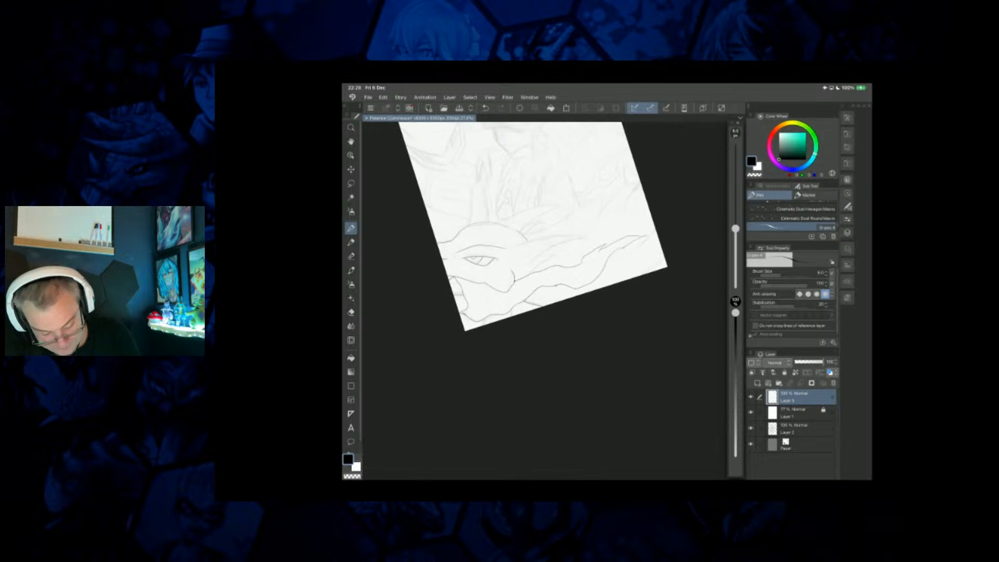
# Ink the small pointed spike behind the creature's cheek and the taller curved spike next to it.
pyautogui.scroll(5, 545, 301)
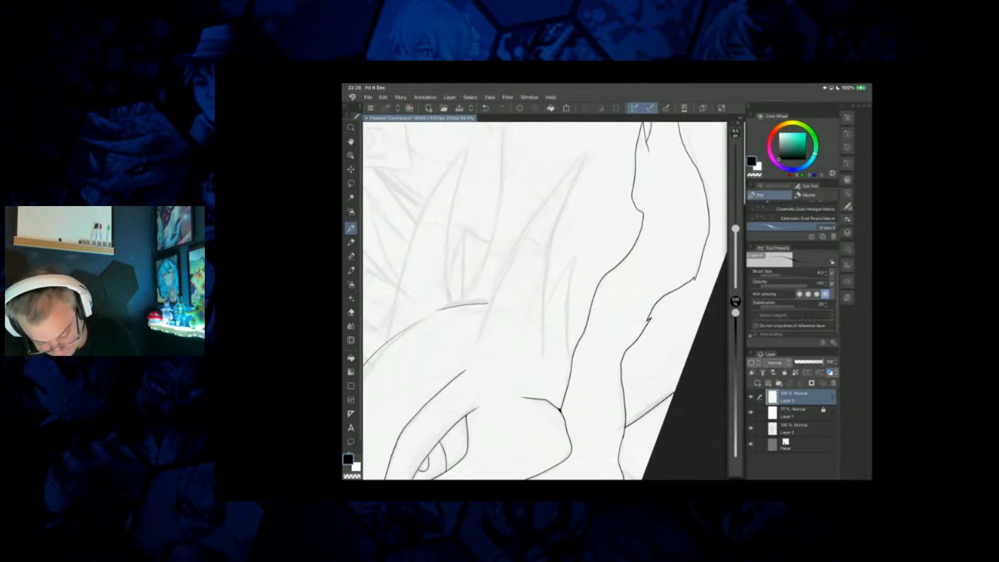
pyautogui.moveTo(577, 256); pyautogui.dragTo(573, 350)
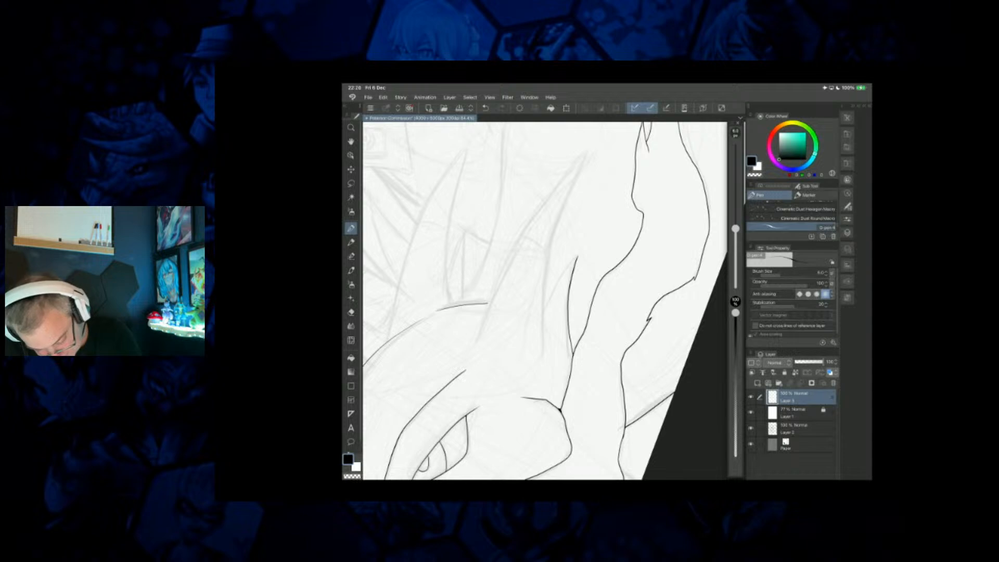
pyautogui.moveTo(574, 259); pyautogui.dragTo(544, 301)
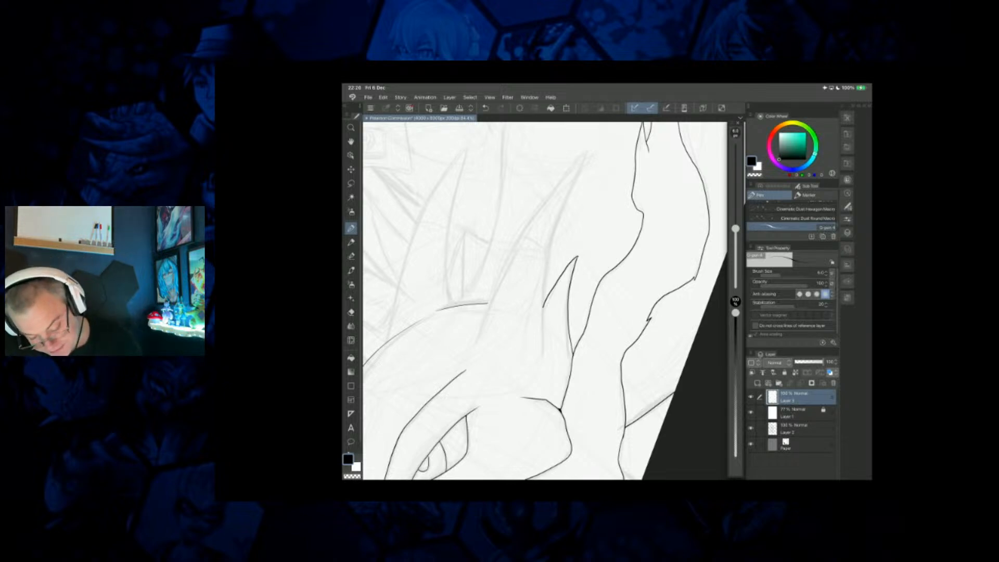
pyautogui.moveTo(587, 154)
pyautogui.mouseDown()
pyautogui.moveTo(549, 262)
pyautogui.moveTo(541, 359)
pyautogui.mouseUp()
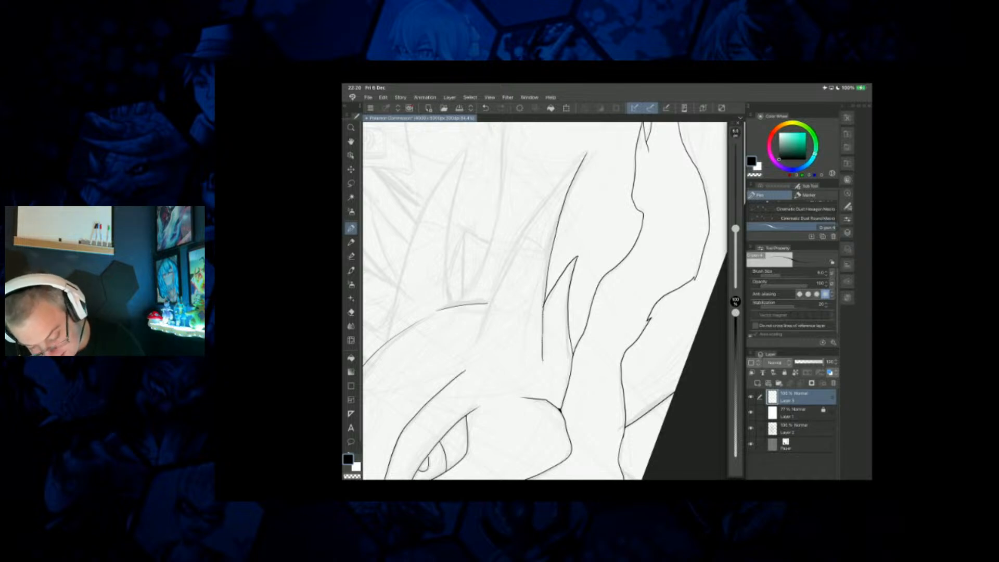
pyautogui.moveTo(585, 154)
pyautogui.mouseDown()
pyautogui.moveTo(506, 267)
pyautogui.moveTo(475, 337)
pyautogui.mouseUp()
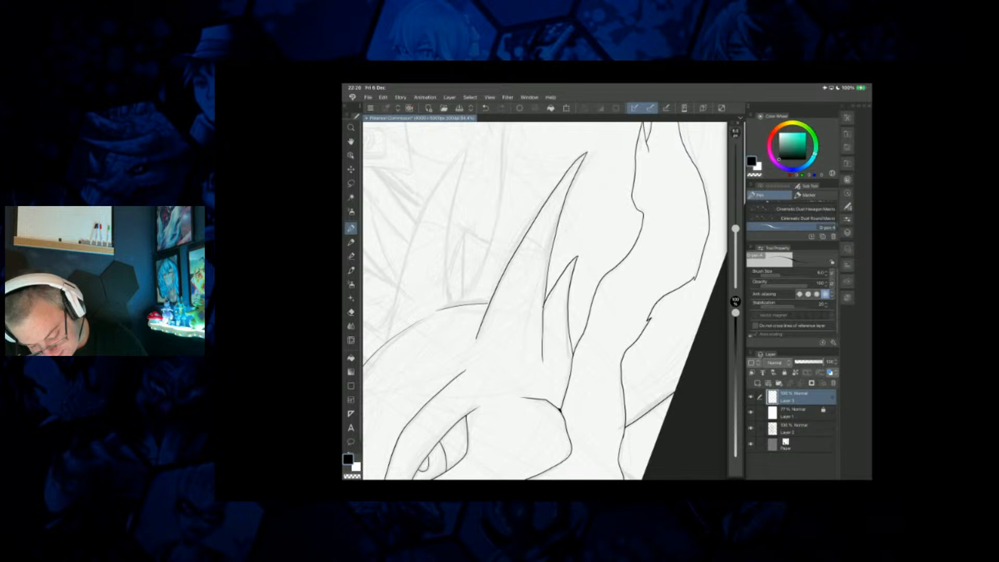
# Erase the overshoot where the two spikes meet and thicken the line junctions at the spikes, cheek and head contour.
pyautogui.scroll(5, 545, 302)
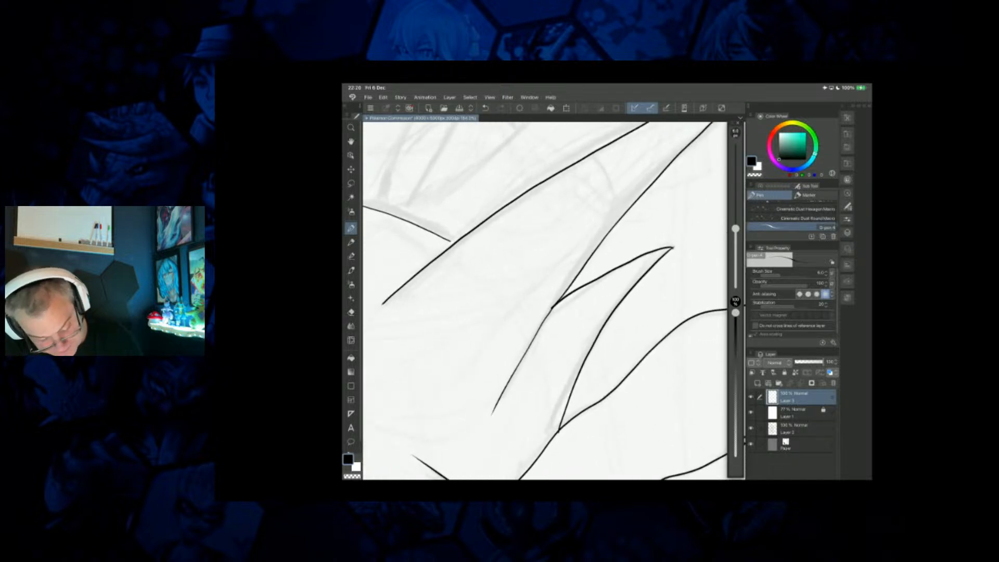
pyautogui.press('e')
pyautogui.moveTo(736, 201); pyautogui.dragTo(735, 211)
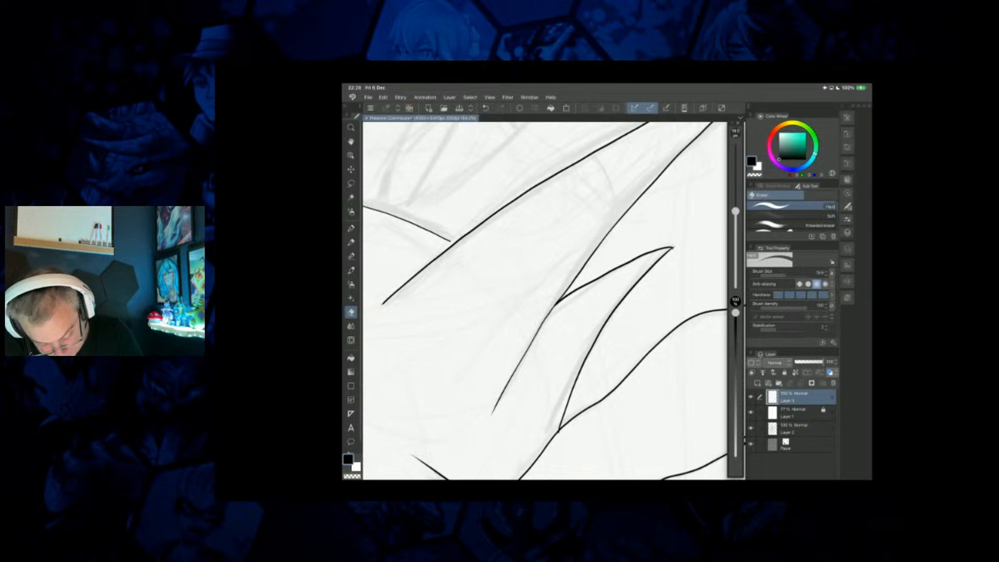
pyautogui.press('p')
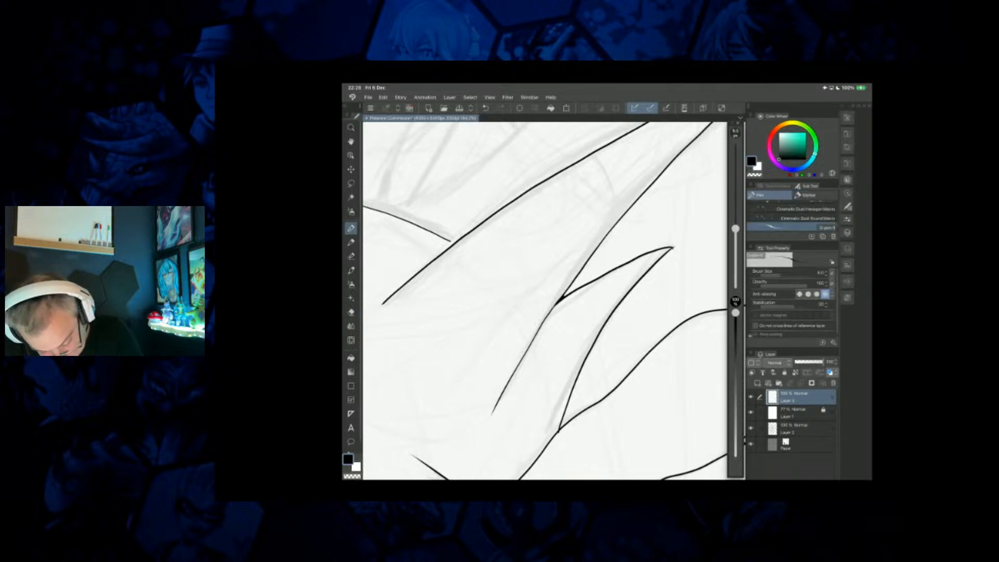
pyautogui.scroll(-5, 544, 301)
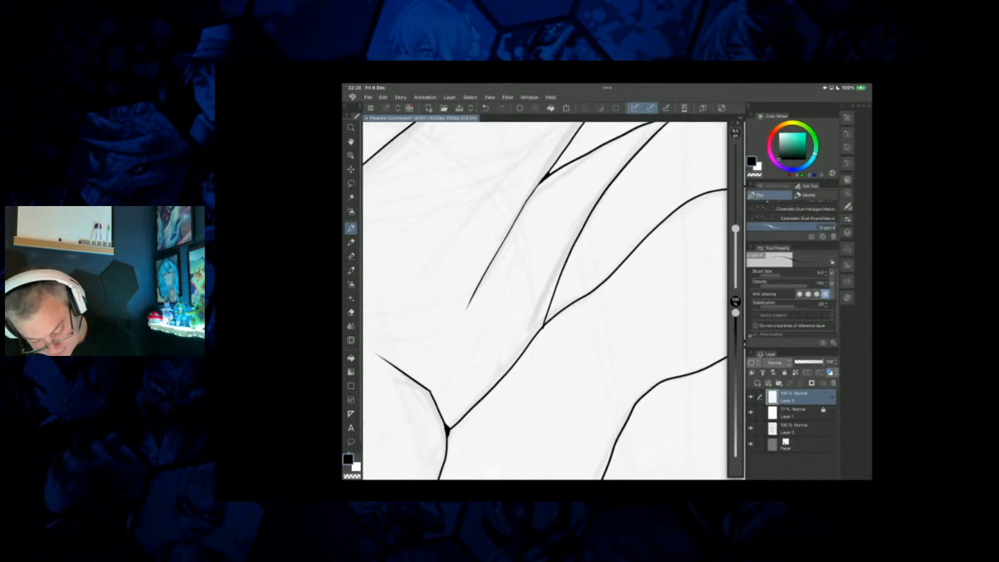
pyautogui.scroll(5, 545, 301)
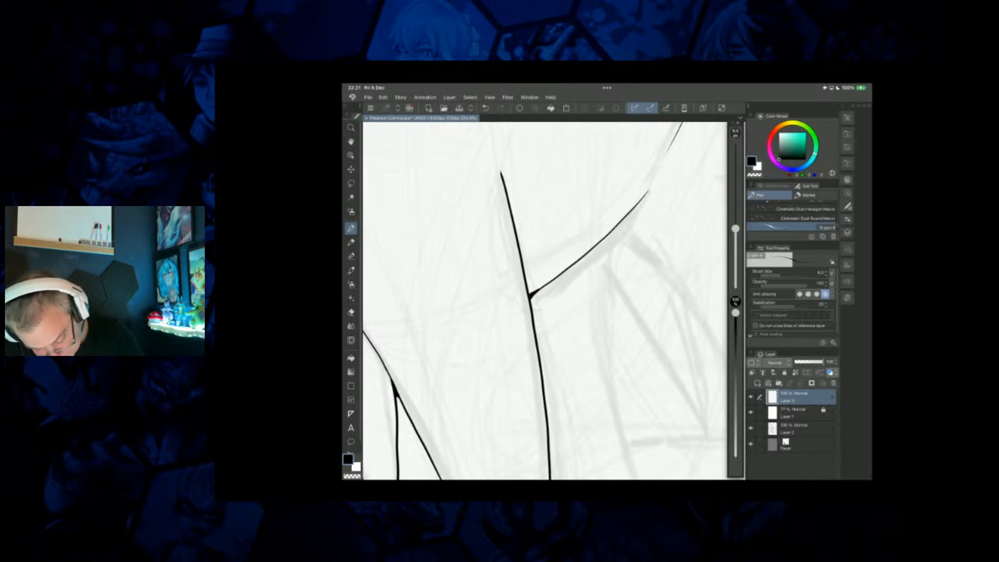
pyautogui.scroll(-5, 545, 301)
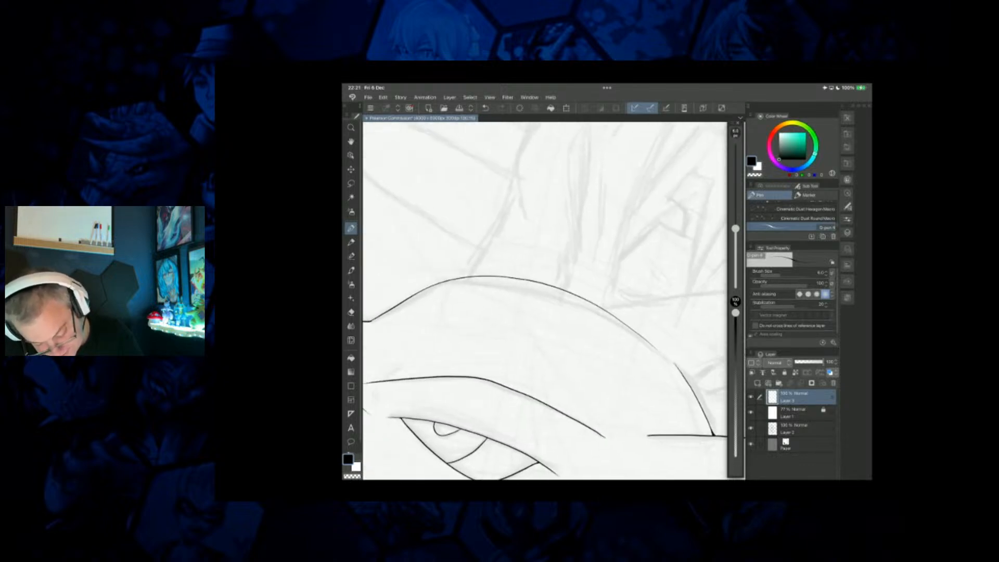
# Ink both edges of a third curved spike rising from the top of the creature's head.
pyautogui.scroll(-3, 545, 301)
pyautogui.moveTo(545, 301)
pyautogui.mouseDown()
pyautogui.moveTo(541, 342)
pyautogui.moveTo(501, 399)
pyautogui.mouseUp()
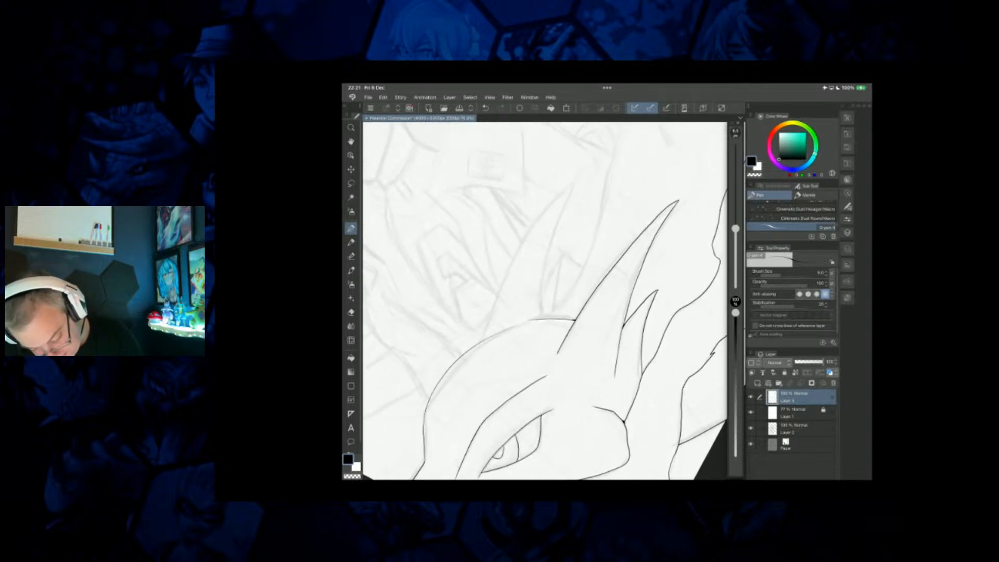
pyautogui.moveTo(572, 187); pyautogui.dragTo(537, 310)
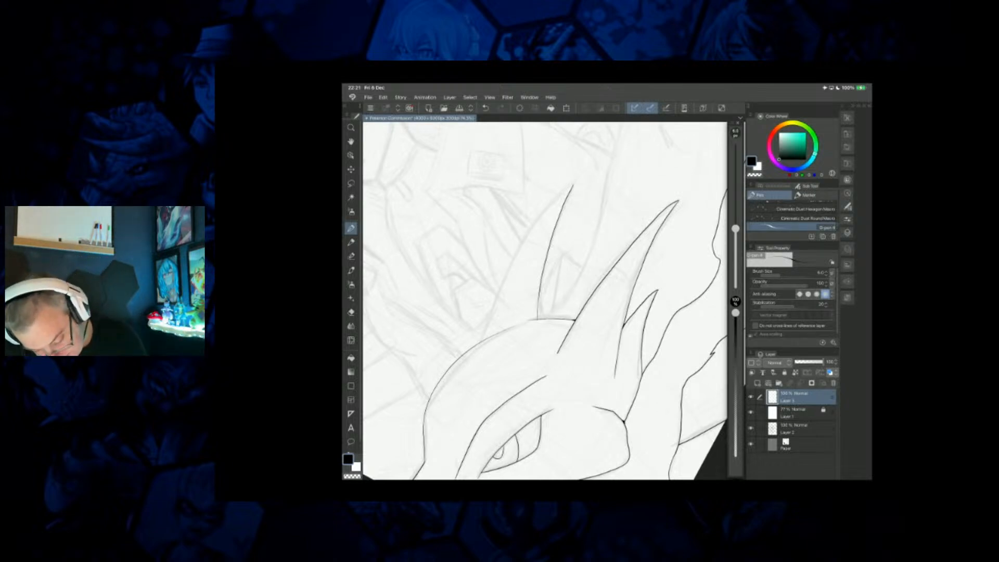
pyautogui.moveTo(566, 188)
pyautogui.mouseDown()
pyautogui.moveTo(525, 237)
pyautogui.moveTo(486, 330)
pyautogui.mouseUp()
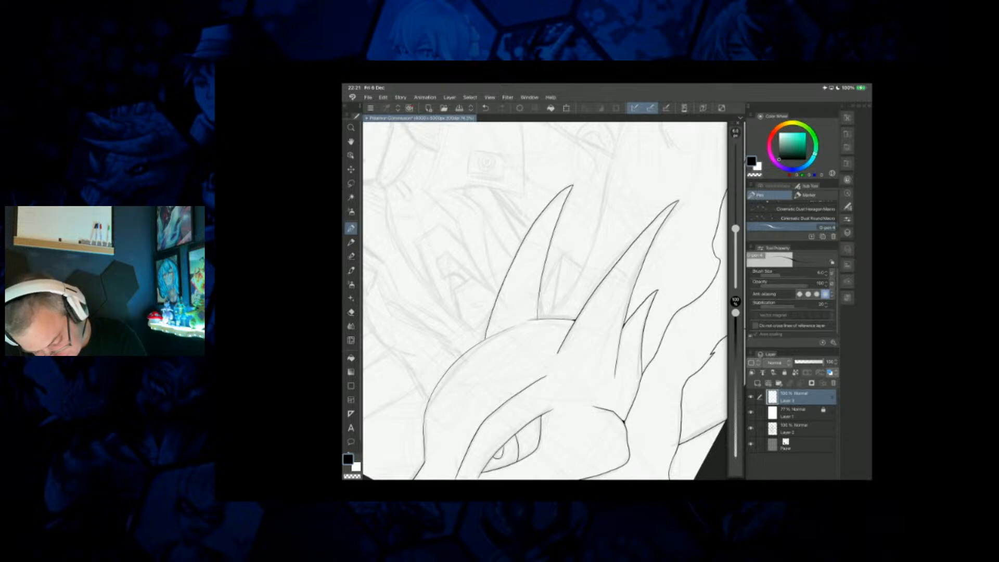
# Clean up the overshooting lines at the base of the third spike and thicken the junctions where its edges meet the head contour.
pyautogui.scroll(5, 538, 330)
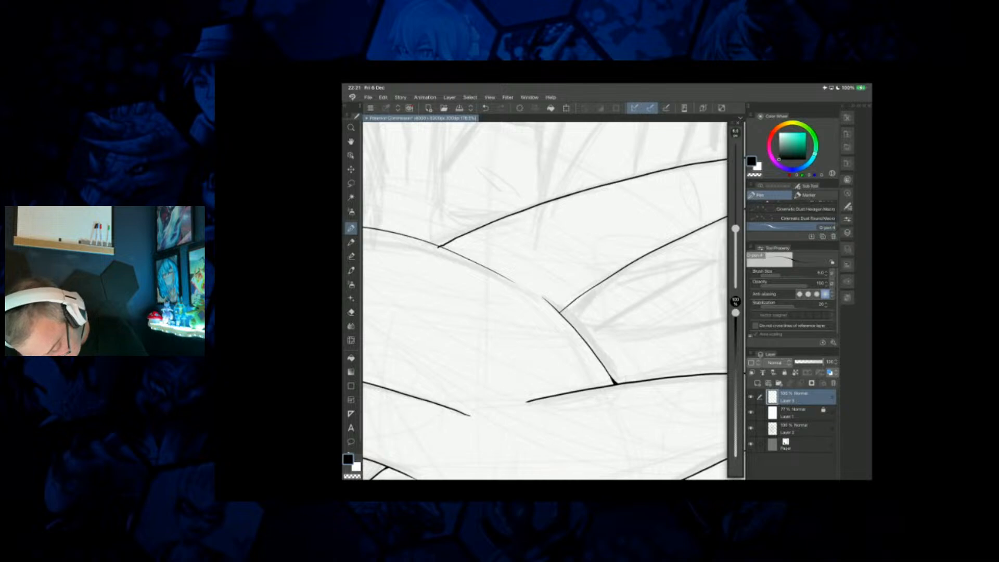
pyautogui.moveTo(440, 246)
pyautogui.mouseDown()
pyautogui.moveTo(531, 219)
pyautogui.moveTo(545, 233)
pyautogui.mouseUp()
pyautogui.press('e')
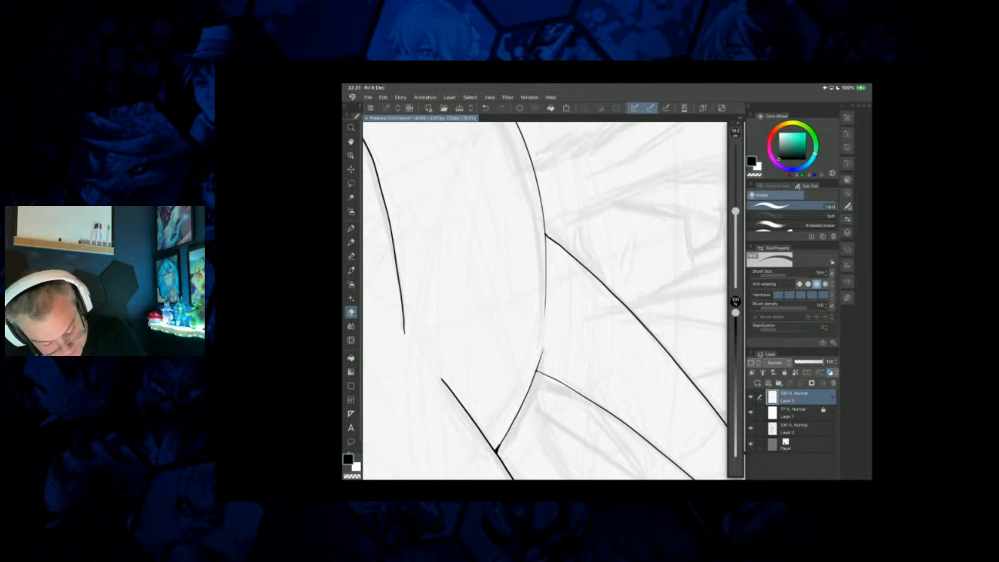
pyautogui.press('p')
pyautogui.scroll(4, 527, 224)
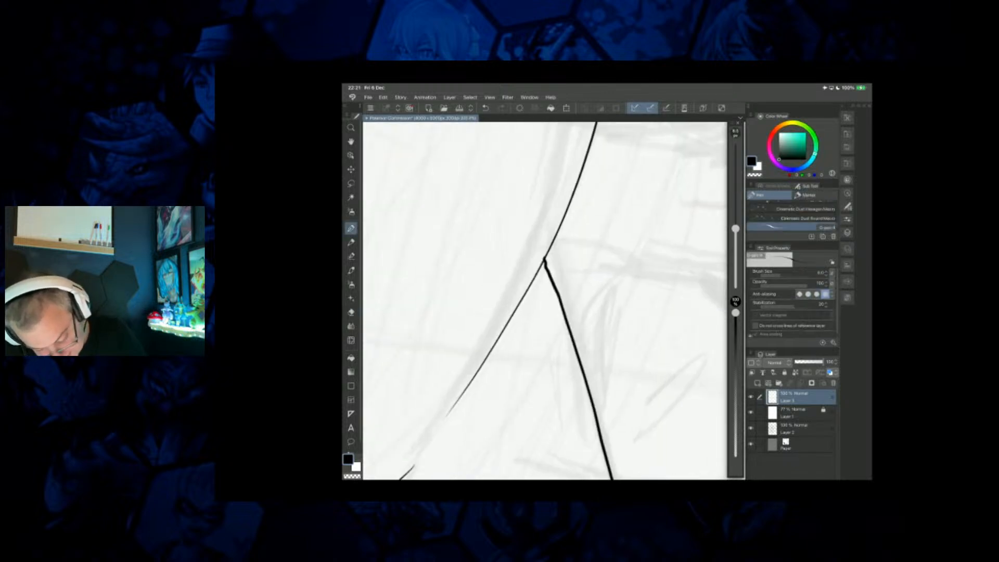
pyautogui.moveTo(545, 259); pyautogui.dragTo(546, 268)
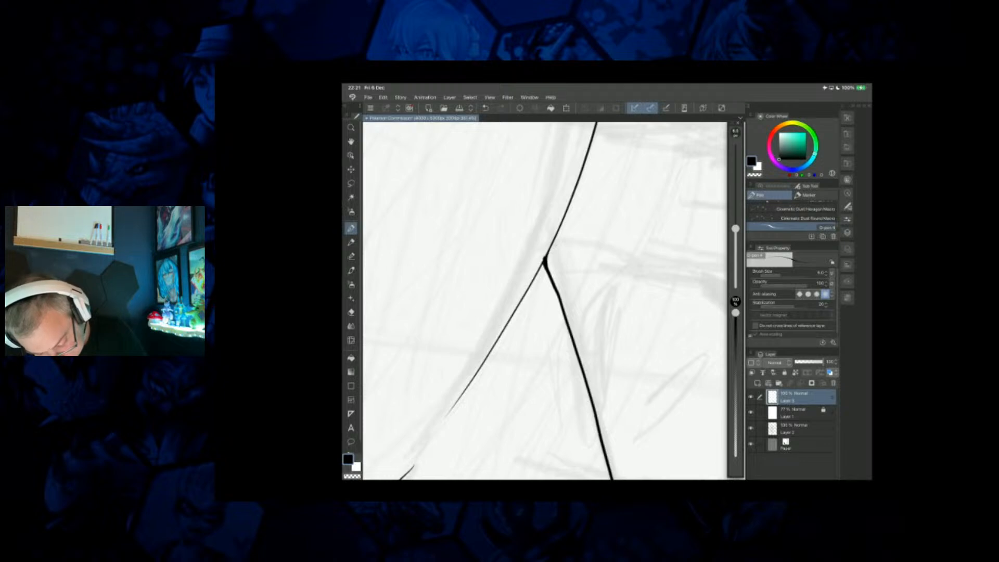
pyautogui.scroll(-4, 545, 291)
pyautogui.scroll(5, 556, 322)
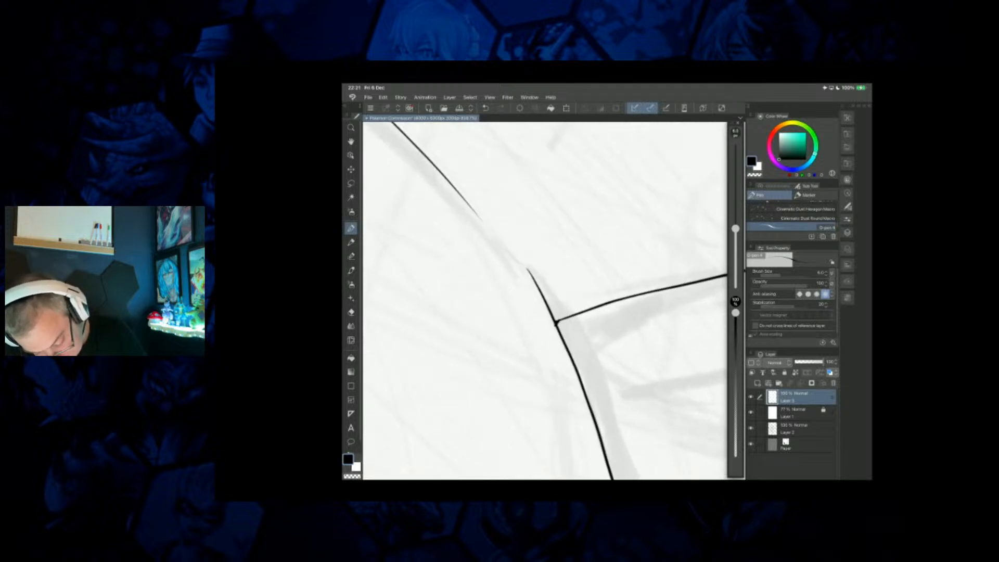
pyautogui.moveTo(552, 318); pyautogui.dragTo(558, 322)
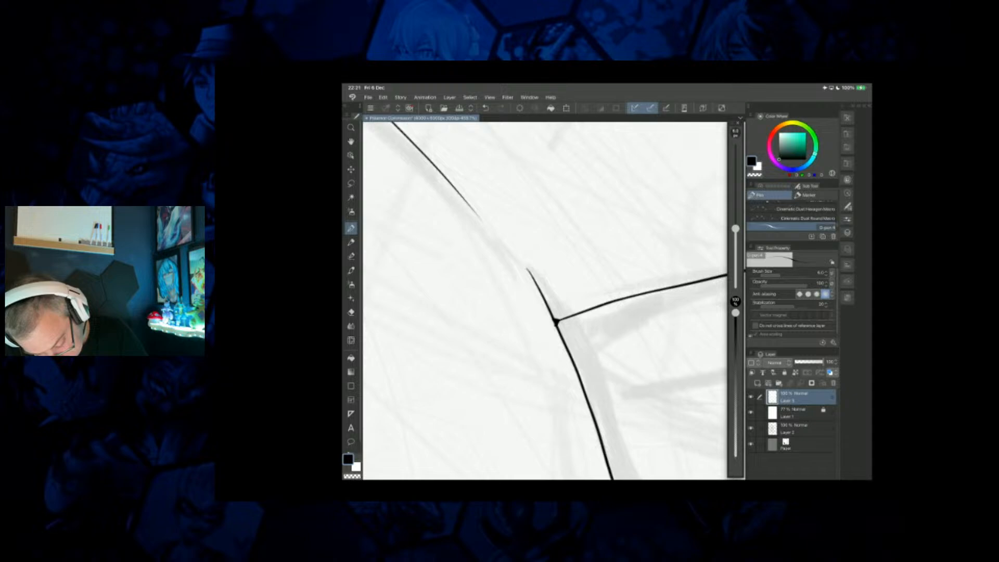
pyautogui.scroll(-6, 544, 301)
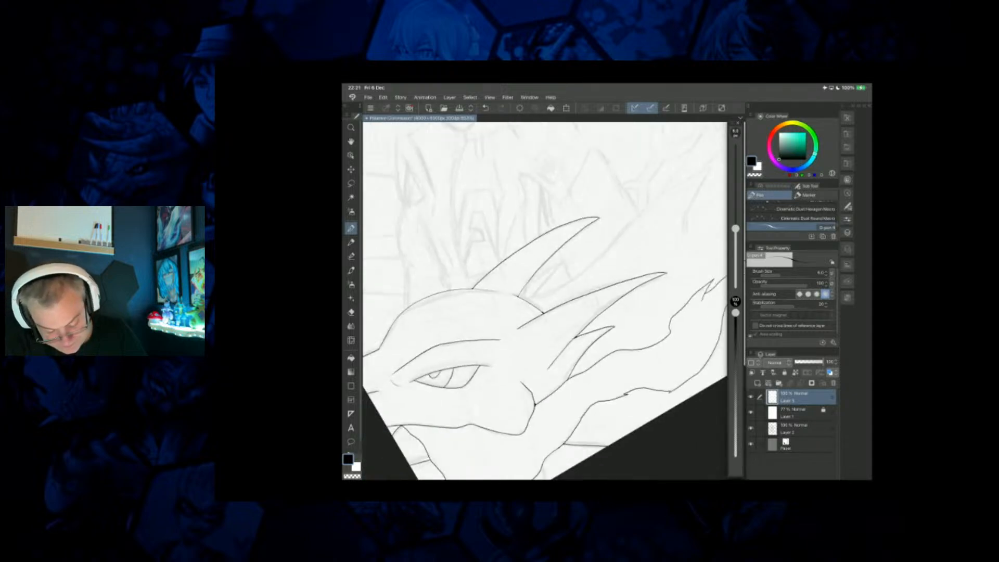
pyautogui.scroll(-3, 545, 301)
pyautogui.moveTo(616, 259); pyautogui.dragTo(579, 244)
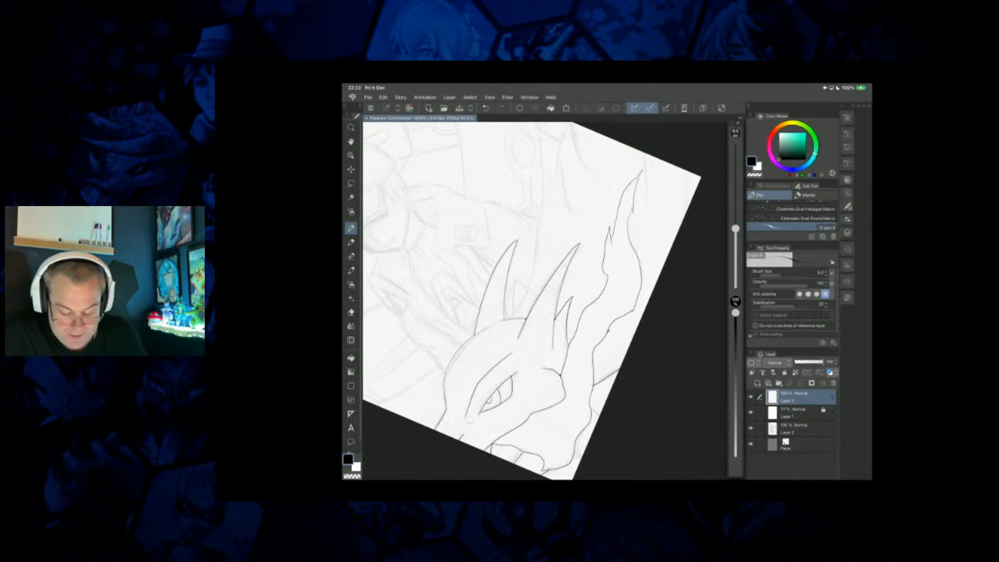
# Ink the long contour behind the head spikes with its two pointed tips, plus the short lines near the trailing contour's tip and canvas edge.
pyautogui.scroll(2, 545, 301)
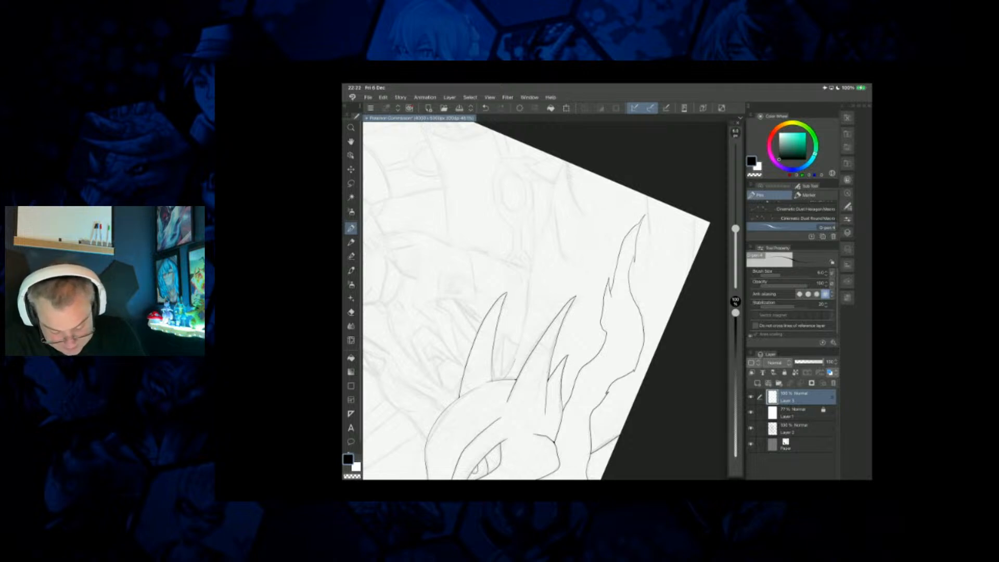
pyautogui.moveTo(523, 340)
pyautogui.mouseDown()
pyautogui.moveTo(549, 204)
pyautogui.moveTo(560, 245)
pyautogui.mouseUp()
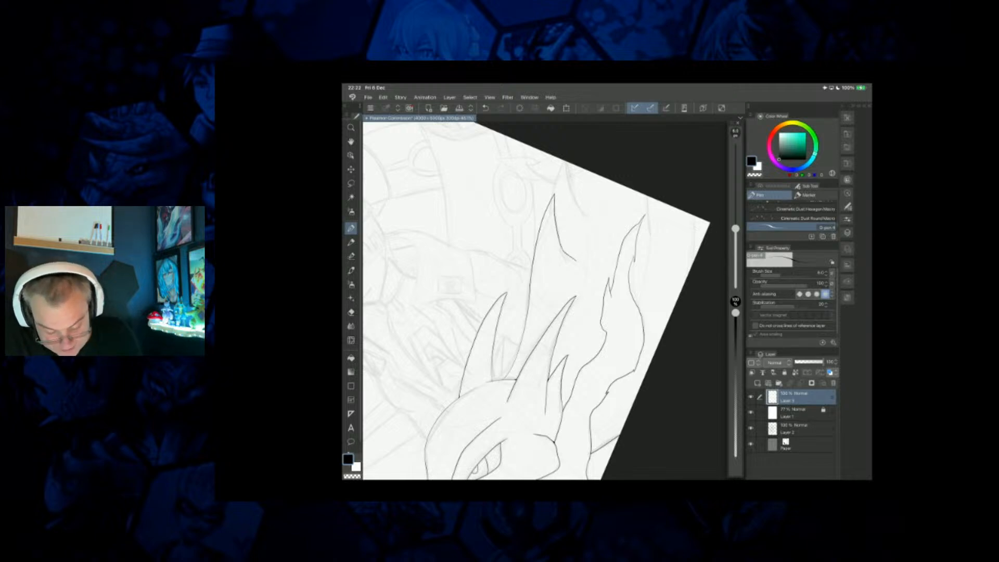
pyautogui.moveTo(554, 193)
pyautogui.mouseDown()
pyautogui.moveTo(565, 162)
pyautogui.moveTo(588, 214)
pyautogui.mouseUp()
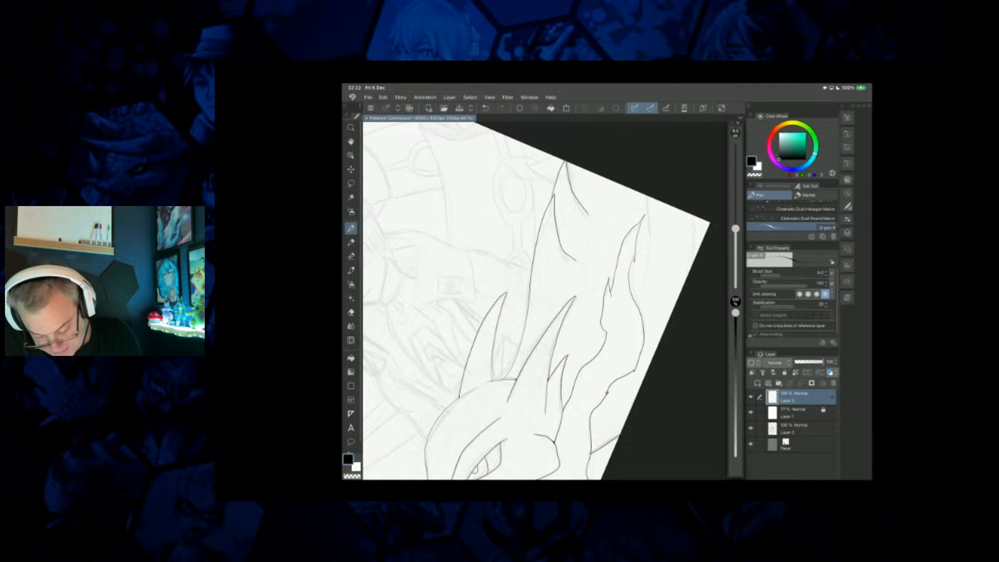
pyautogui.moveTo(696, 217); pyautogui.dragTo(694, 261)
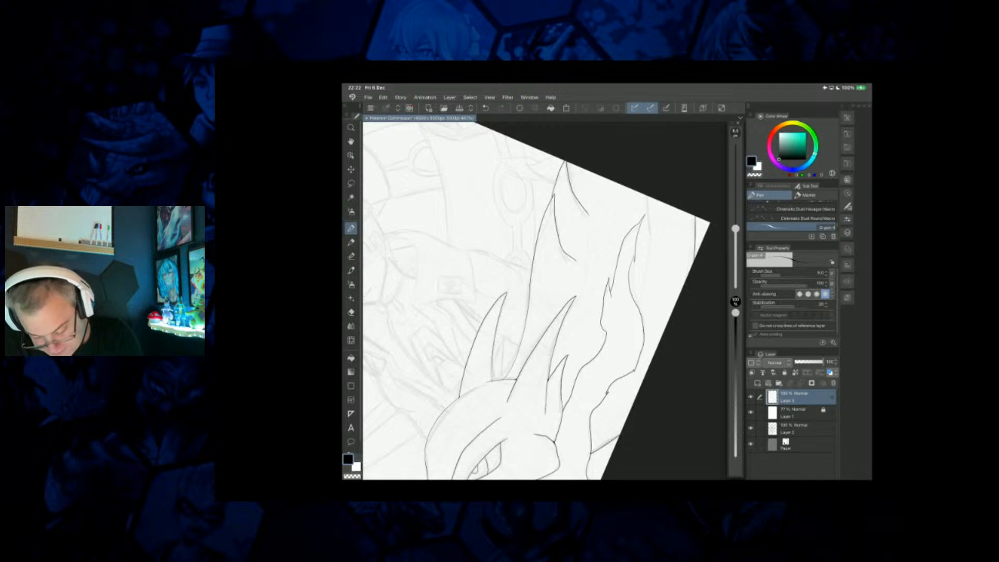
pyautogui.moveTo(650, 236); pyautogui.dragTo(651, 256)
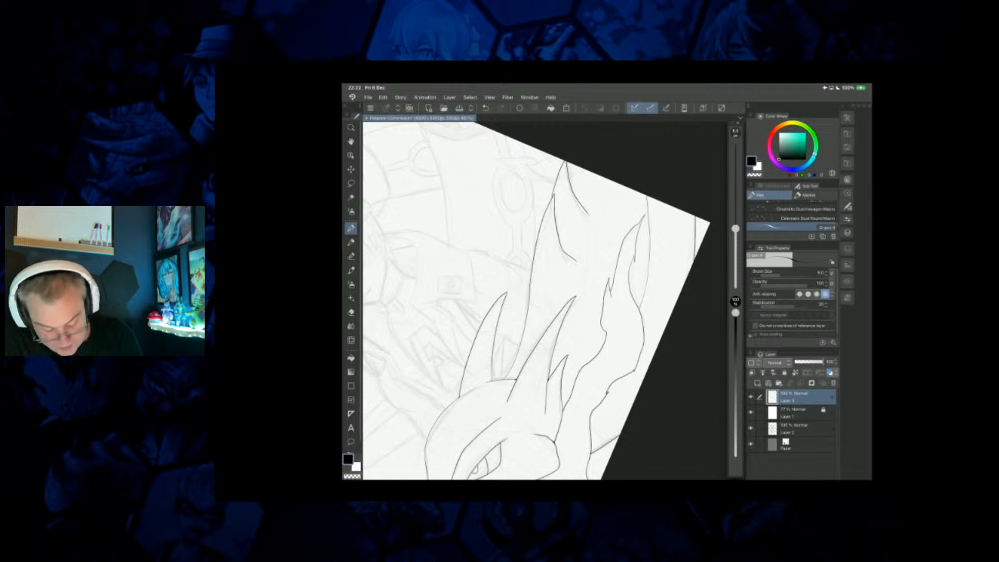
pyautogui.scroll(6, 545, 301)
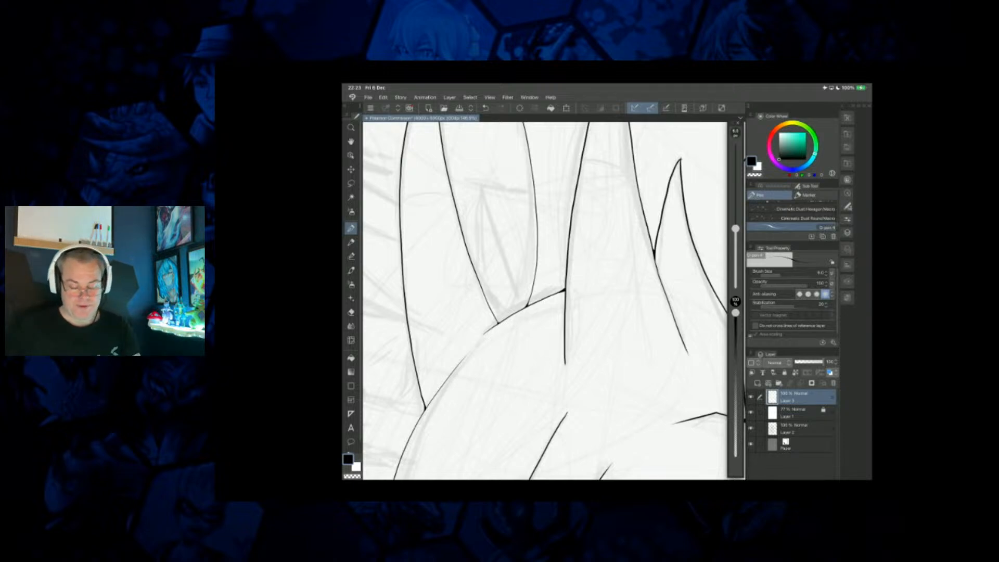
# Ink a short second line beneath the outermost spike's inner edge, forming a narrow sliver where it meets the canvas edge.
pyautogui.scroll(-5, 497, 244)
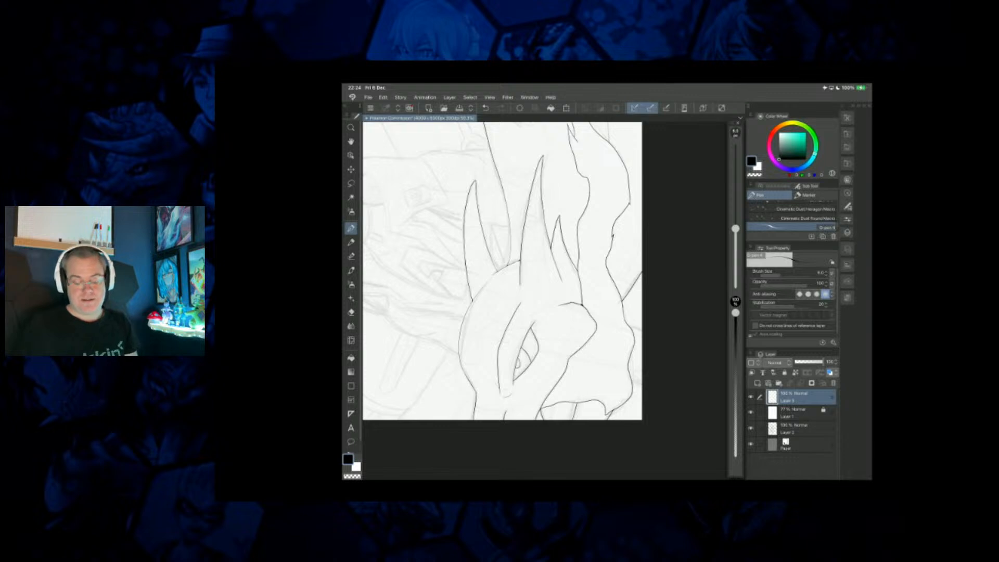
pyautogui.scroll(-3, 502, 271)
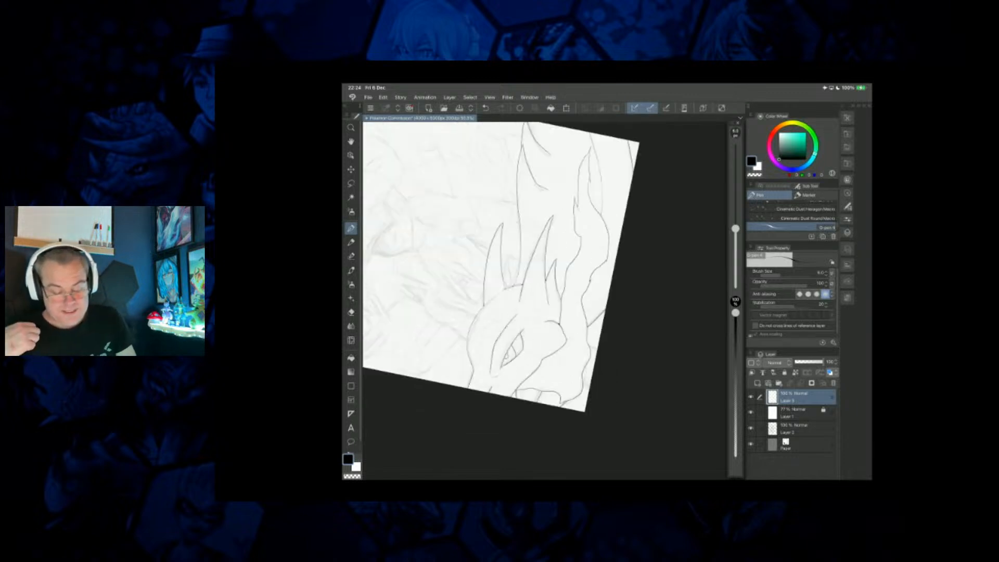
pyautogui.scroll(-2, 502, 271)
pyautogui.scroll(-1, 479, 284)
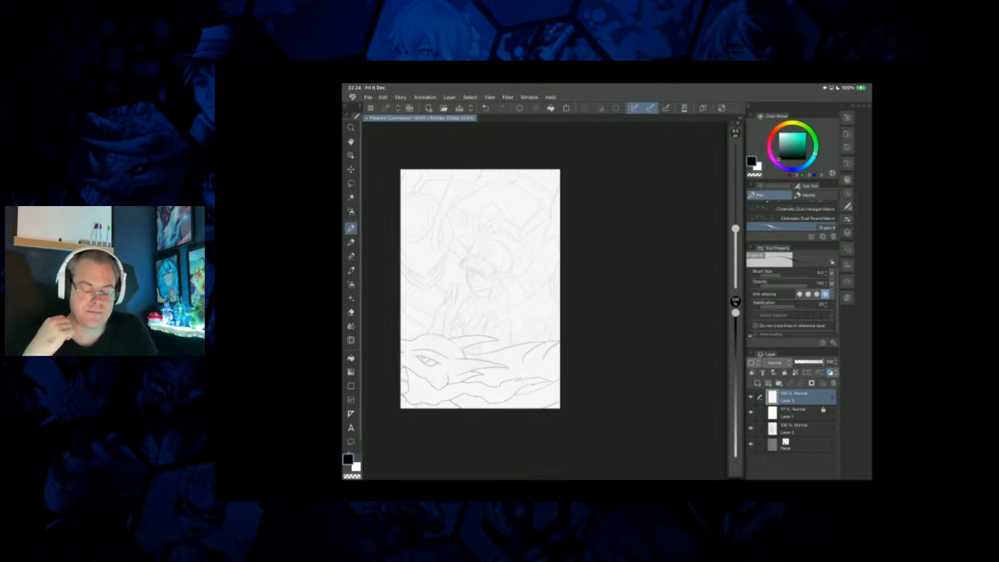
pyautogui.scroll(6, 554, 333)
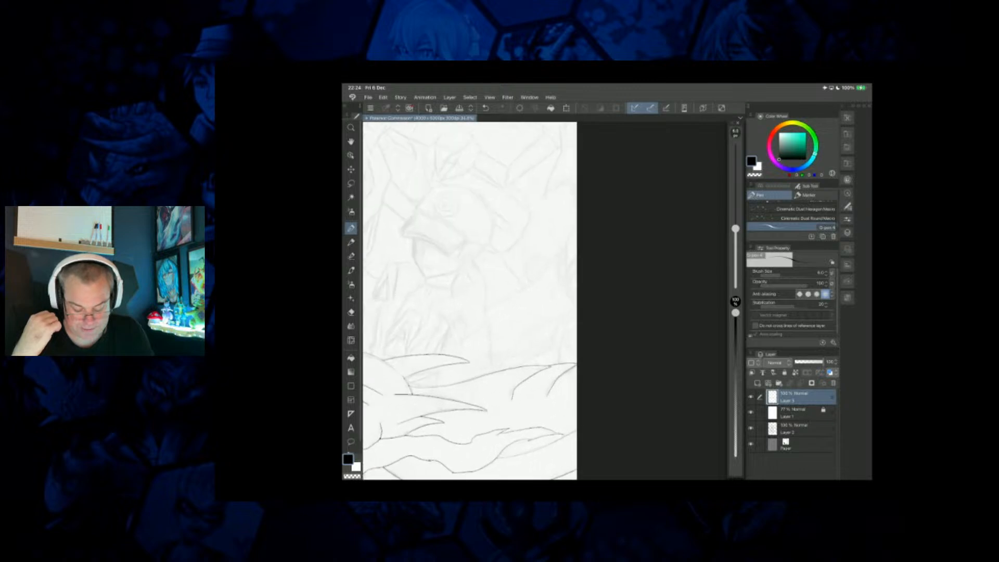
pyautogui.scroll(2, 458, 302)
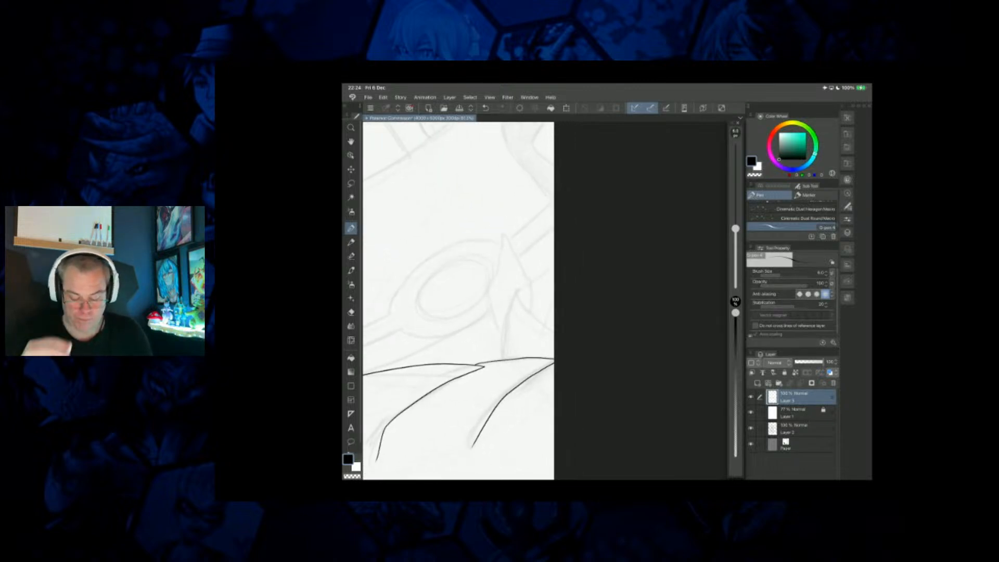
pyautogui.scroll(2, 545, 300)
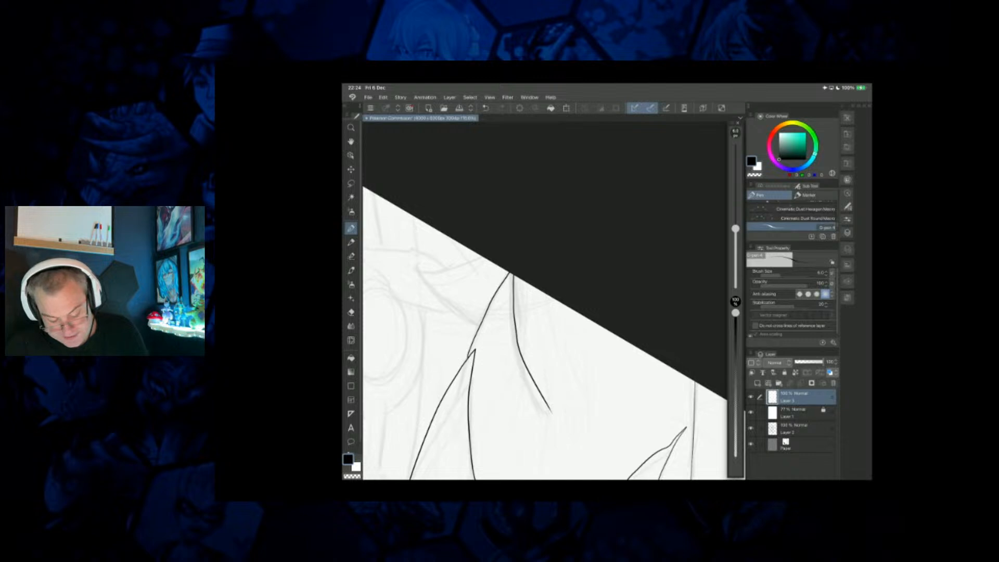
pyautogui.scroll(1, 544, 301)
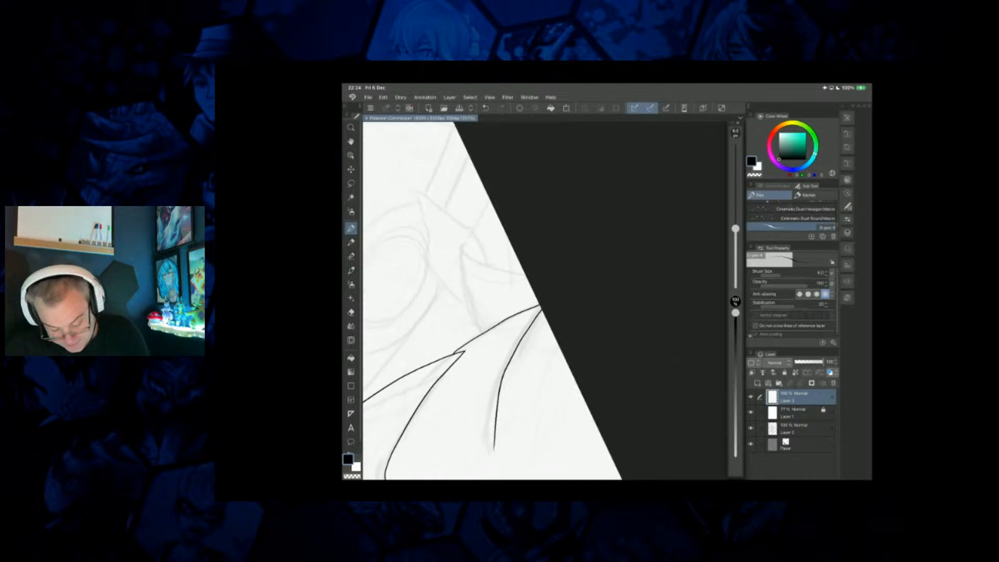
pyautogui.moveTo(543, 313); pyautogui.dragTo(515, 352)
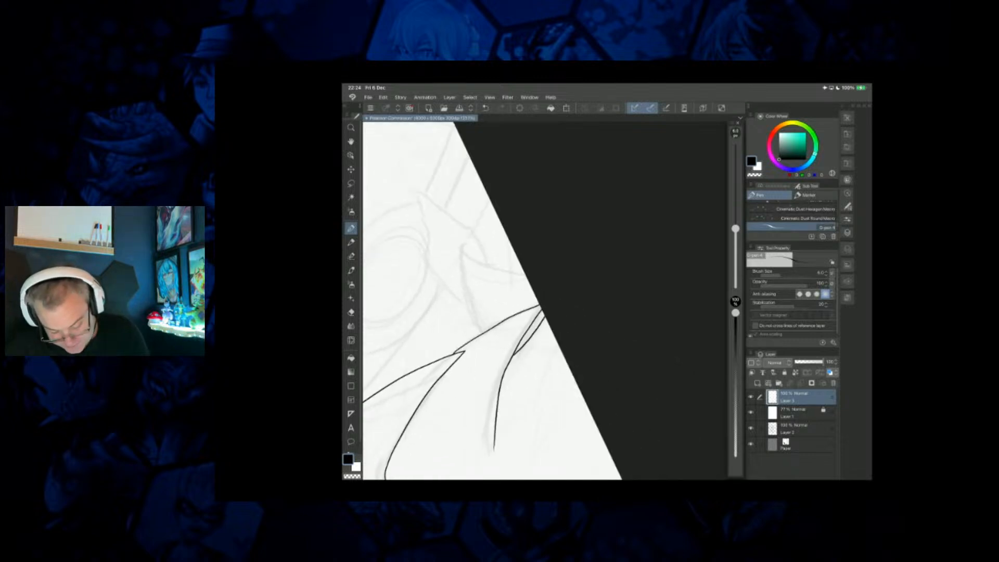
# Ink a pointed spike standing on the creature's back contour at the canvas edge and the jagged flame-like shape behind it.
pyautogui.scroll(2, 450, 301)
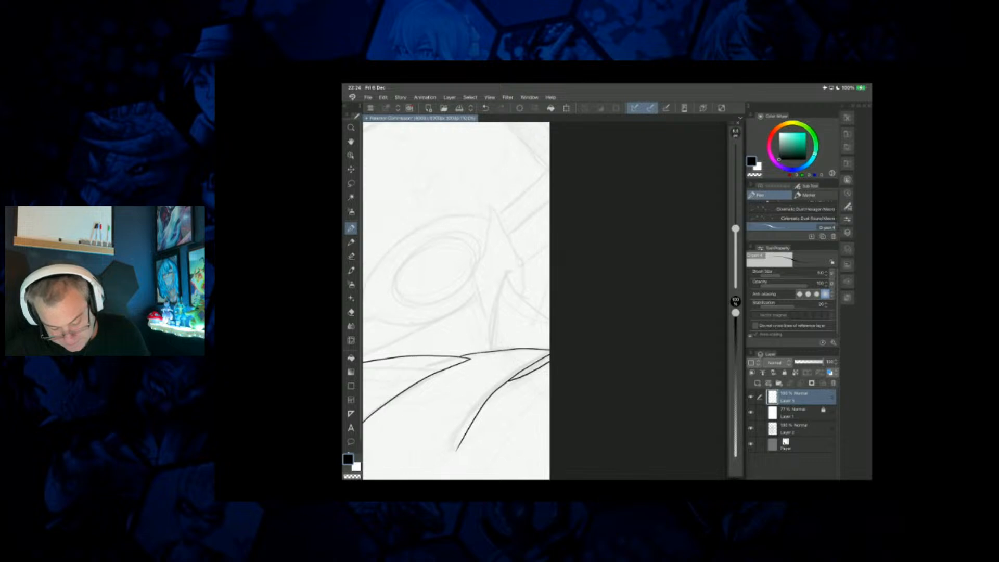
pyautogui.moveTo(562, 320)
pyautogui.mouseDown()
pyautogui.moveTo(513, 263)
pyautogui.moveTo(492, 357)
pyautogui.mouseUp()
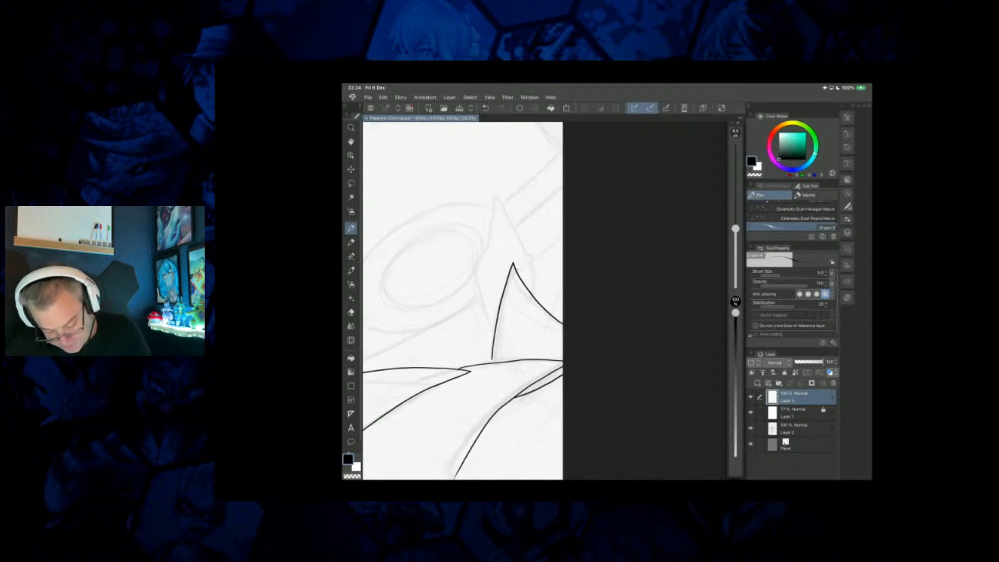
pyautogui.moveTo(534, 296)
pyautogui.mouseDown()
pyautogui.moveTo(527, 238)
pyautogui.moveTo(481, 170)
pyautogui.moveTo(481, 253)
pyautogui.moveTo(466, 234)
pyautogui.moveTo(468, 268)
pyautogui.moveTo(495, 315)
pyautogui.mouseUp()
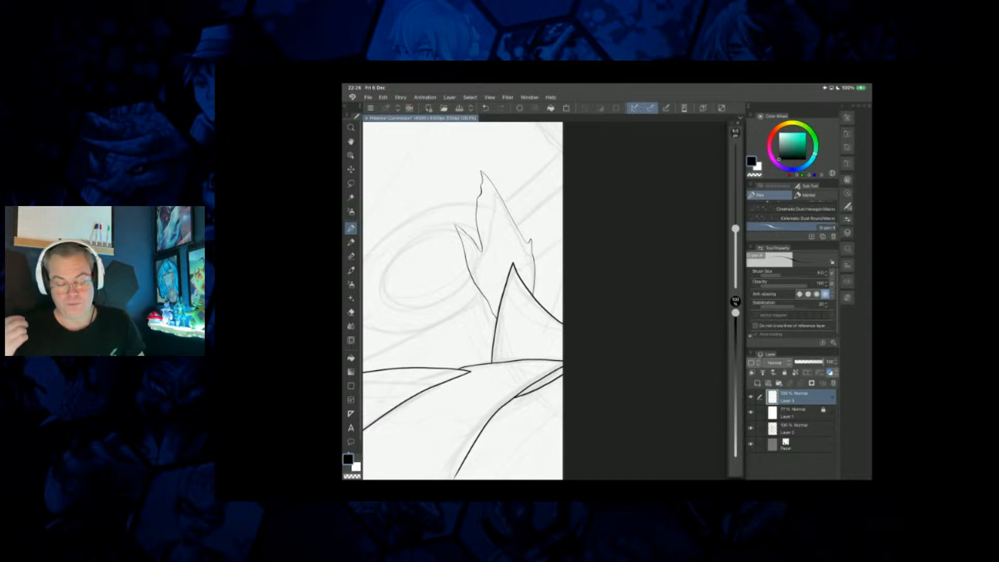
# Ink the sharp pointed shape at the canvas edge in the upper part of the sketch and the curved contour rising from it.
pyautogui.scroll(-5, 463, 301)
pyautogui.moveTo(487, 396); pyautogui.dragTo(495, 476)
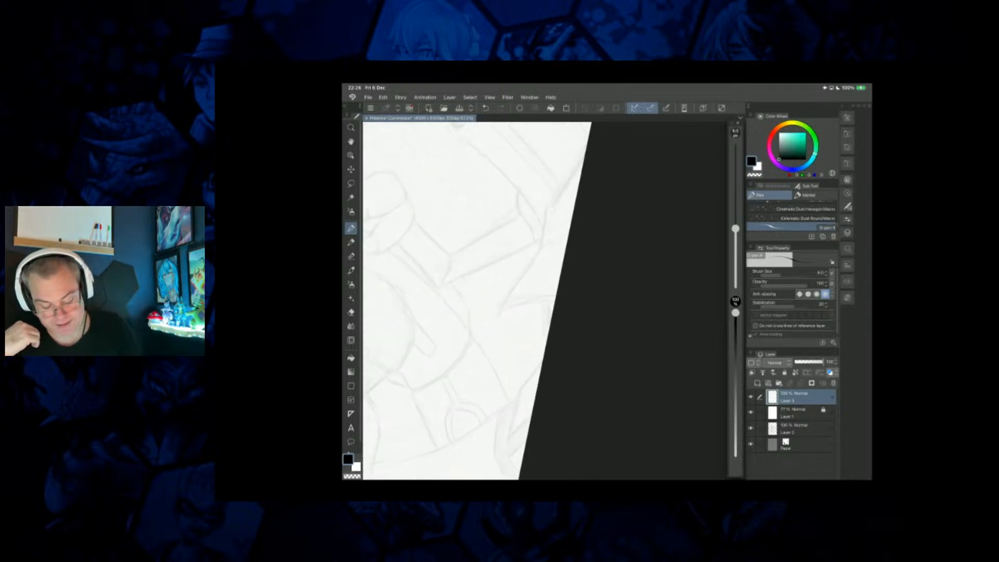
pyautogui.scroll(3, 520, 300)
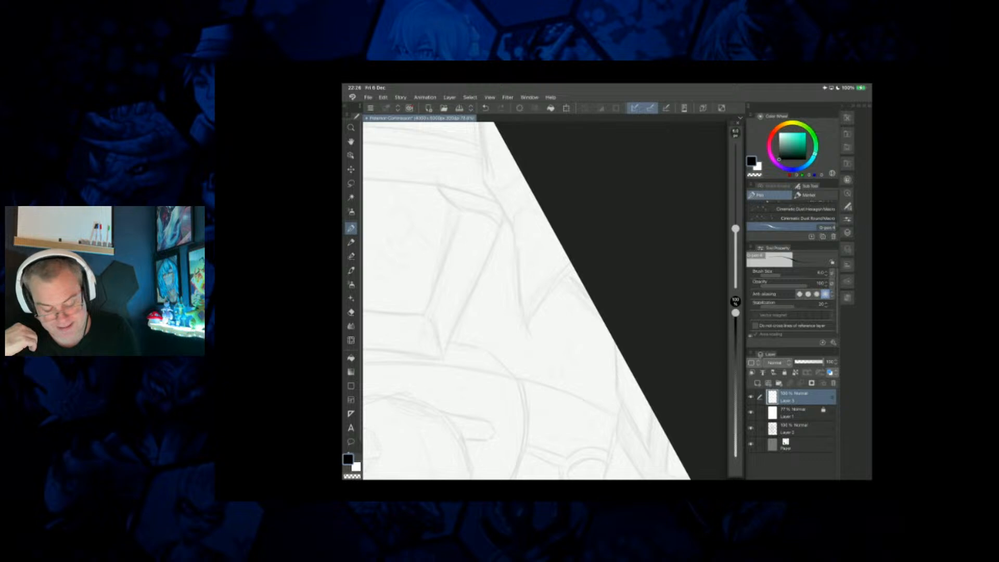
pyautogui.moveTo(513, 212)
pyautogui.mouseDown()
pyautogui.moveTo(528, 338)
pyautogui.moveTo(576, 272)
pyautogui.mouseUp()
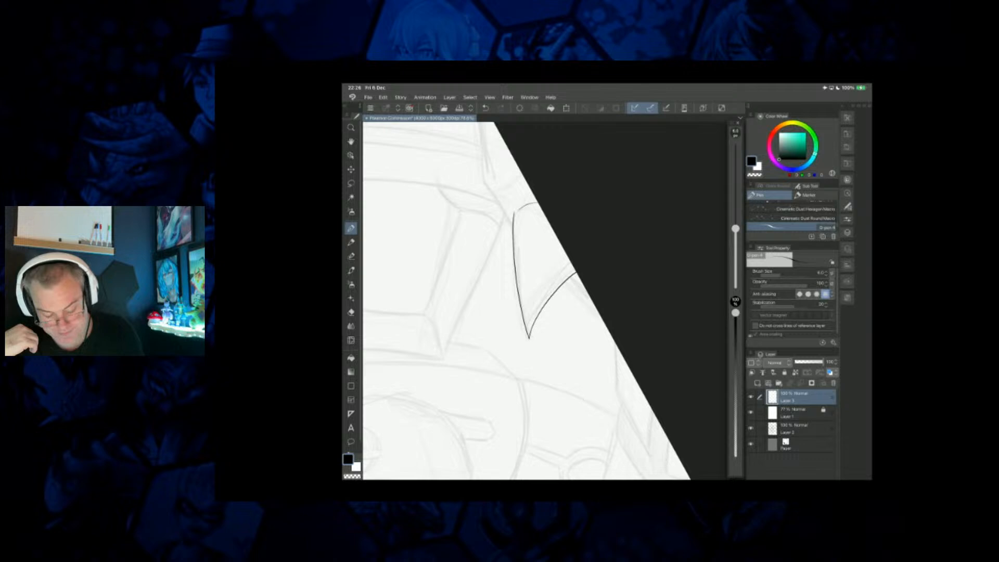
pyautogui.scroll(3, 520, 301)
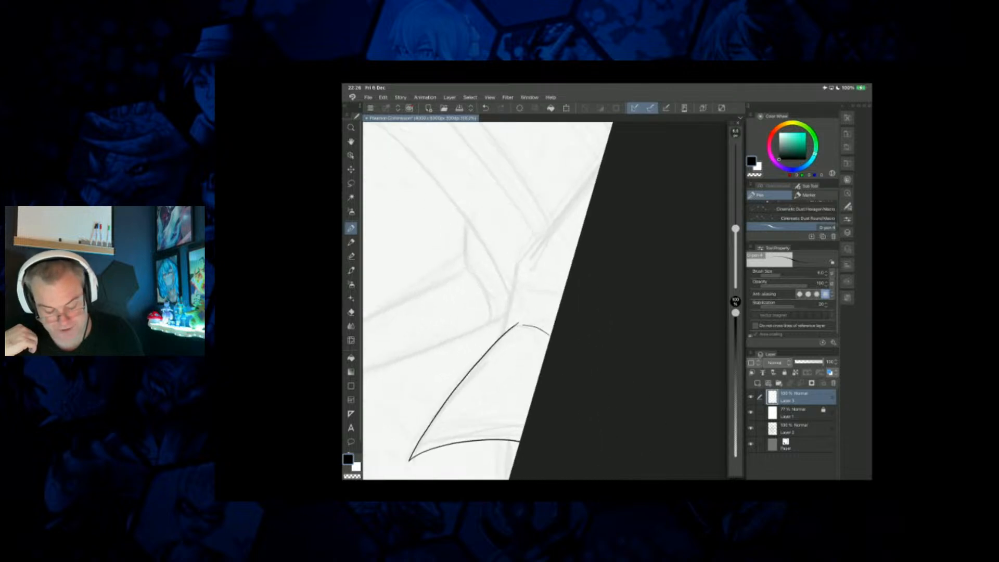
pyautogui.moveTo(506, 331)
pyautogui.mouseDown()
pyautogui.moveTo(530, 248)
pyautogui.moveTo(596, 181)
pyautogui.mouseUp()
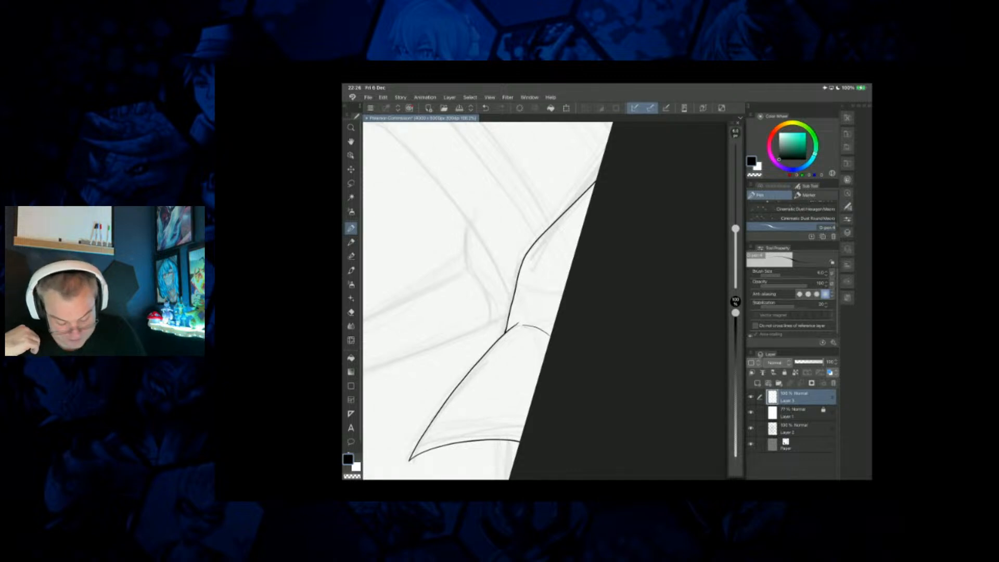
# Add a new layer above the current line-art layer.
pyautogui.scroll(-5, 492, 301)
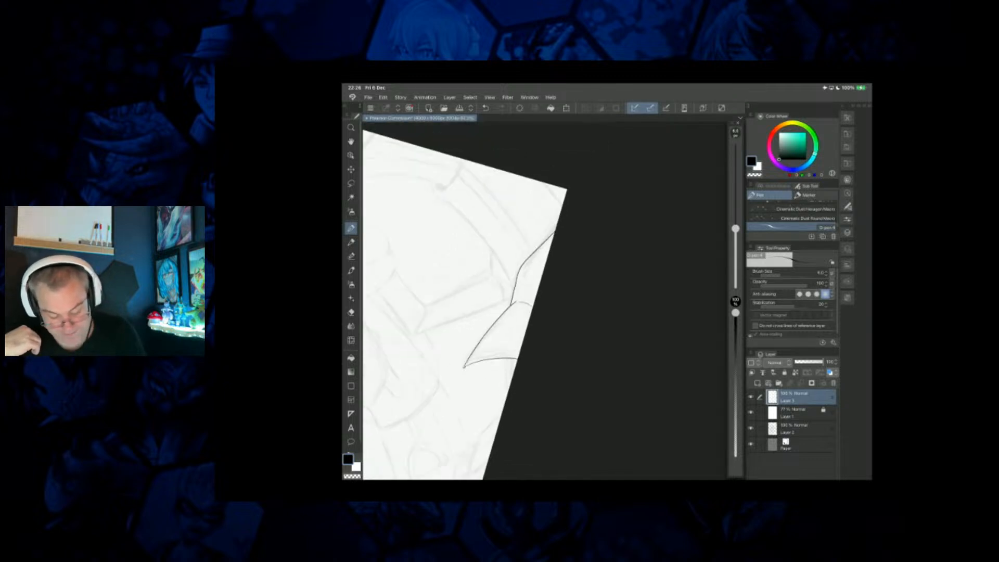
pyautogui.hscroll(-1, 492, 301)
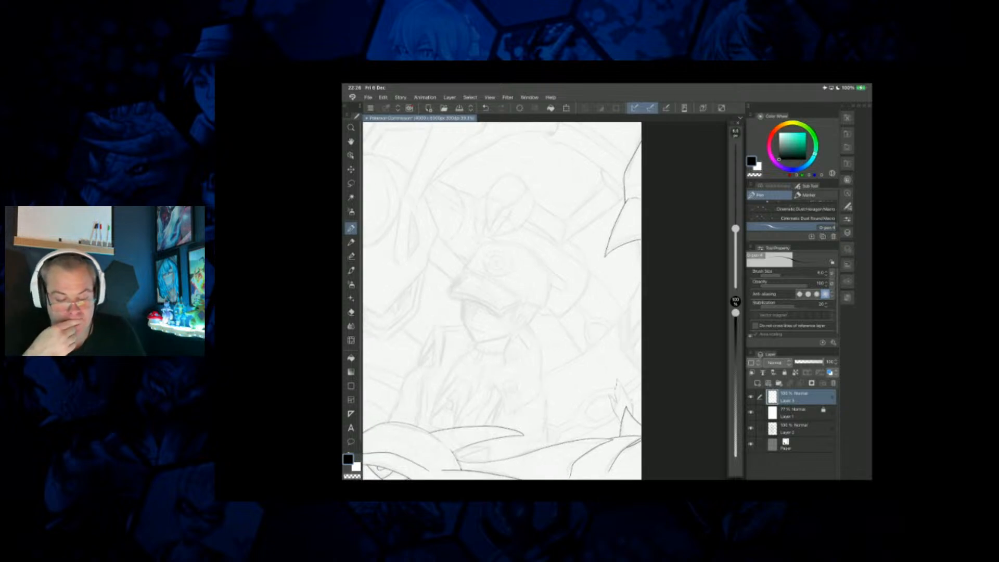
pyautogui.scroll(-1, 502, 301)
pyautogui.scroll(1, 544, 300)
pyautogui.scroll(-3, 543, 301)
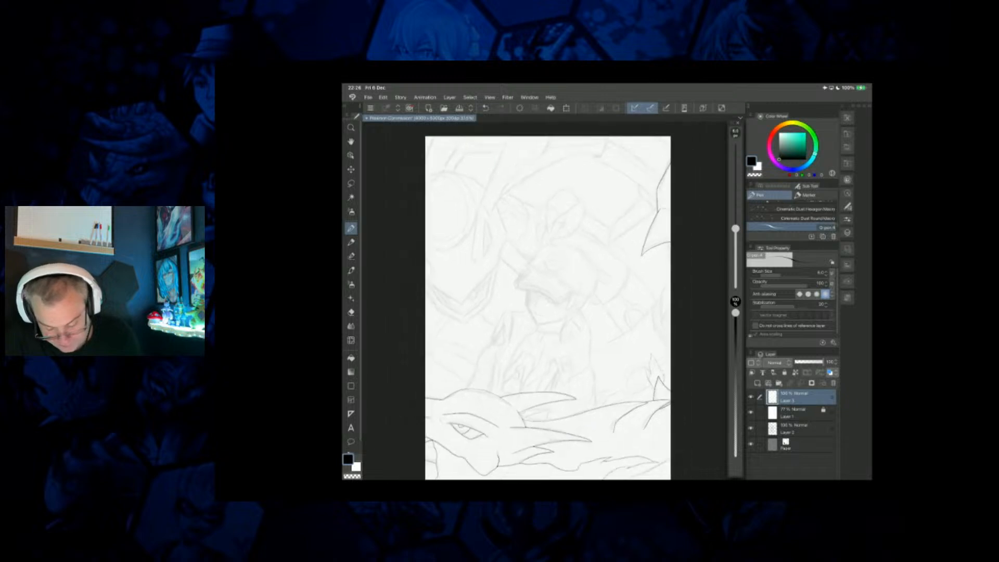
pyautogui.click(757, 383)
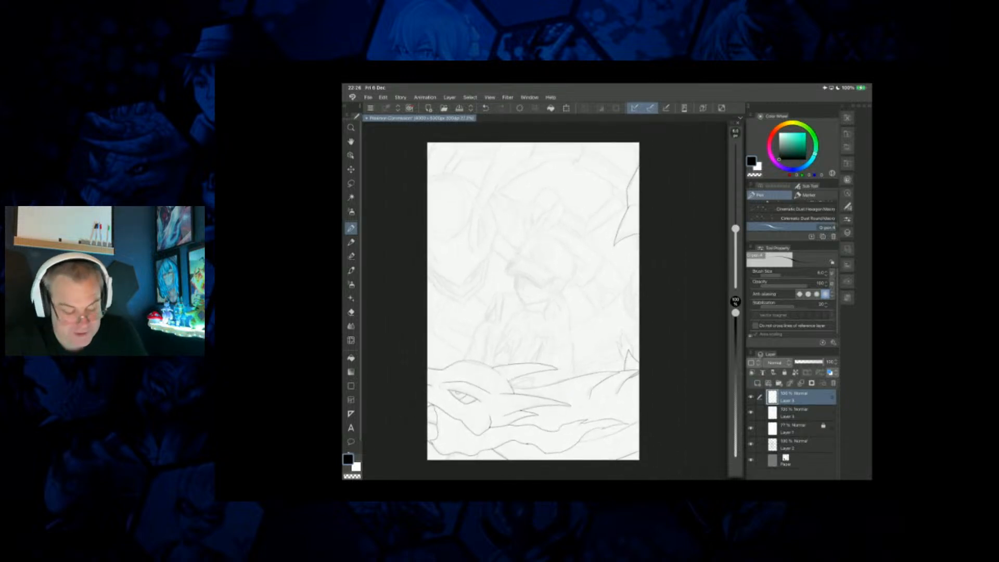